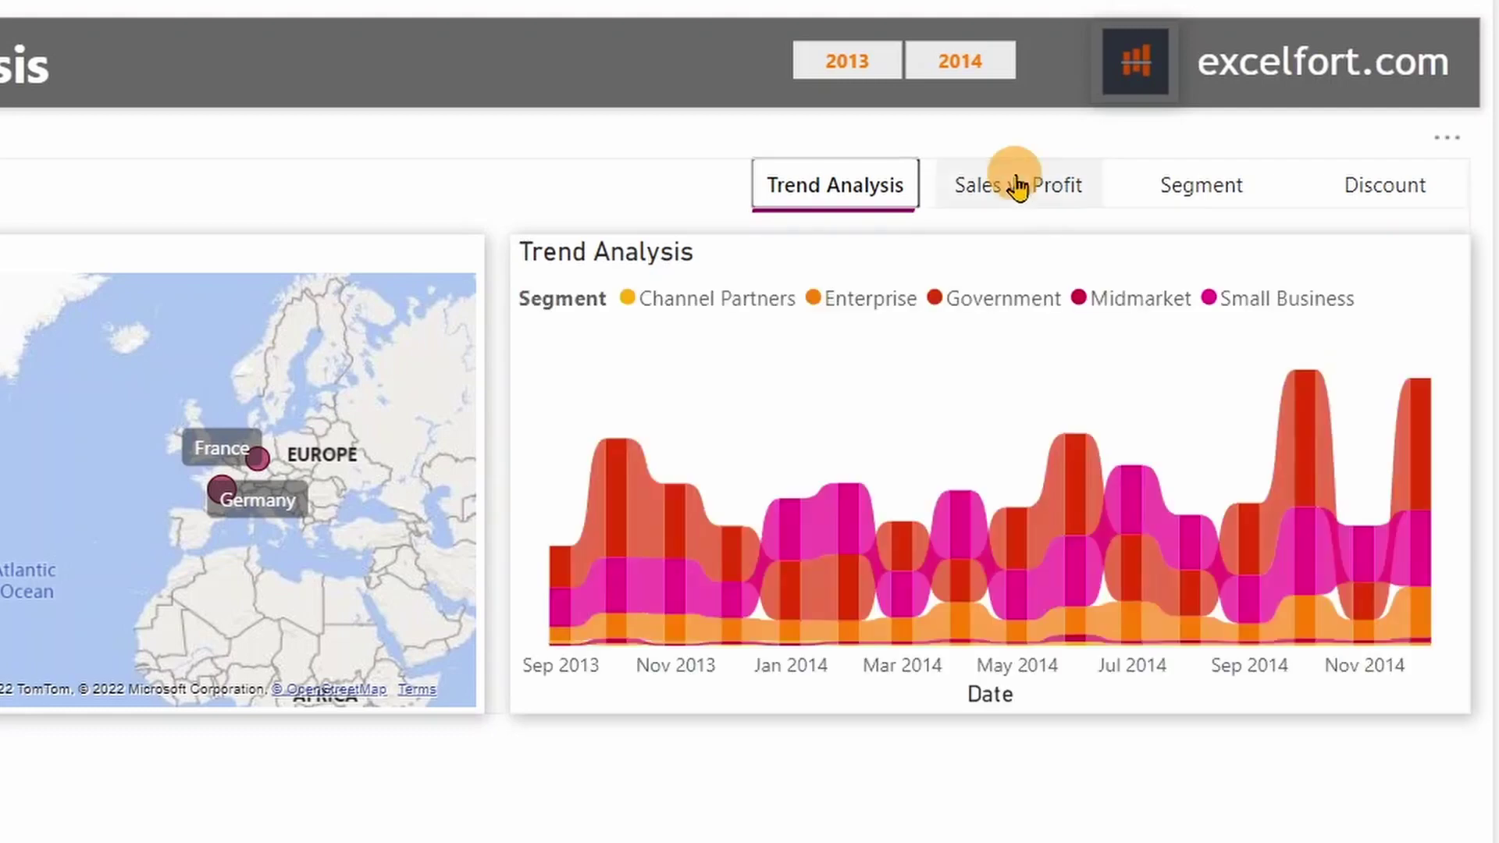
- Switch the finished report's chart area through the Sales vs Profit, Segment and Discount views
{"action": "left_click", "coordinate": [1149, 145]}
{"action": "left_click", "coordinate": [1164, 190]}
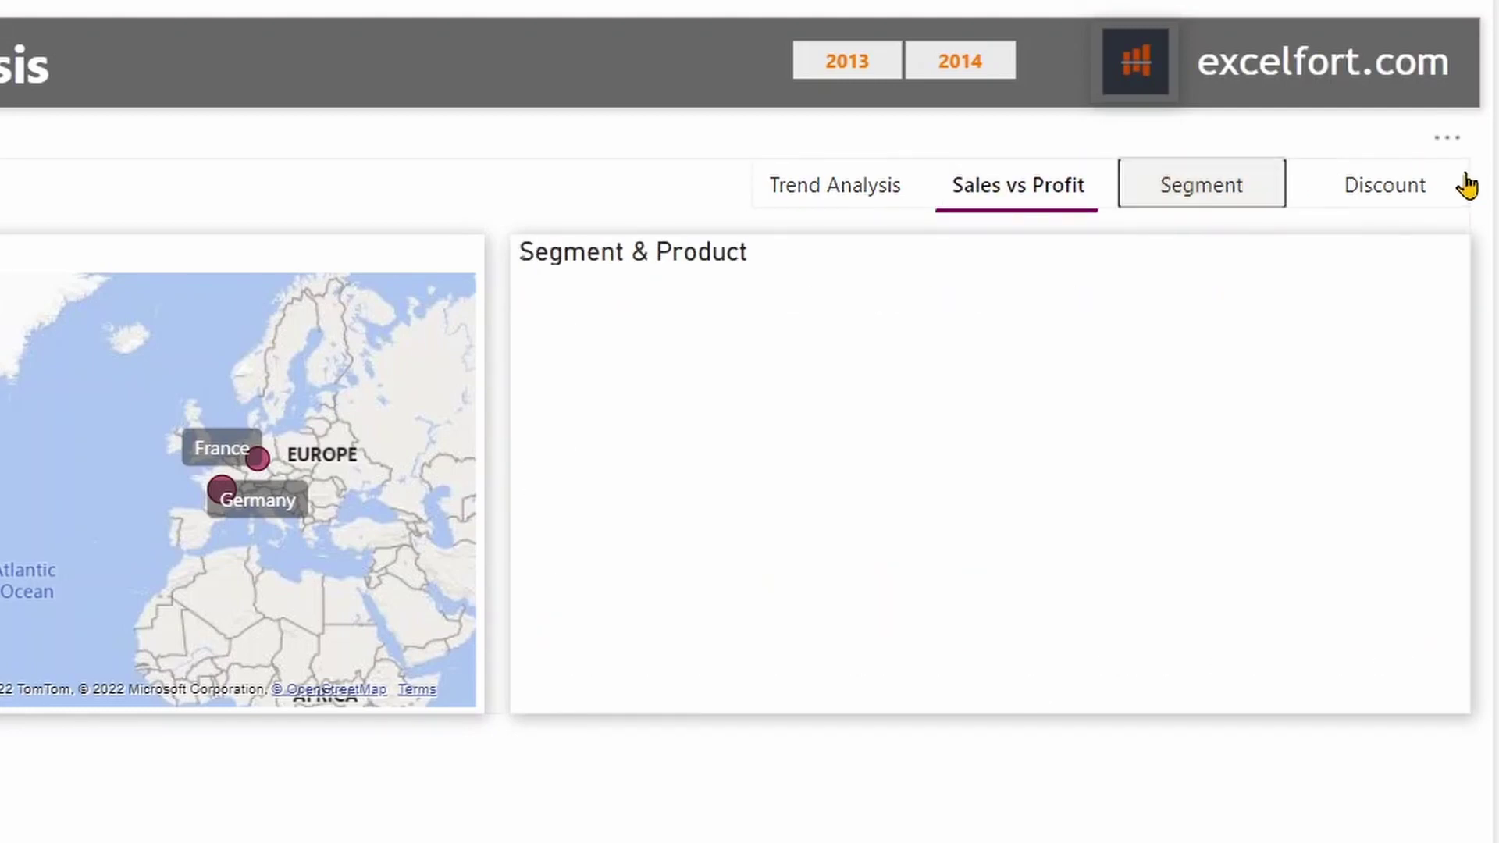
{"action": "left_click", "coordinate": [1433, 190]}
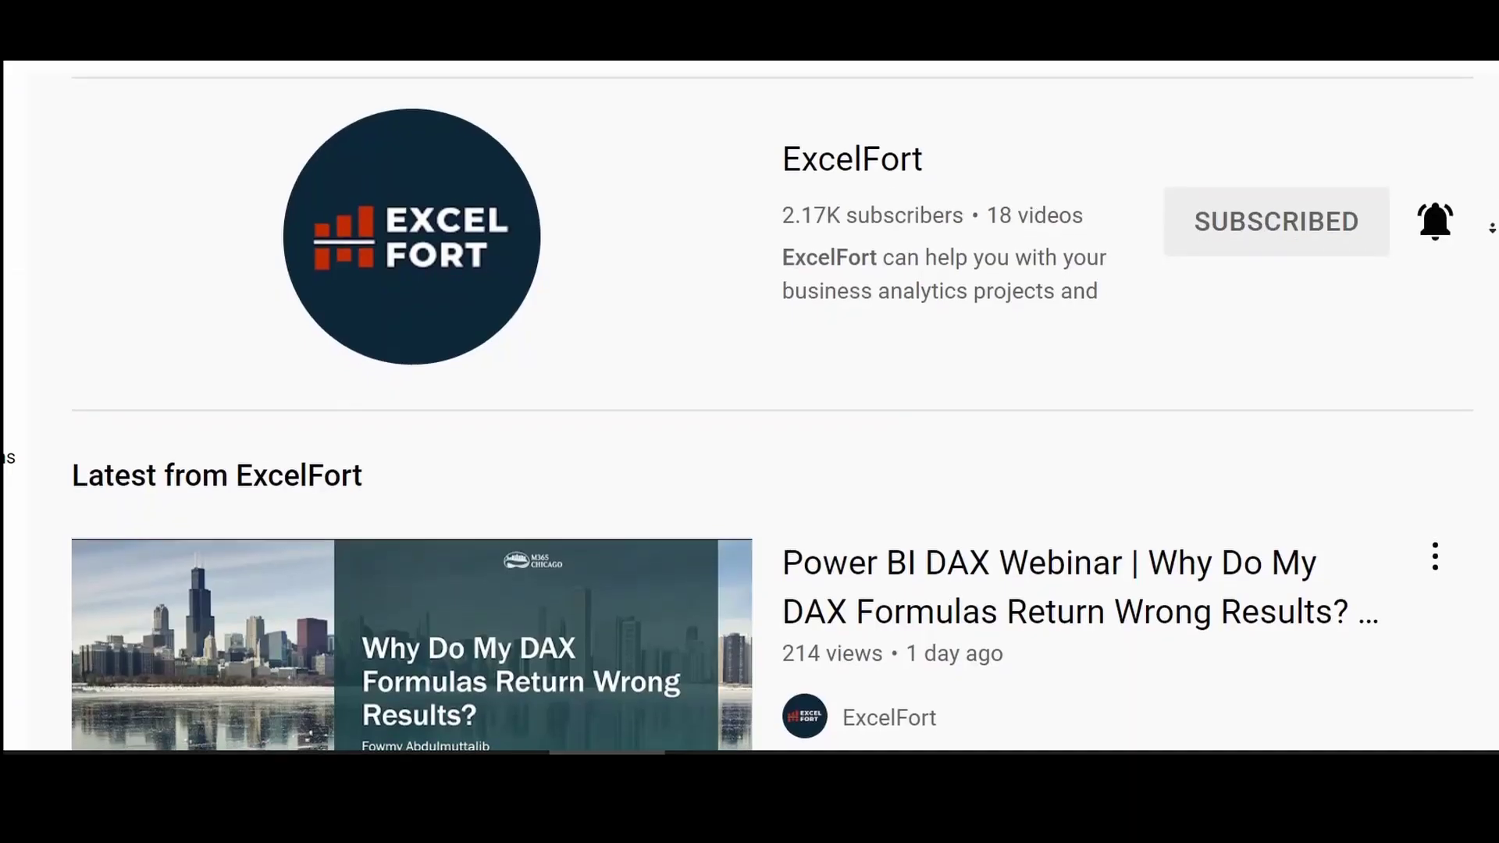
{"action": "scroll", "coordinate": [781, 414], "scroll_direction": "down", "scroll_amount": 10}
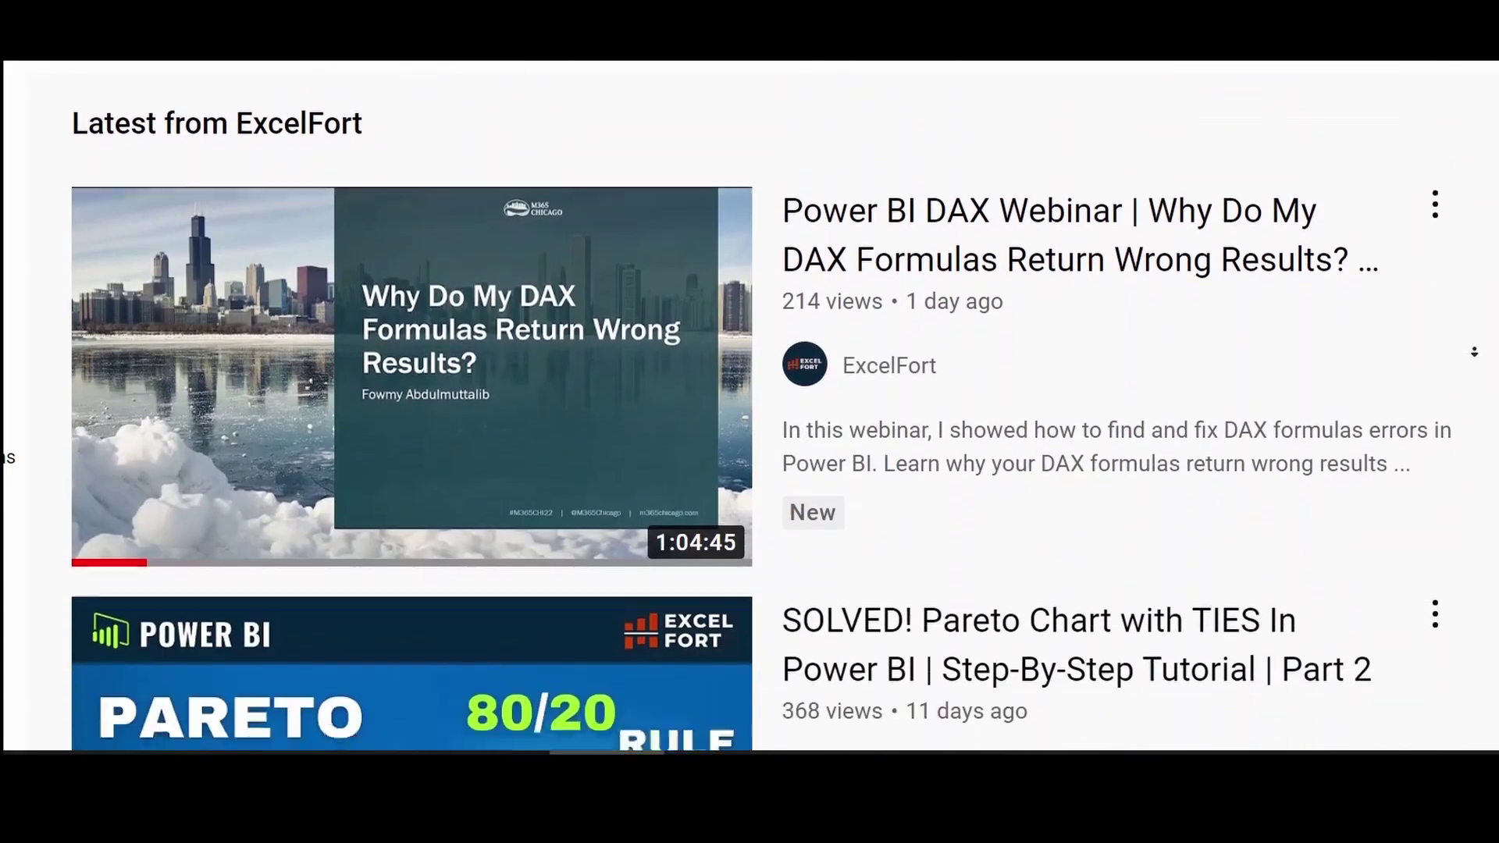
{"action": "scroll", "coordinate": [1461, 314], "scroll_direction": "down", "scroll_amount": 10}
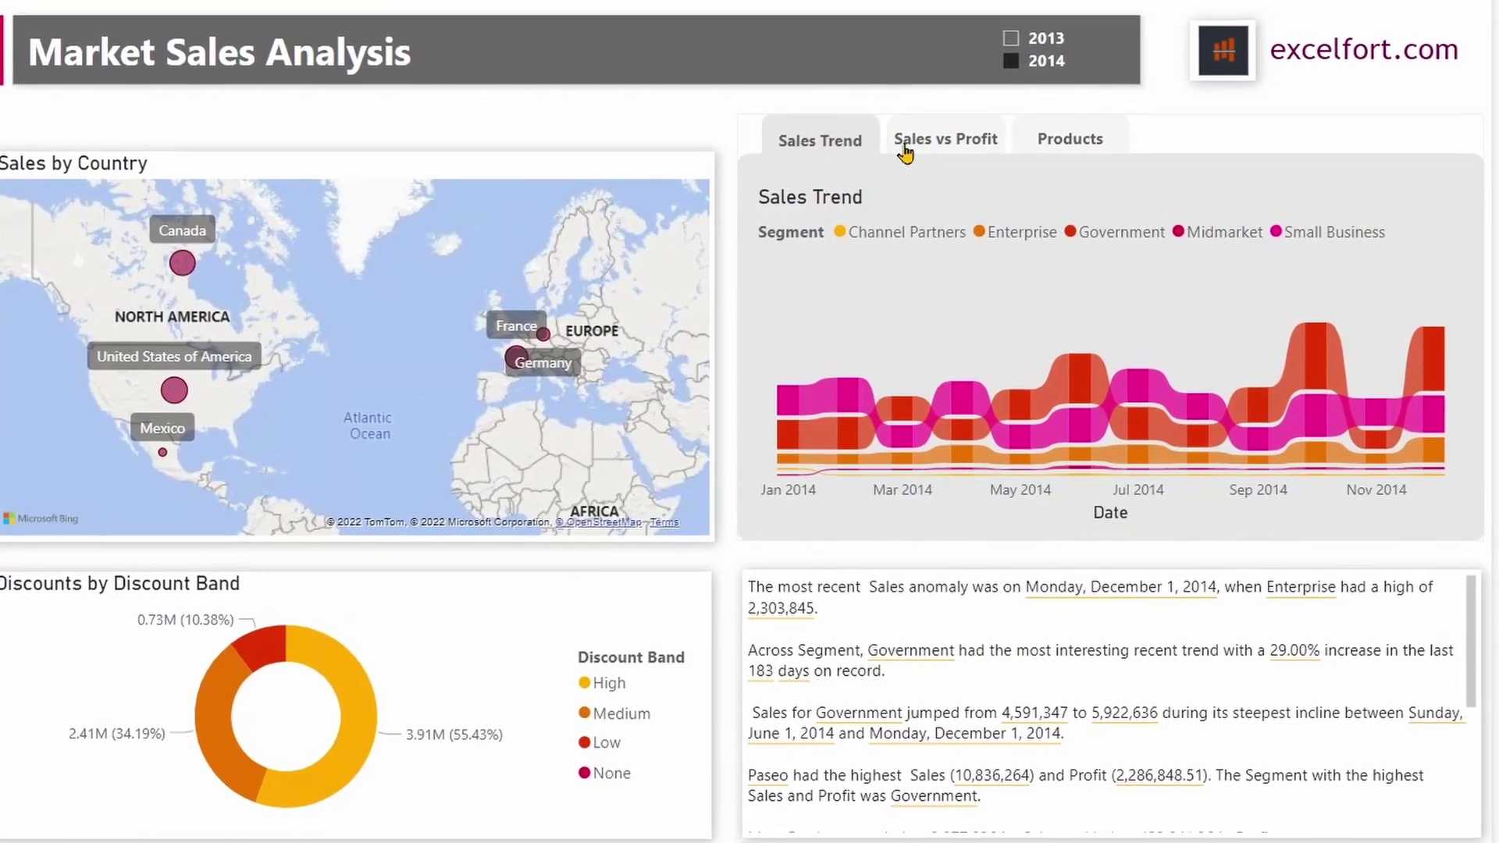
- Switch the second sample report's chart area to Sales vs Profit and to Products
{"action": "left_click", "coordinate": [909, 156]}
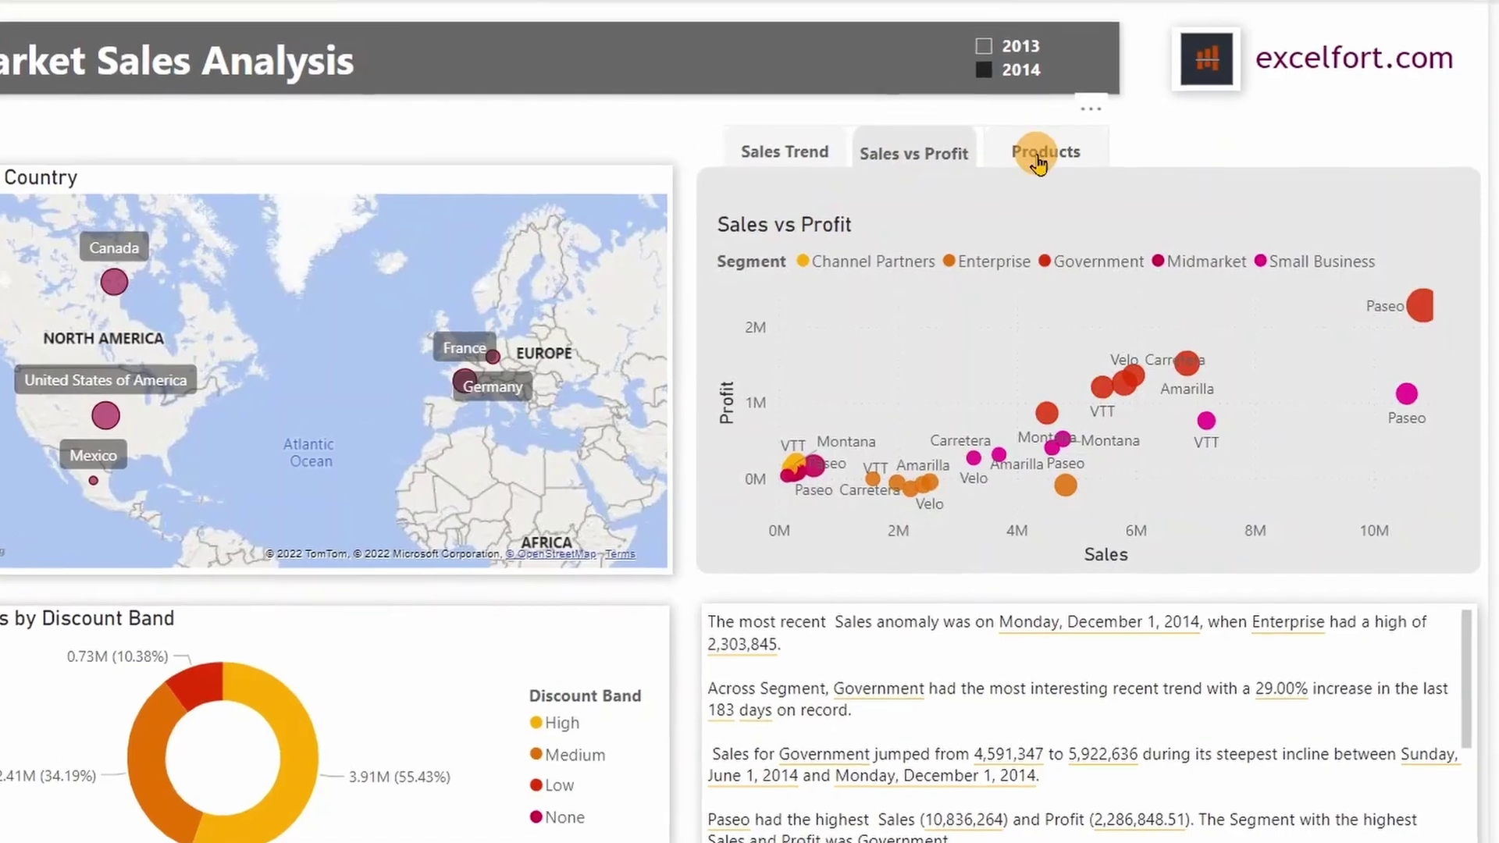
{"action": "left_click", "coordinate": [1050, 148]}
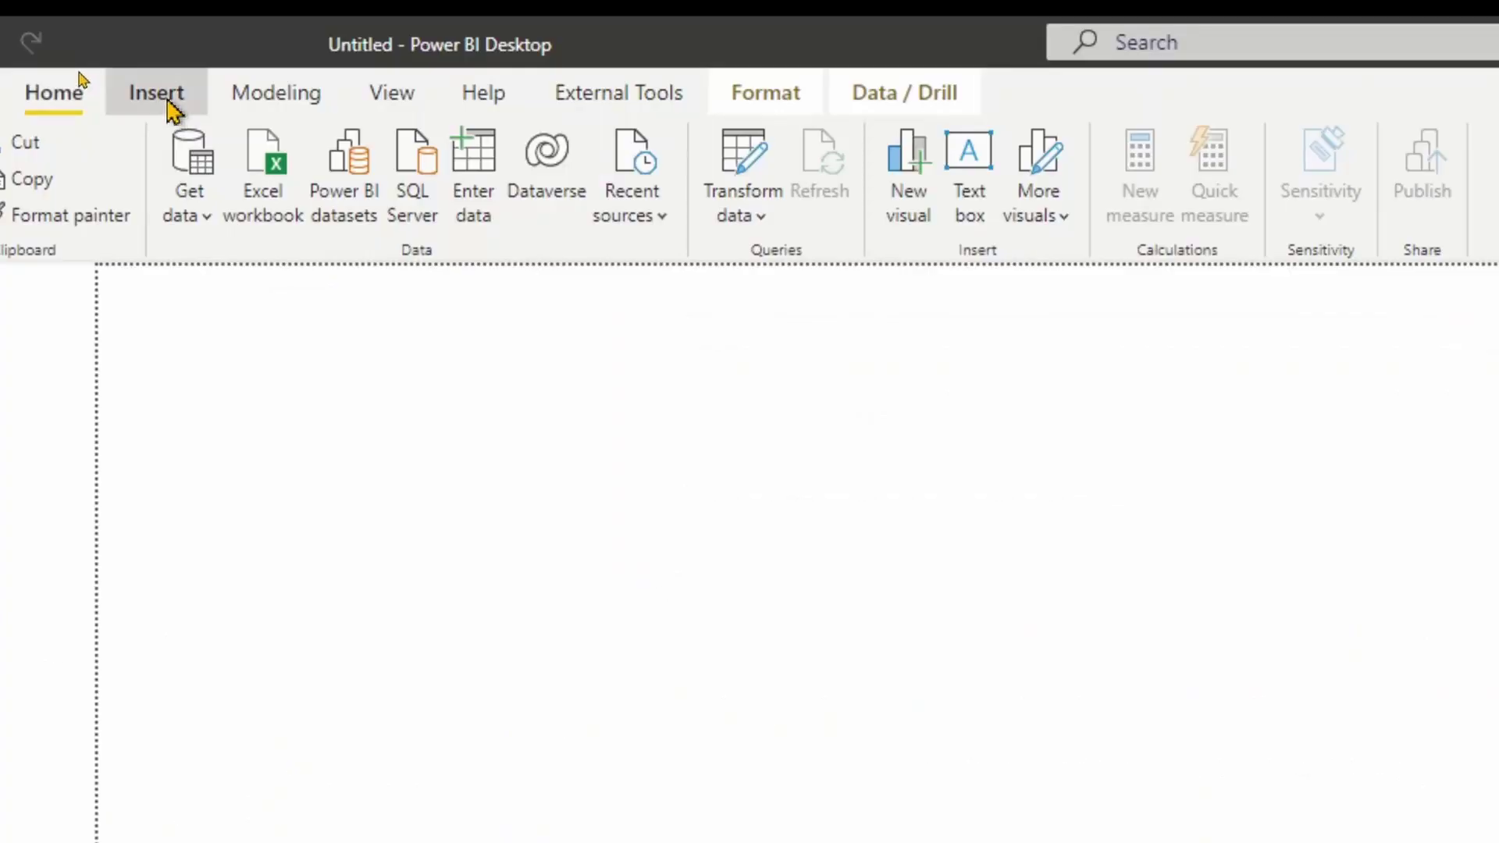
{"action": "left_click", "coordinate": [167, 102]}
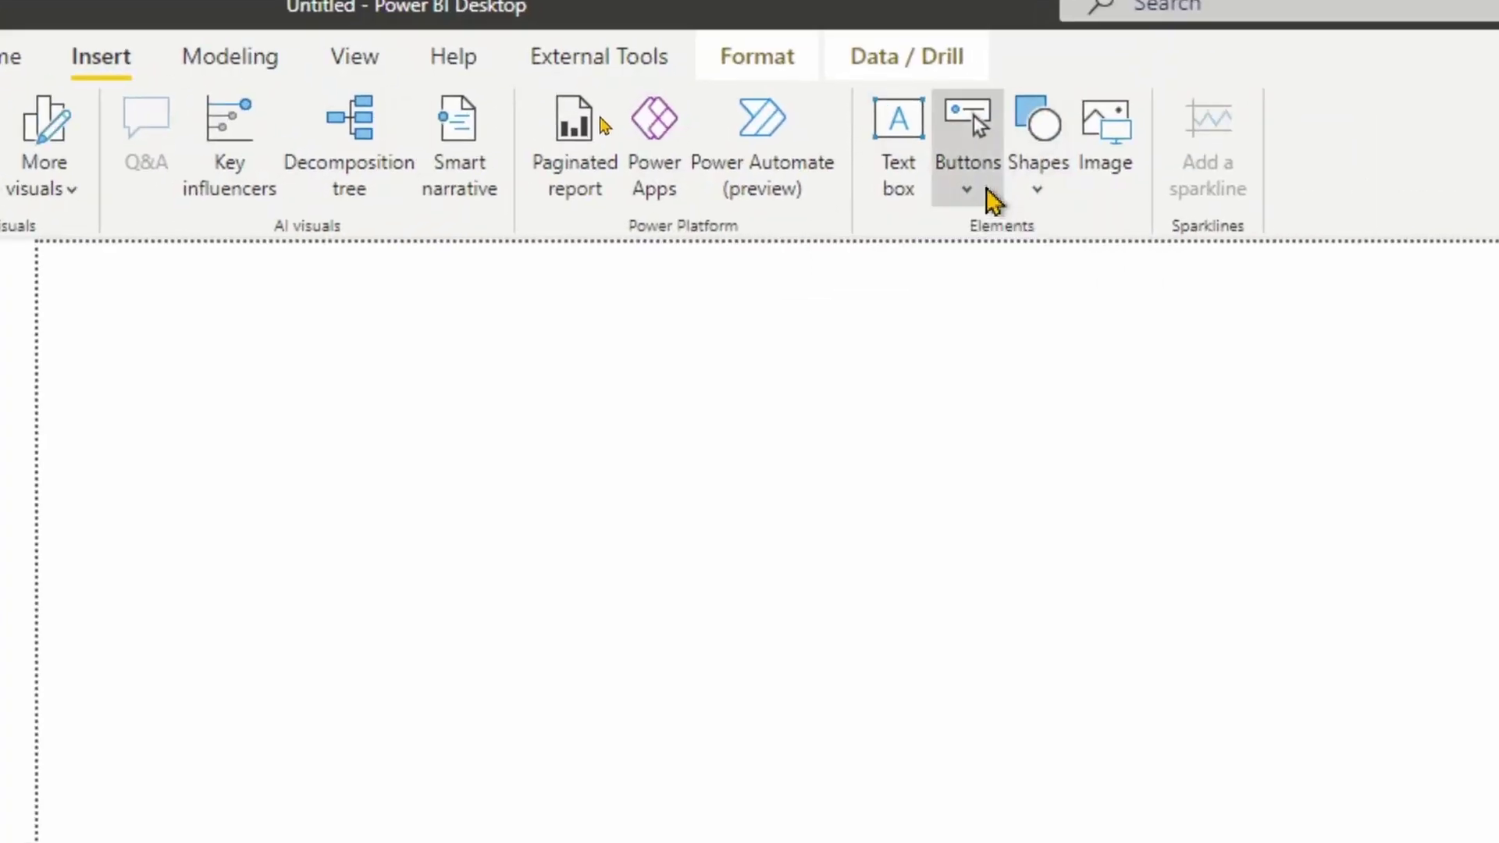
{"action": "left_click", "coordinate": [991, 199]}
{"action": "mouse_move", "coordinate": [1067, 725]}
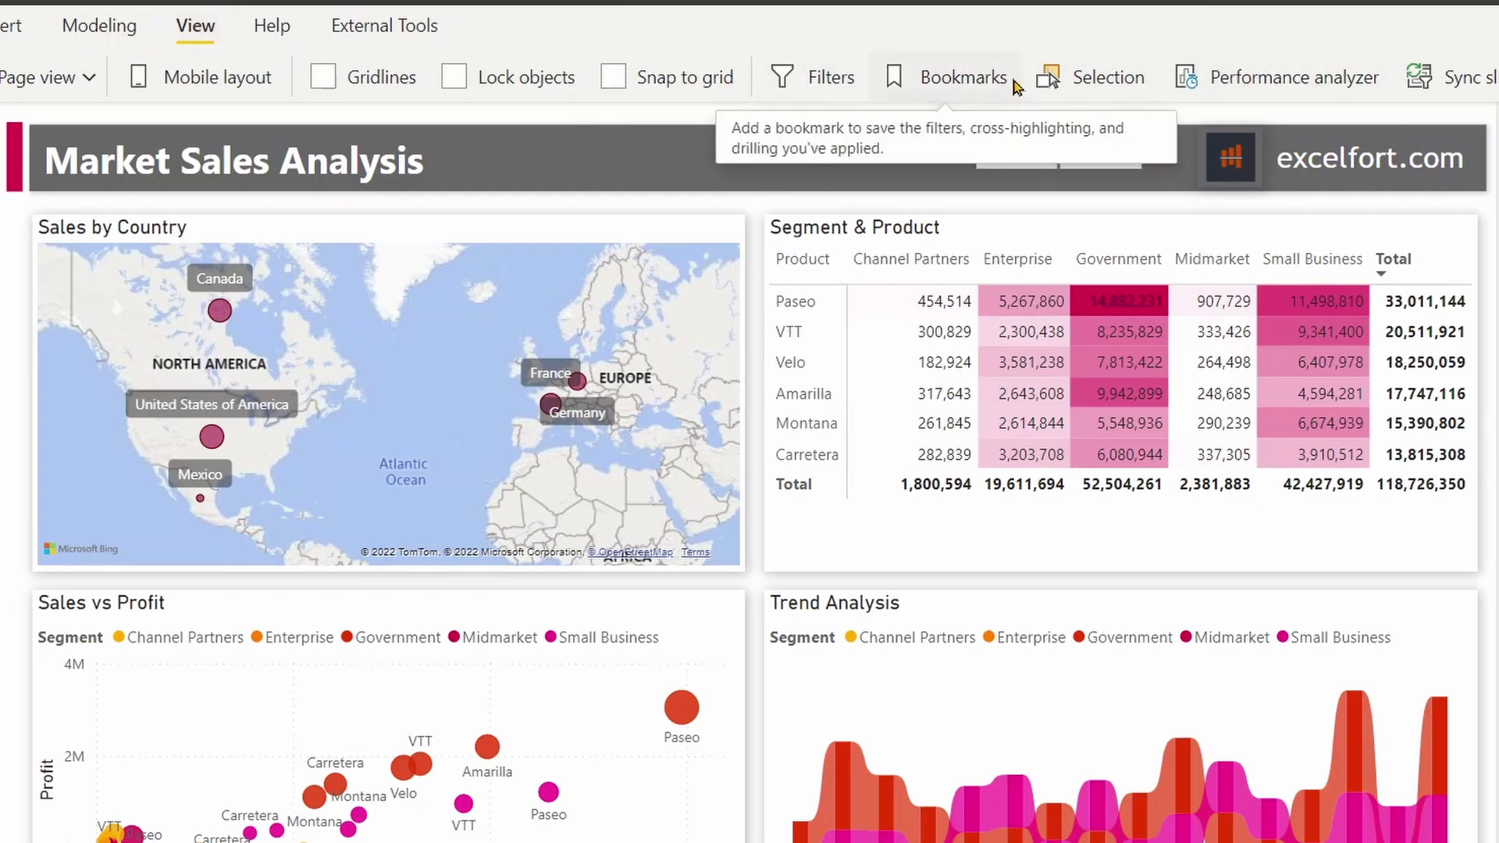
- Group the shapes, image and year slicer that make up the report's header banner
{"action": "left_click", "coordinate": [1096, 81]}
{"action": "left_click", "coordinate": [1138, 93]}
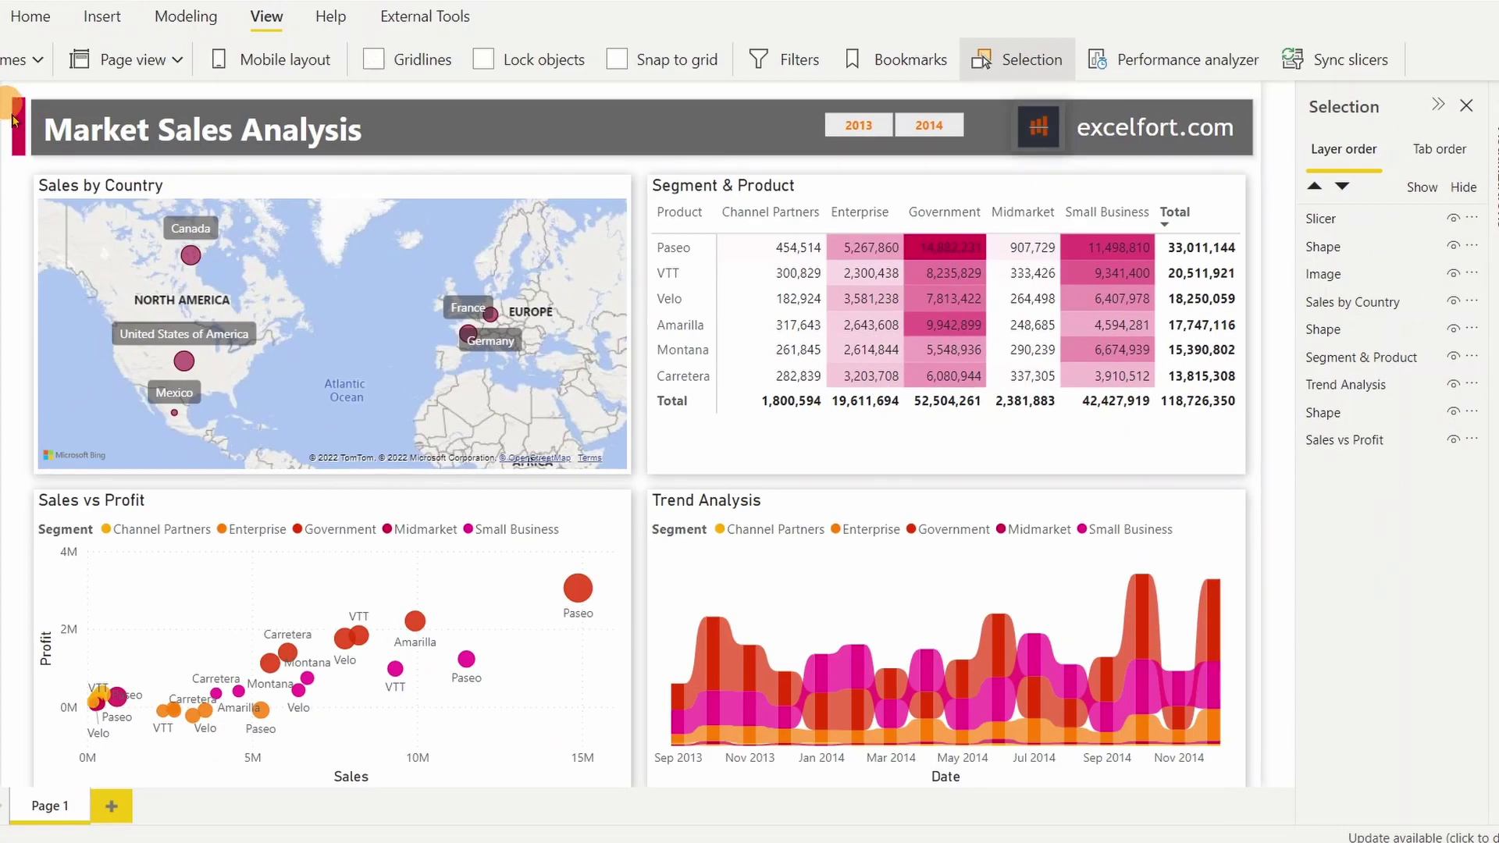
{"action": "left_click", "coordinate": [49, 134]}
{"action": "left_click_drag", "start_coordinate": [48, 135], "coordinate": [1276, 164]}
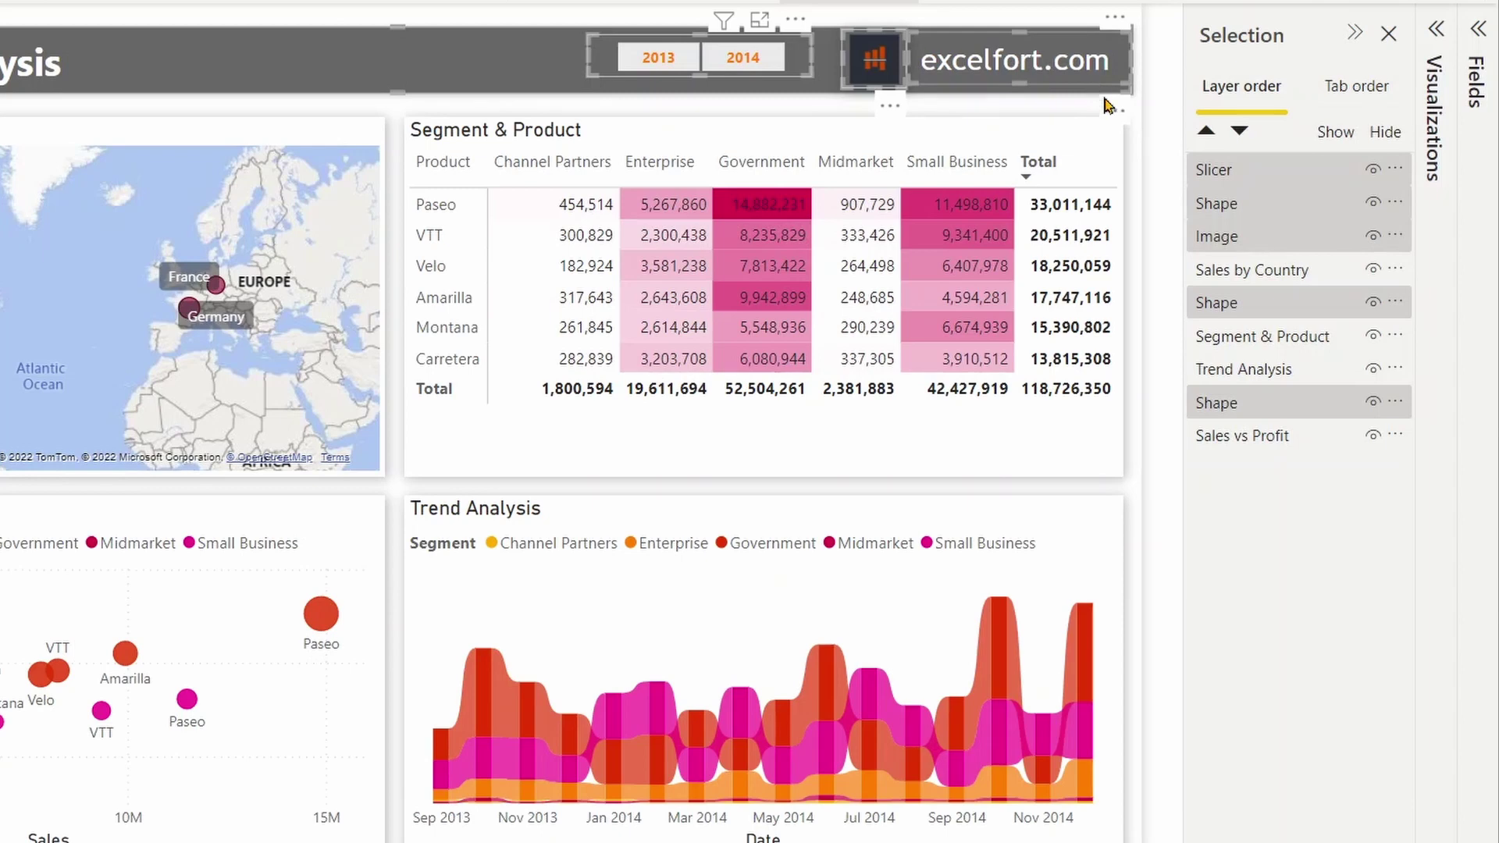
{"action": "right_click", "coordinate": [1257, 217]}
{"action": "mouse_move", "coordinate": [1314, 231]}
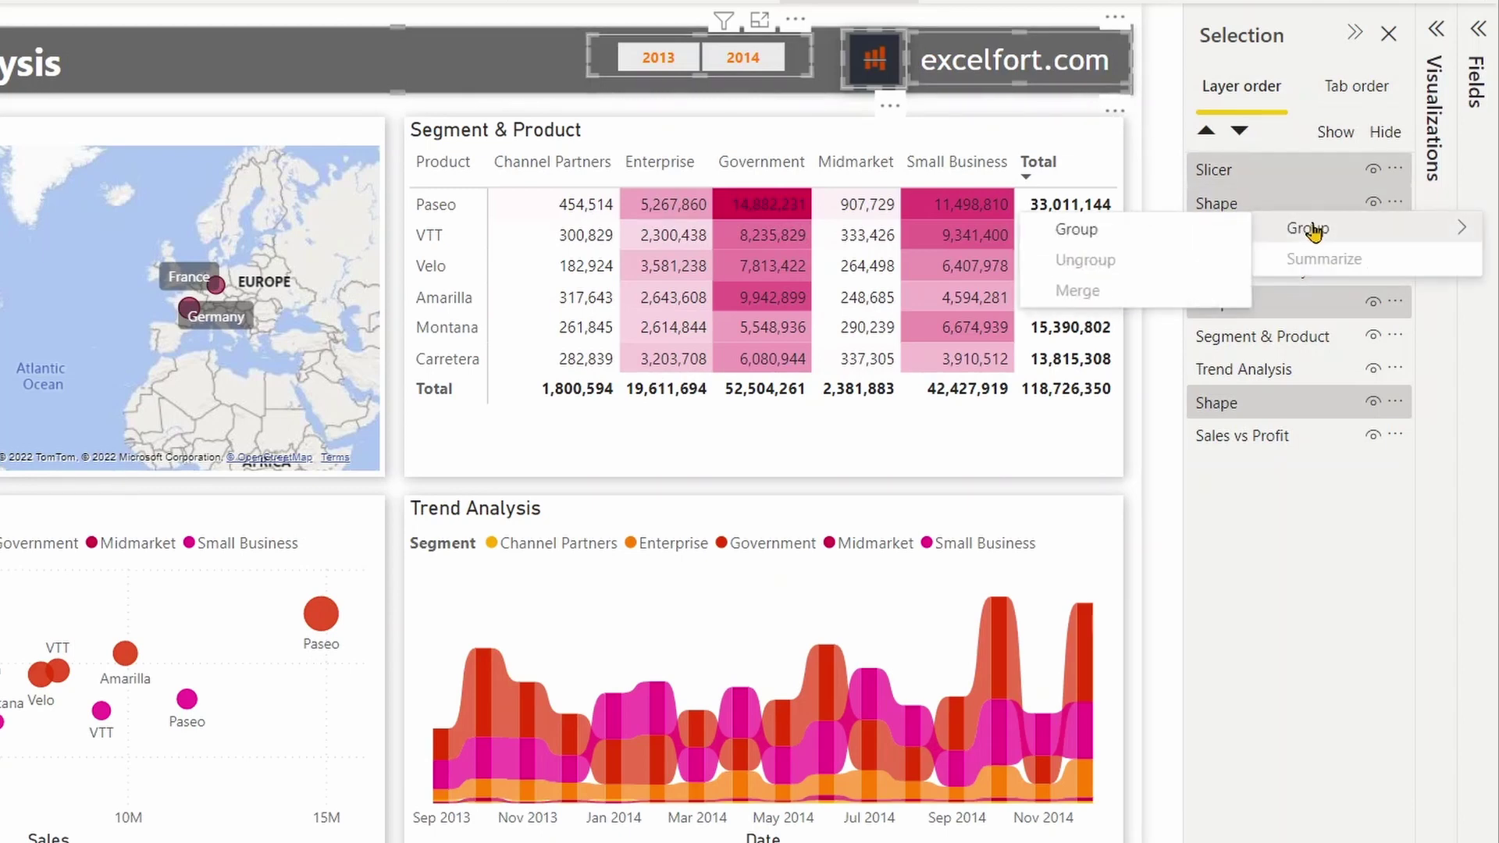
{"action": "left_click", "coordinate": [1211, 228]}
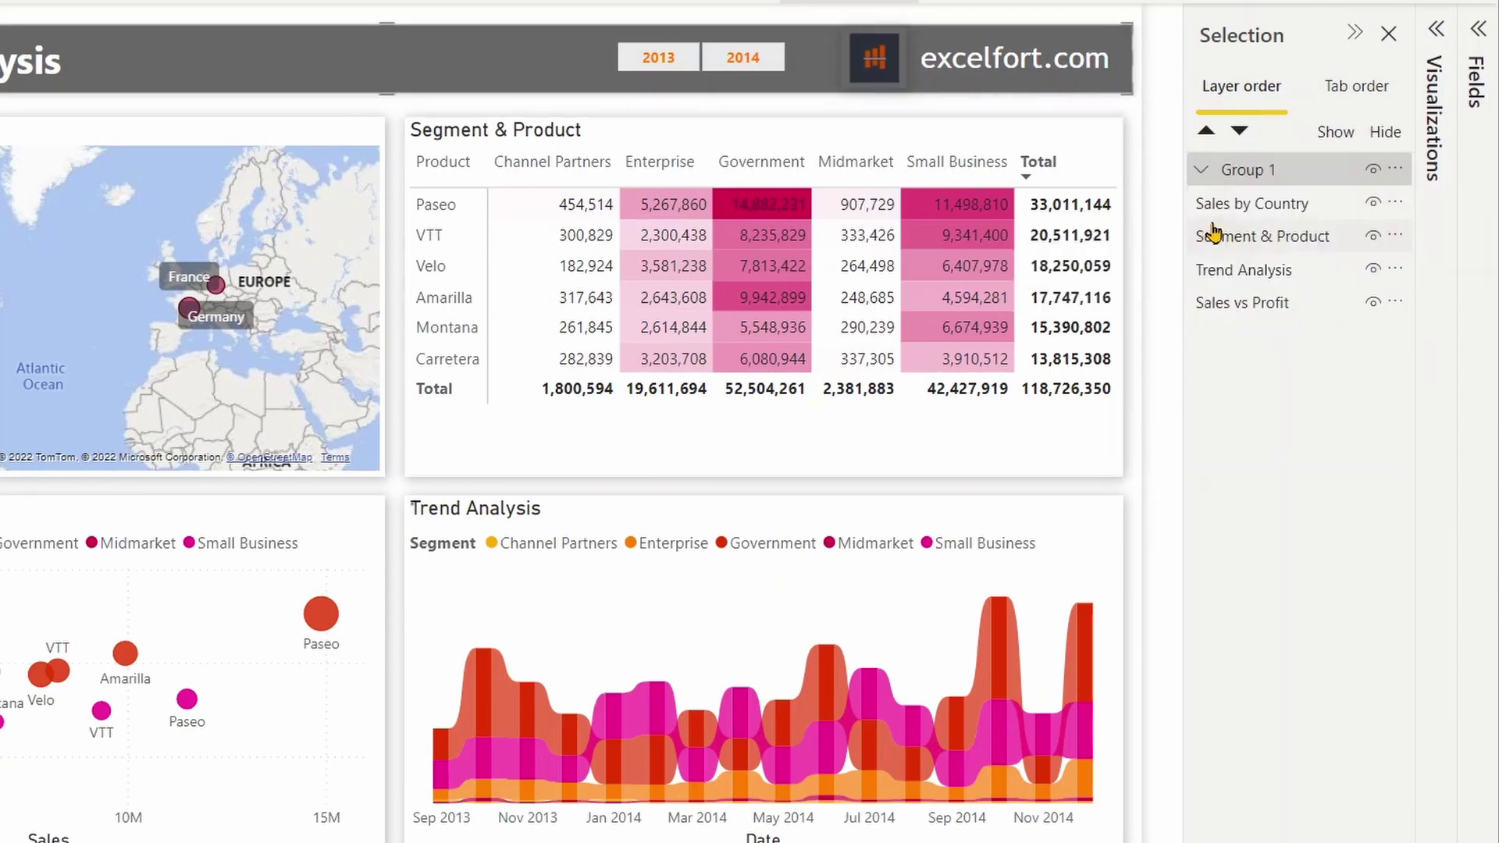
- Rename the header banner's group as Headers
{"action": "double_click", "coordinate": [1278, 167]}
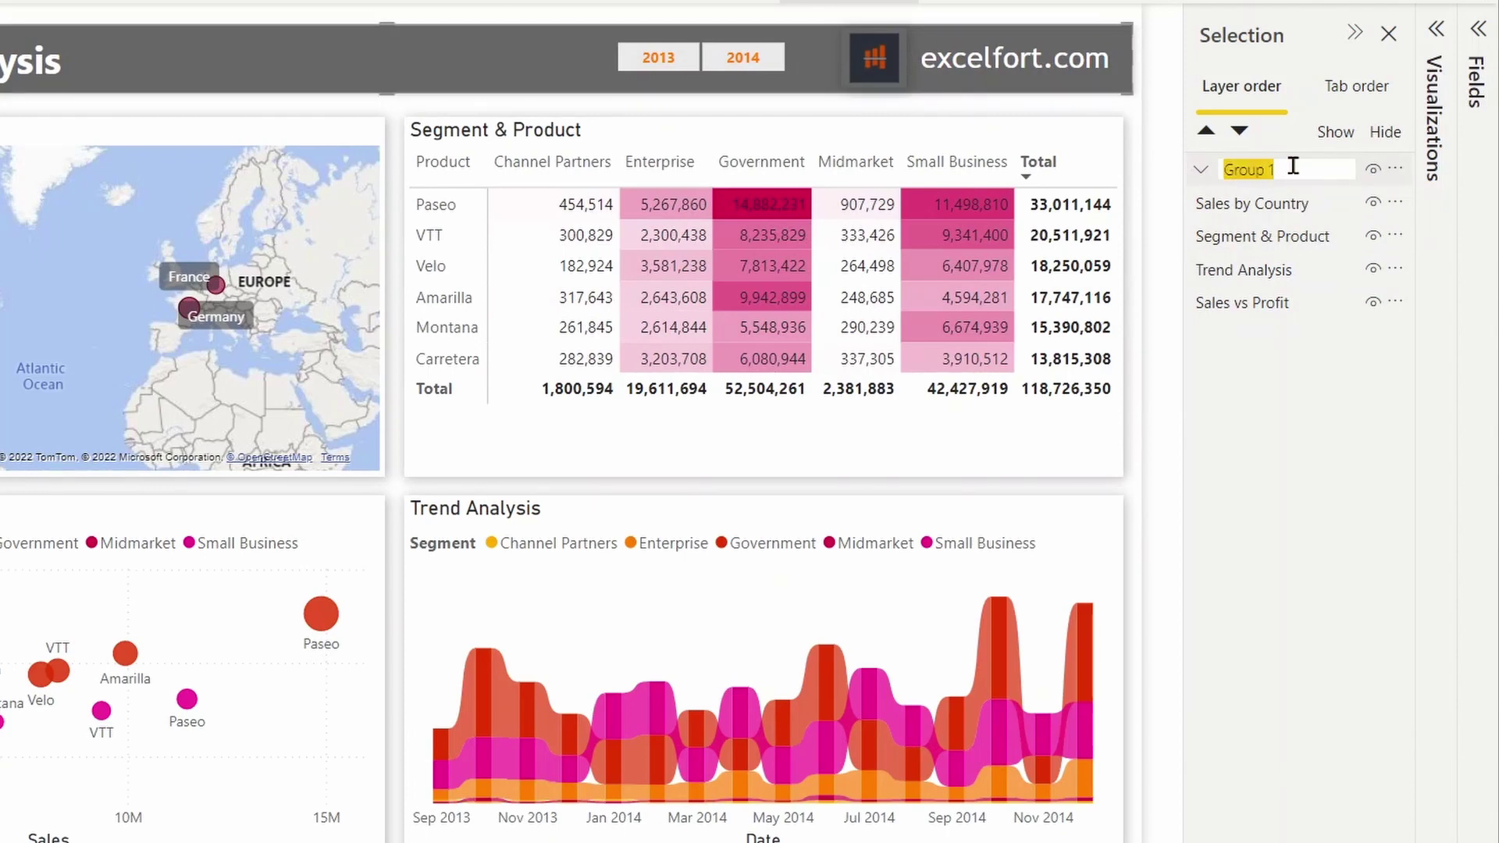
{"action": "type", "text": "Headers"}
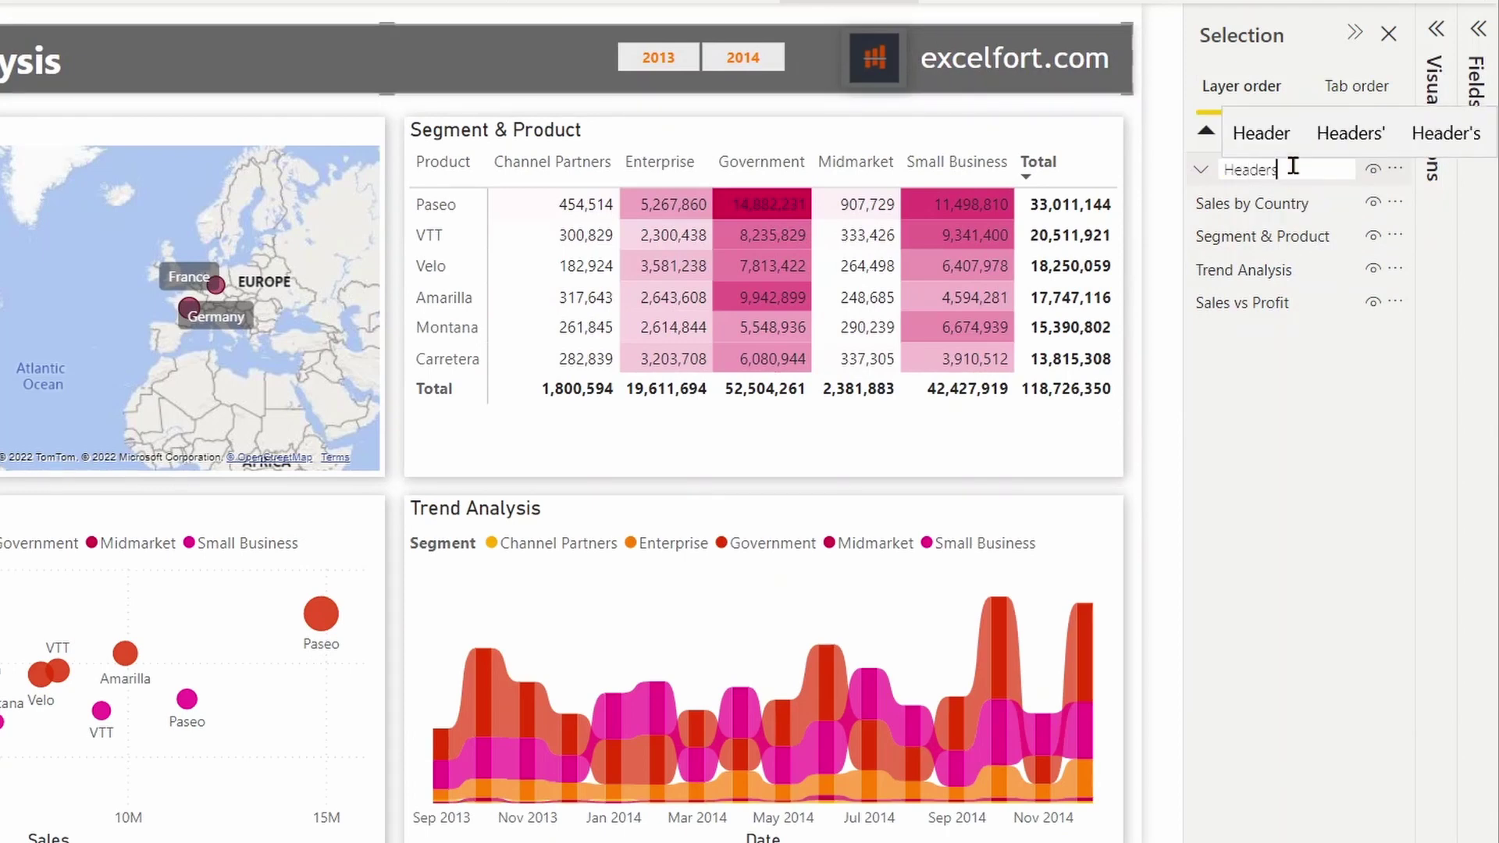
{"action": "key", "text": "Return"}
{"action": "left_click", "coordinate": [1296, 174]}
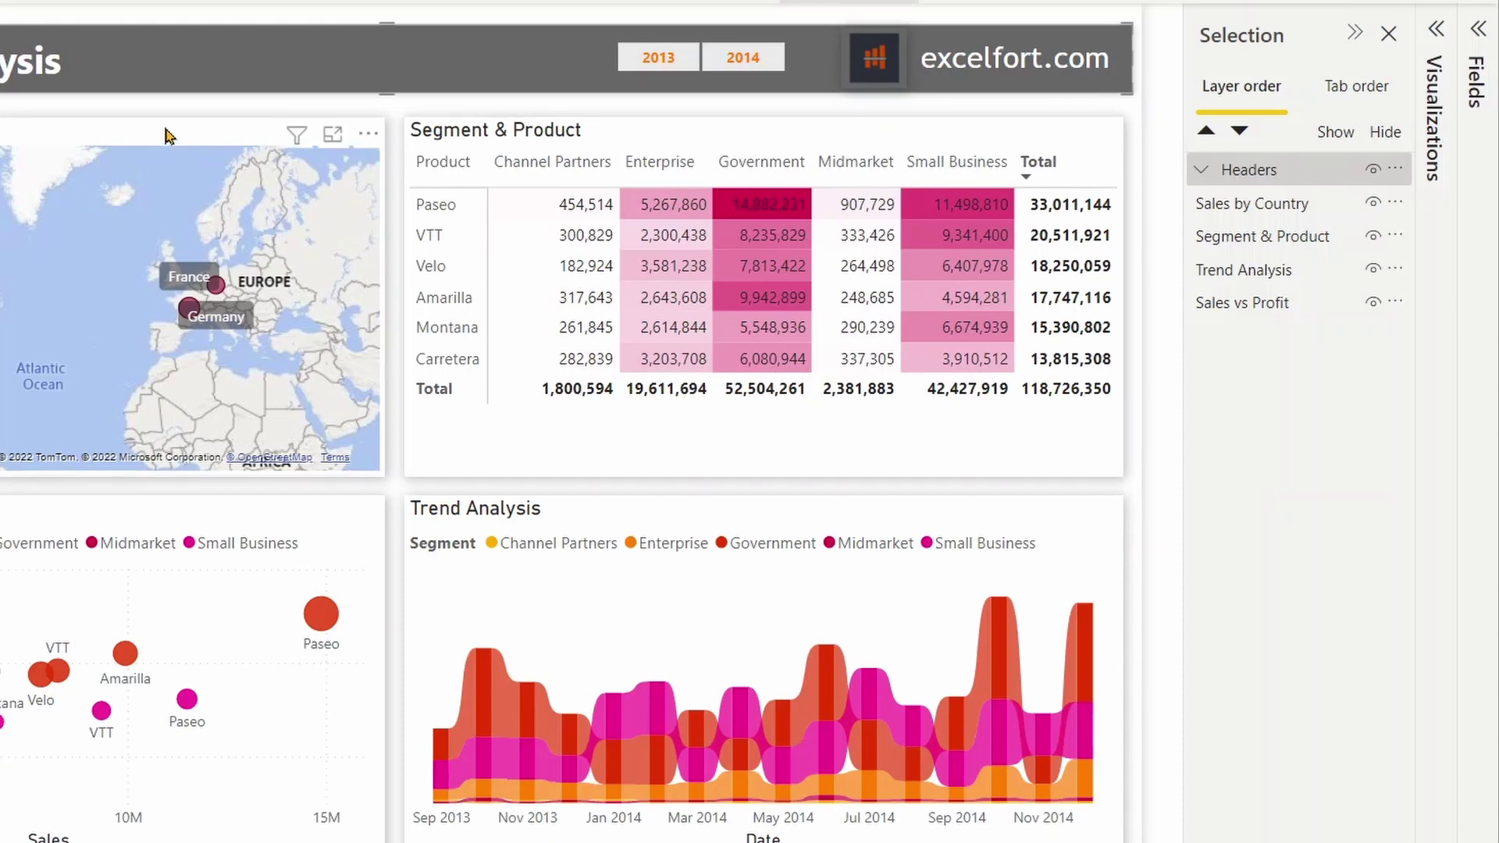
- Group the Sales by Country, Segment & Product, Trend Analysis and Sales vs Profit visuals
{"action": "left_click", "coordinate": [1254, 203]}
{"action": "left_click", "coordinate": [1265, 236], "text": "ctrl"}
{"action": "left_click", "coordinate": [1245, 270], "text": "ctrl"}
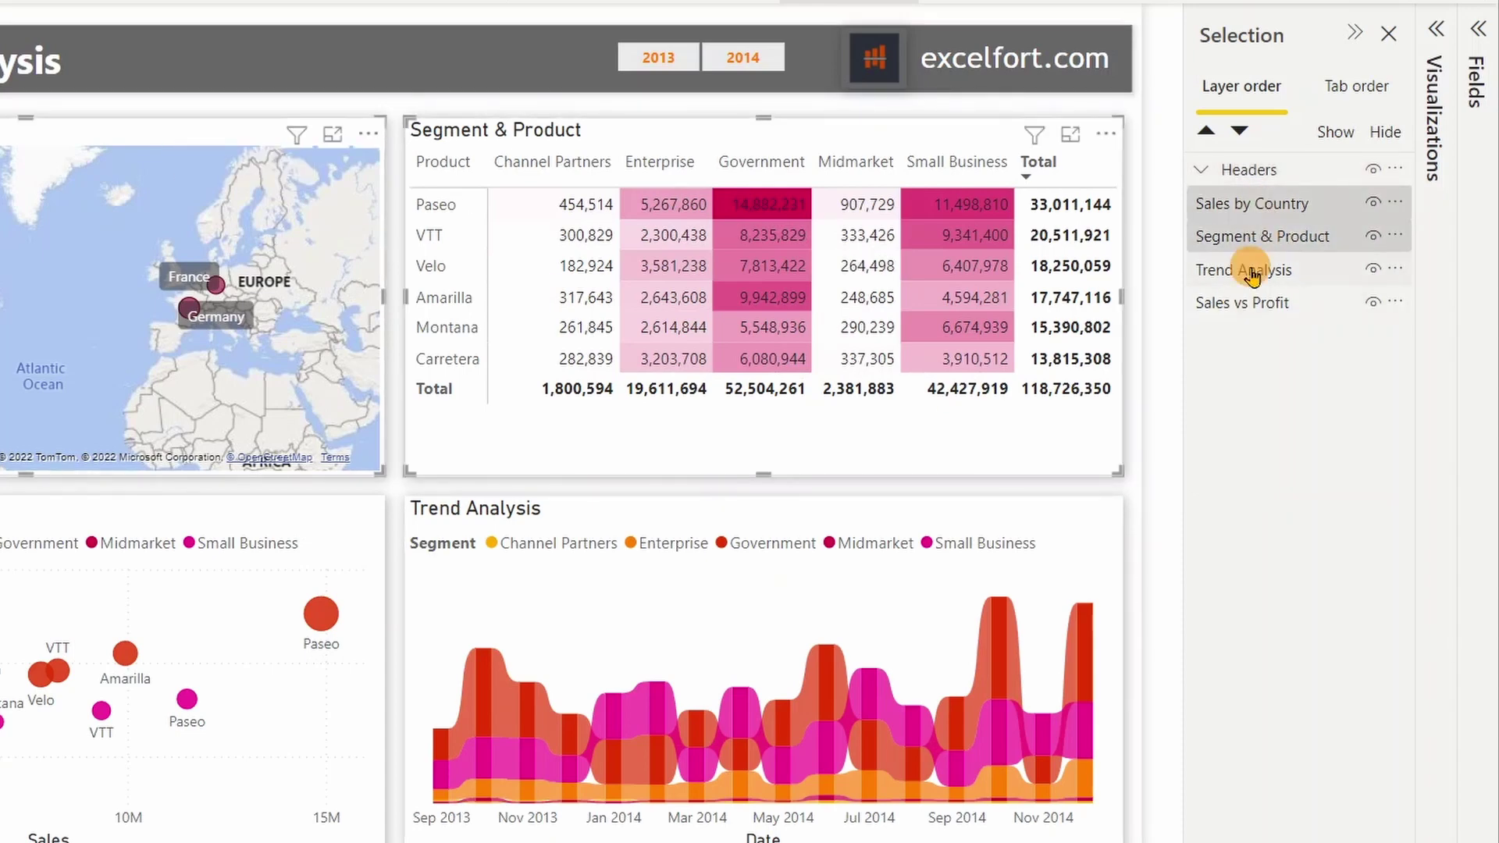
{"action": "left_click", "coordinate": [1258, 303], "text": "ctrl"}
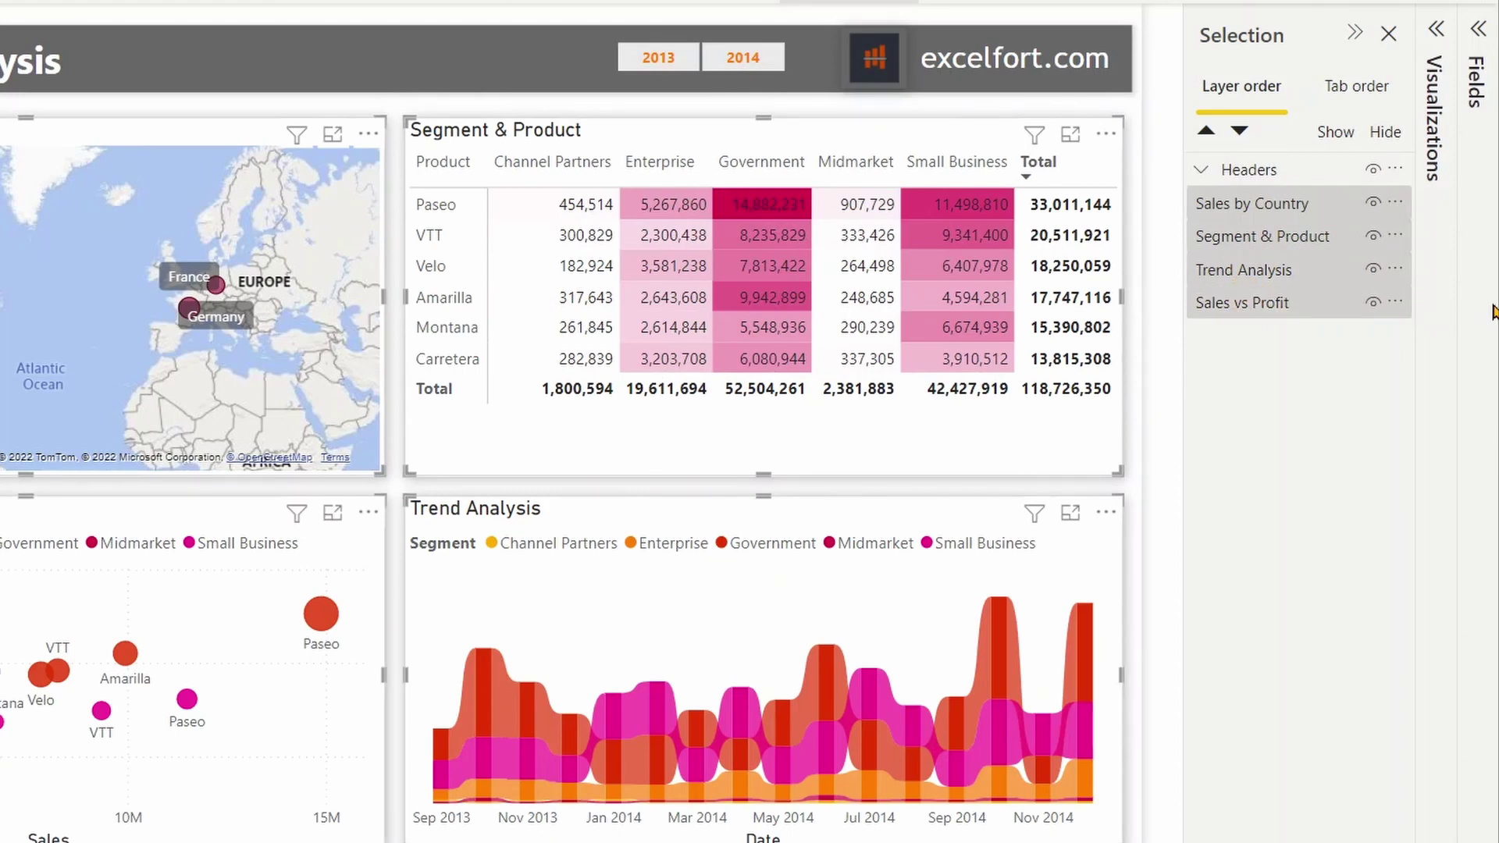
{"action": "key", "text": "ctrl+g"}
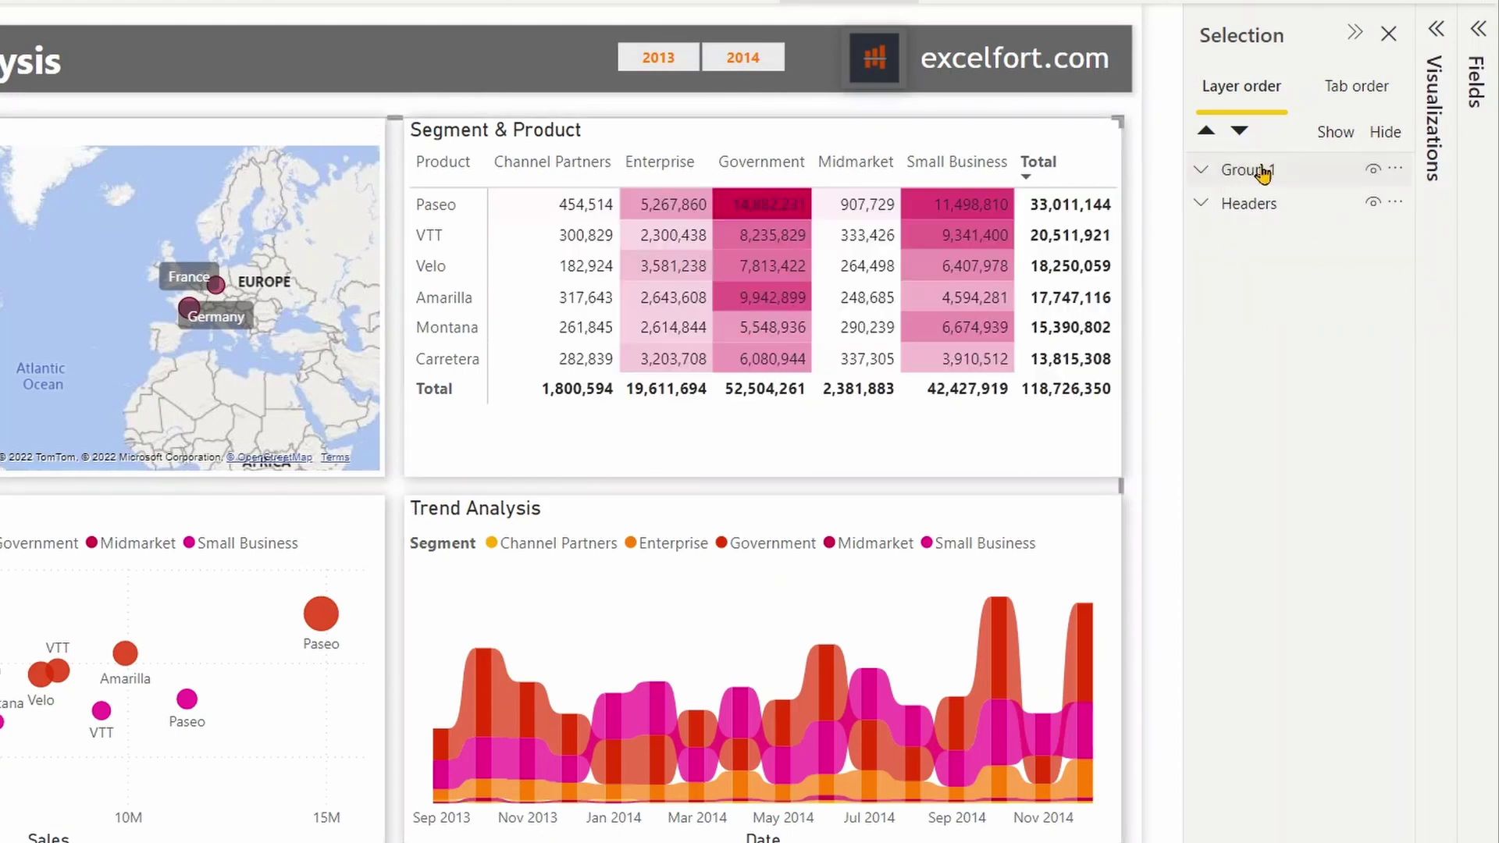
- Rename the group of four visuals as Info and move the Headers group above it in the layer order
{"action": "double_click", "coordinate": [1303, 169]}
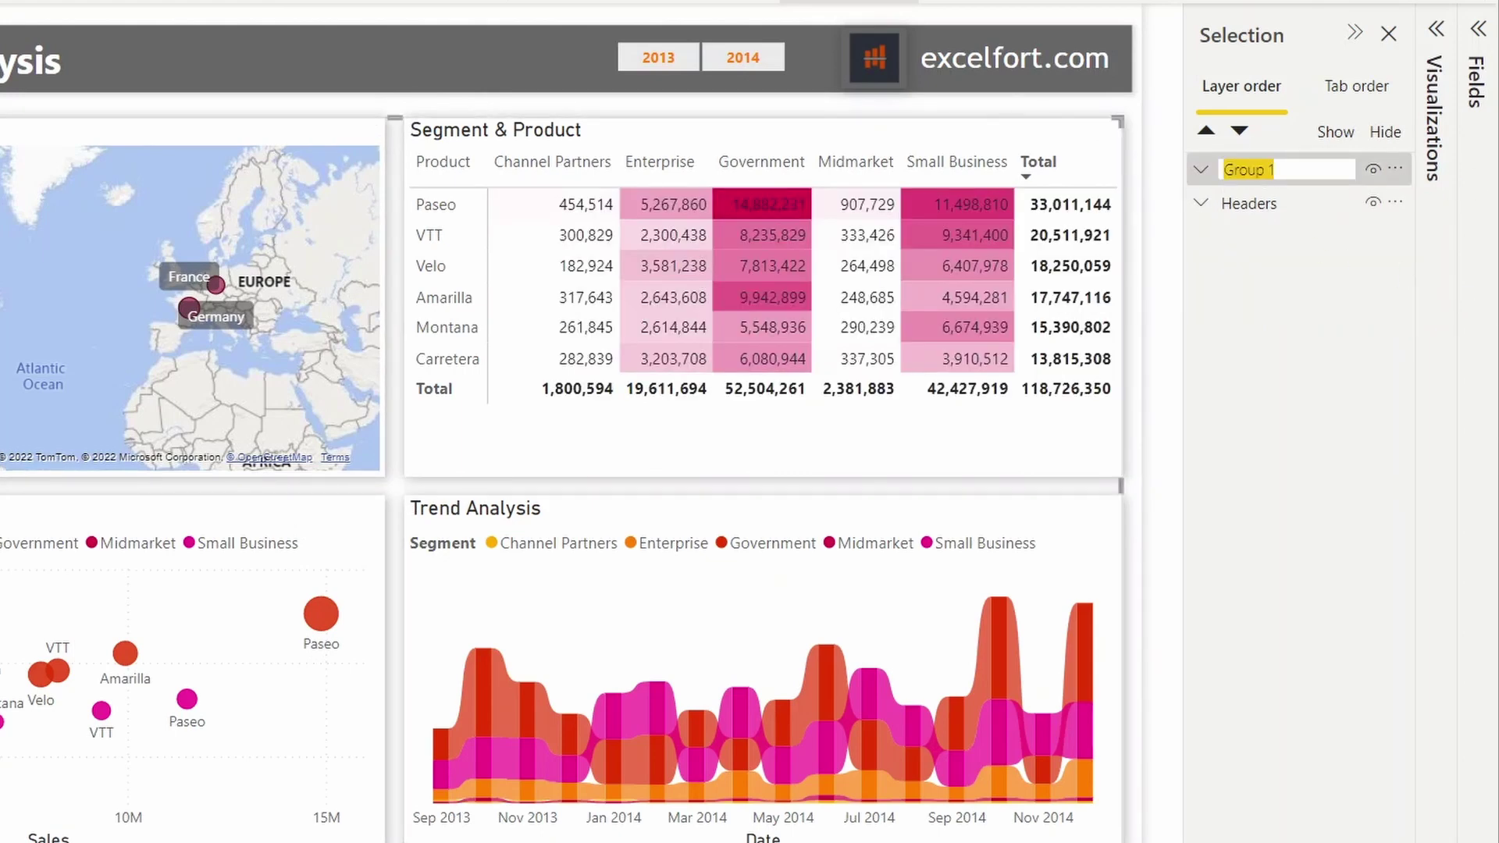
{"action": "type", "text": "Info"}
{"action": "key", "text": "Return"}
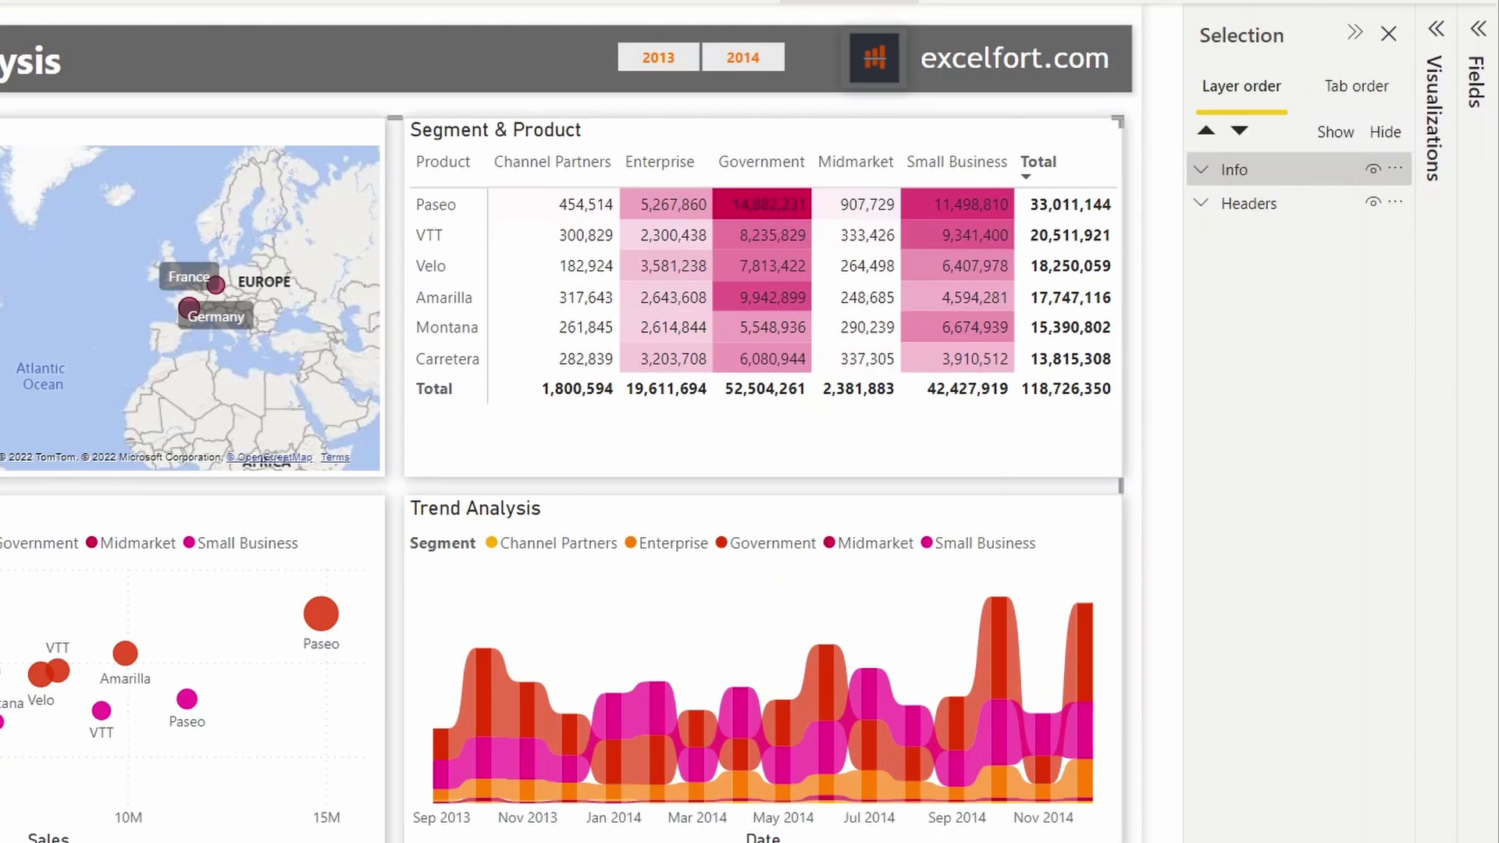
{"action": "left_click", "coordinate": [1254, 203]}
{"action": "left_click_drag", "start_coordinate": [1257, 210], "coordinate": [1265, 162]}
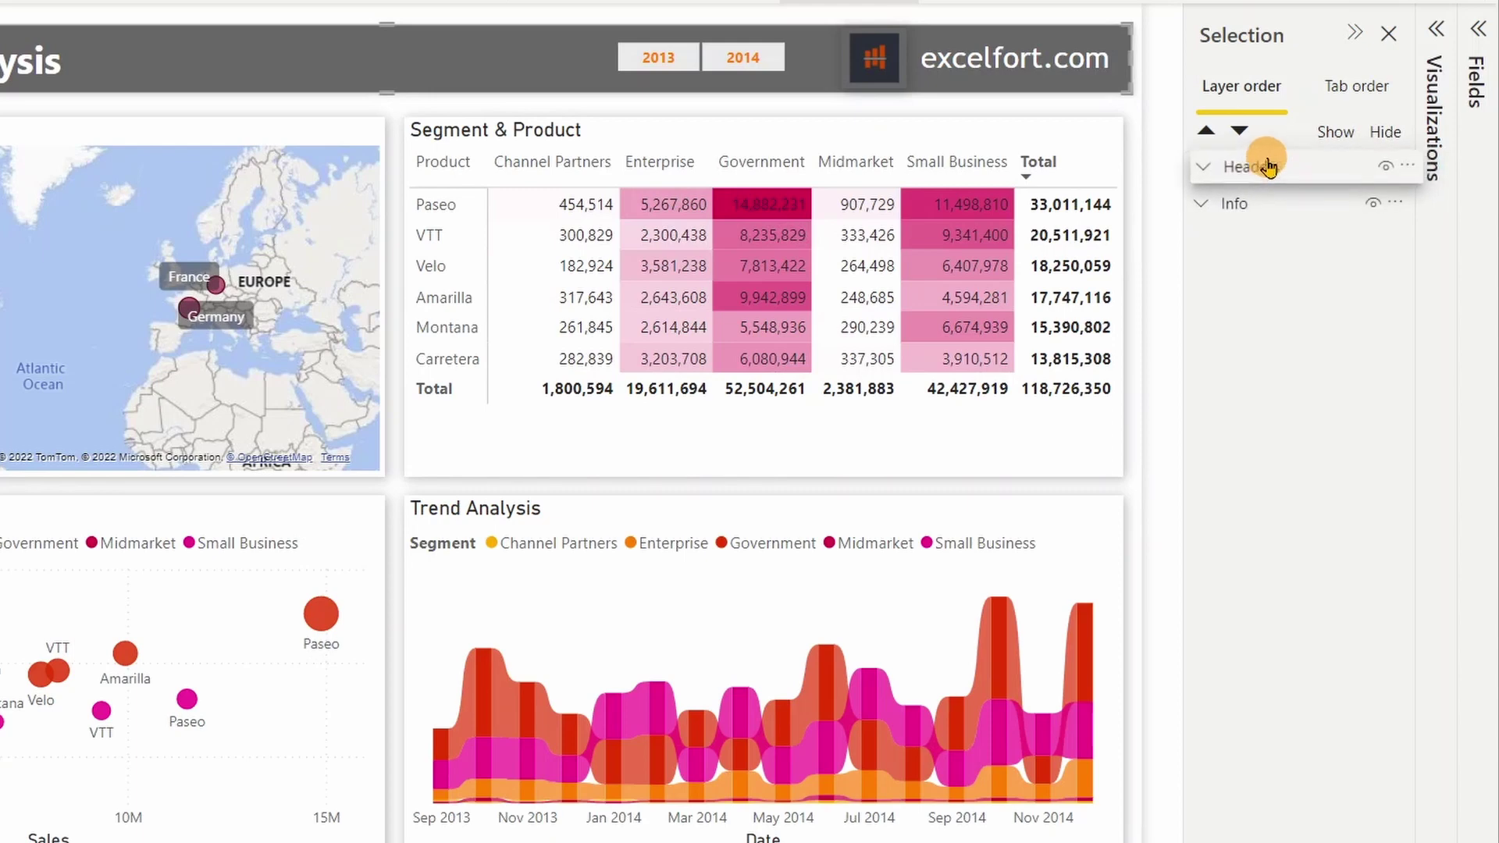
- Group the Segment & Product, Trend Analysis and Sales vs Profit visuals inside the Info group
{"action": "left_click", "coordinate": [1202, 205]}
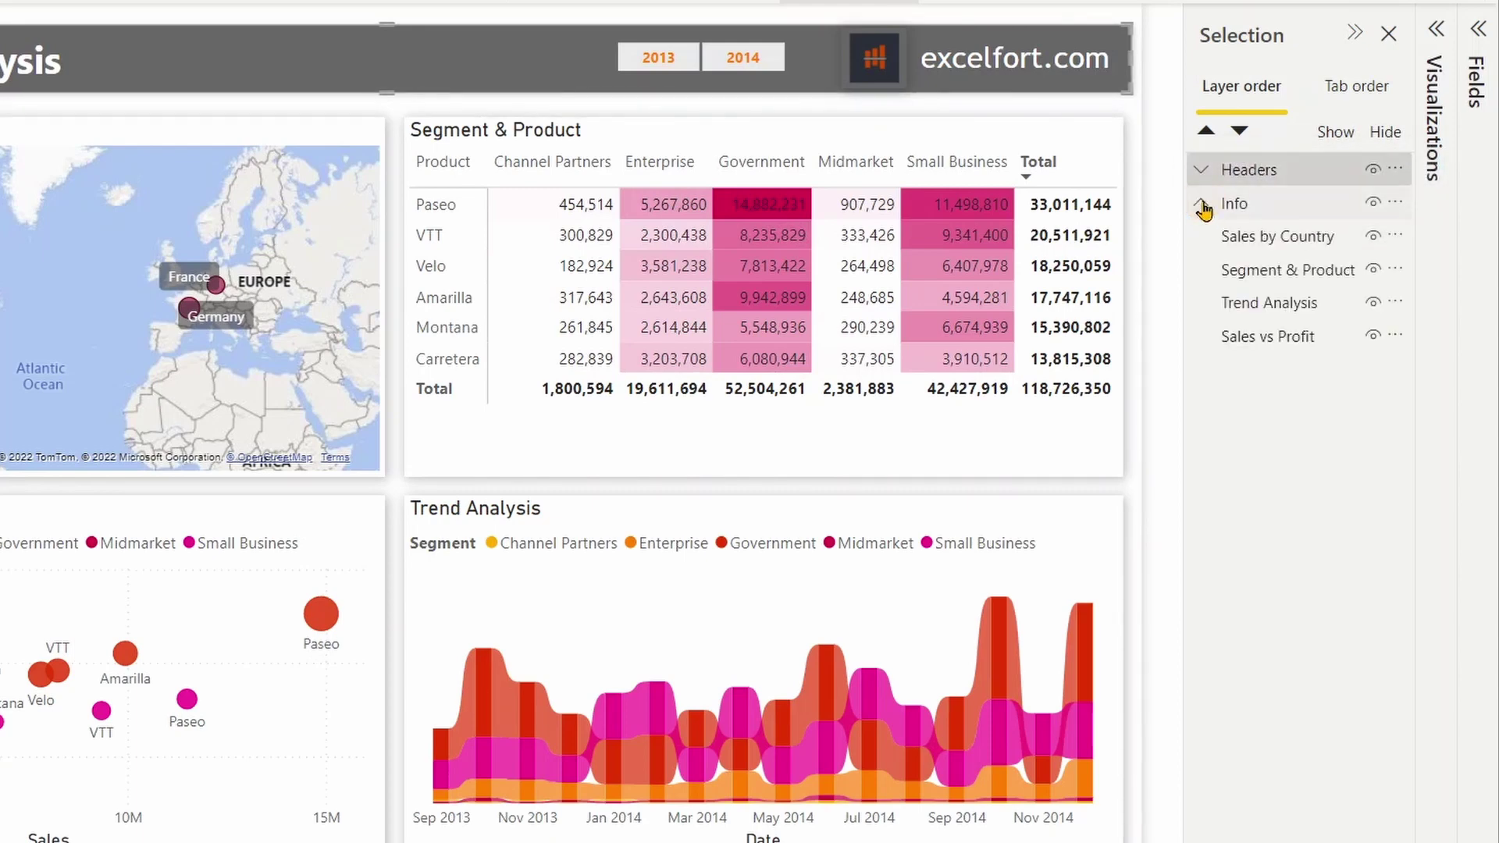
{"action": "left_click", "coordinate": [1278, 246]}
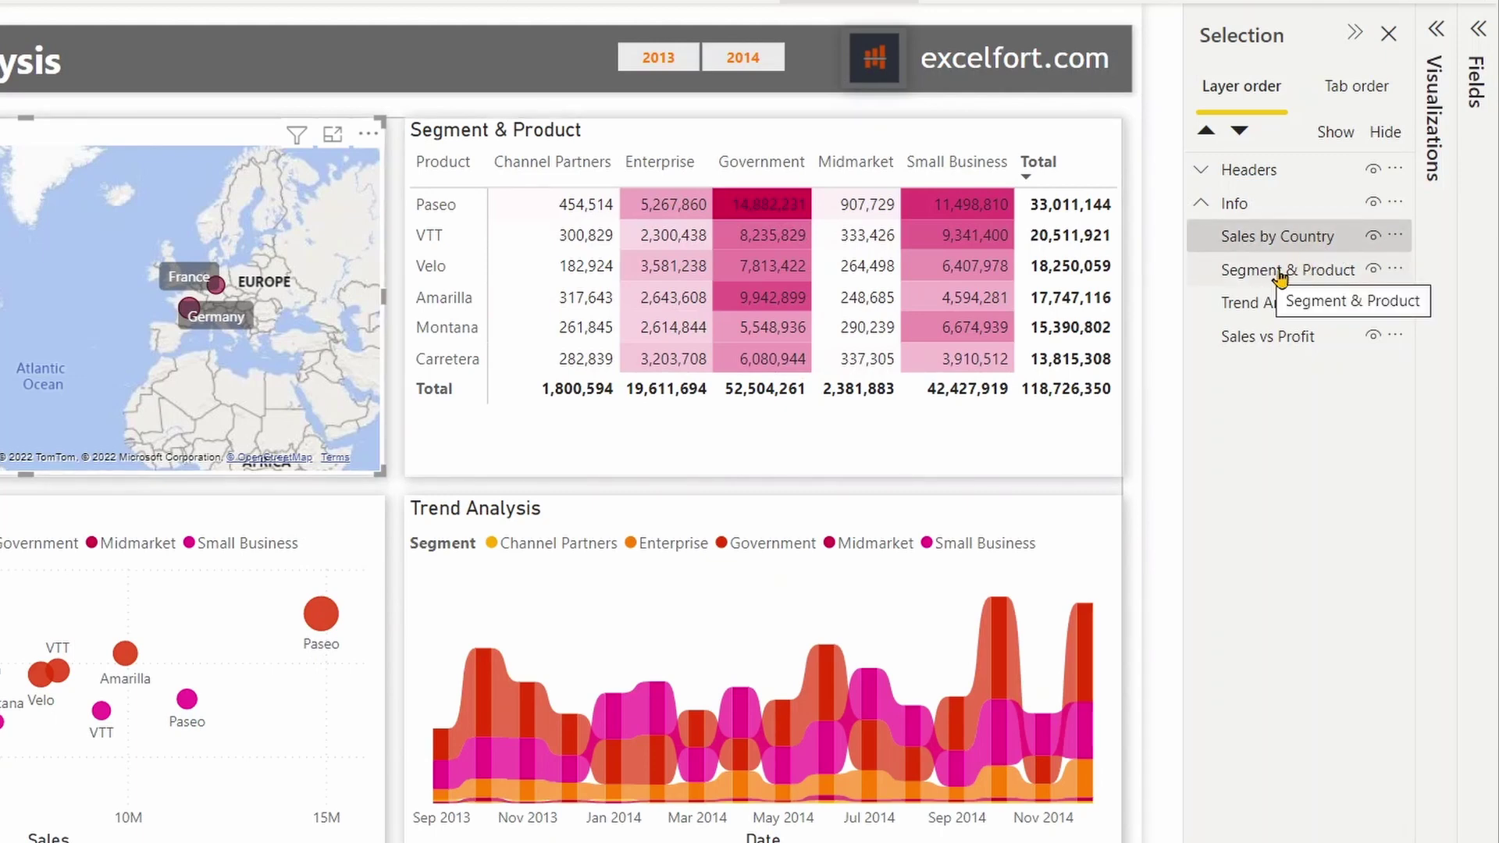
{"action": "left_click", "coordinate": [1277, 273]}
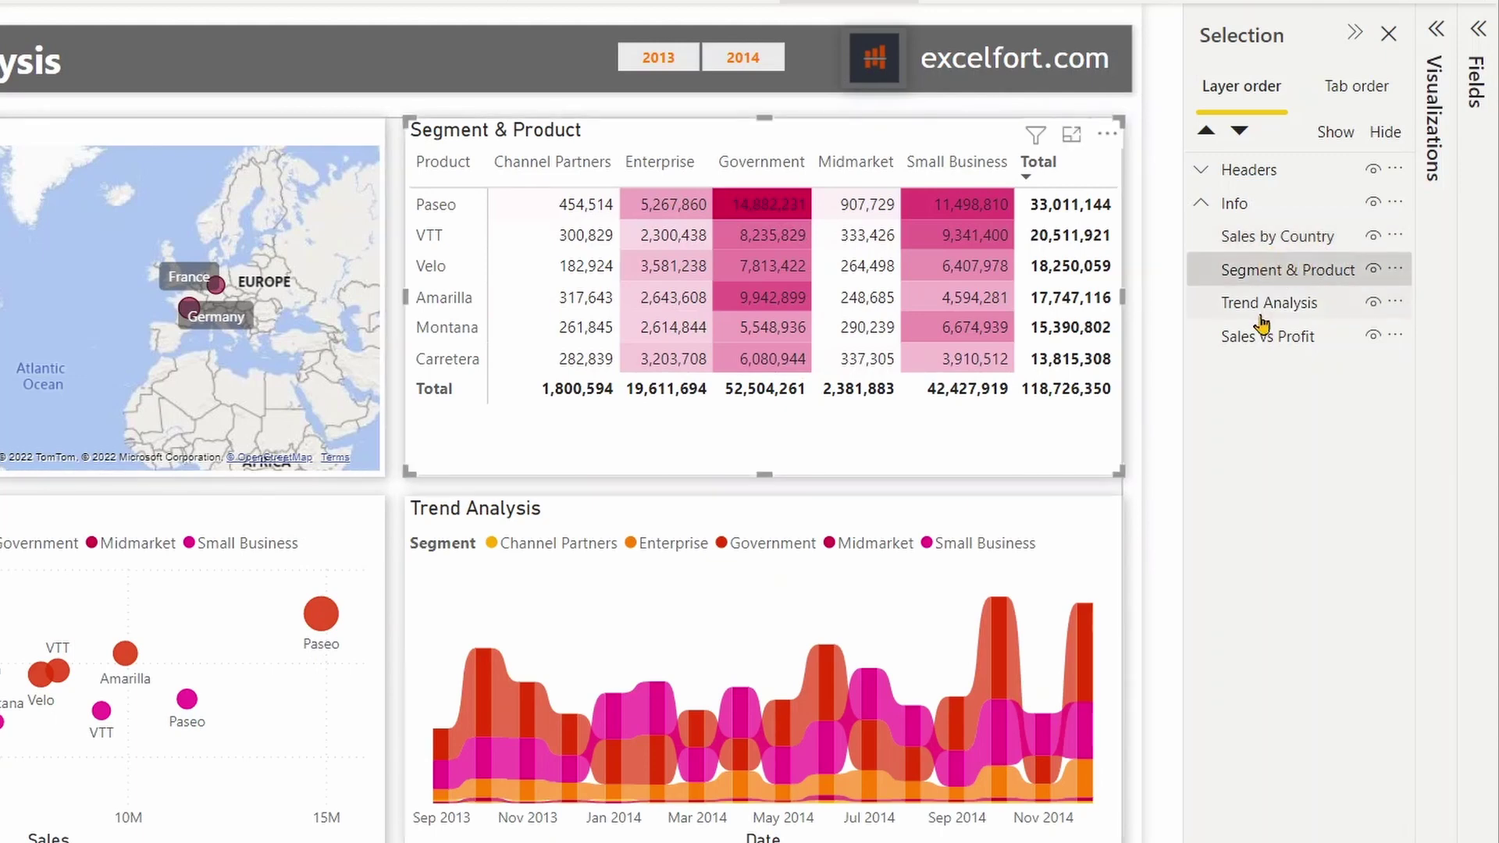
{"action": "left_click", "coordinate": [1265, 302], "text": "ctrl"}
{"action": "left_click", "coordinate": [1261, 339], "text": "ctrl"}
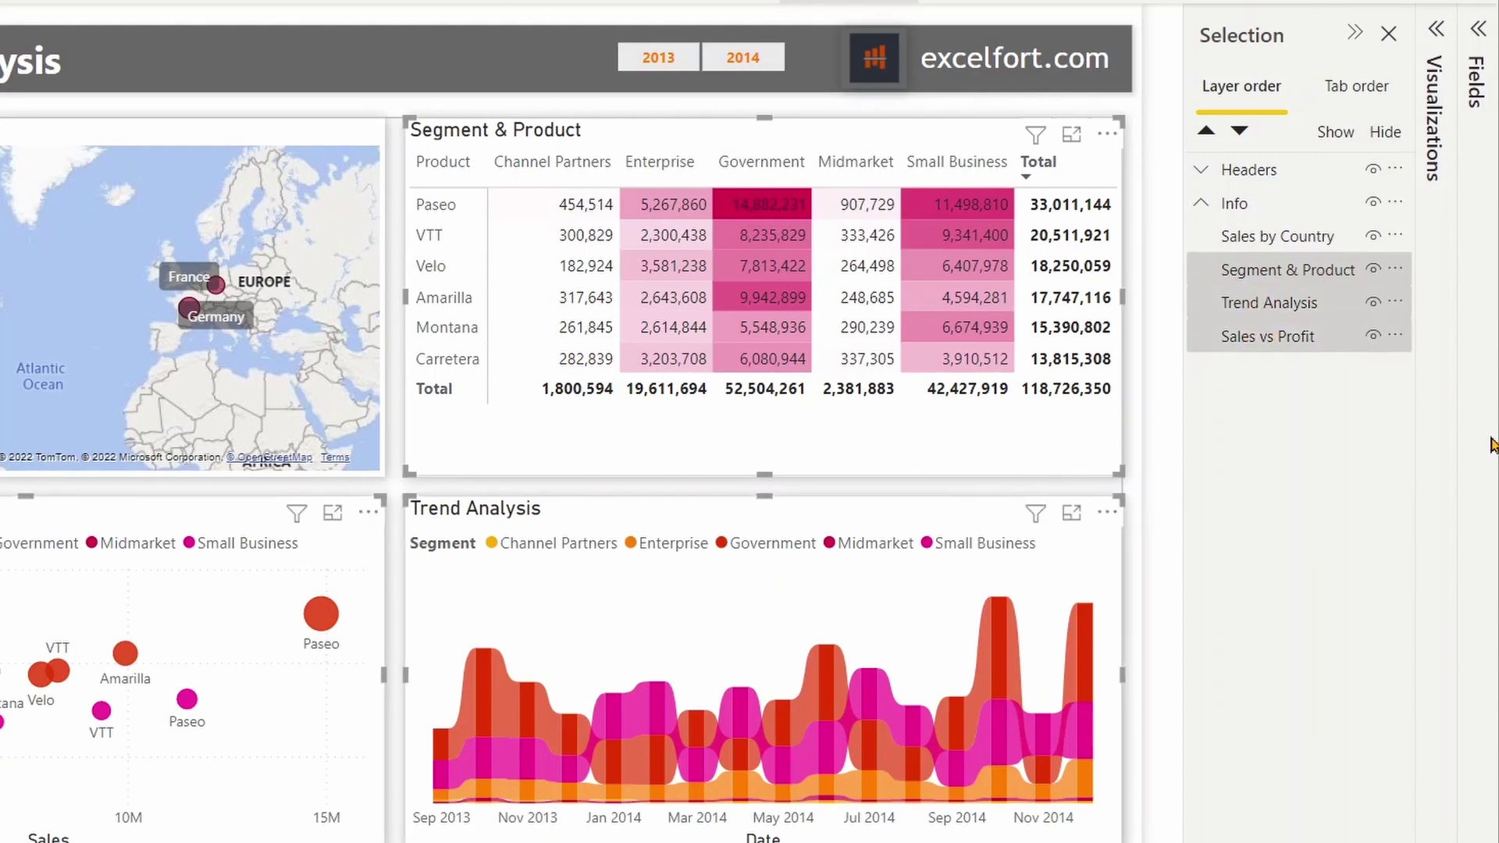
{"action": "right_click", "coordinate": [1265, 337]}
{"action": "mouse_move", "coordinate": [1230, 351]}
{"action": "left_click", "coordinate": [865, 346]}
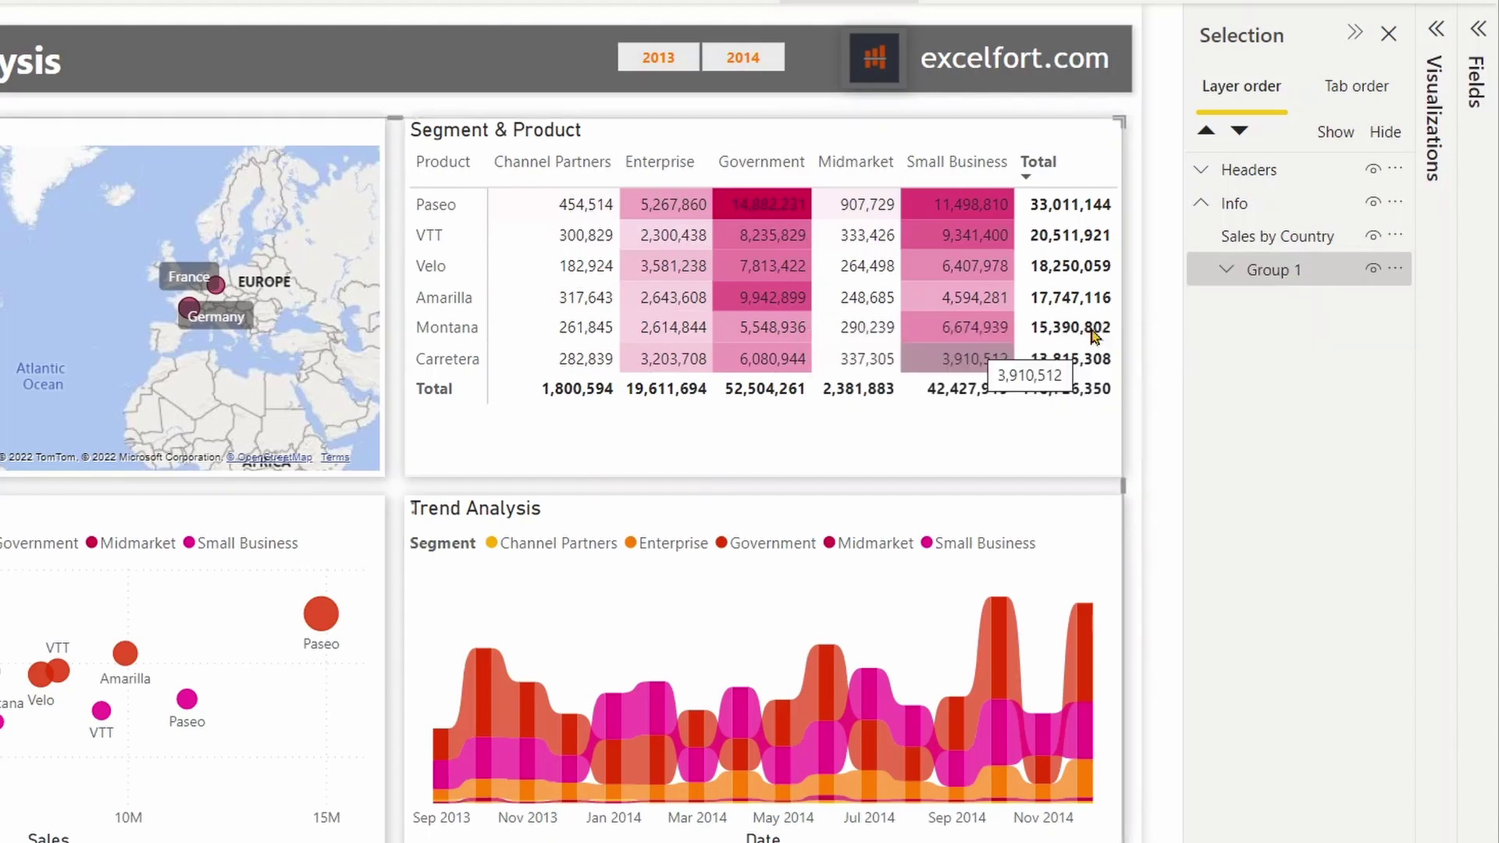
- Rename the nested group of three visuals as Tab Visuals
{"action": "double_click", "coordinate": [1299, 270]}
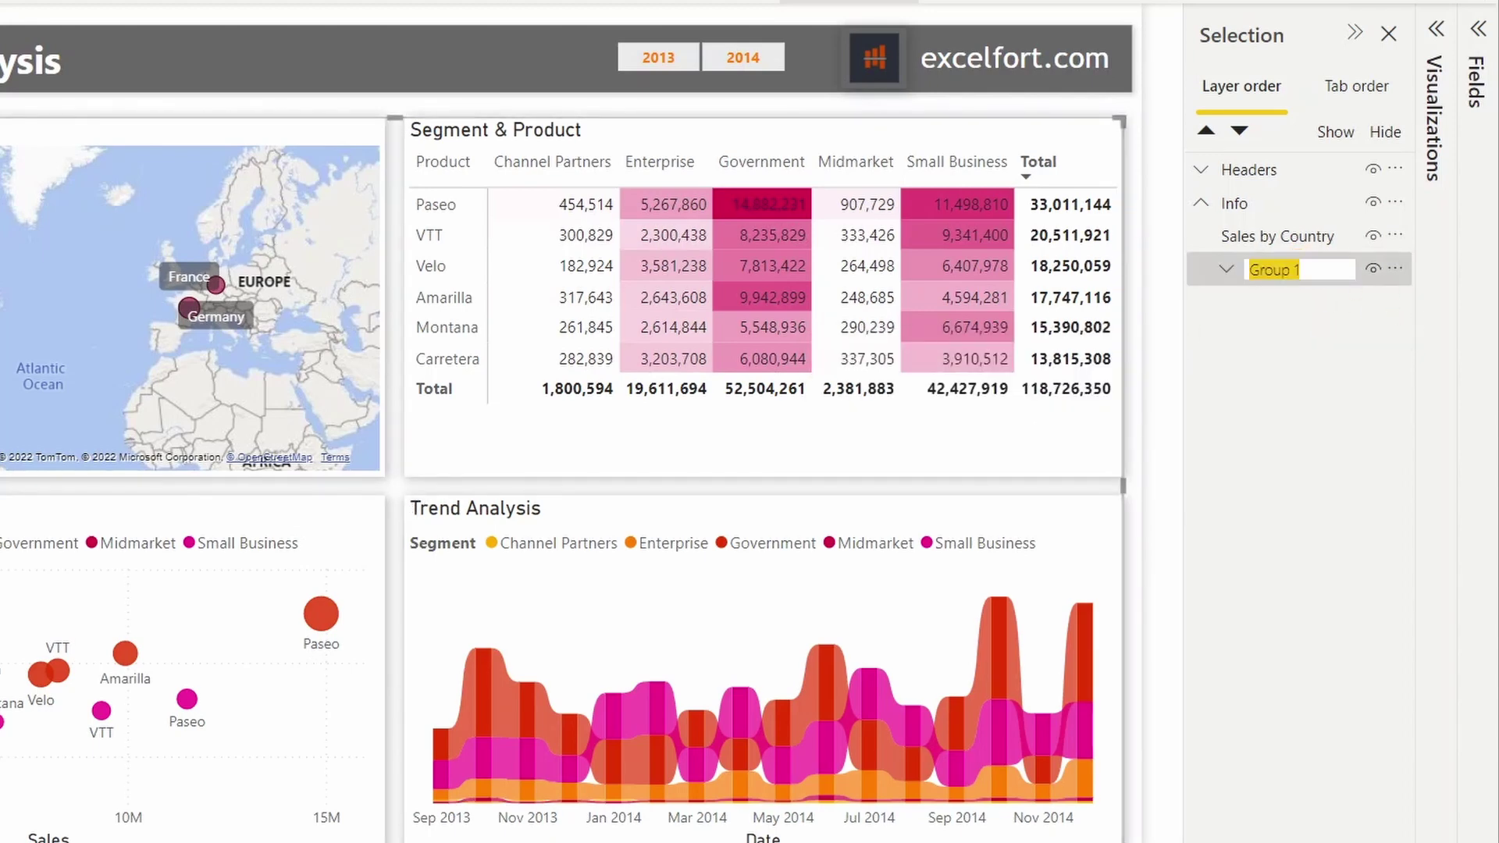
{"action": "type", "text": "TA"}
{"action": "key", "text": "BackSpace"}
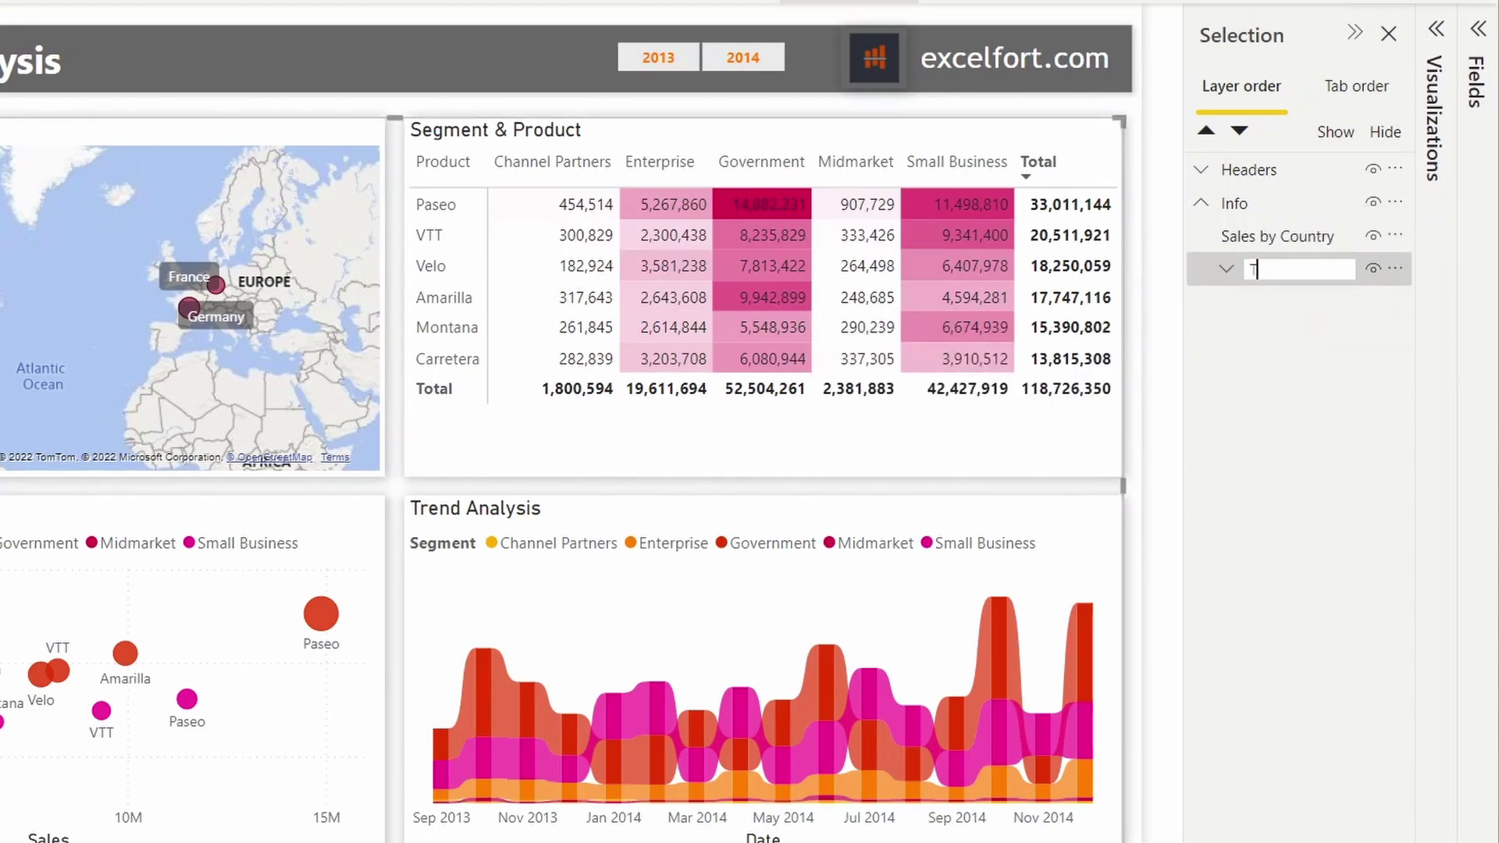
{"action": "type", "text": "ab Vos"}
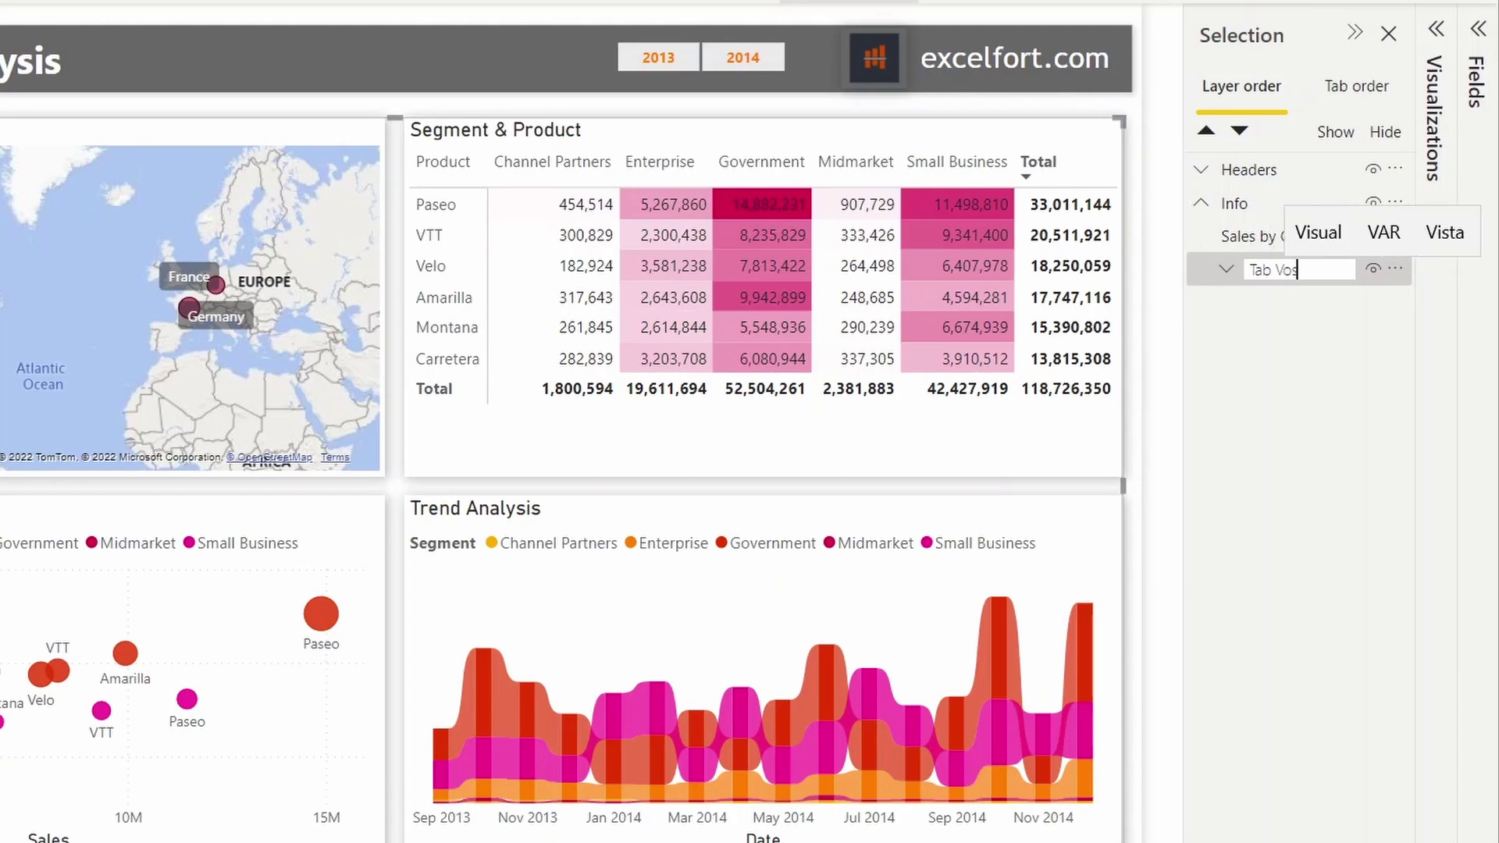
{"action": "type", "text": "uals"}
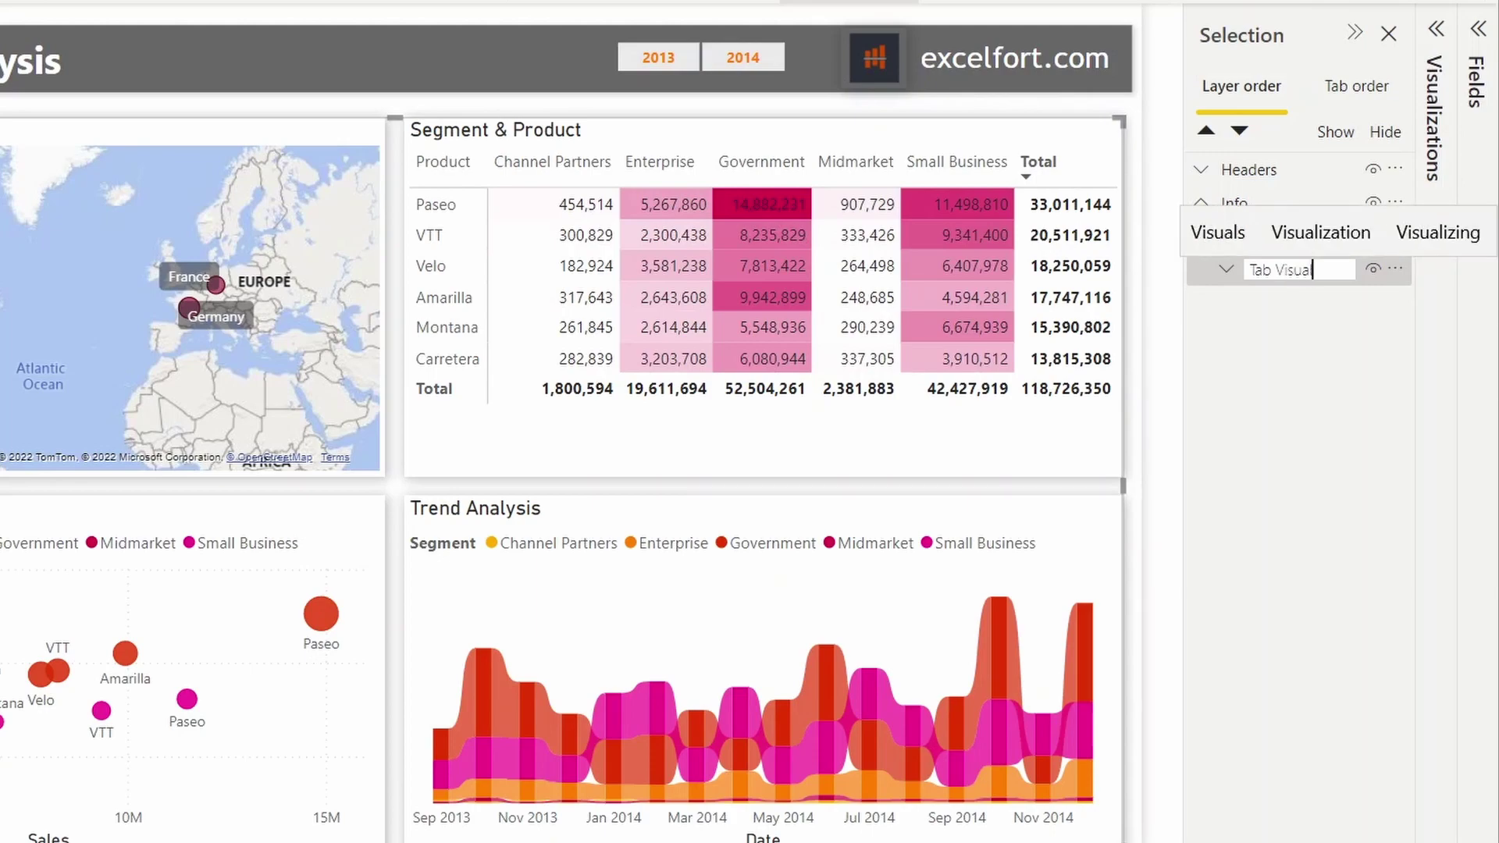
{"action": "left_click", "coordinate": [679, 114]}
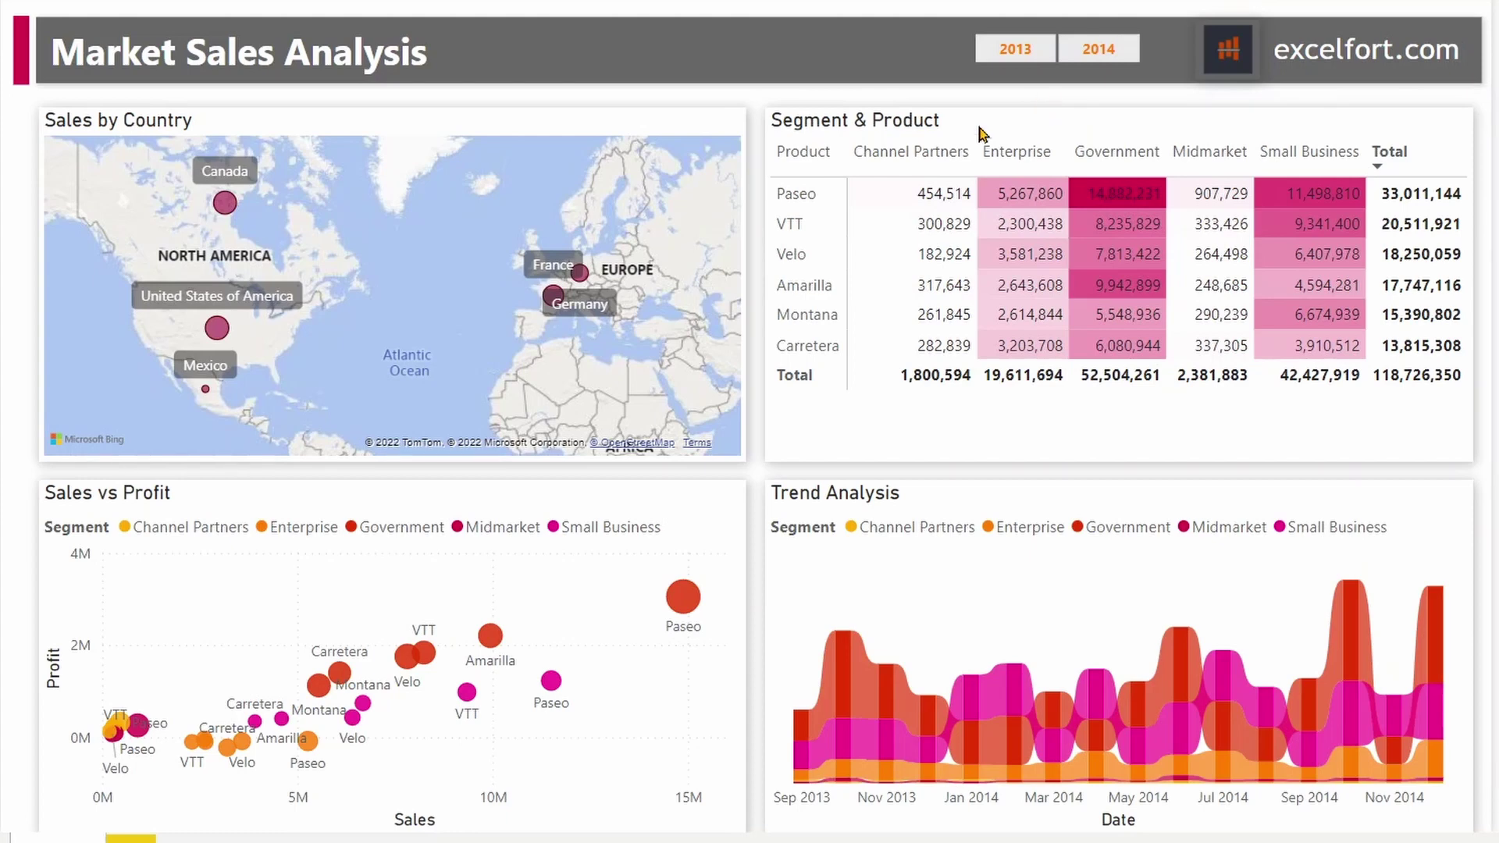
- Display the general size properties of the Segment & Product matrix
{"action": "left_click", "coordinate": [954, 124]}
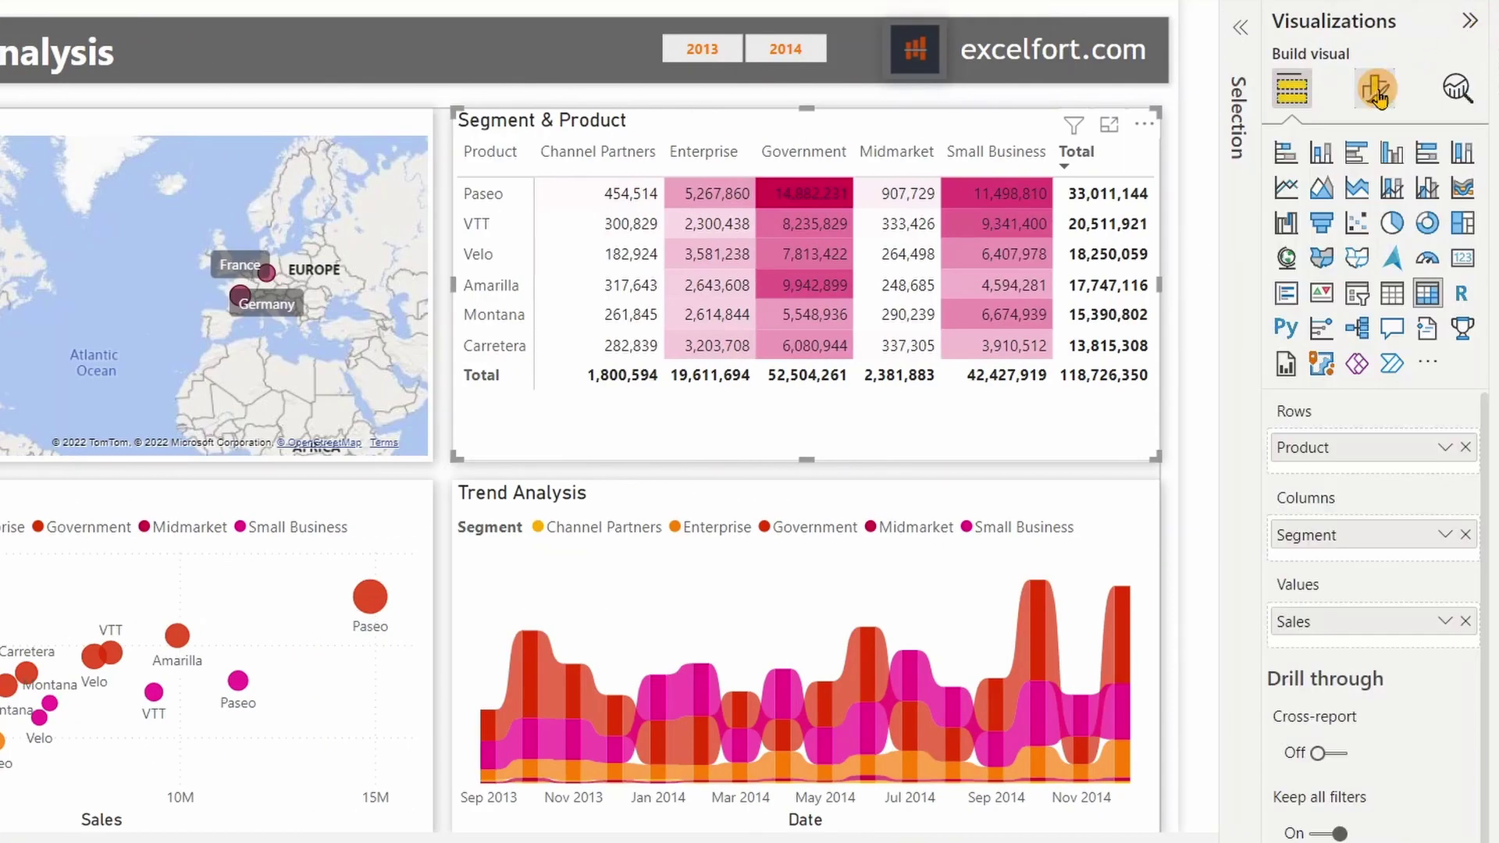
{"action": "left_click", "coordinate": [1498, 125]}
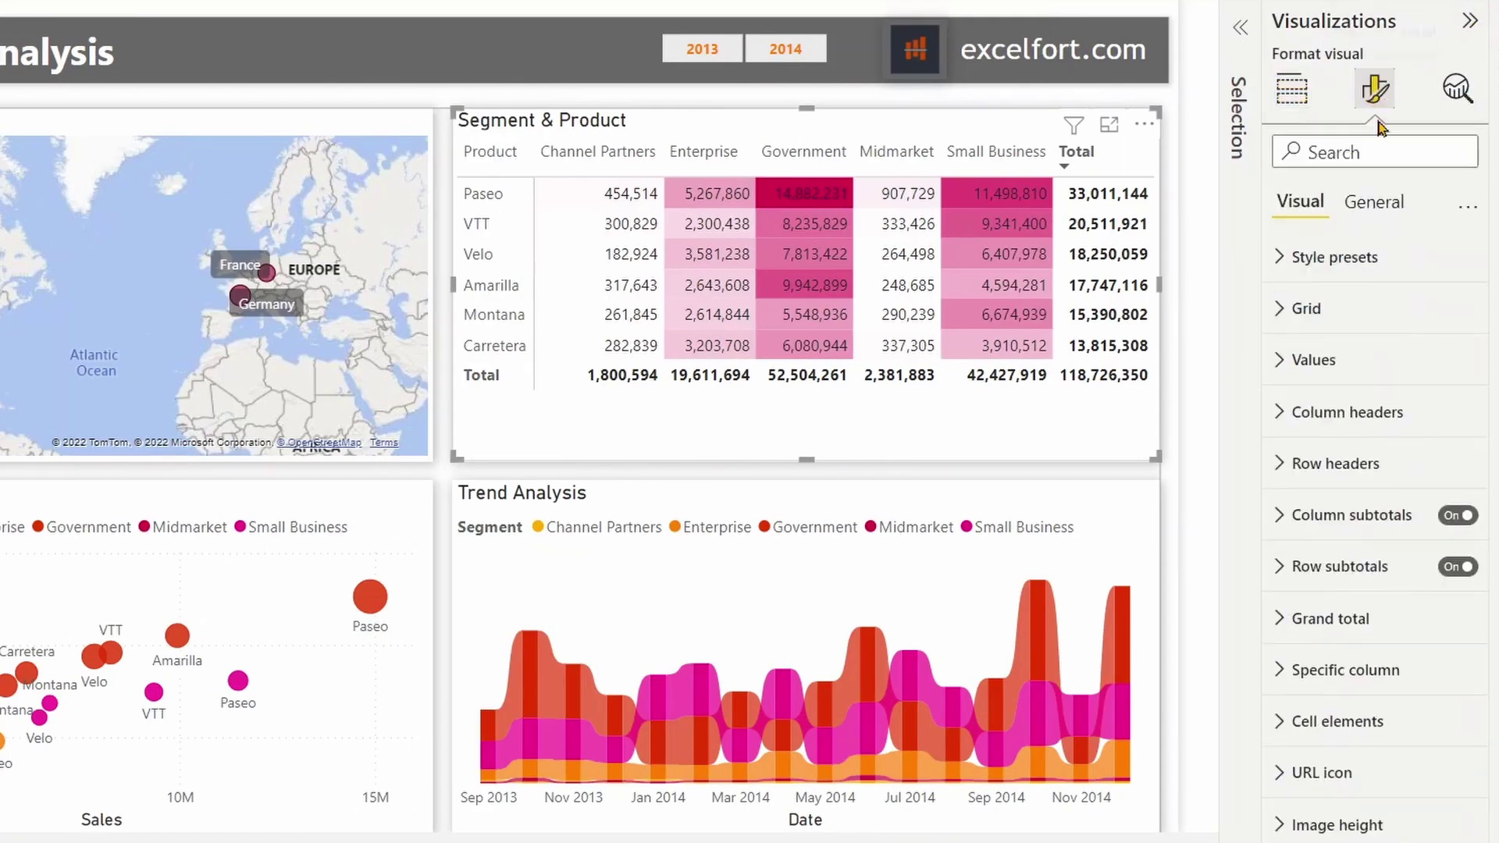
{"action": "left_click", "coordinate": [1372, 202]}
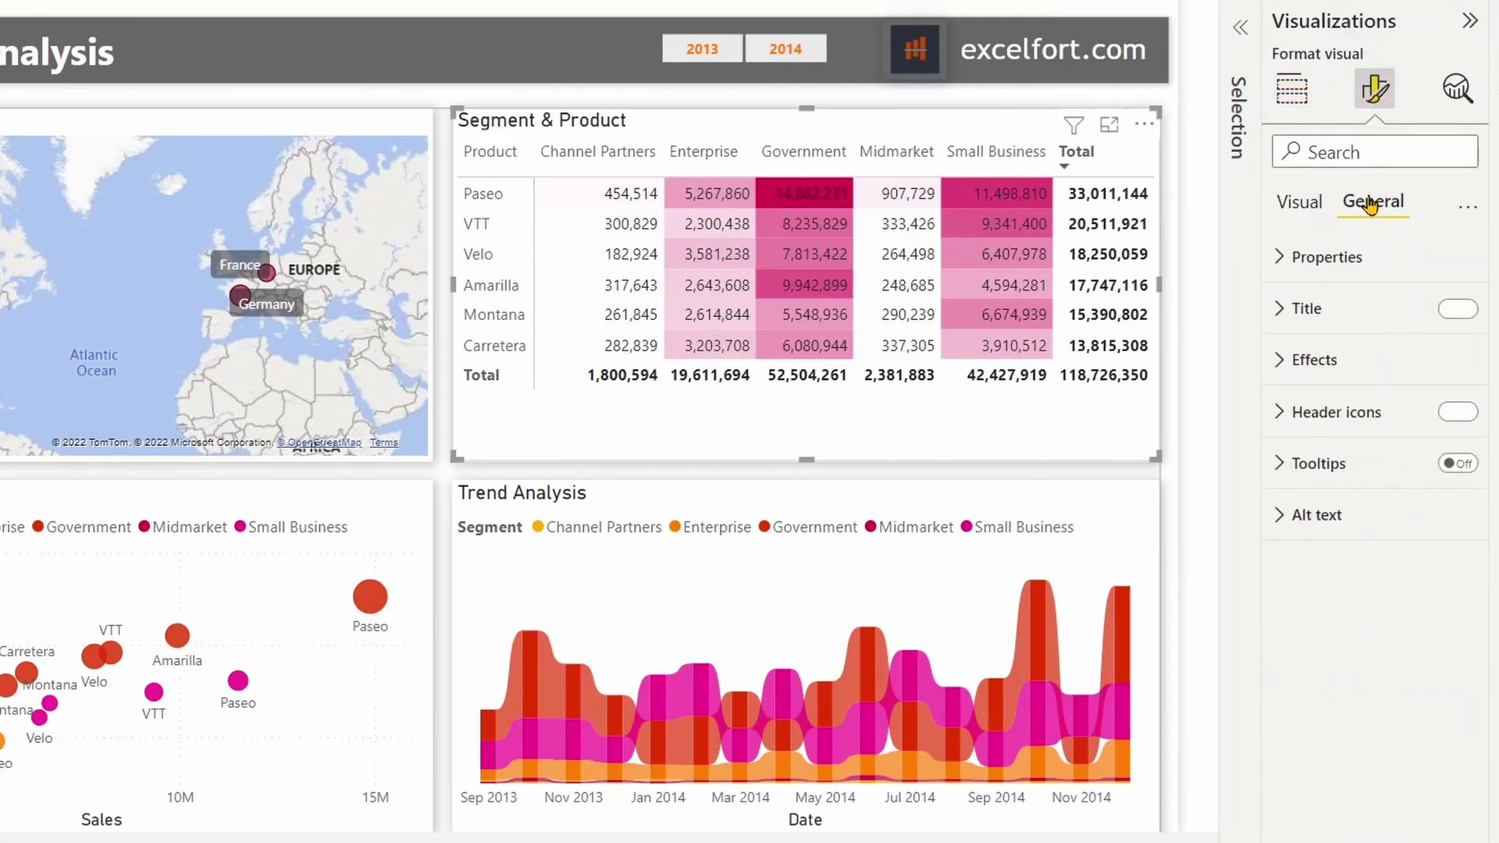
{"action": "left_click", "coordinate": [1348, 259]}
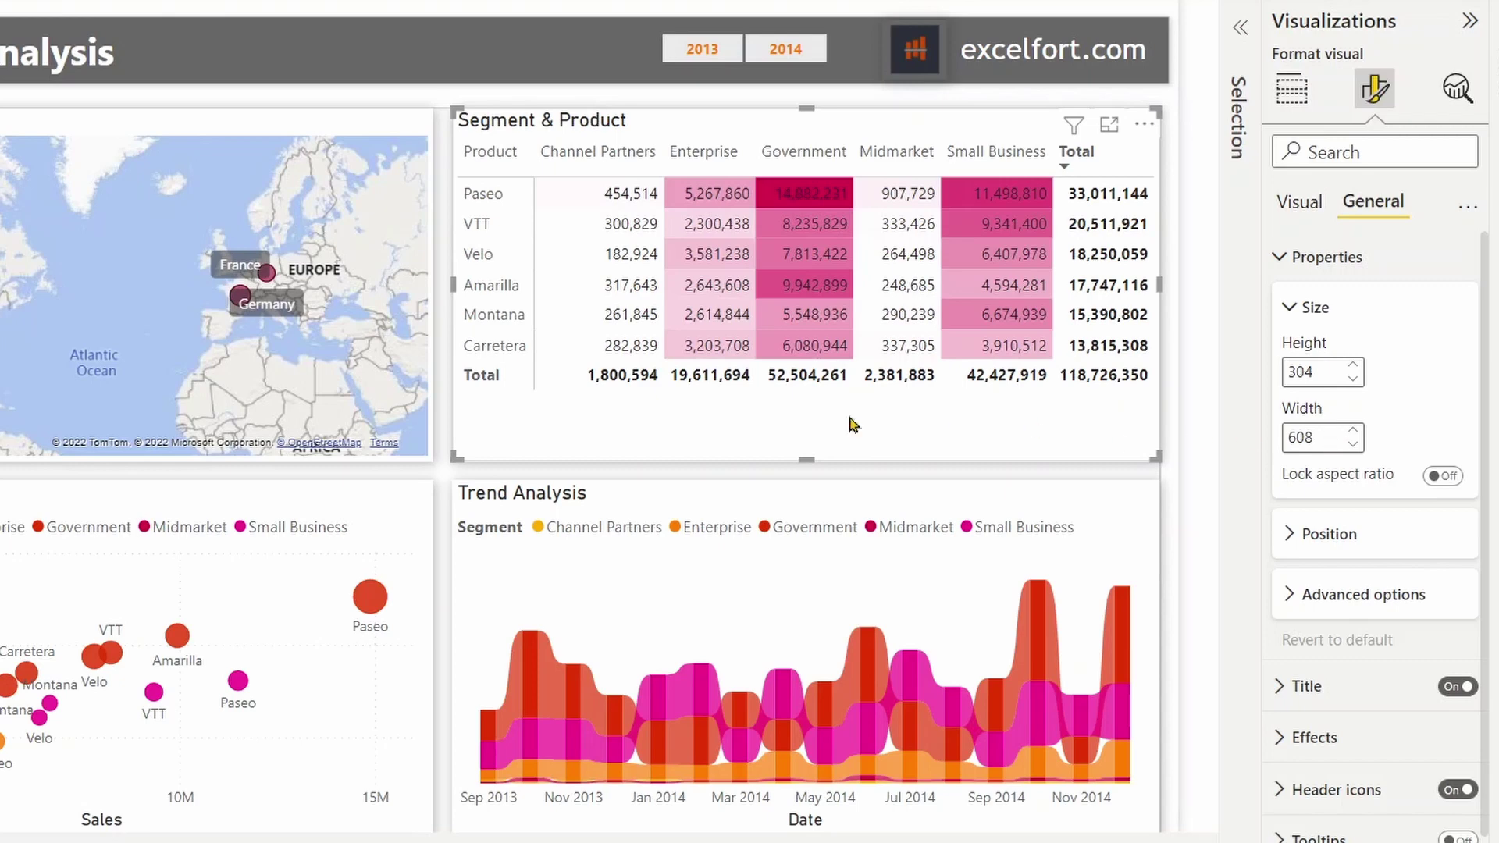
- Check the sizes of Trend Analysis and Sales vs Profit, and right-align them with the Segment & Product matrix
{"action": "left_click", "coordinate": [626, 504]}
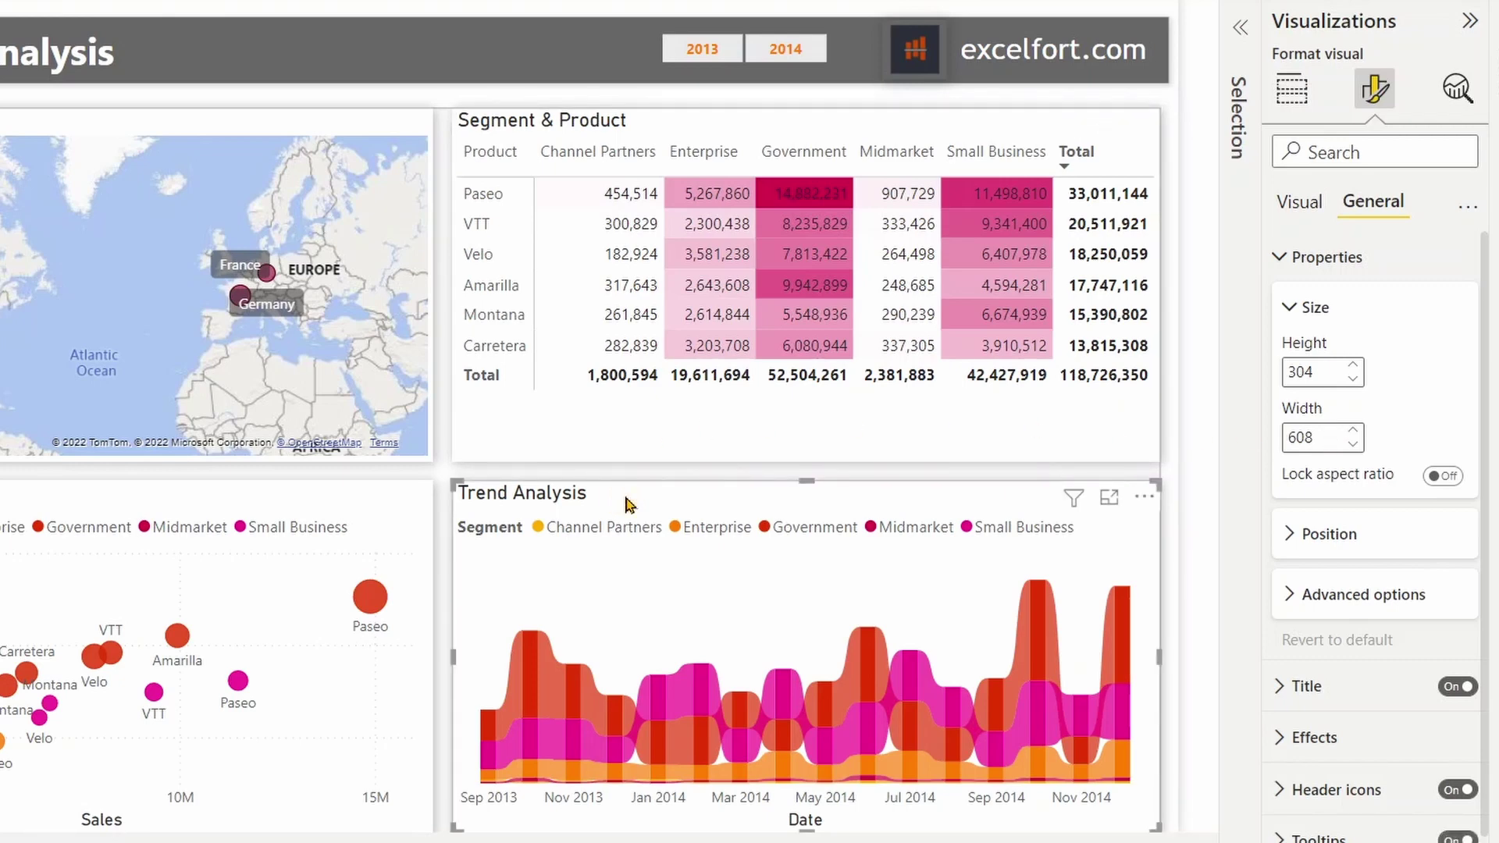
{"action": "left_click", "coordinate": [263, 503]}
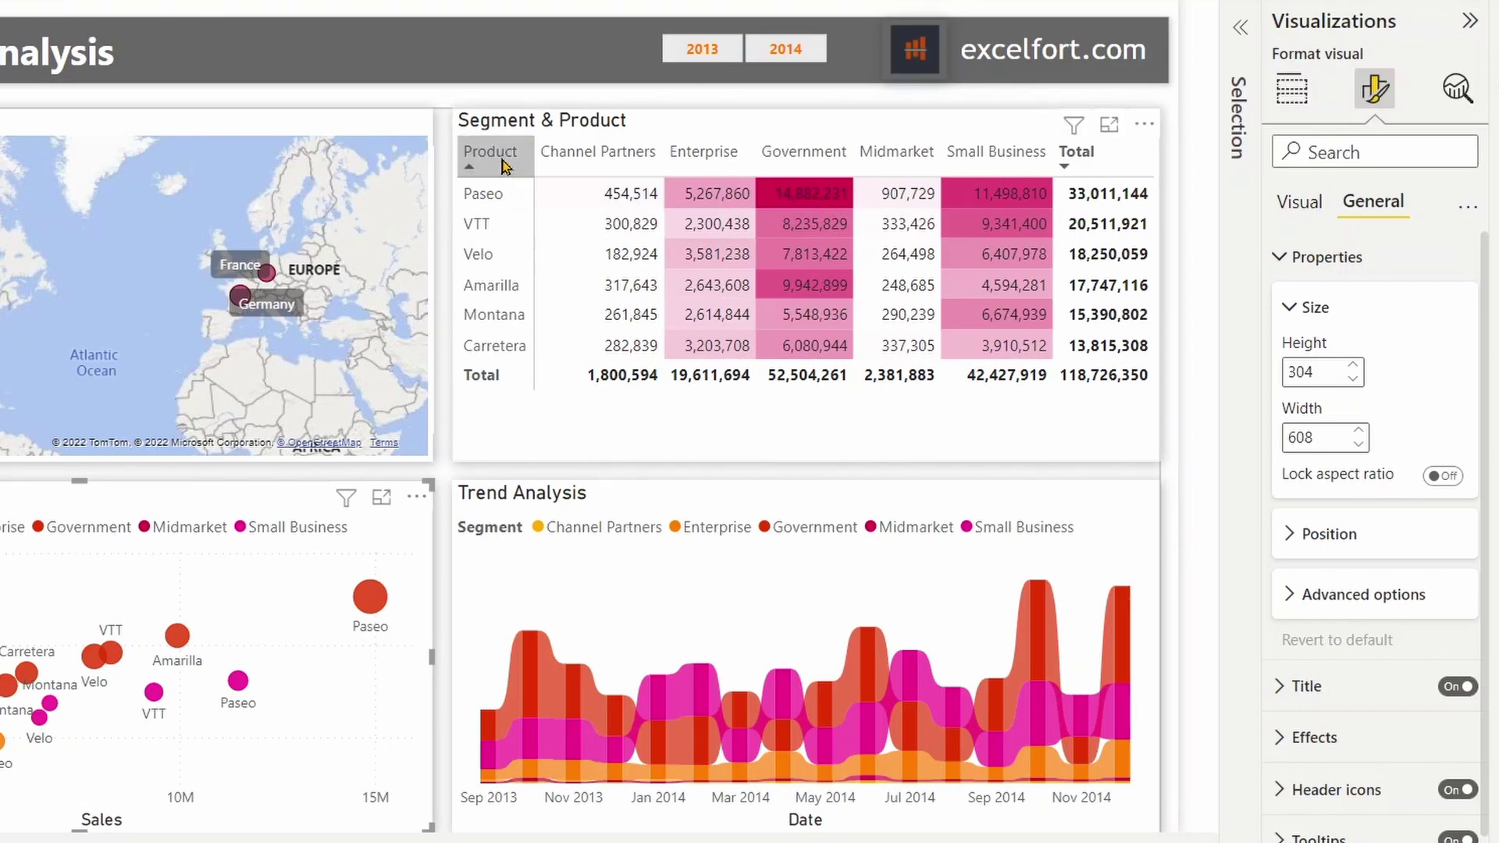
{"action": "left_click", "coordinate": [517, 497]}
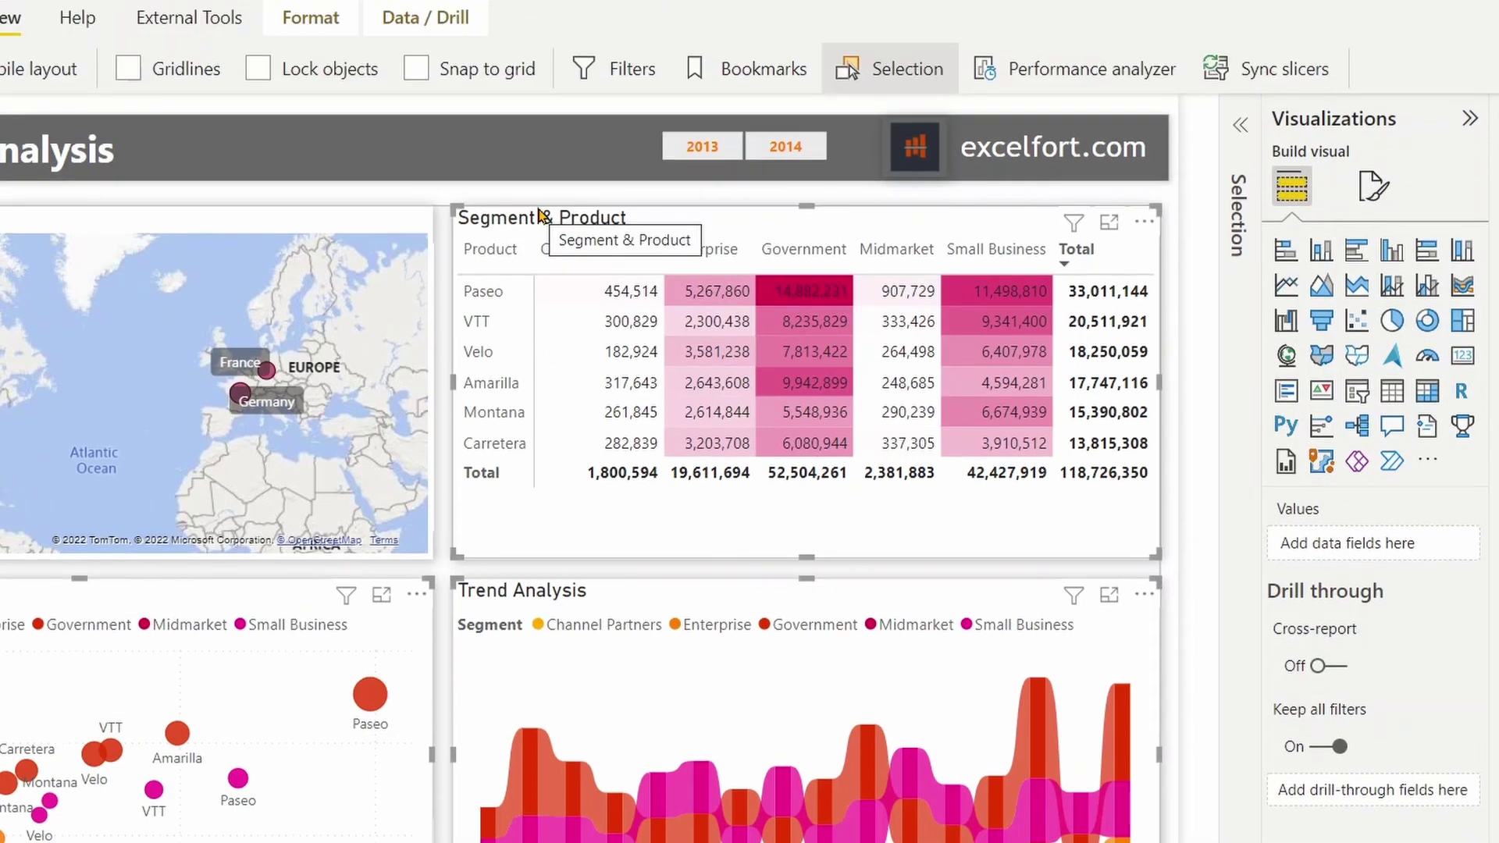
{"action": "left_click", "coordinate": [303, 21]}
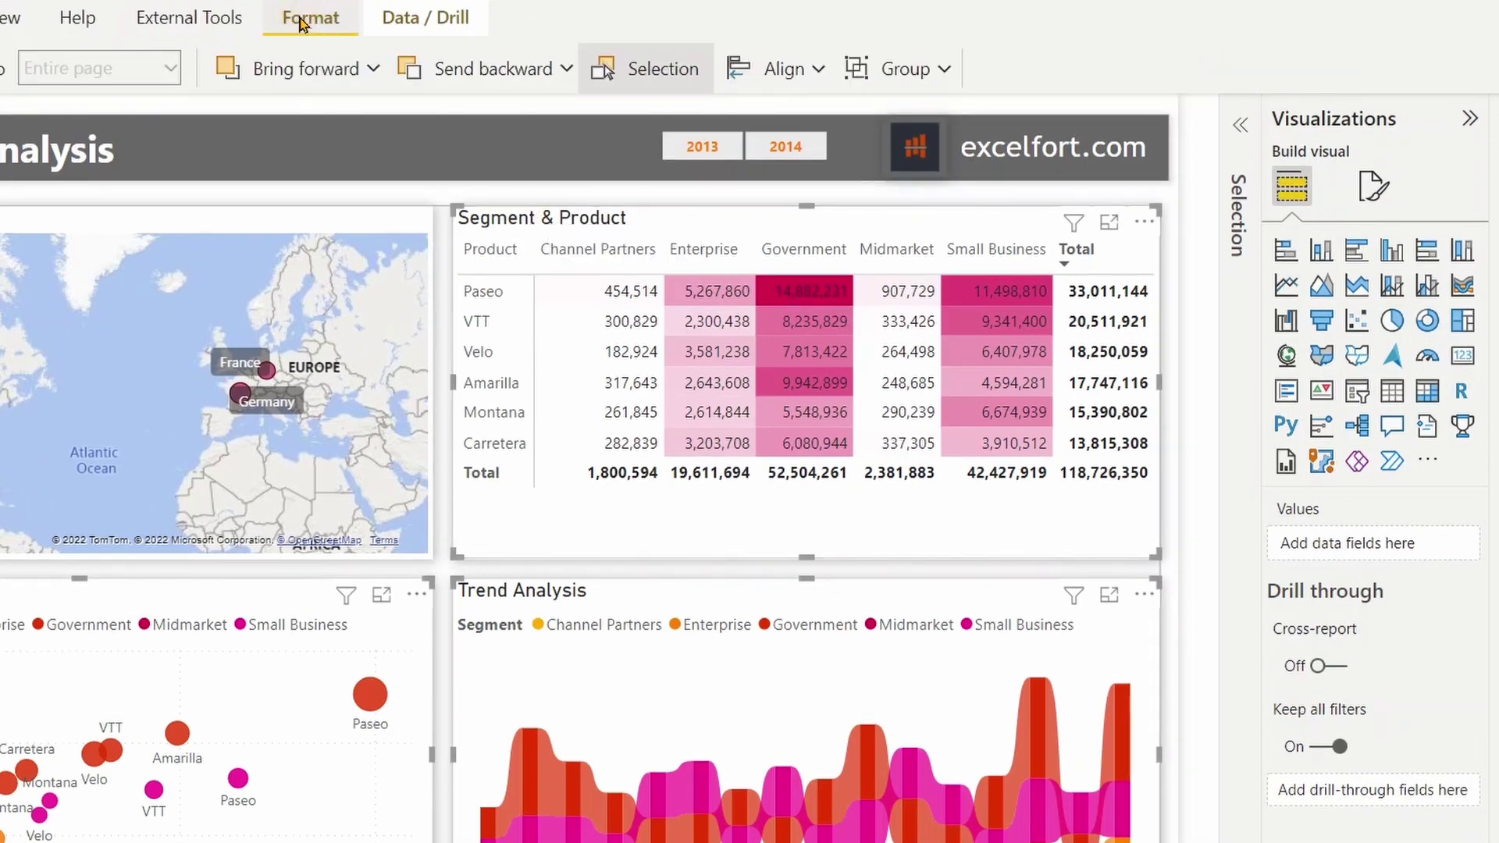
{"action": "left_click", "coordinate": [819, 70]}
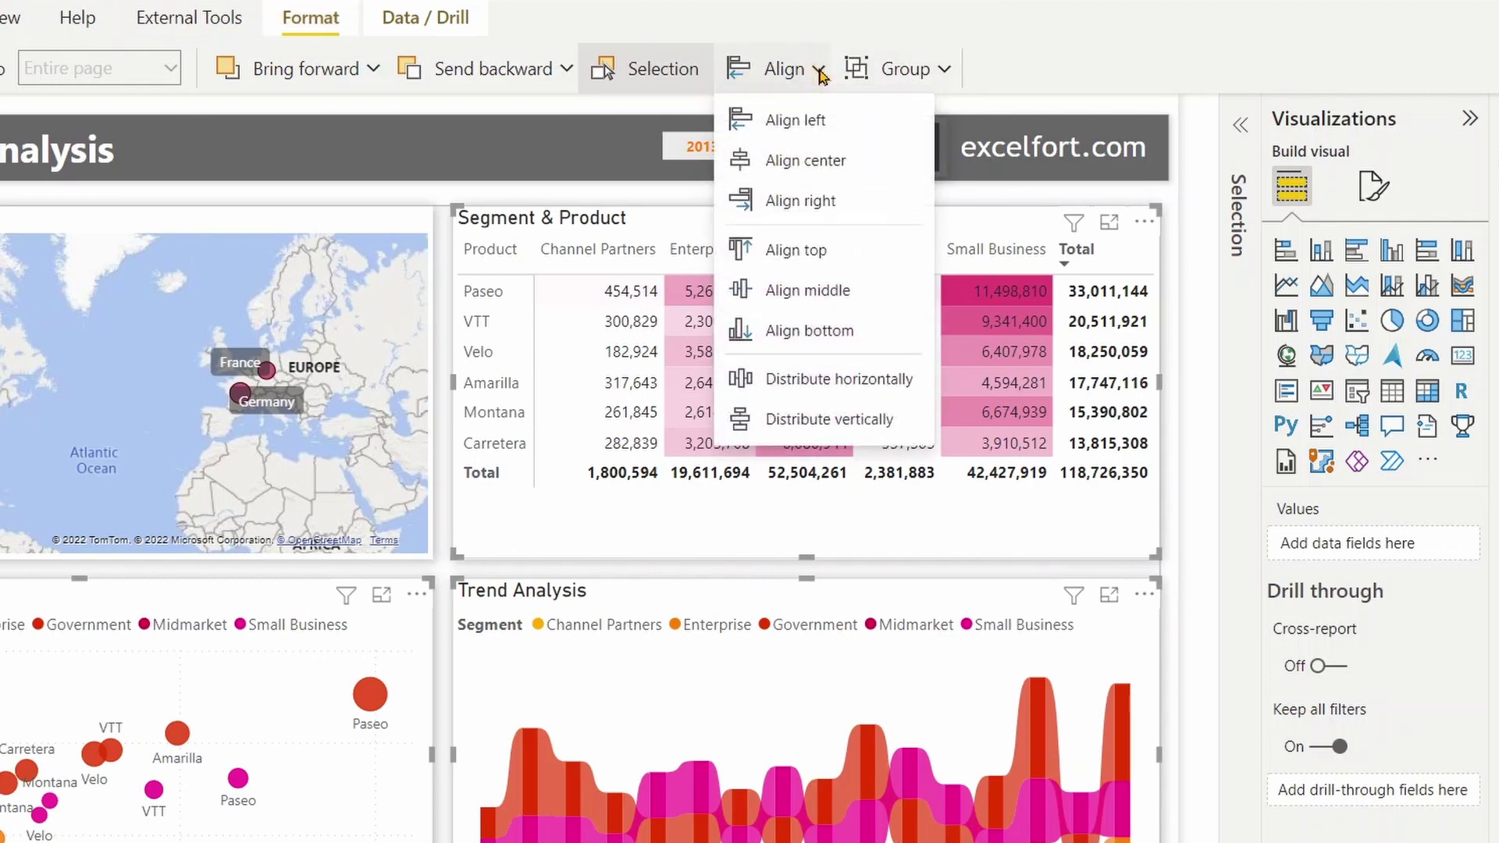
{"action": "left_click", "coordinate": [864, 209]}
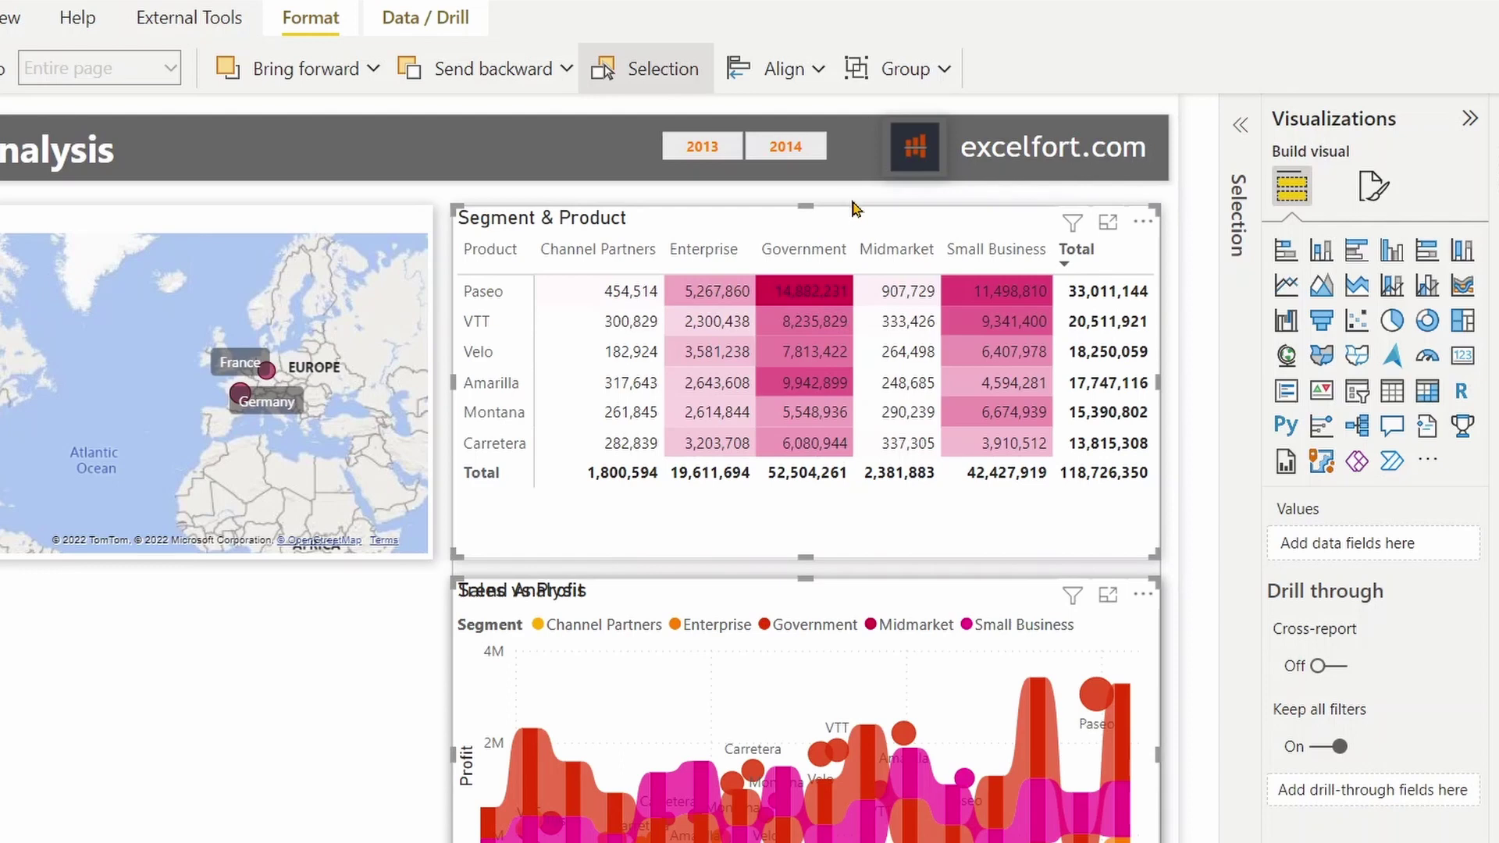
- Align the tops of the three selected visuals so that they stack in the area beside the map
{"action": "left_click", "coordinate": [812, 76]}
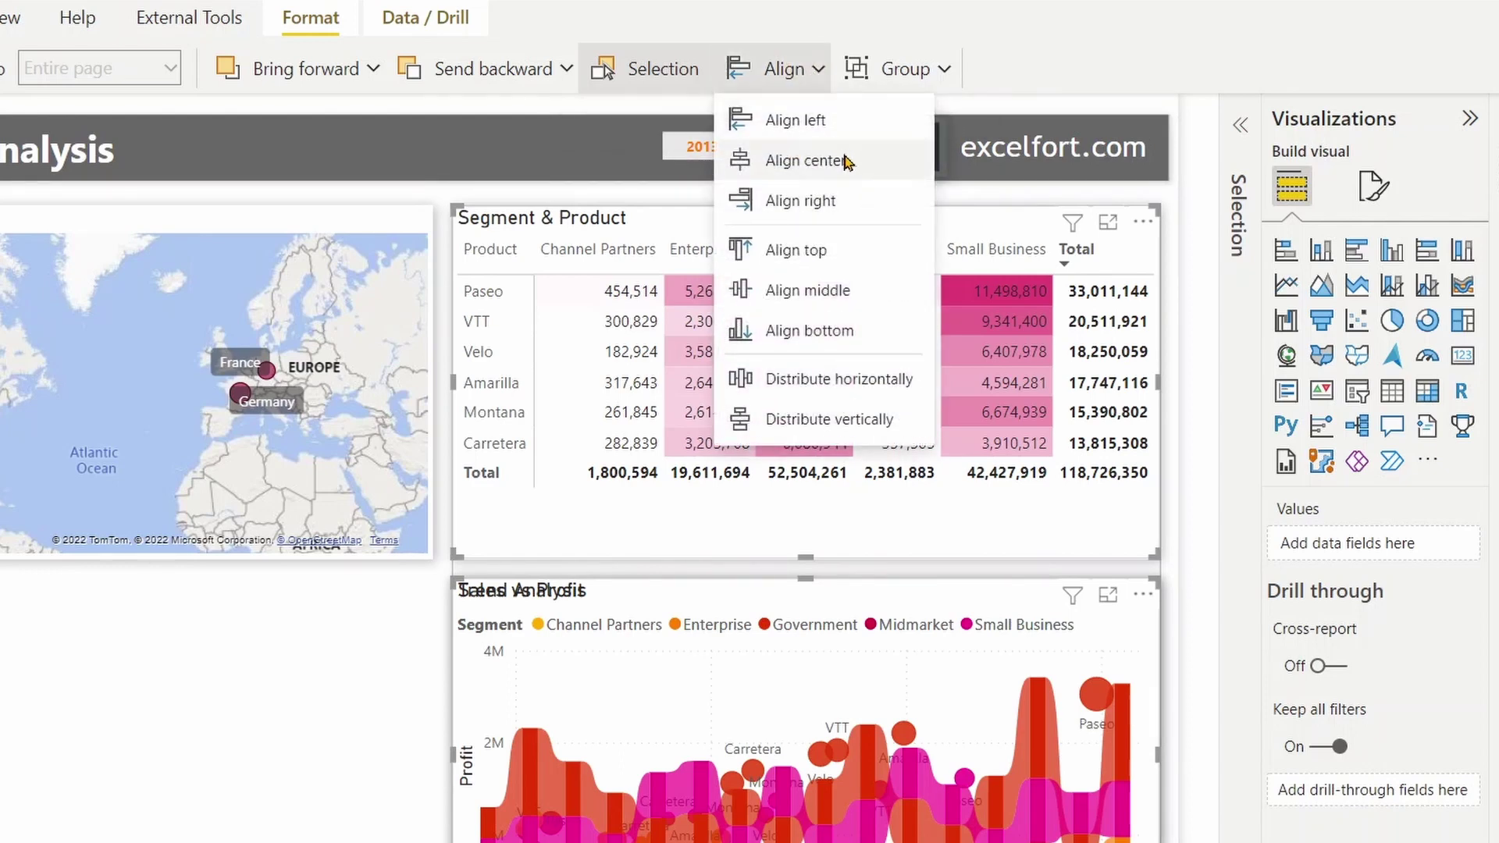
{"action": "left_click", "coordinate": [844, 250]}
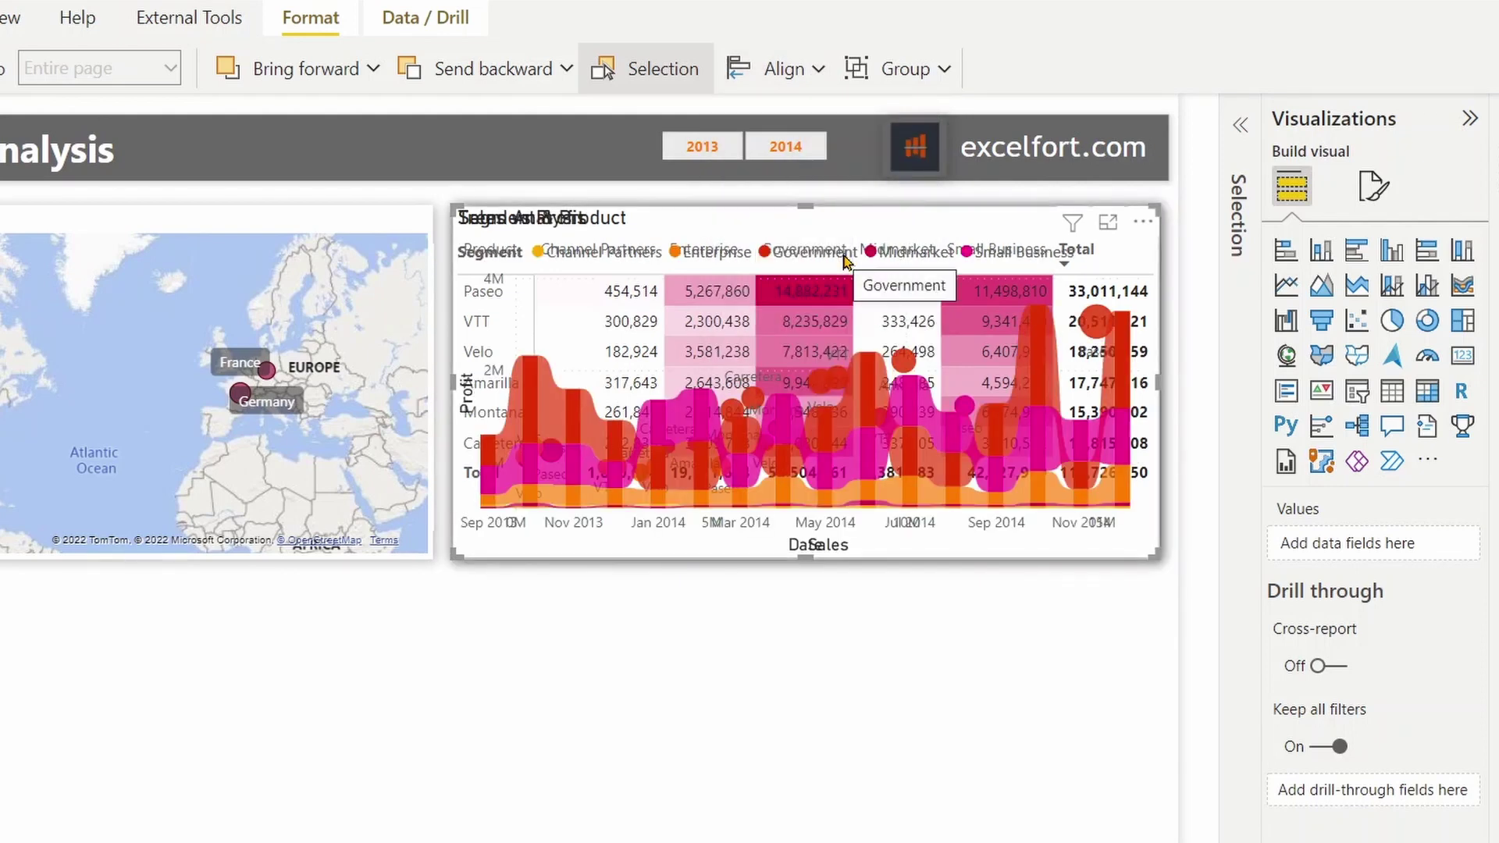
{"action": "left_click", "coordinate": [614, 730]}
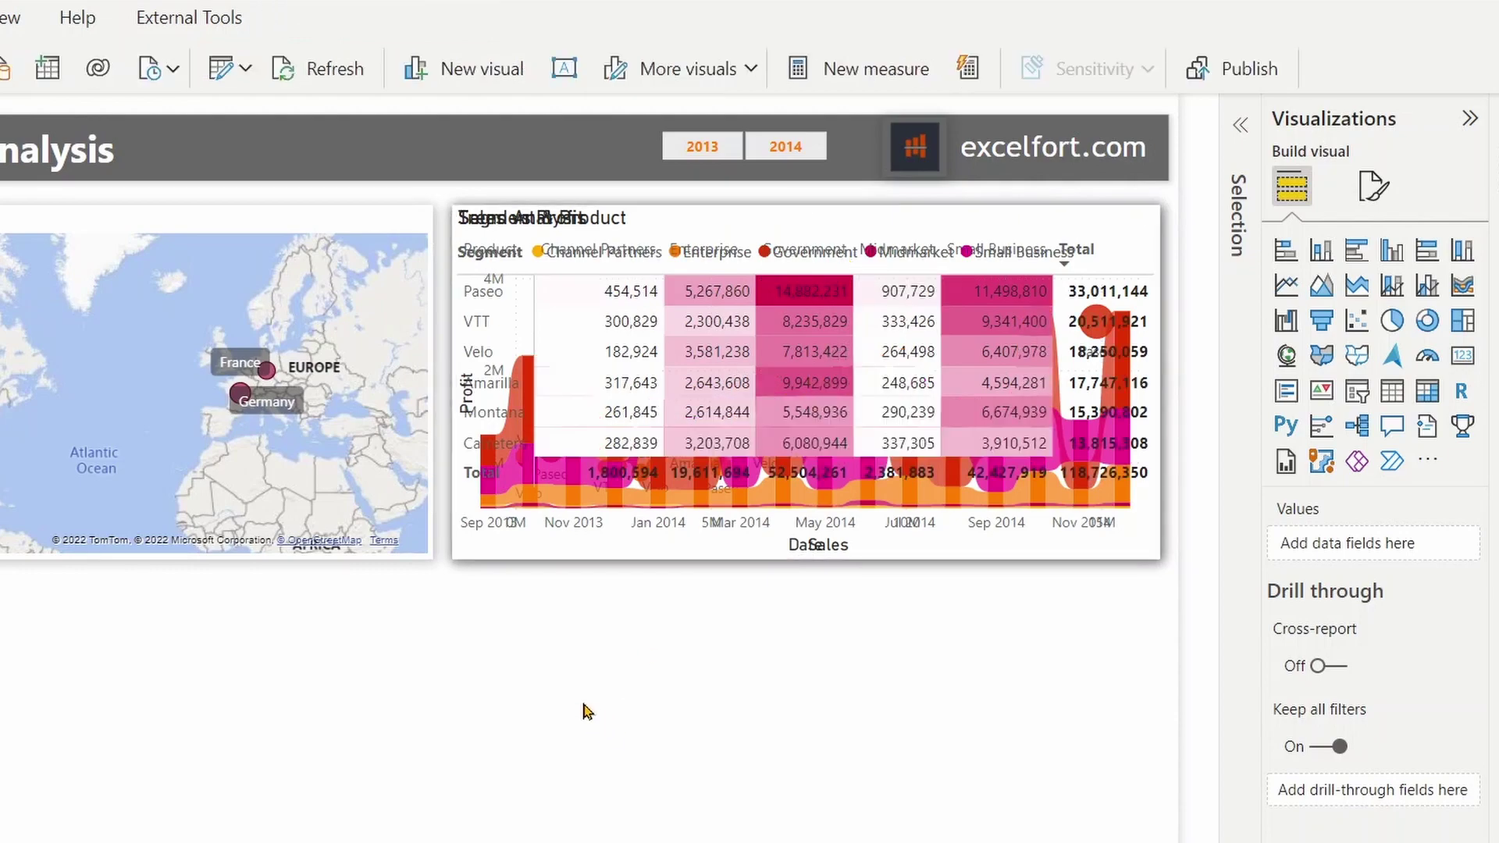
- Move the Info group of visuals down to leave an empty strip beneath the report header
{"action": "left_click", "coordinate": [458, 556]}
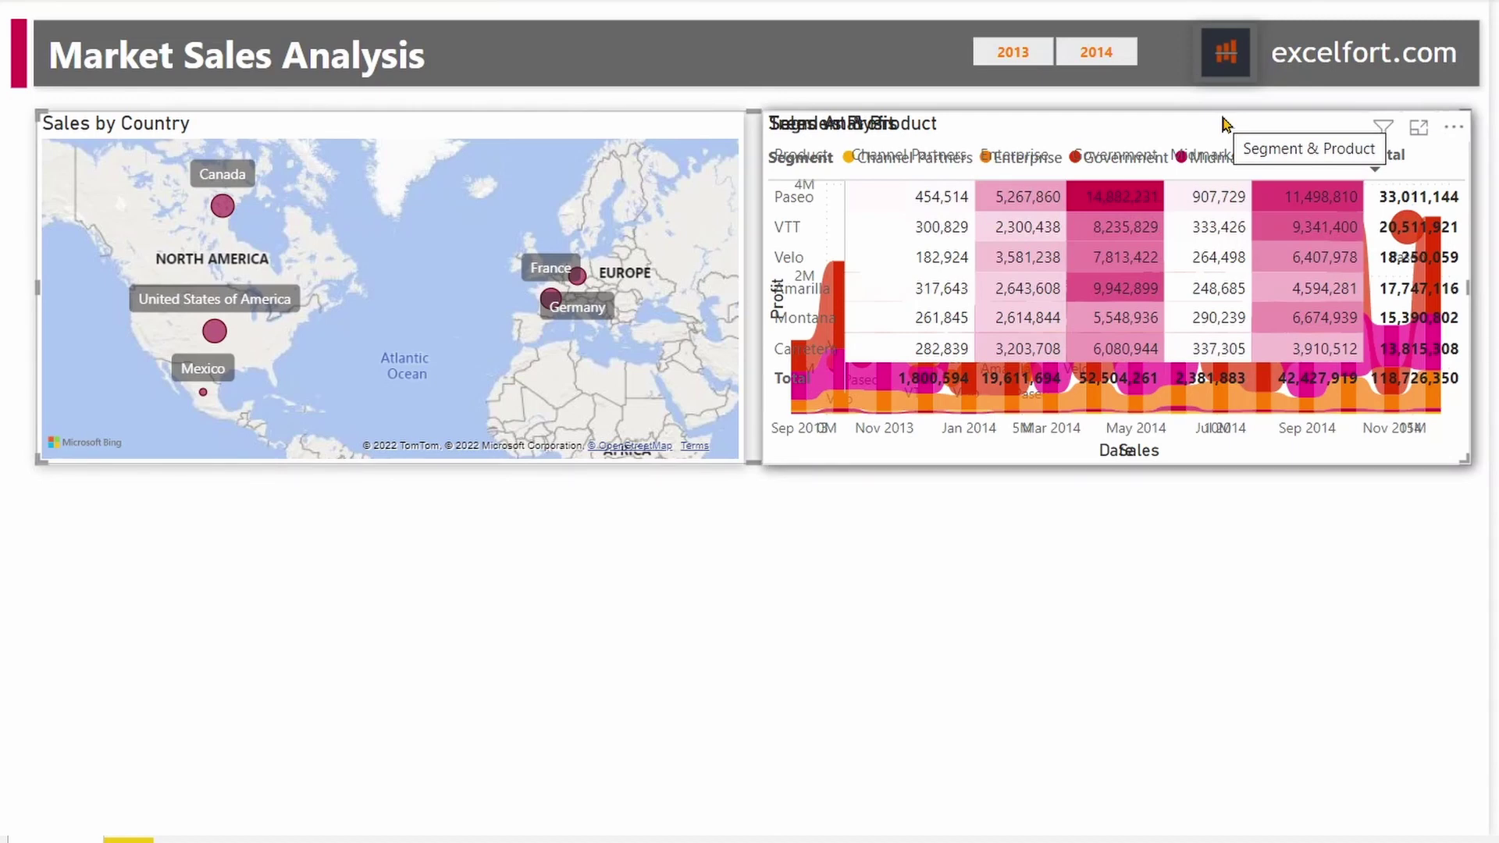
{"action": "left_click", "coordinate": [1453, 132]}
{"action": "left_click_drag", "start_coordinate": [1456, 143], "coordinate": [1459, 181]}
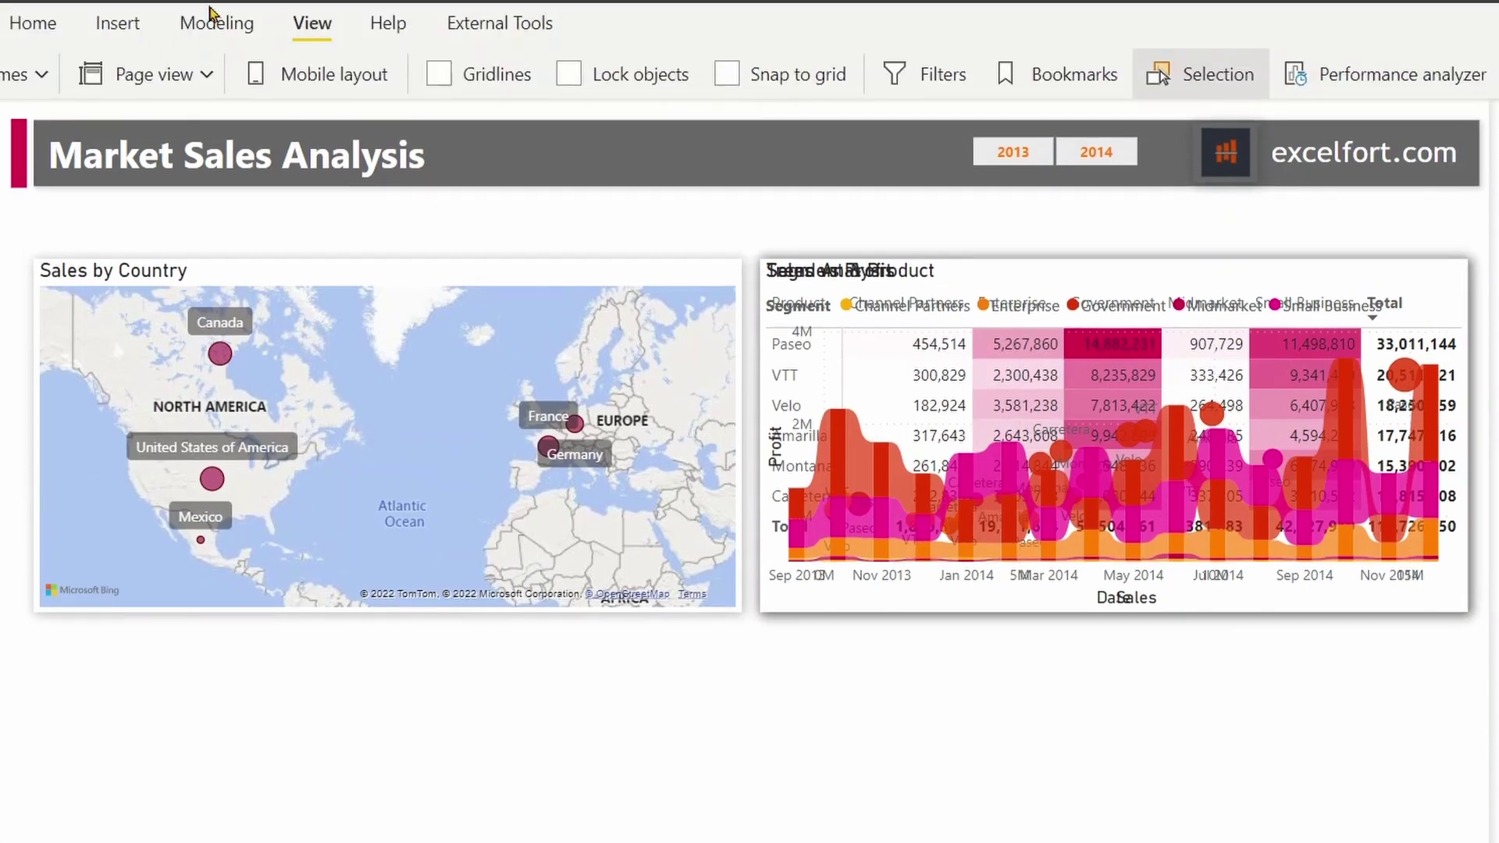
- Show the bookmarks beside the layer order list and expand the Info and Tab Visuals groups
{"action": "left_click", "coordinate": [1077, 74]}
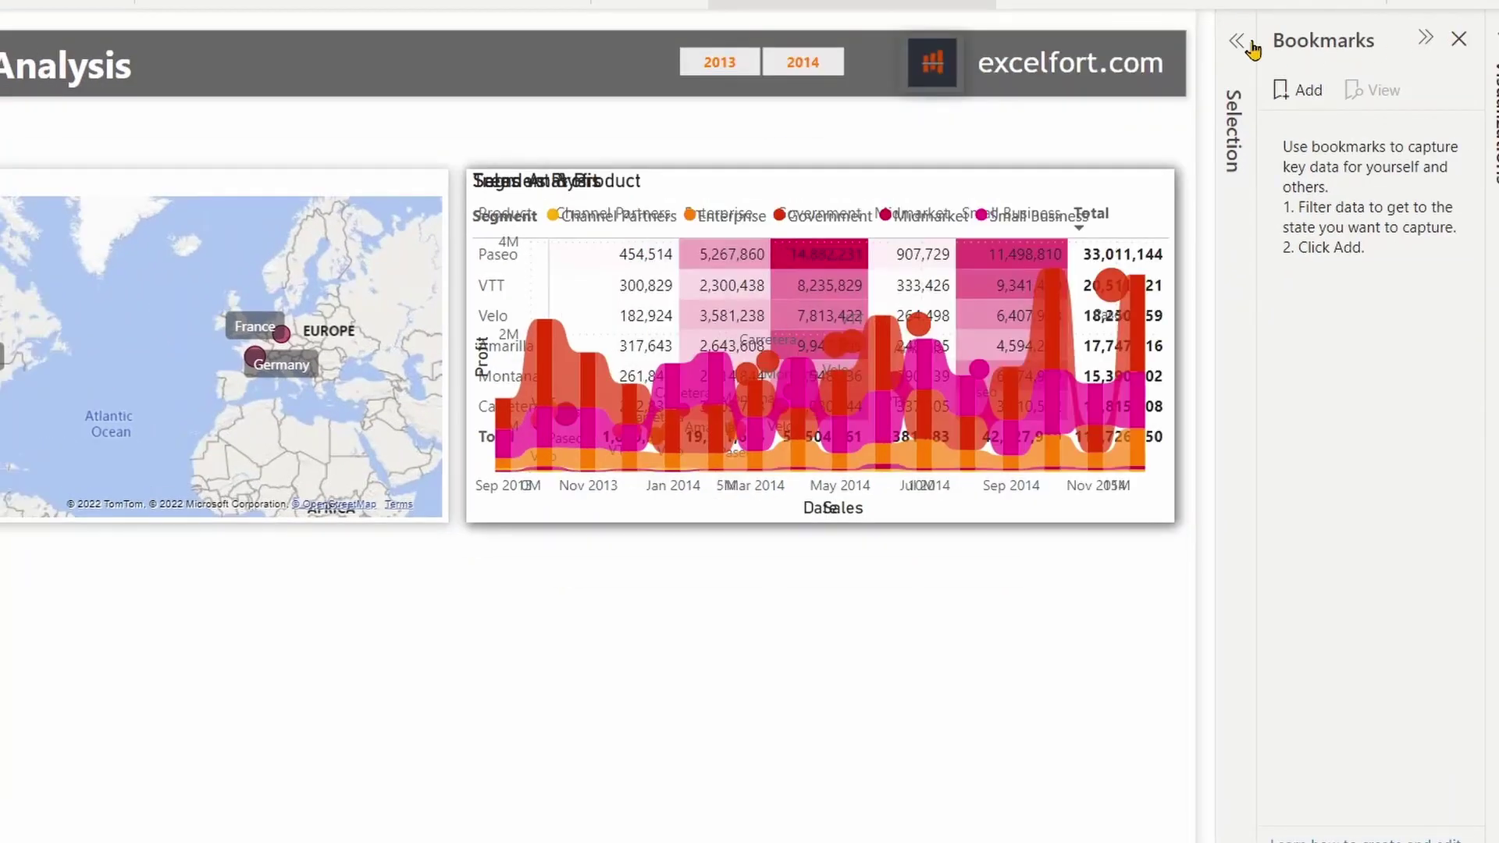
{"action": "left_click", "coordinate": [1333, 138]}
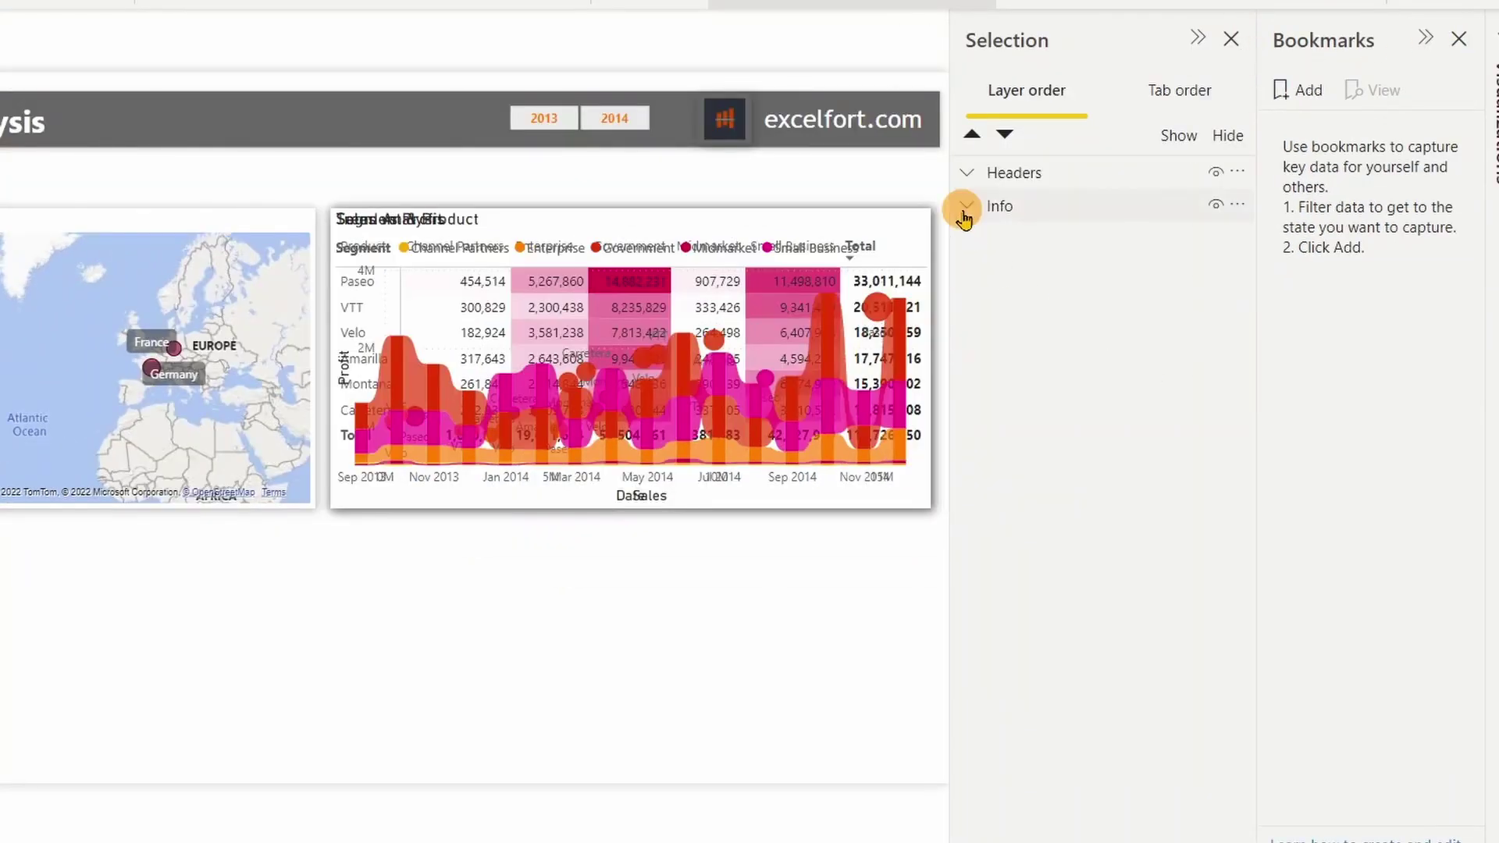
{"action": "left_click", "coordinate": [966, 207]}
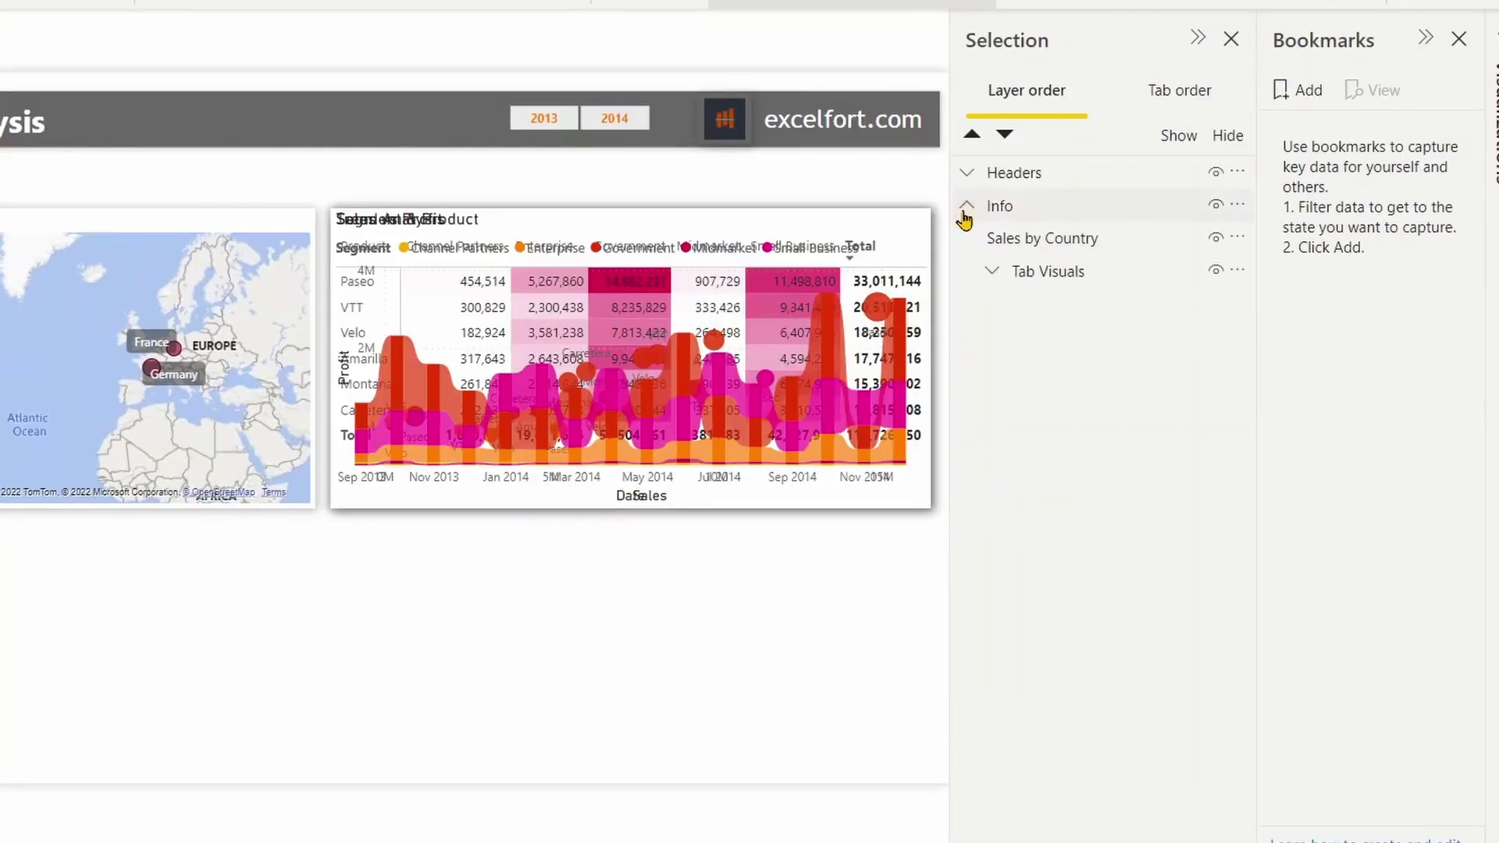
{"action": "left_click", "coordinate": [991, 272]}
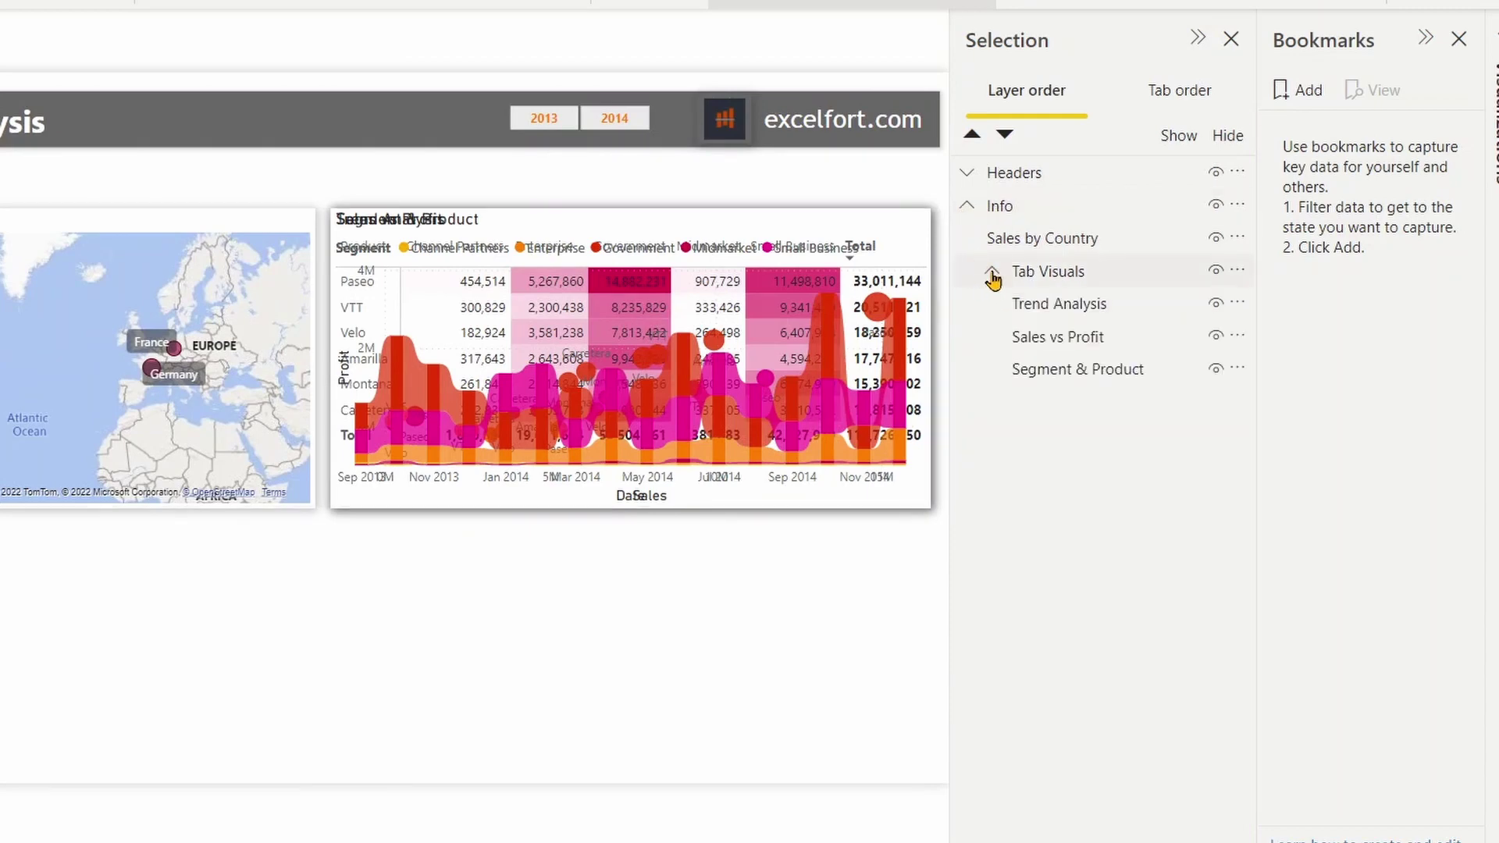
- Hide the Segment & Product and Sales vs Profit visuals, leaving only Trend Analysis shown in the Tab Visuals group
{"action": "left_click", "coordinate": [1114, 279]}
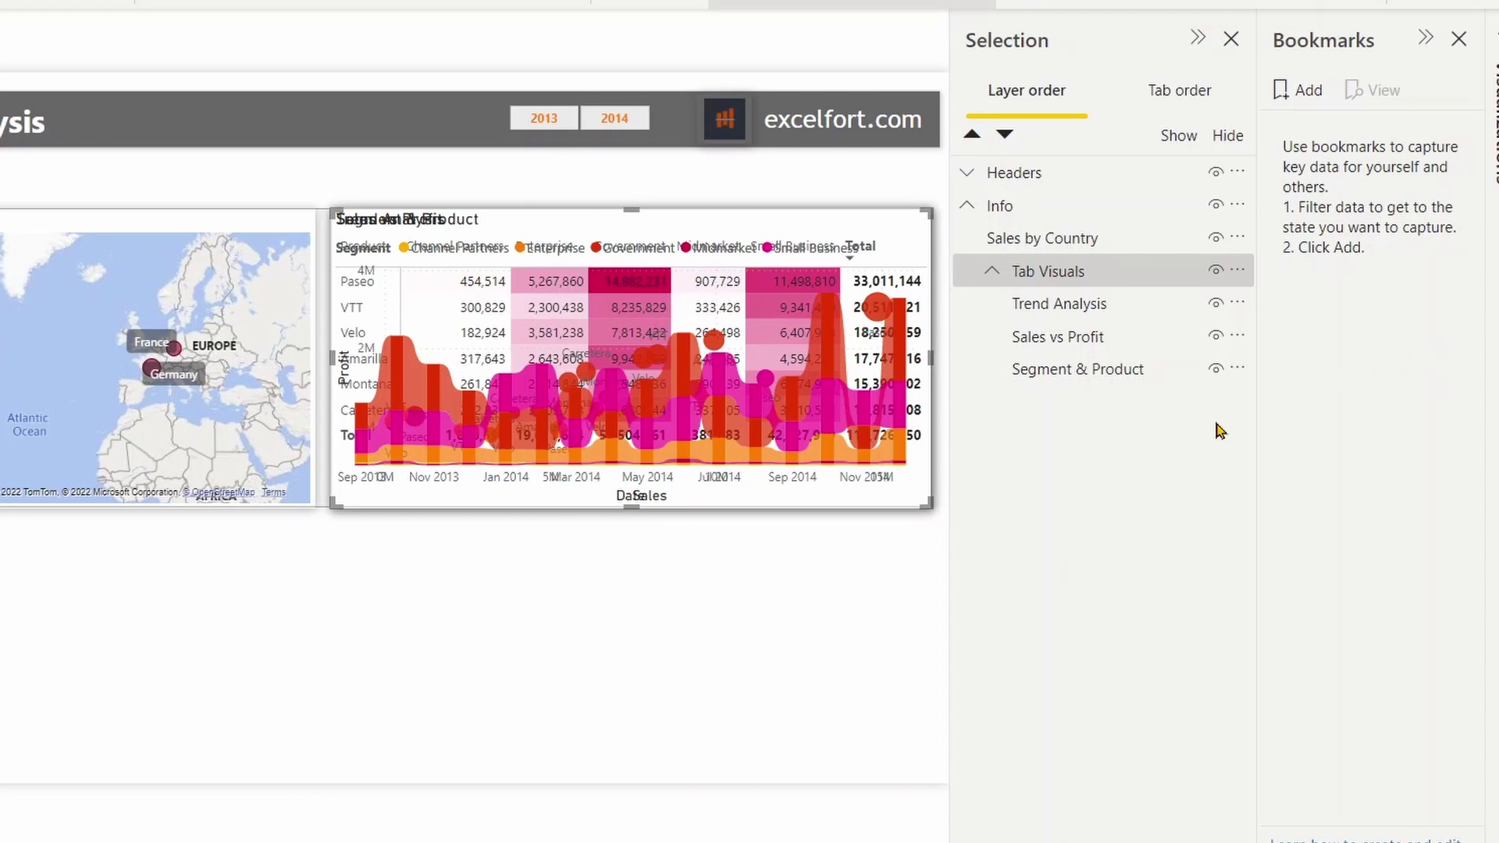
{"action": "left_click", "coordinate": [1209, 337]}
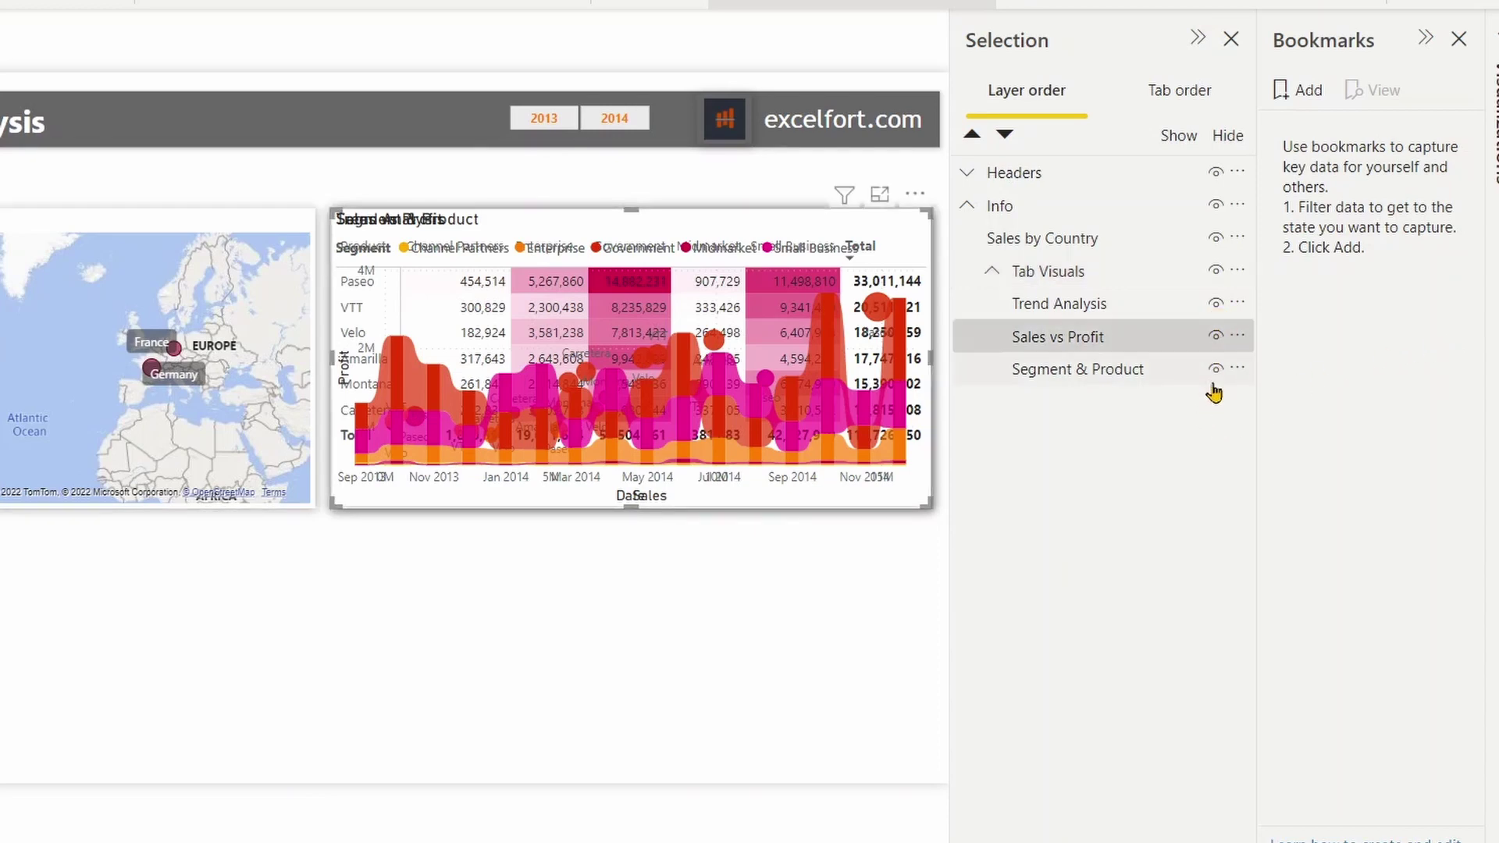
{"action": "left_click", "coordinate": [1215, 369]}
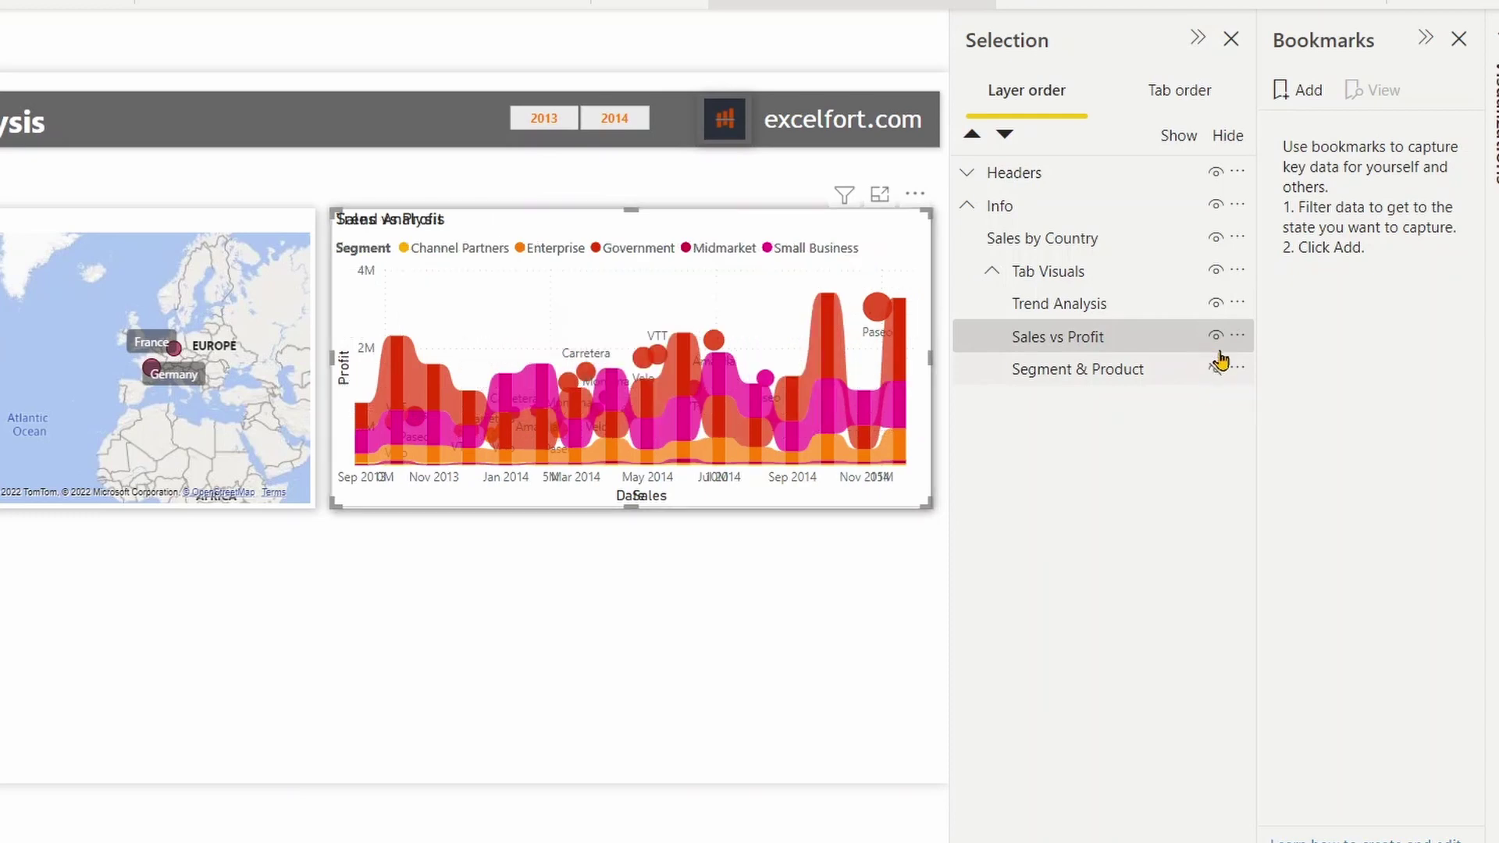
{"action": "left_click", "coordinate": [1216, 337]}
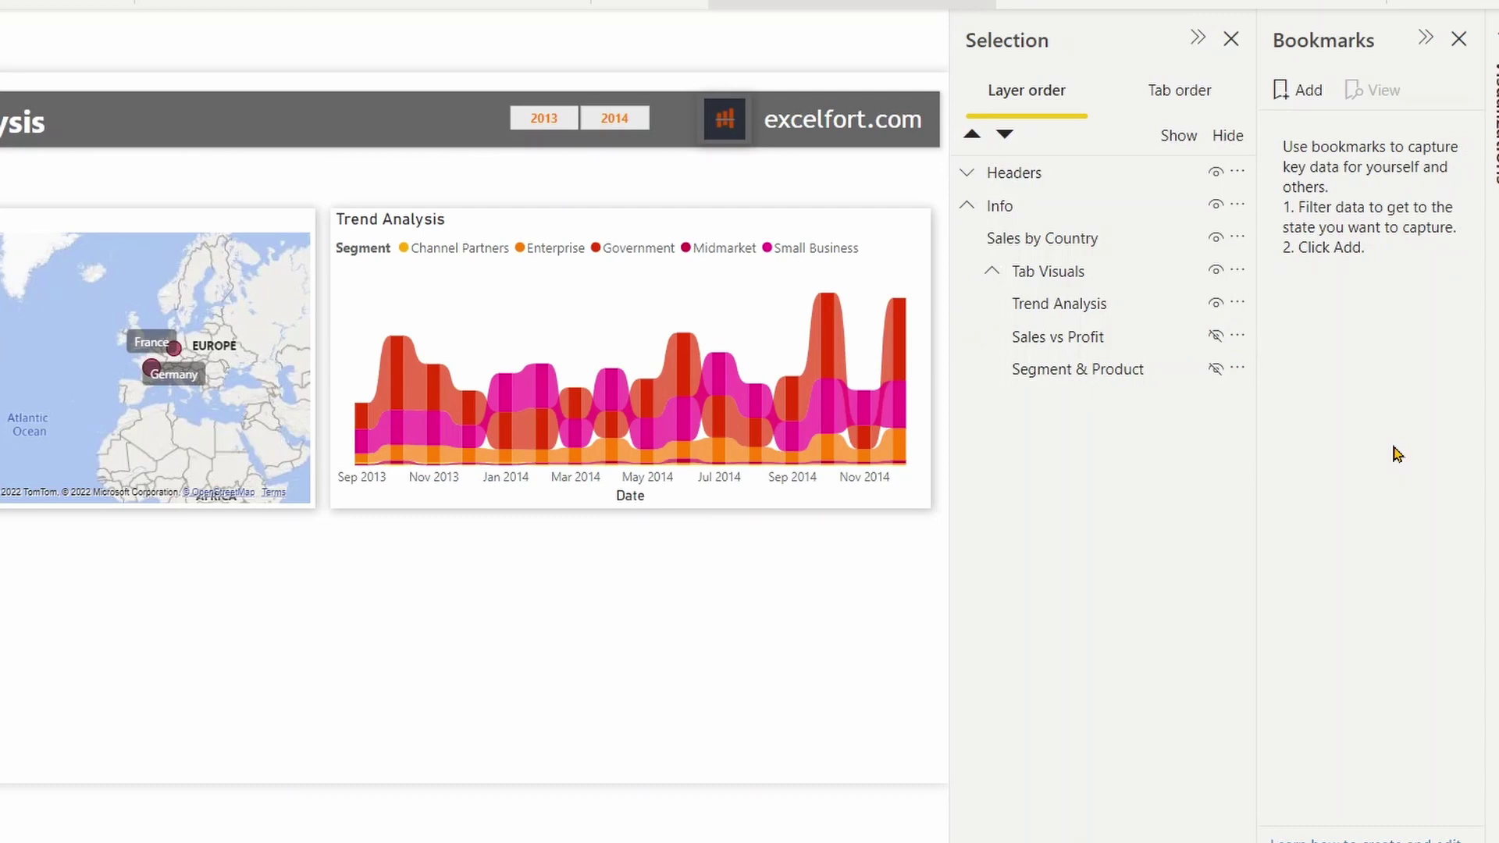
- Add a bookmark with the Tab Visuals group selected and rename it Trend Analysis
{"action": "left_click", "coordinate": [1089, 271]}
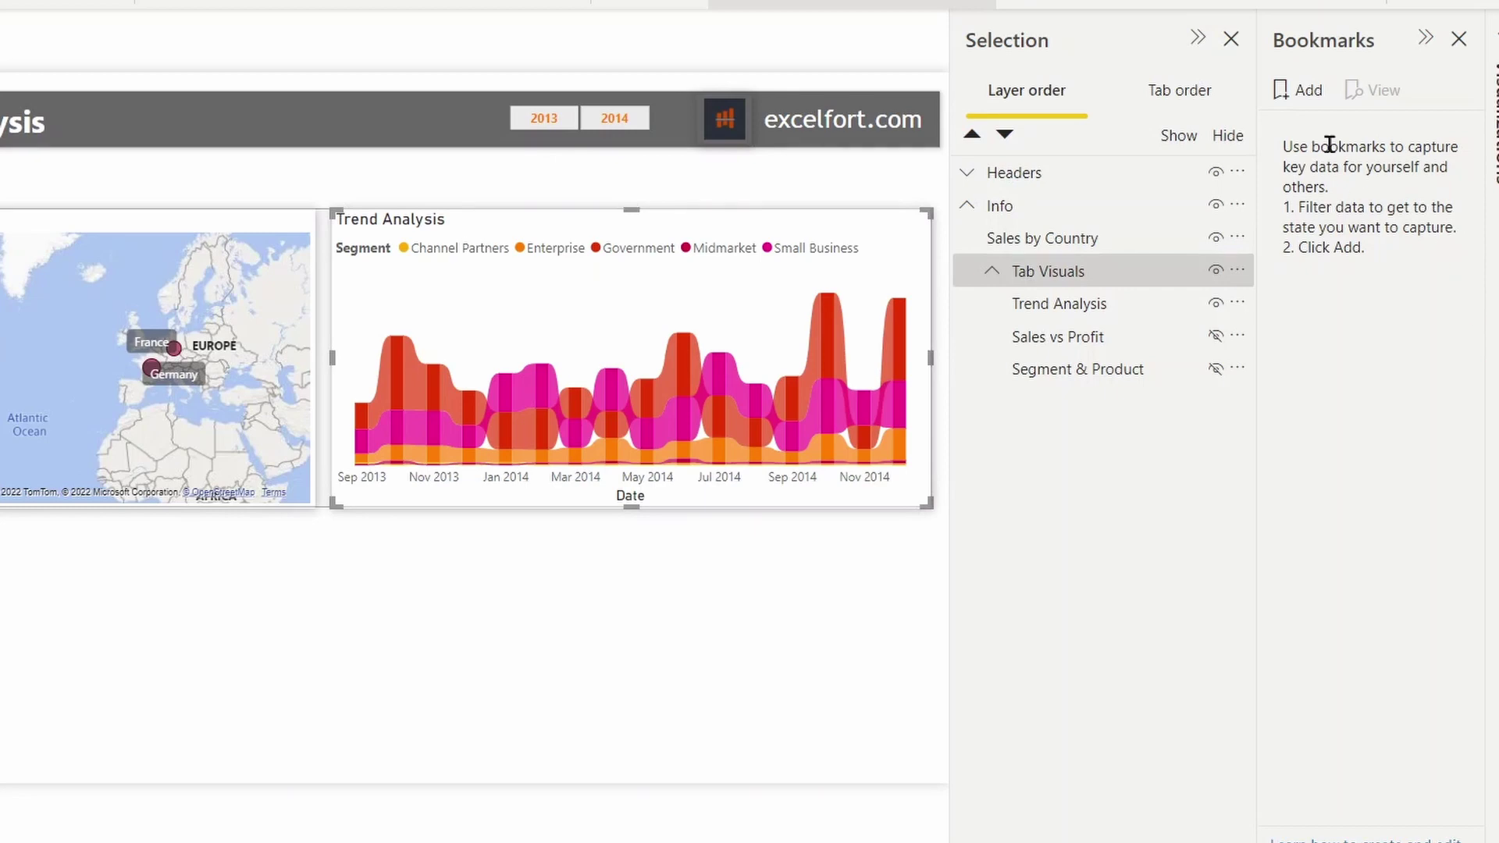
{"action": "left_click", "coordinate": [1306, 92]}
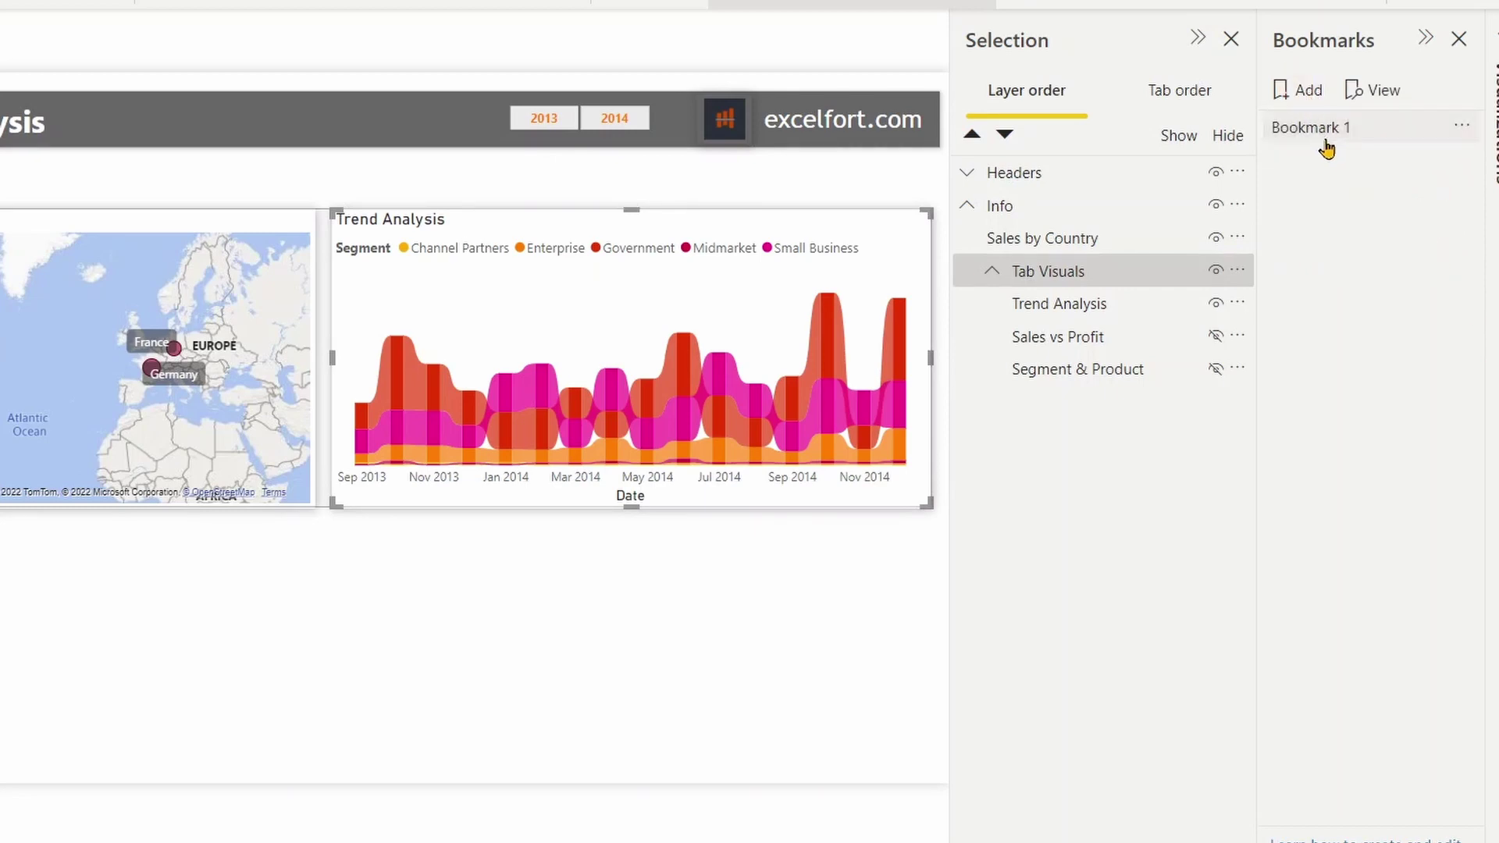
{"action": "right_click", "coordinate": [1310, 128]}
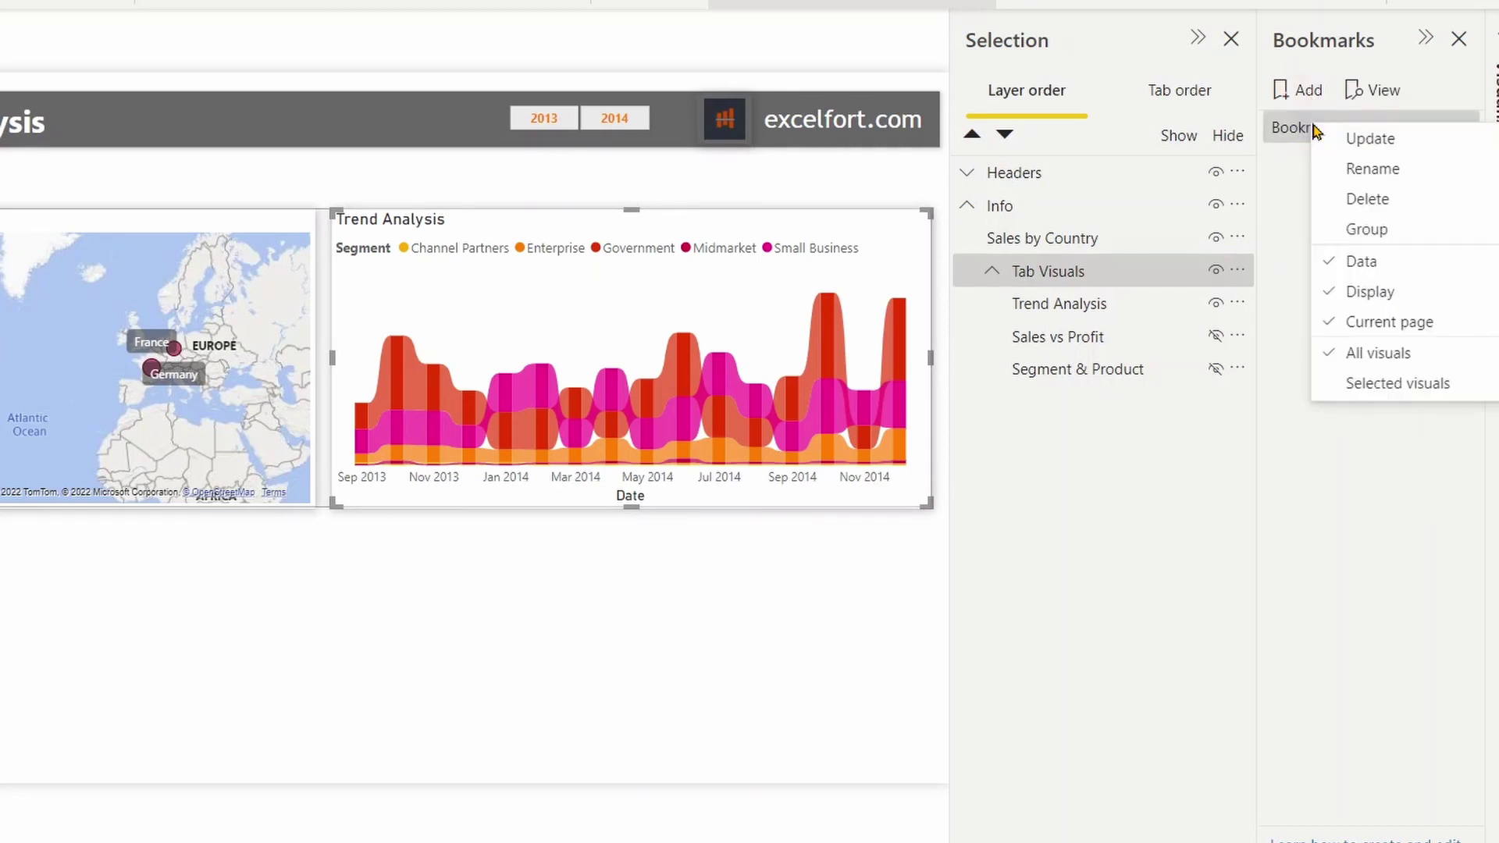
{"action": "left_click", "coordinate": [1395, 168]}
{"action": "type", "text": "Trend Analysis"}
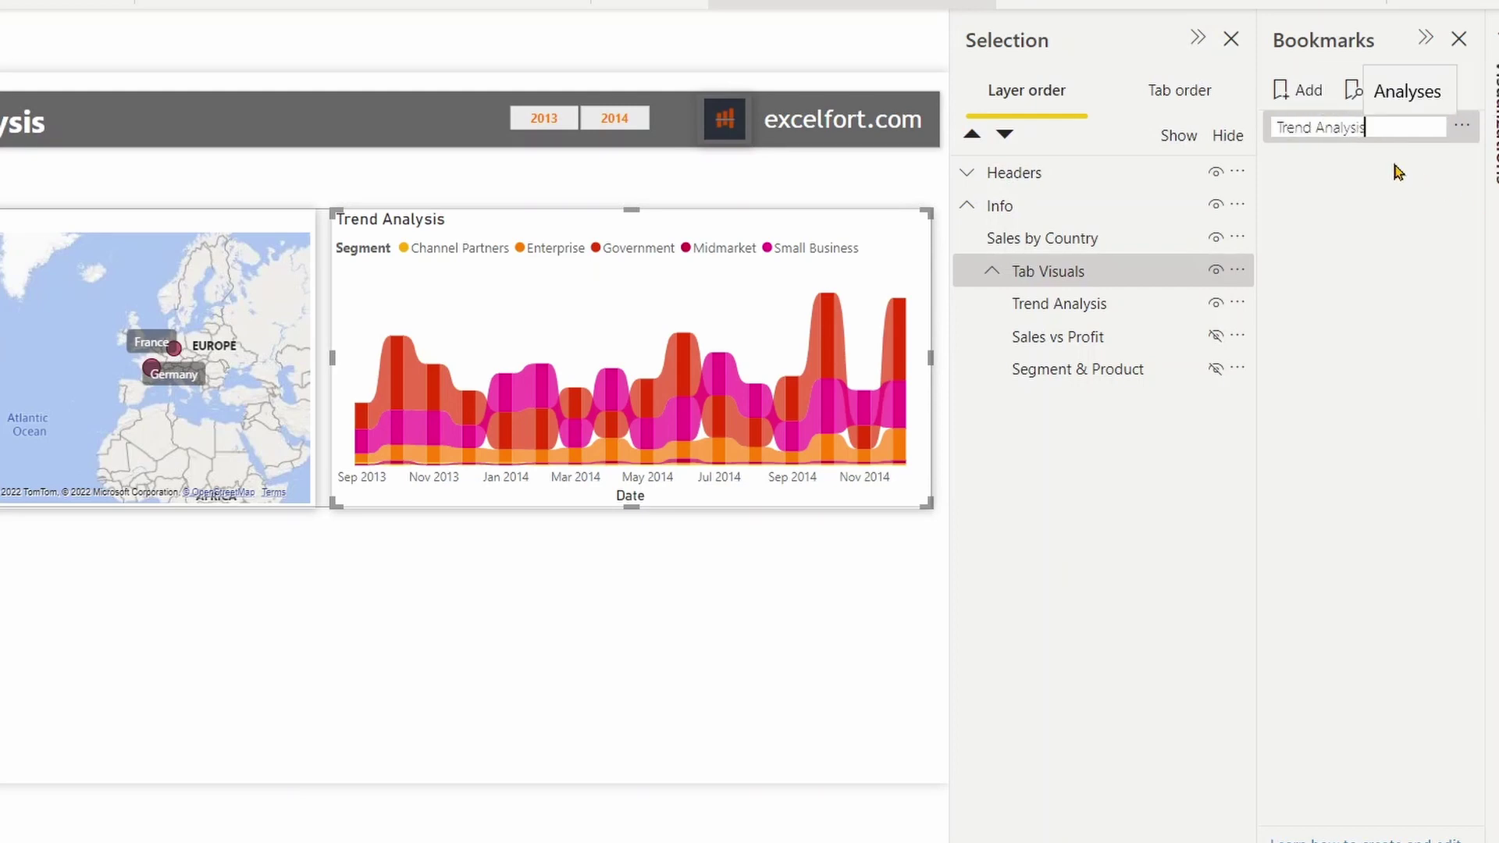
{"action": "key", "text": "Return"}
- Exclude Data from the Trend Analysis bookmark, limit it to Selected visuals, and update it
{"action": "right_click", "coordinate": [1344, 131]}
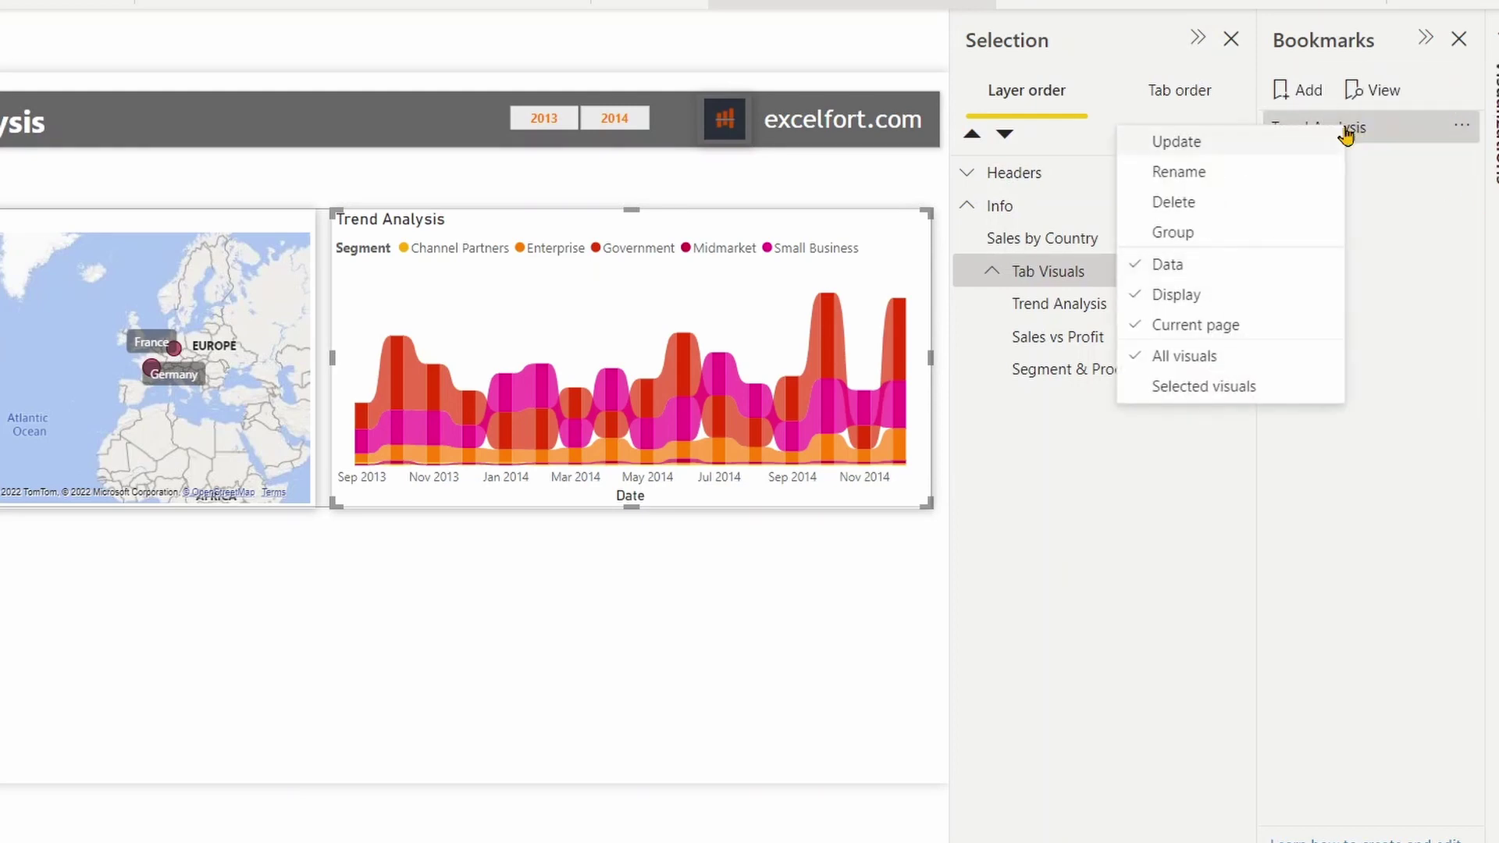
{"action": "left_click", "coordinate": [1225, 266]}
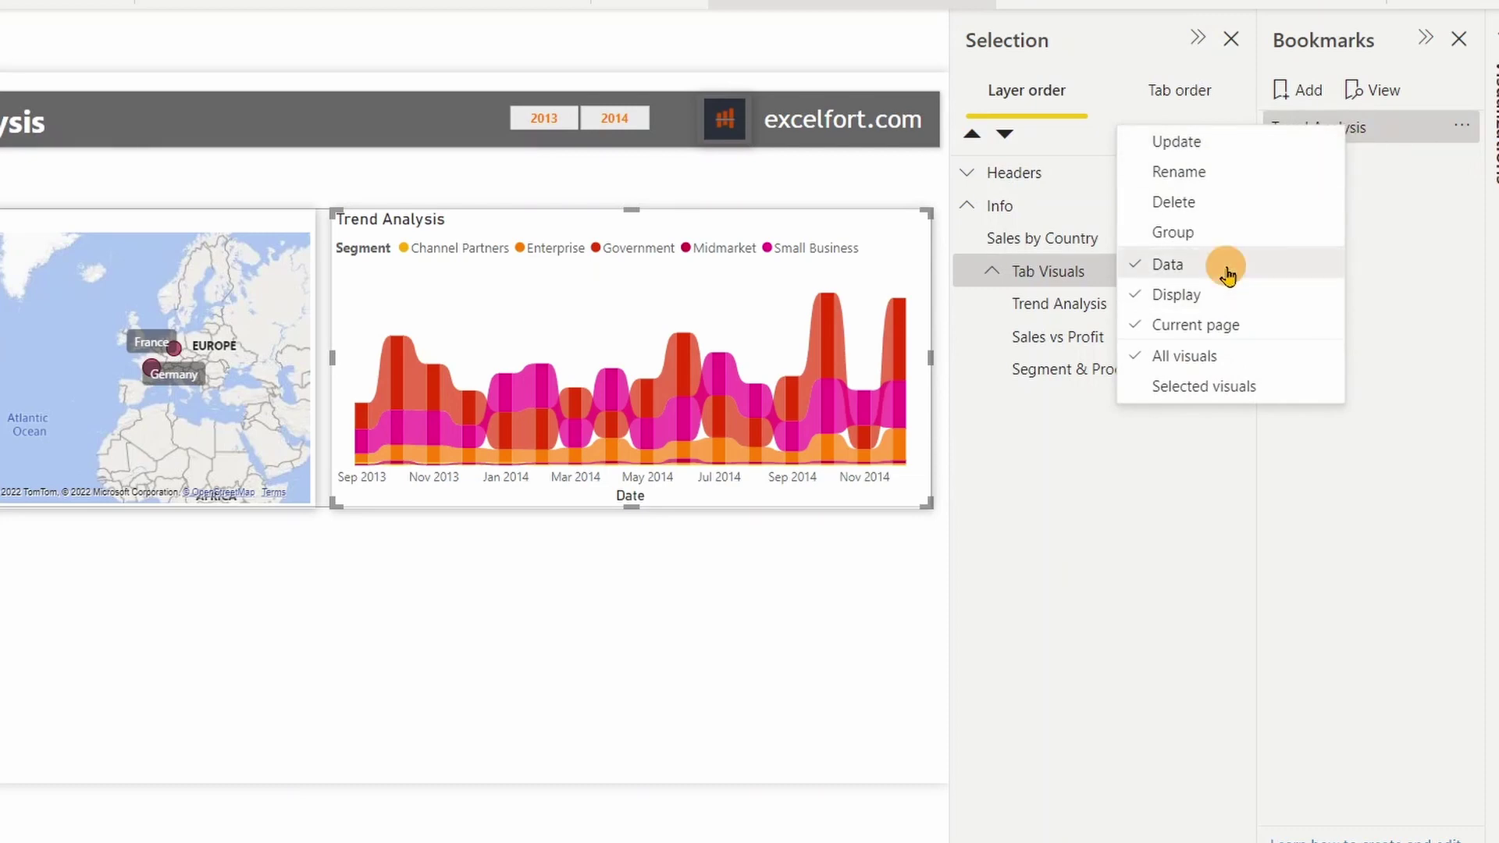
{"action": "right_click", "coordinate": [1353, 129]}
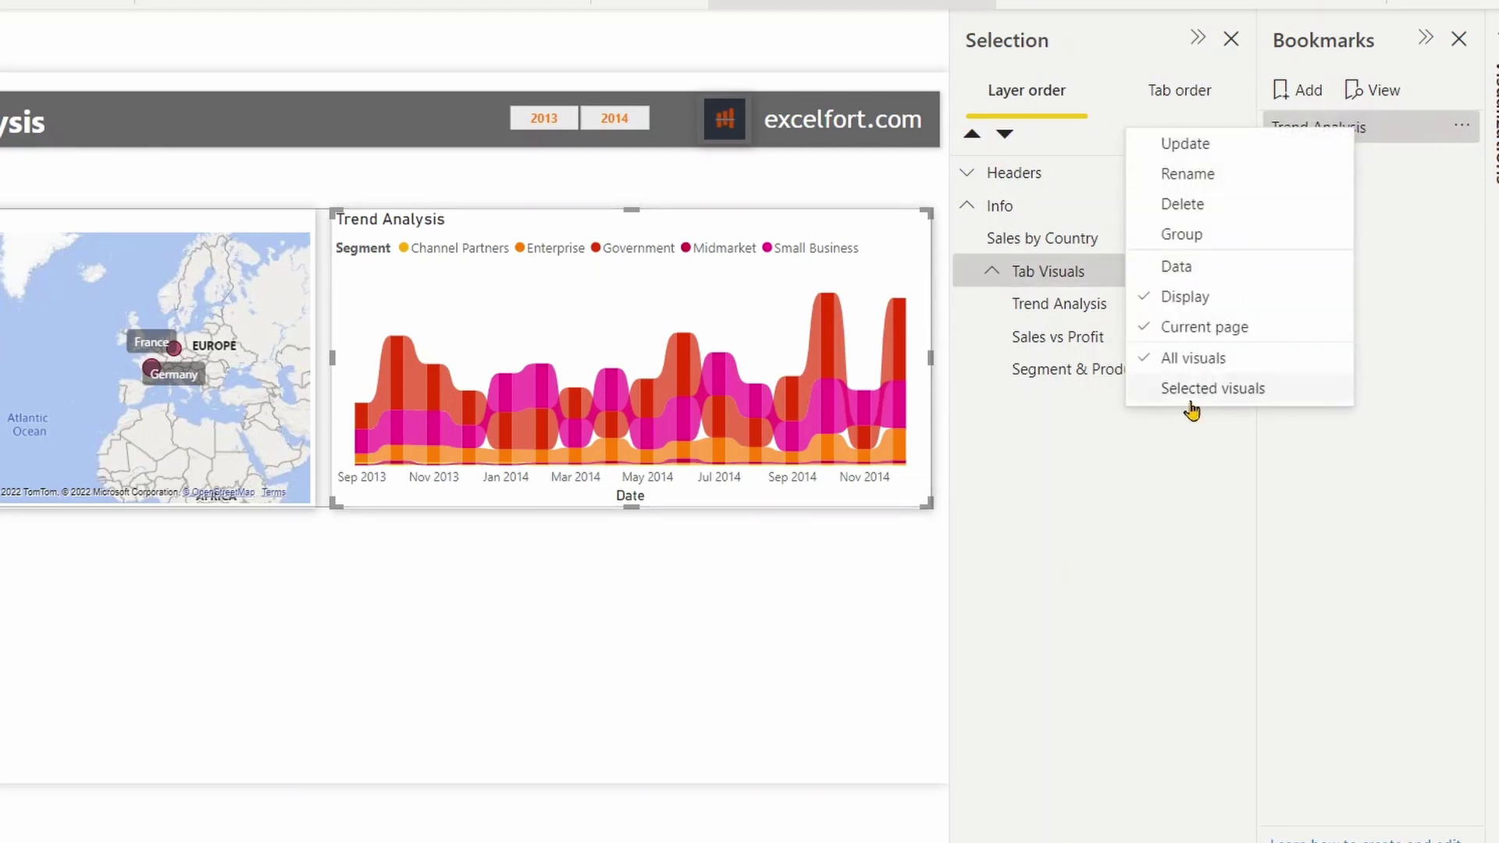
{"action": "left_click", "coordinate": [1190, 397]}
{"action": "right_click", "coordinate": [1372, 132]}
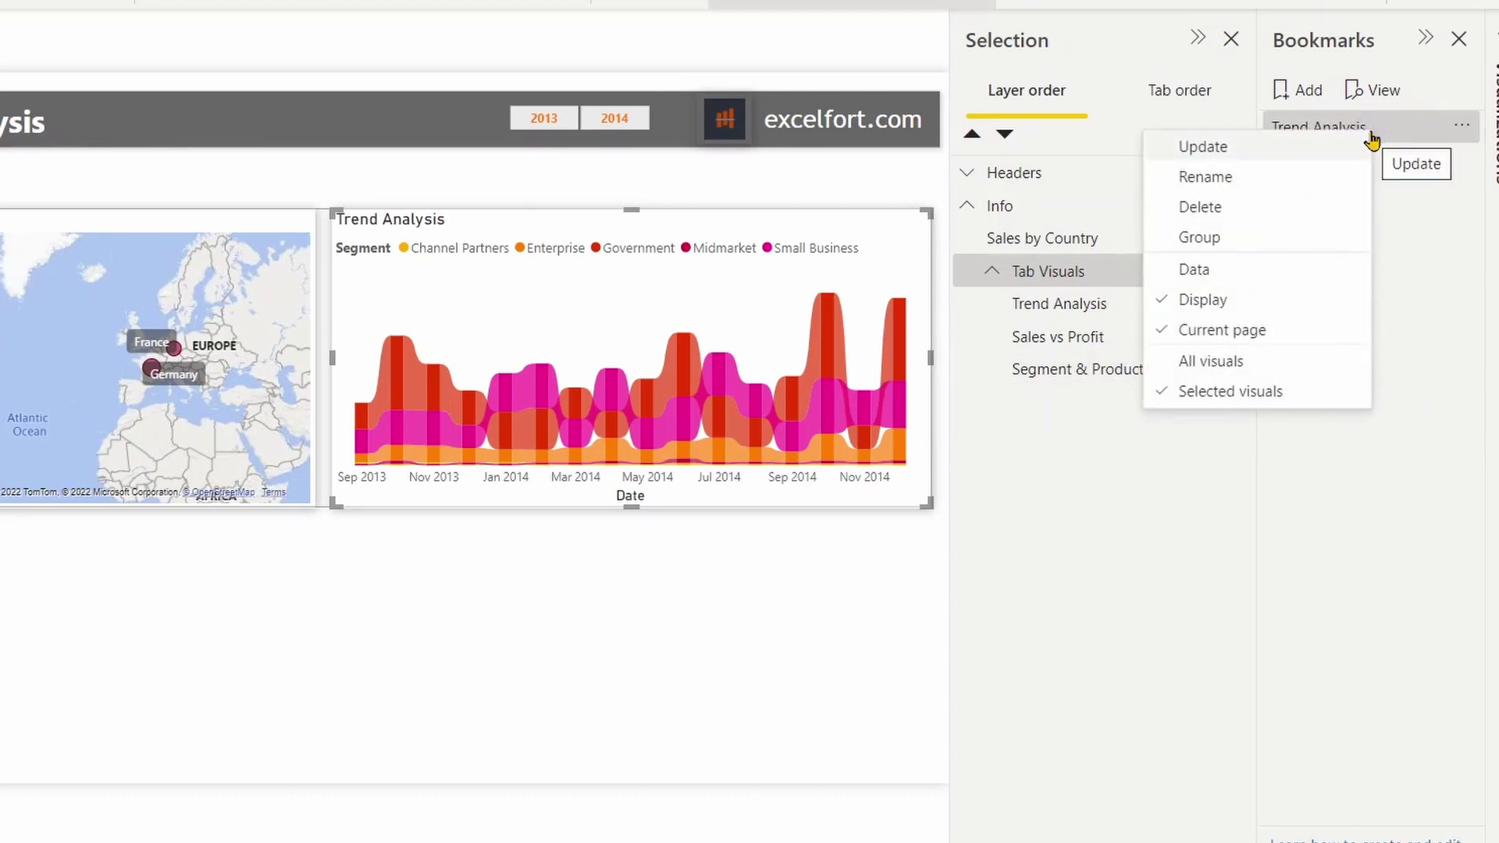
{"action": "left_click", "coordinate": [1300, 148]}
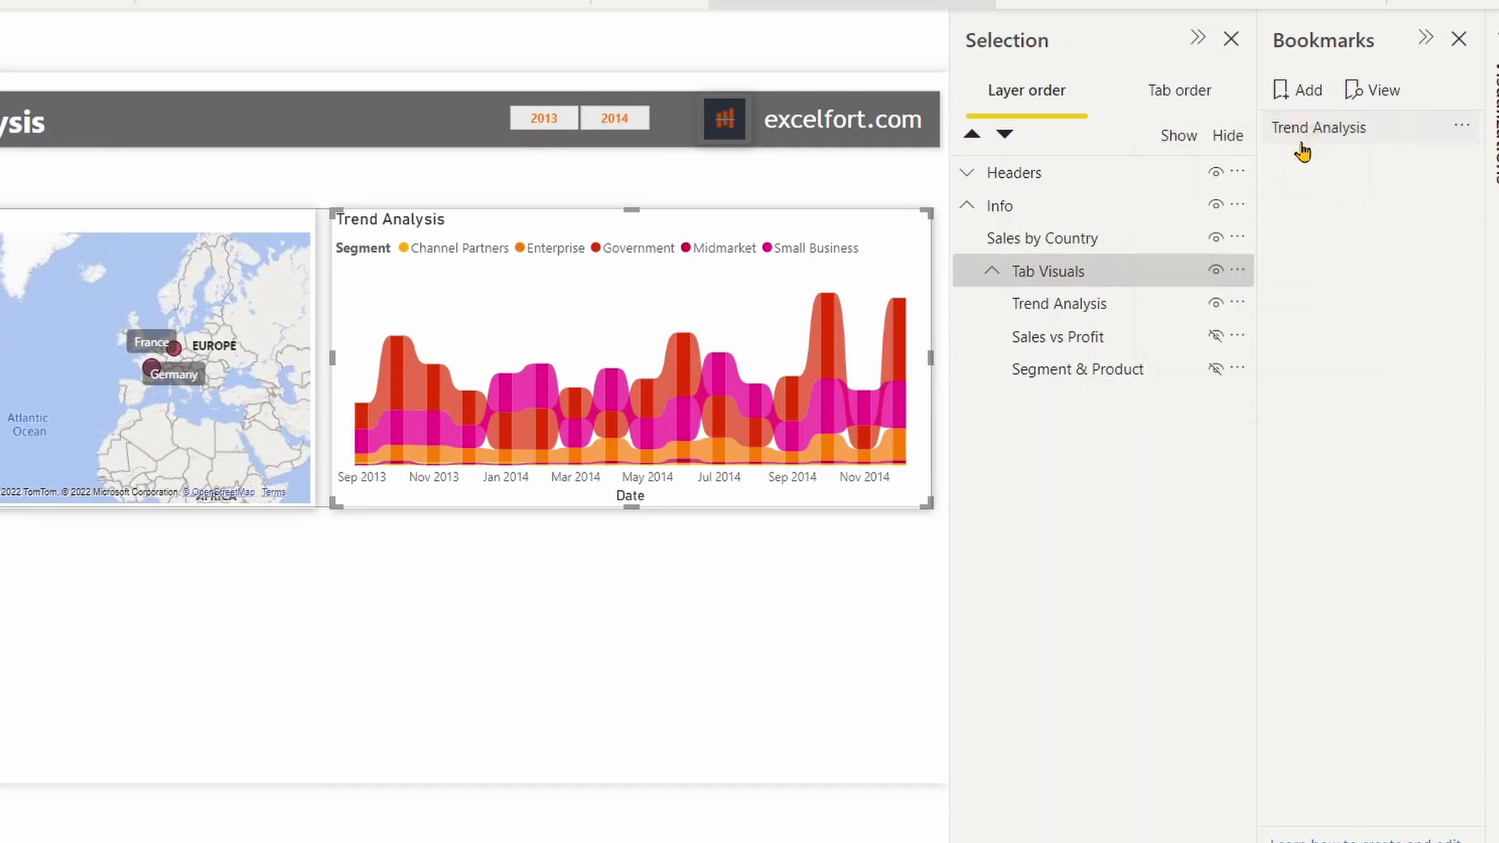
{"action": "left_click", "coordinate": [1300, 140]}
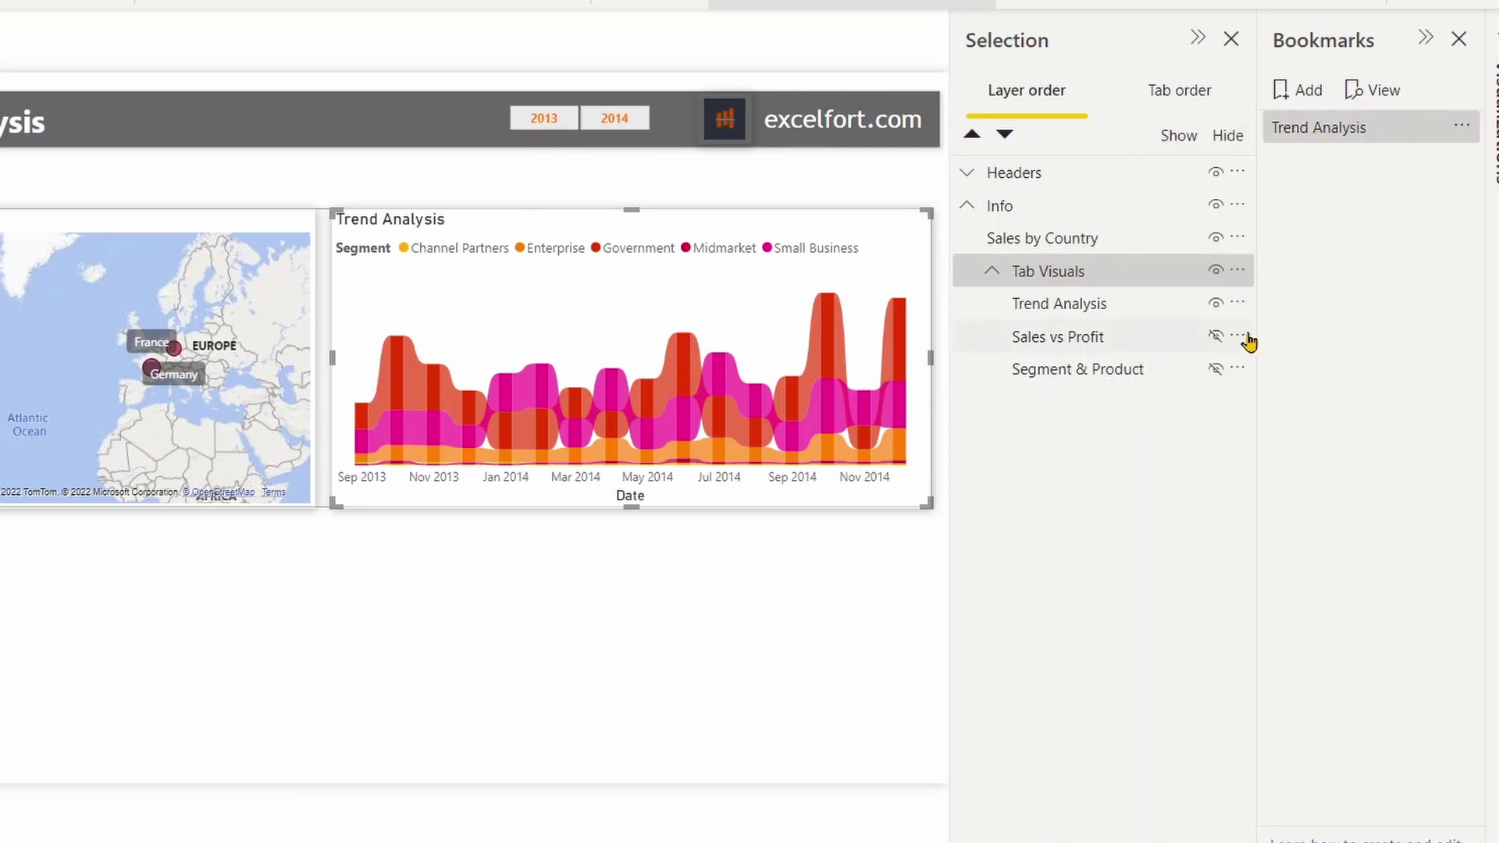
- Hide the Trend Analysis visual and show Sales vs Profit in the Tab Visuals group
{"action": "left_click", "coordinate": [1215, 304]}
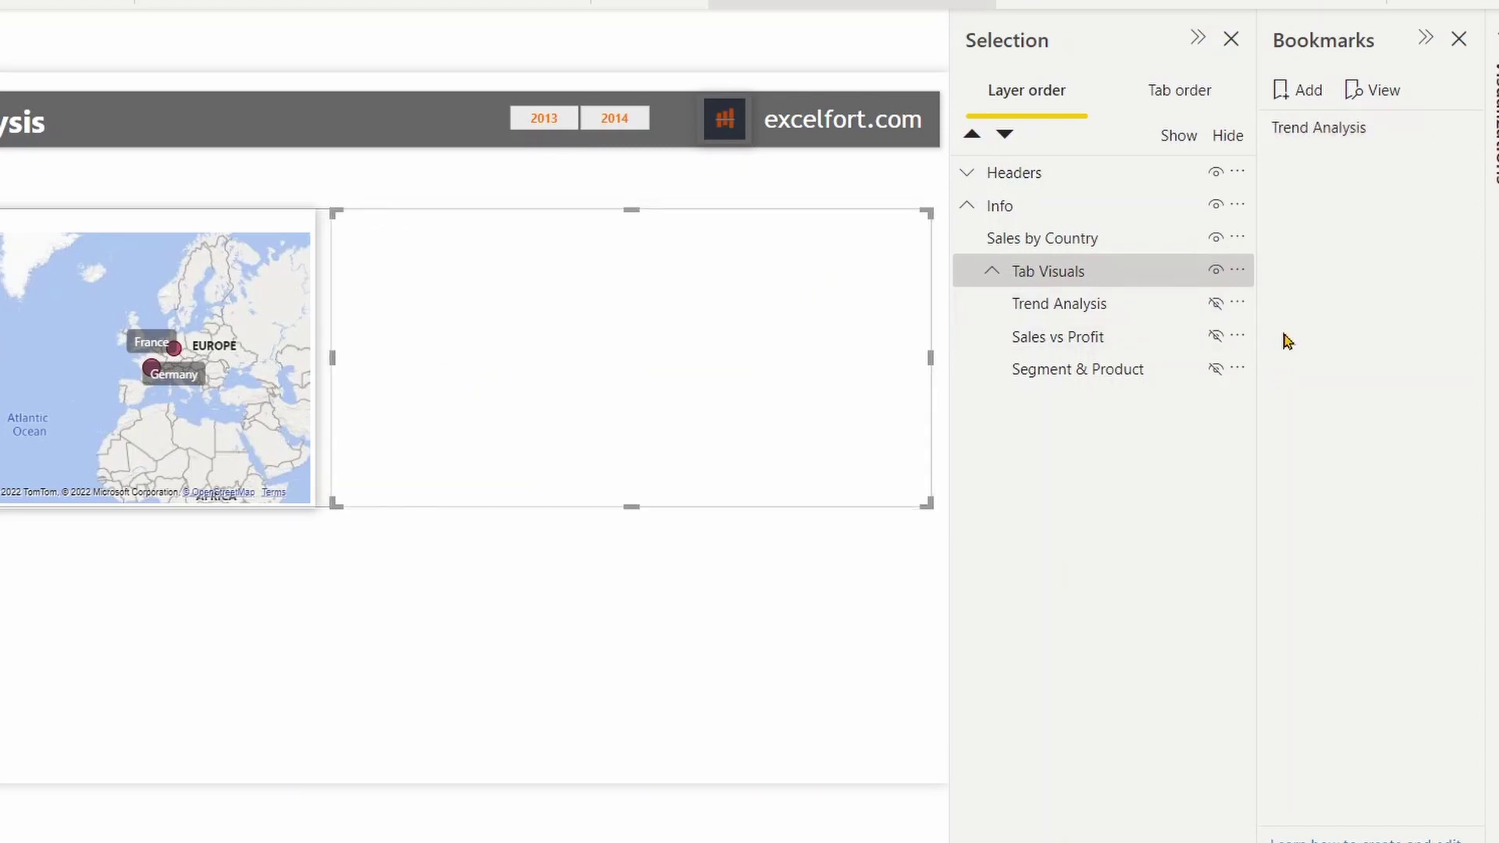
{"action": "left_click", "coordinate": [1216, 337]}
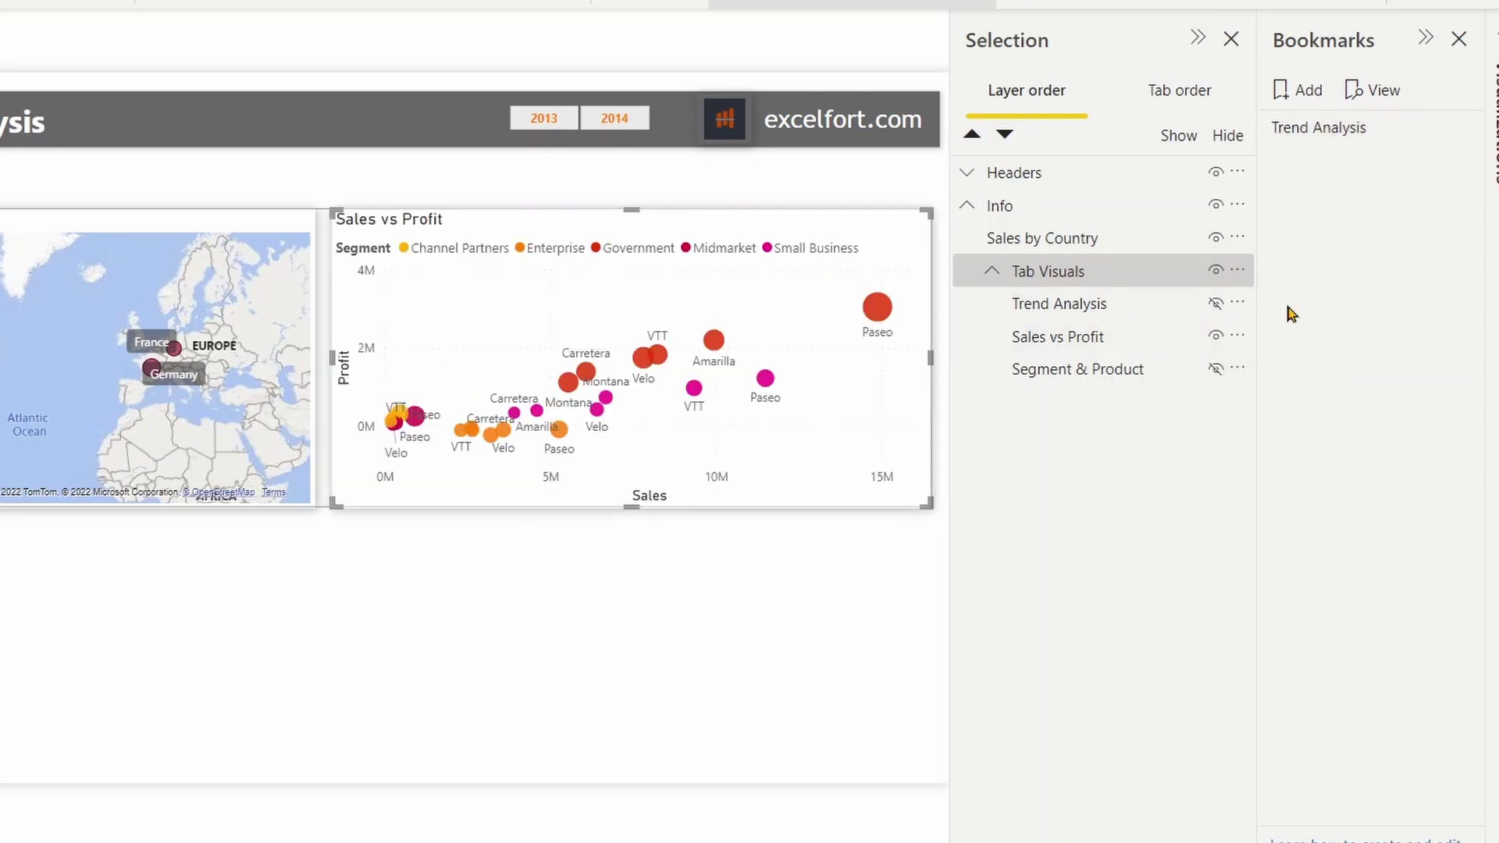
- Add a bookmark with the Tab Visuals group selected and rename it Sales vs Profit
{"action": "left_click", "coordinate": [1296, 91]}
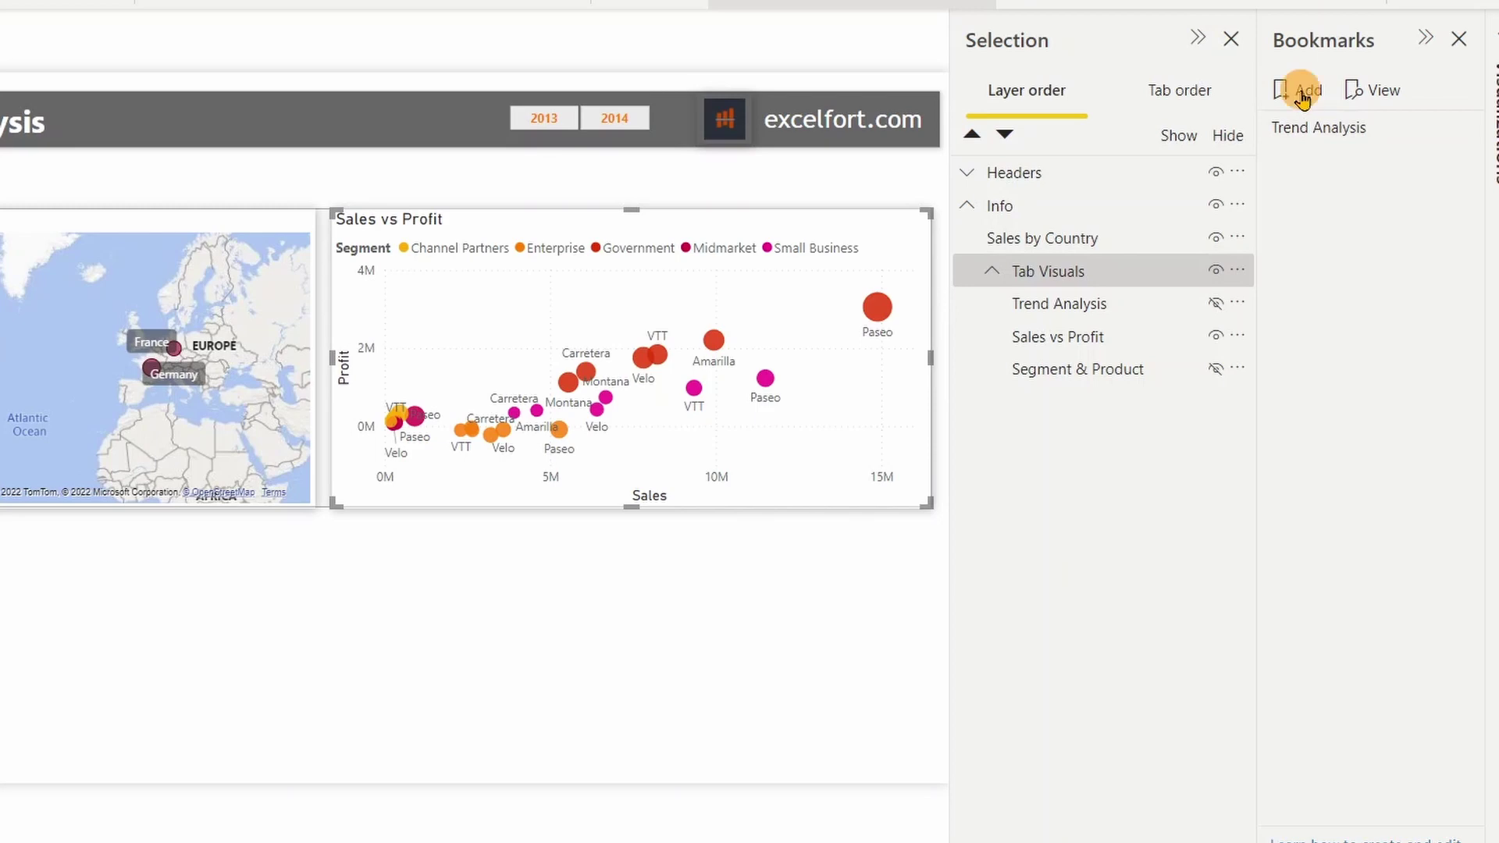
{"action": "double_click", "coordinate": [1319, 163]}
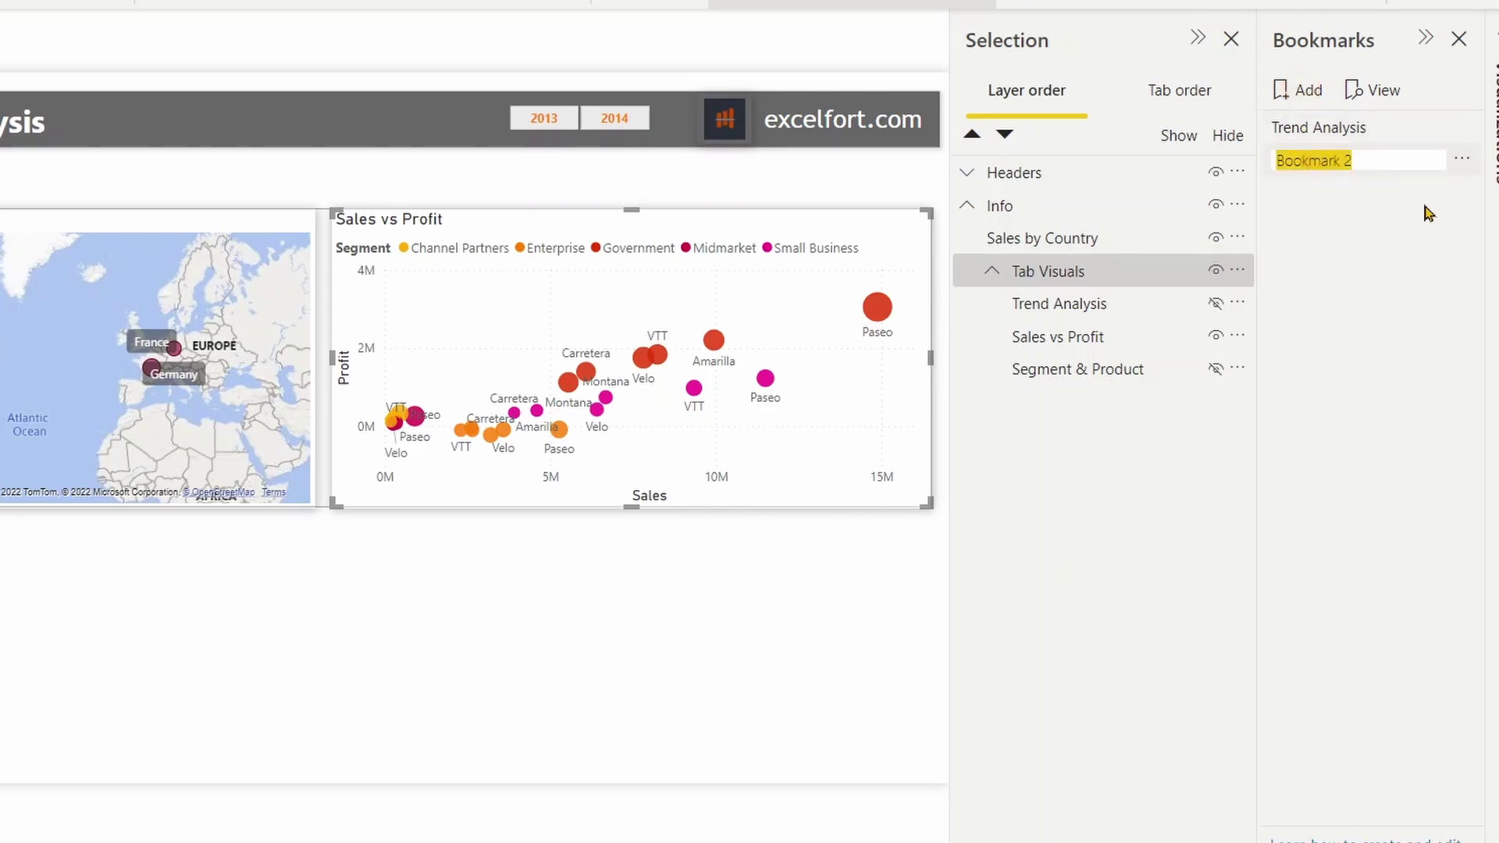
{"action": "type", "text": "Sa"}
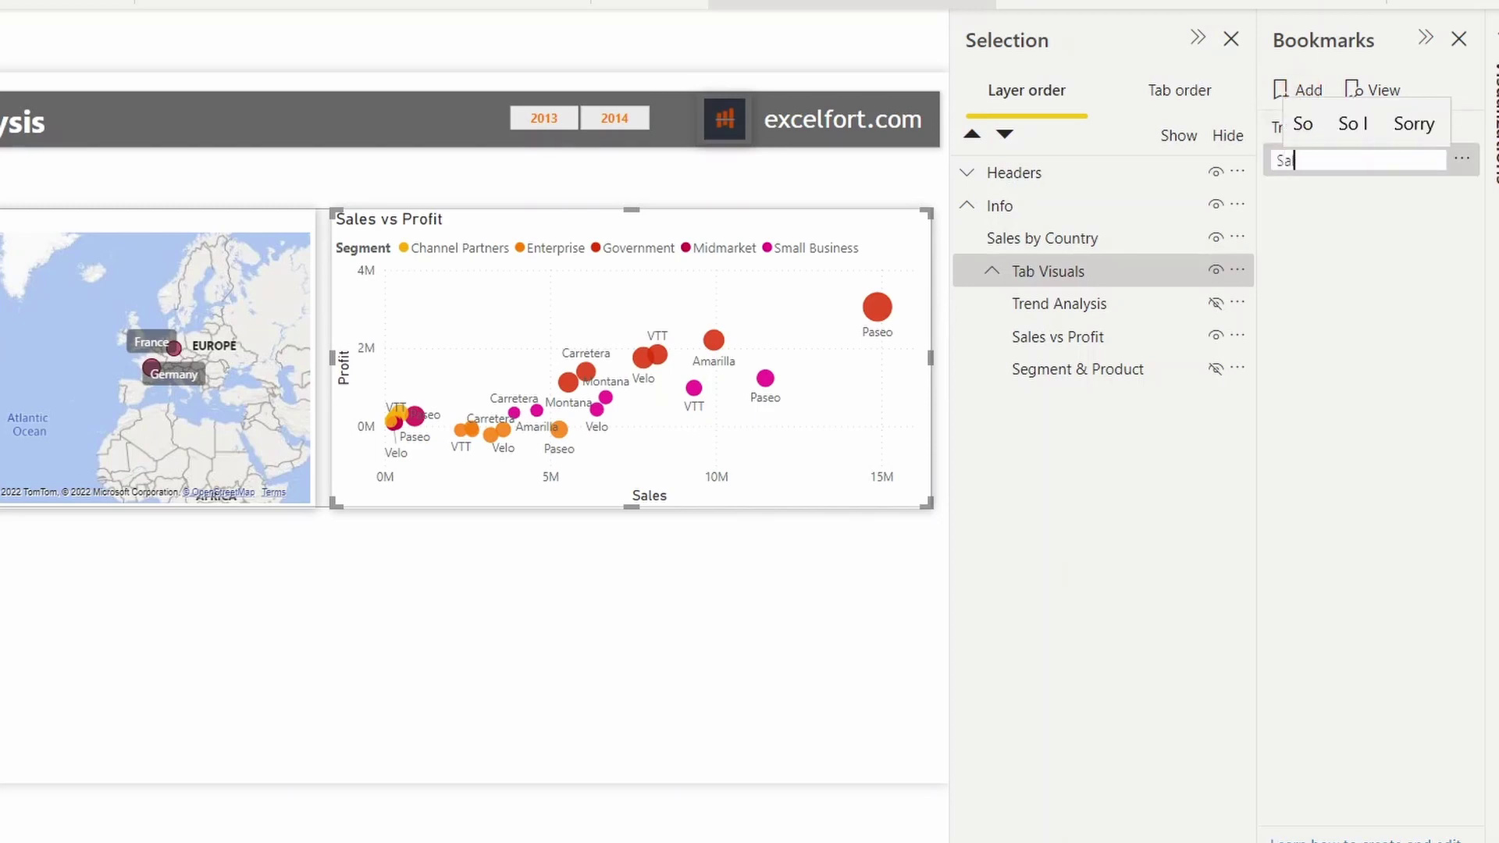
{"action": "type", "text": "les vs "}
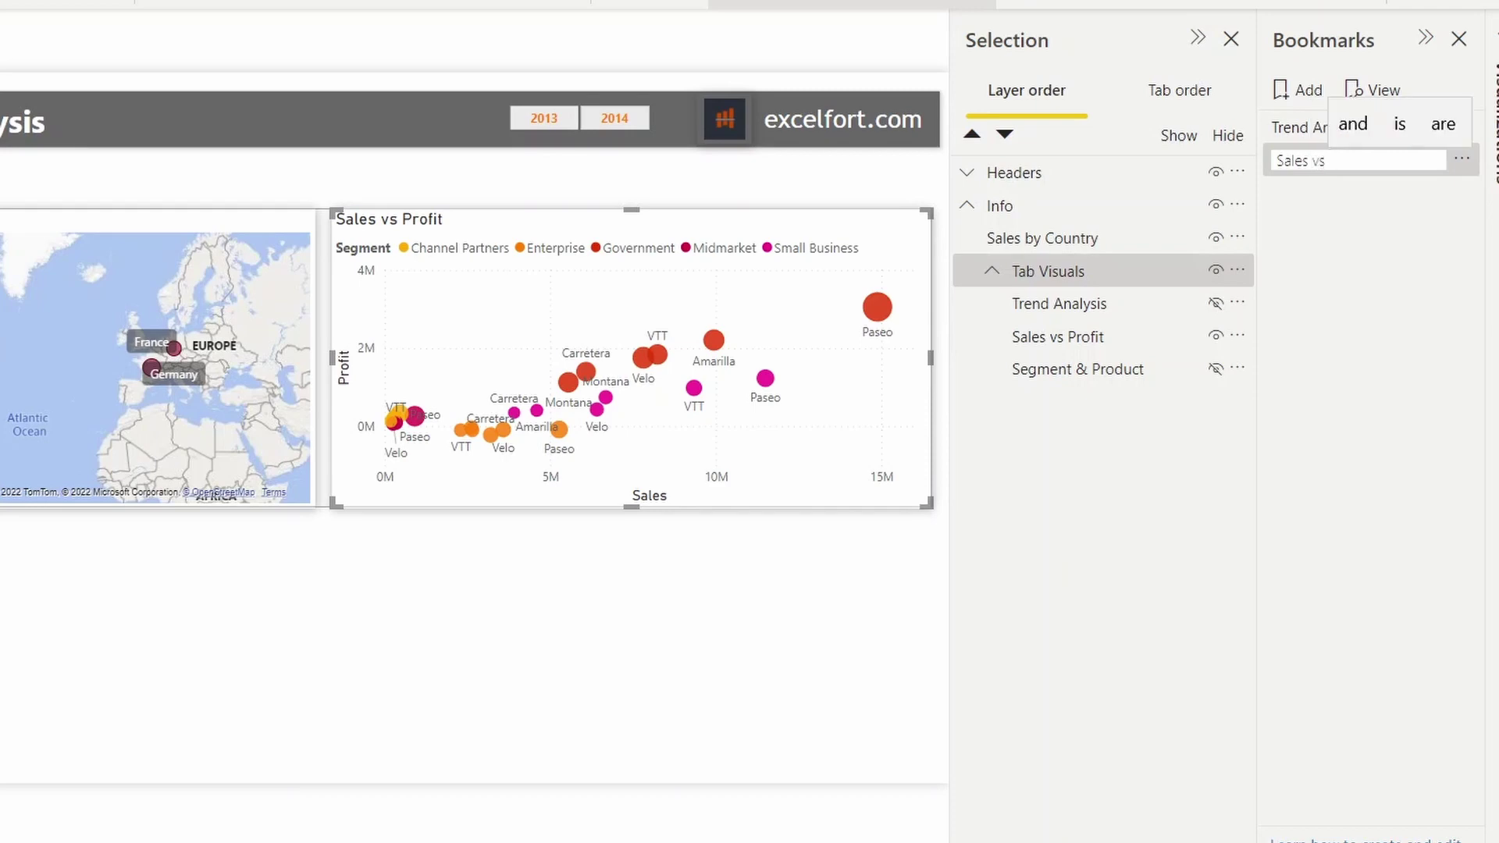
{"action": "type", "text": "Profit"}
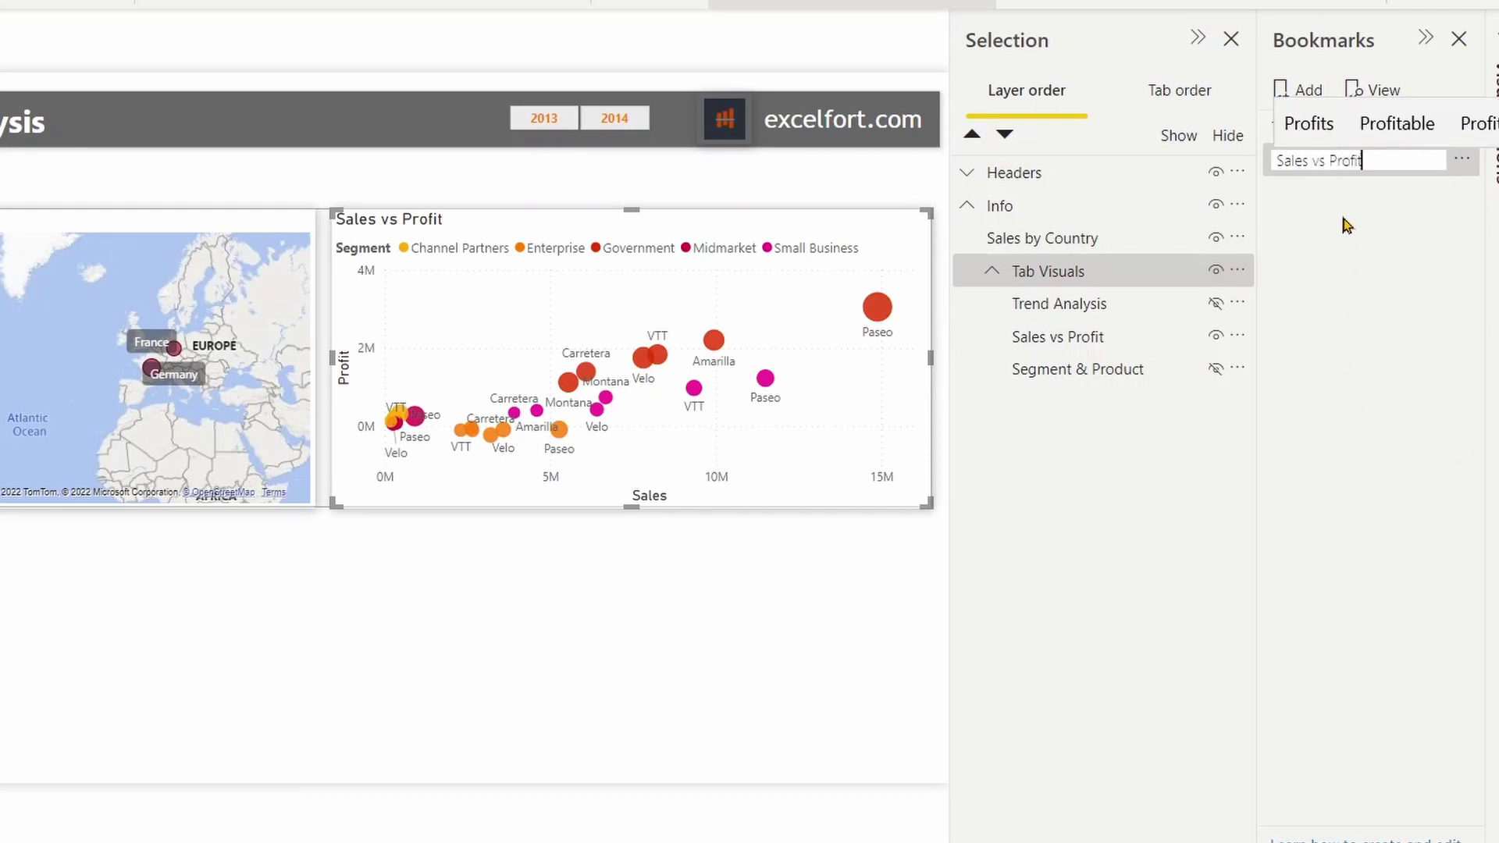
- Limit the Sales vs Profit bookmark to Selected visuals, exclude Data from it, and update it
{"action": "right_click", "coordinate": [1342, 159]}
{"action": "left_click", "coordinate": [1192, 425]}
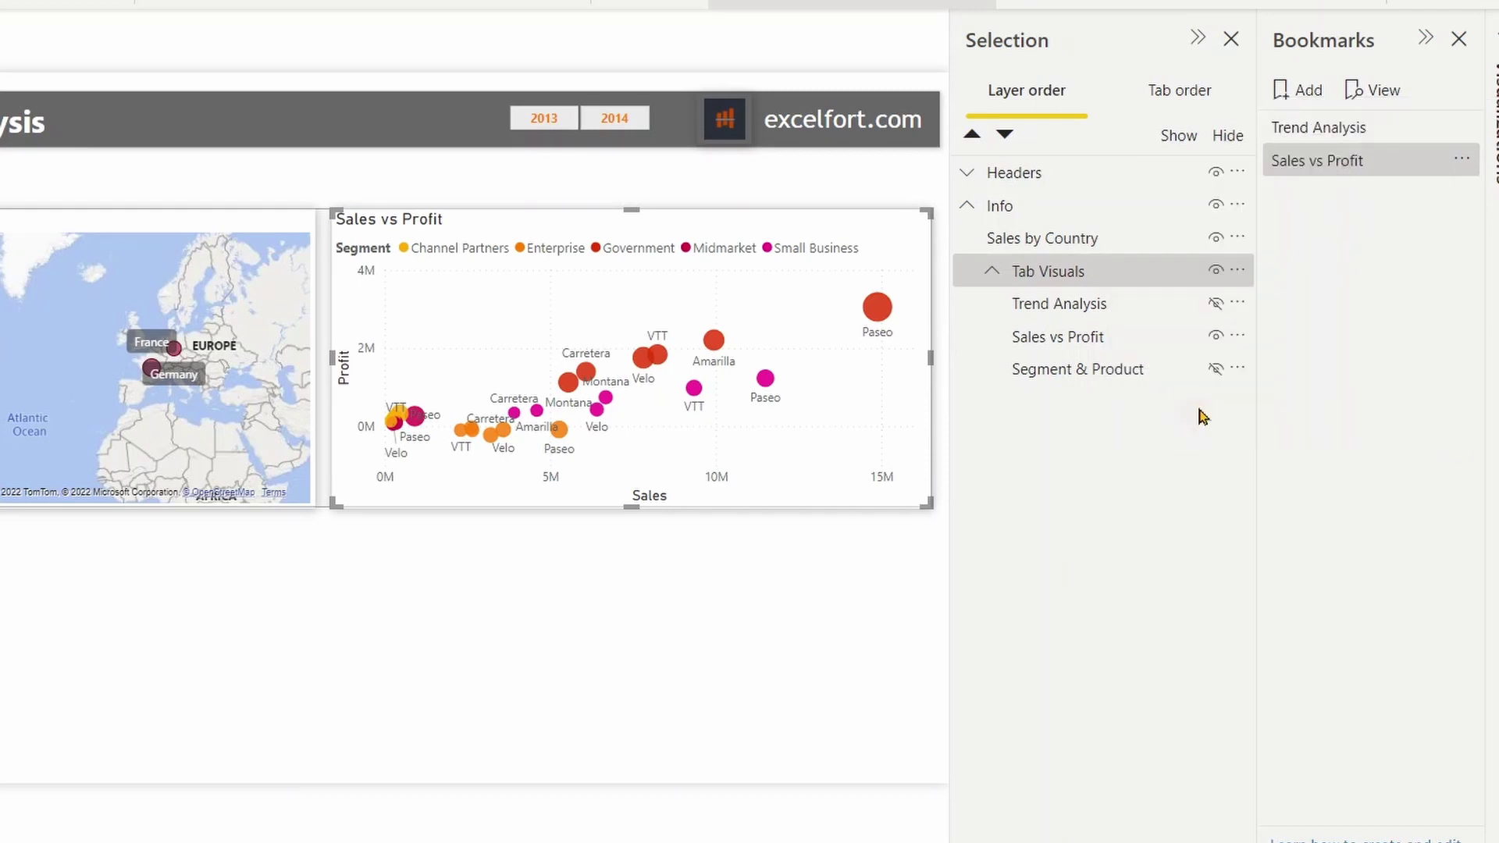
{"action": "right_click", "coordinate": [1325, 158]}
{"action": "left_click", "coordinate": [1374, 289]}
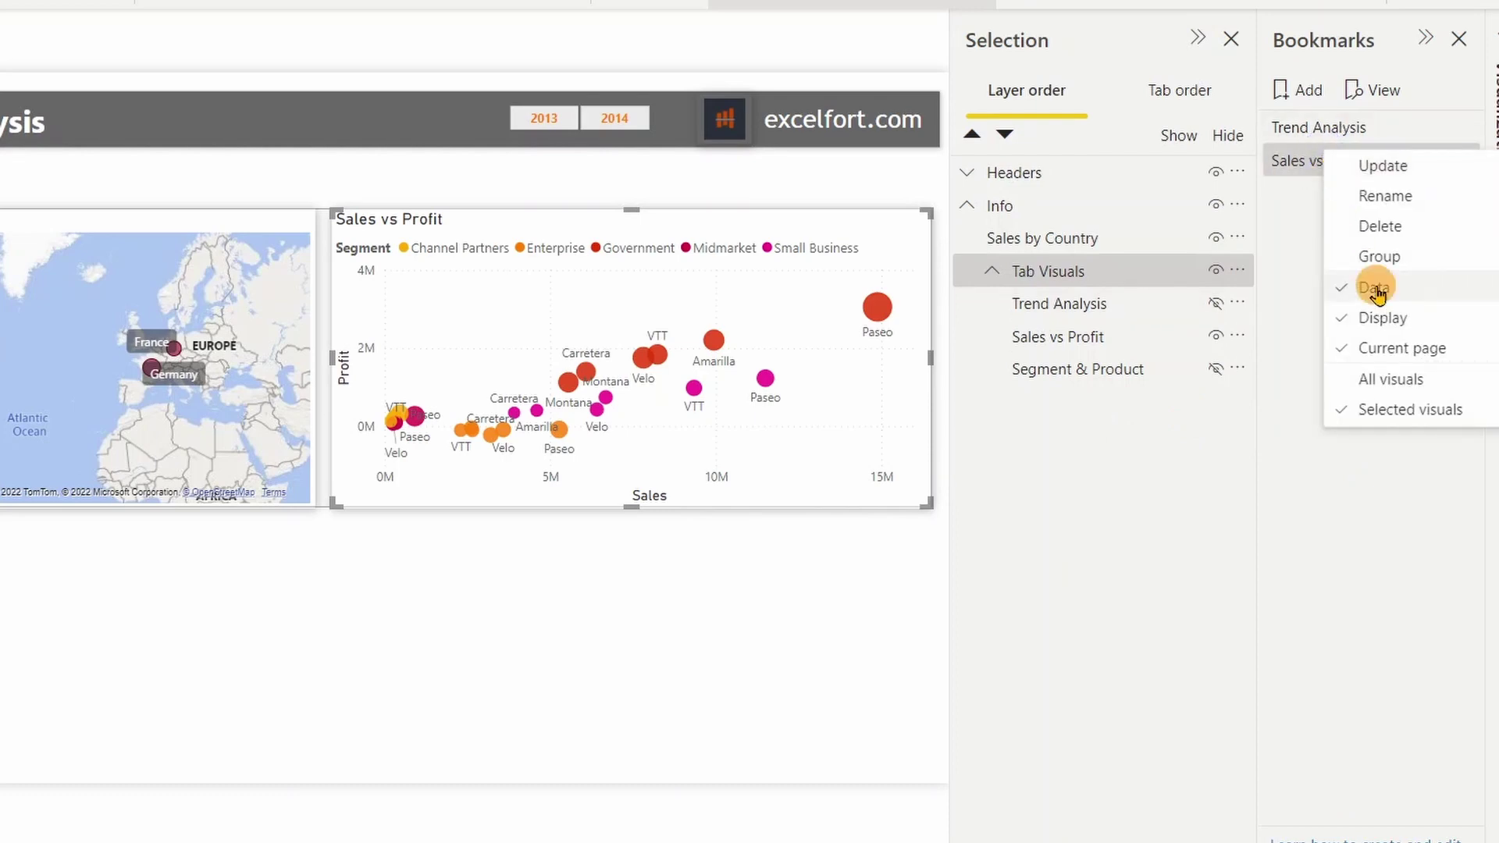
{"action": "right_click", "coordinate": [1372, 157]}
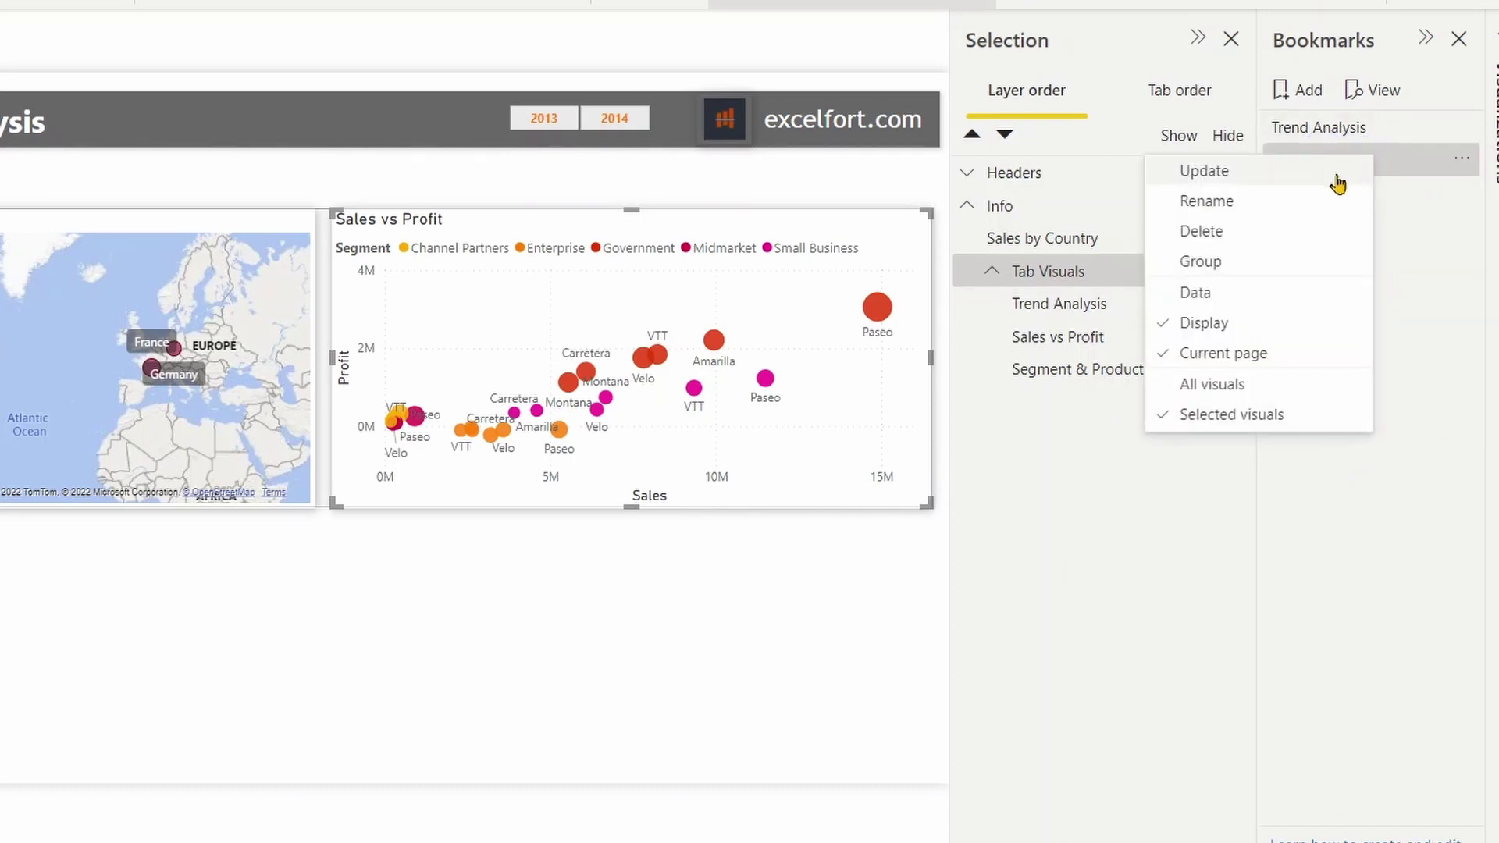
{"action": "left_click", "coordinate": [1295, 177]}
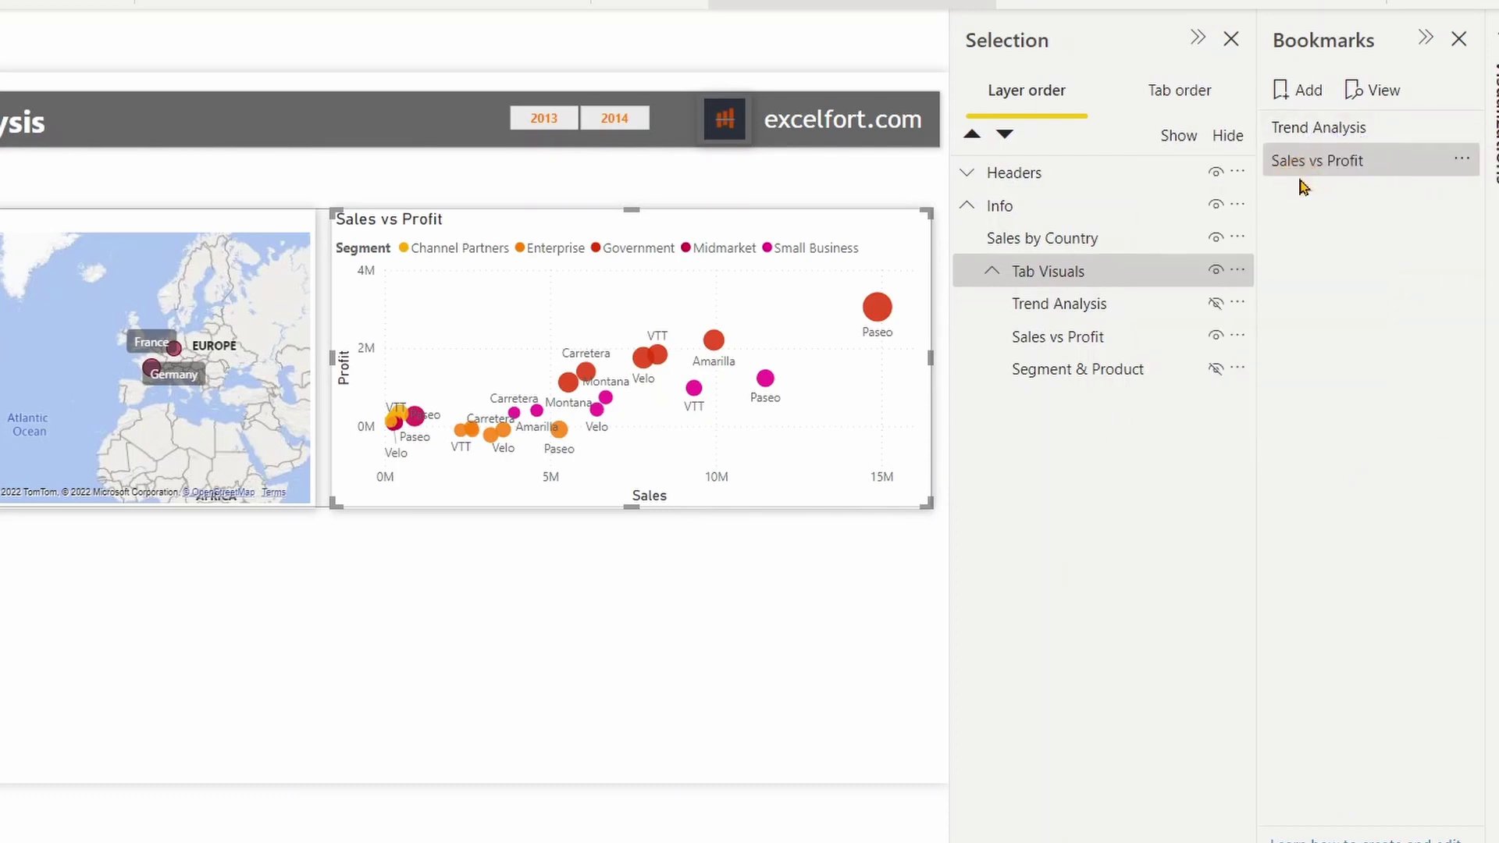
- Show Segment & Product instead of Sales vs Profit in the Tab Visuals group and add a bookmark named Segment & Product
{"action": "left_click", "coordinate": [1215, 336]}
{"action": "left_click", "coordinate": [1216, 369]}
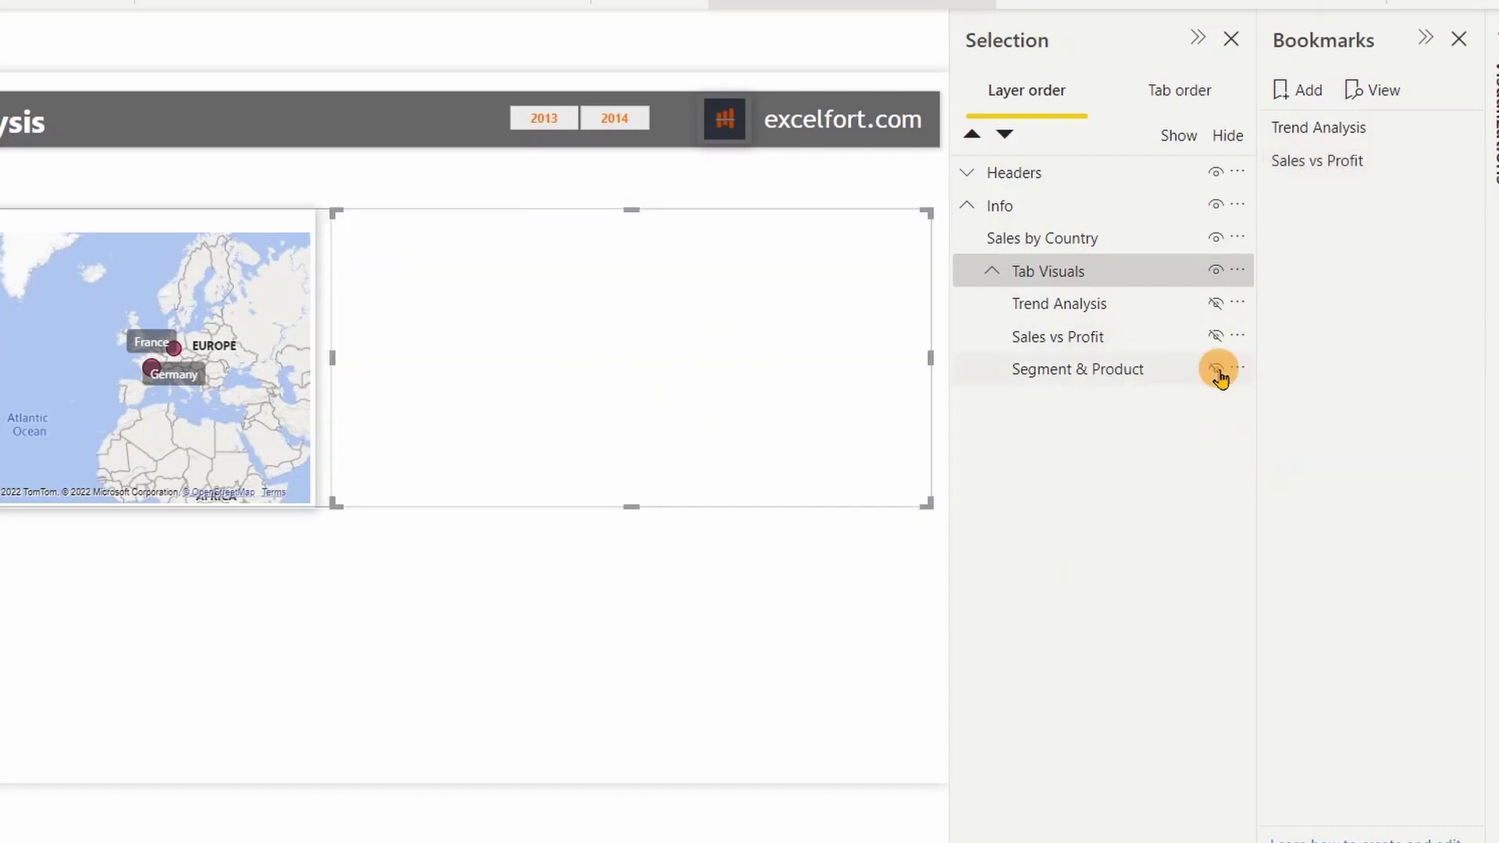
{"action": "left_click", "coordinate": [1300, 89]}
{"action": "double_click", "coordinate": [1337, 195]}
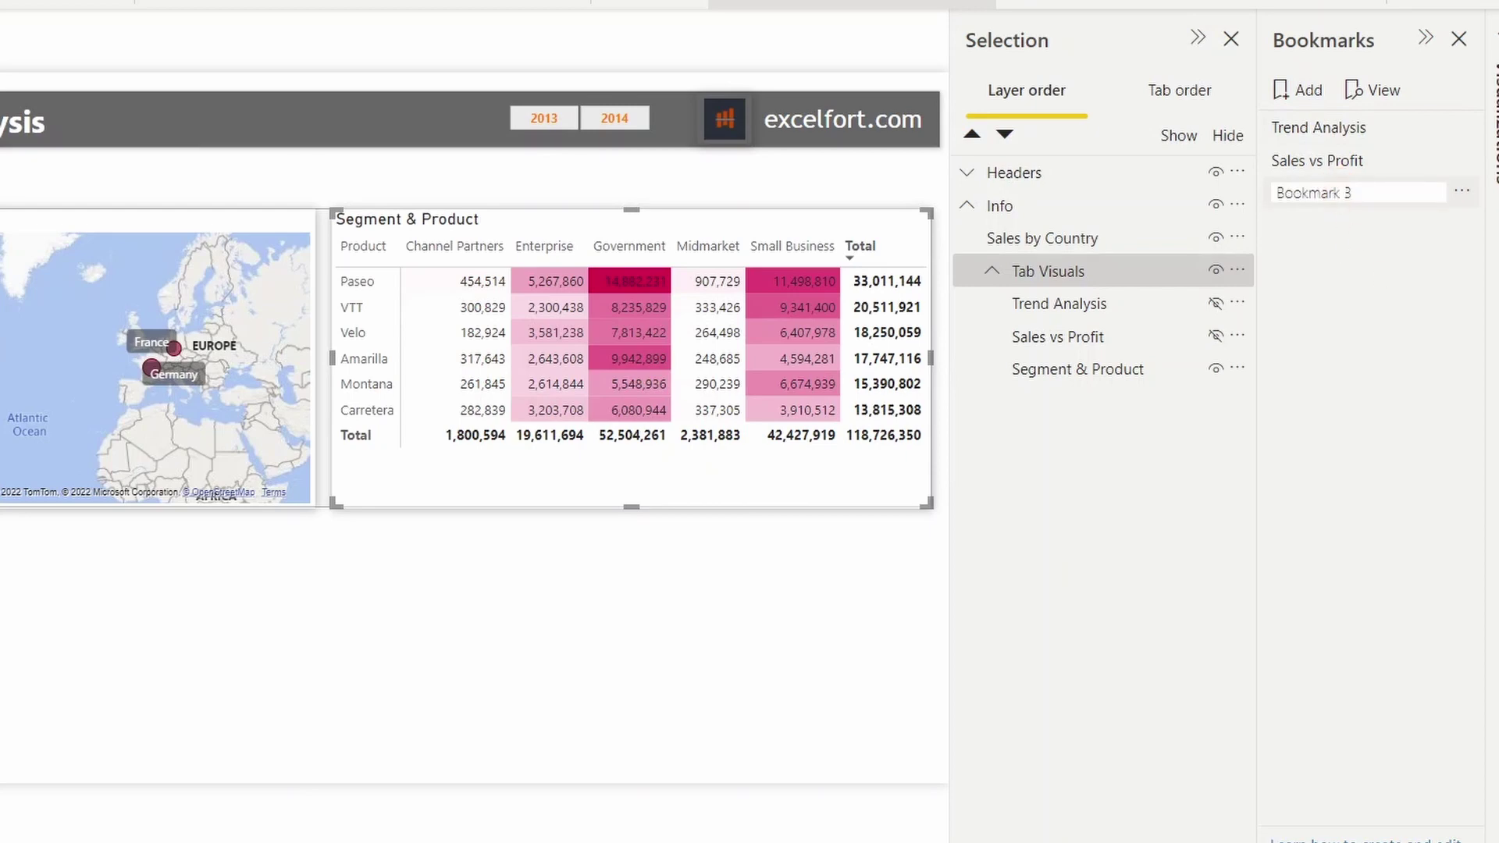
{"action": "type", "text": "Segment &"}
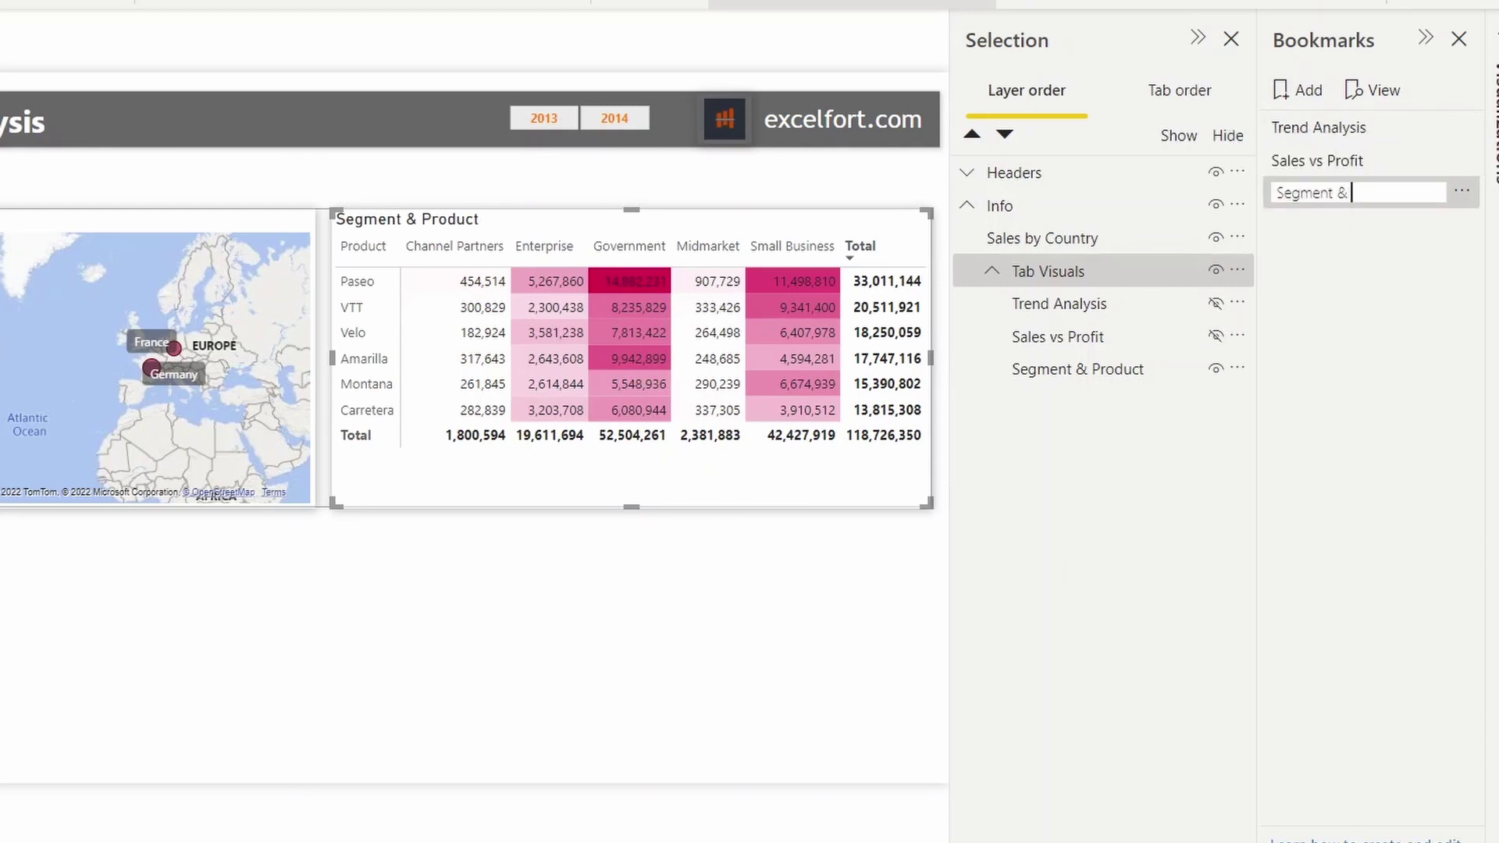
{"action": "type", "text": " Product"}
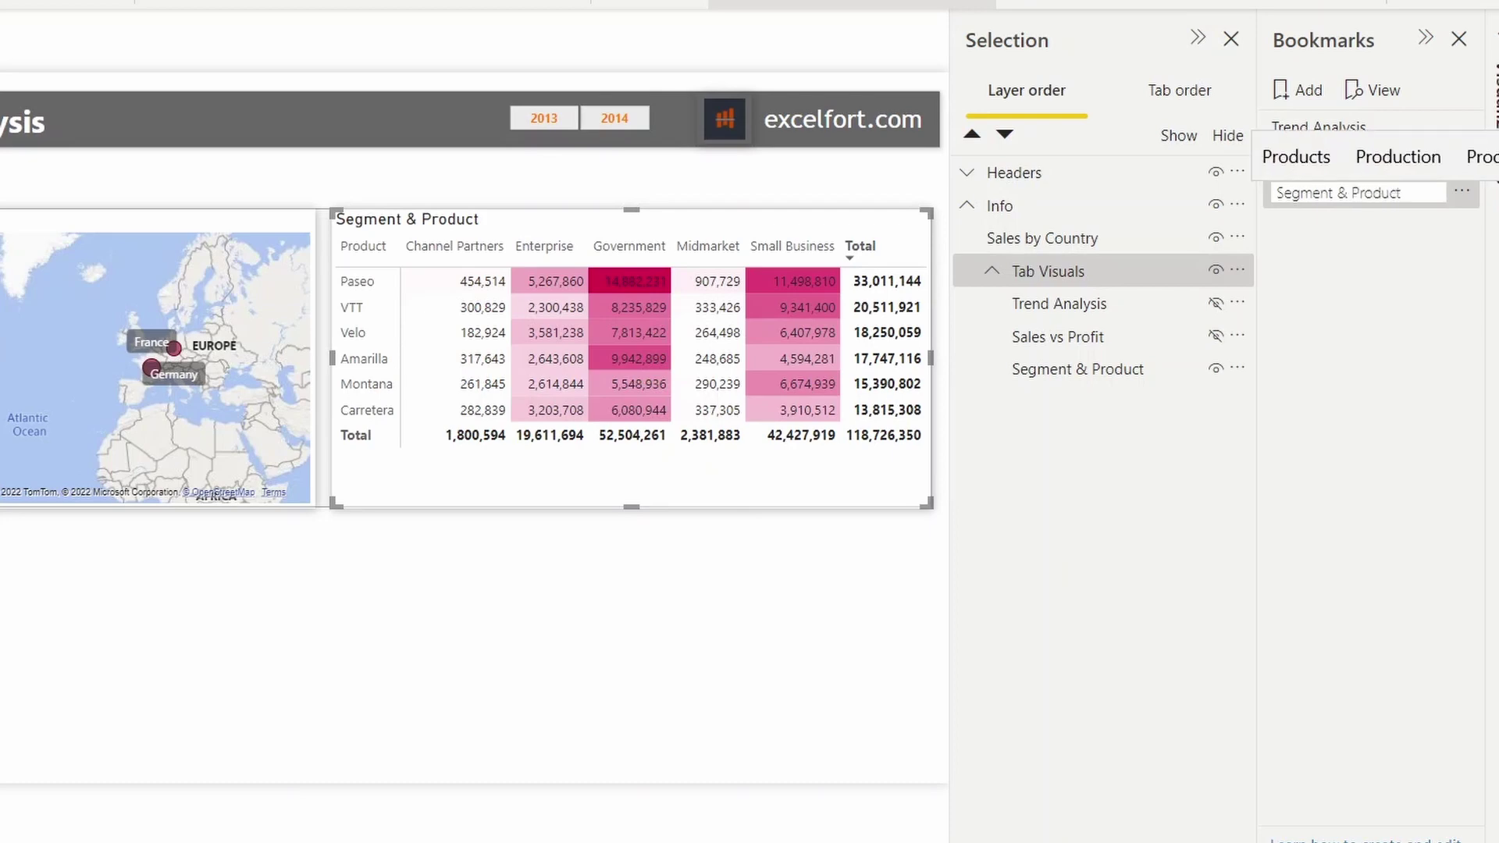
{"action": "key", "text": "Return"}
- Exclude Data from the Segment & Product bookmark, limit it to Selected visuals, and update it
{"action": "right_click", "coordinate": [1342, 207]}
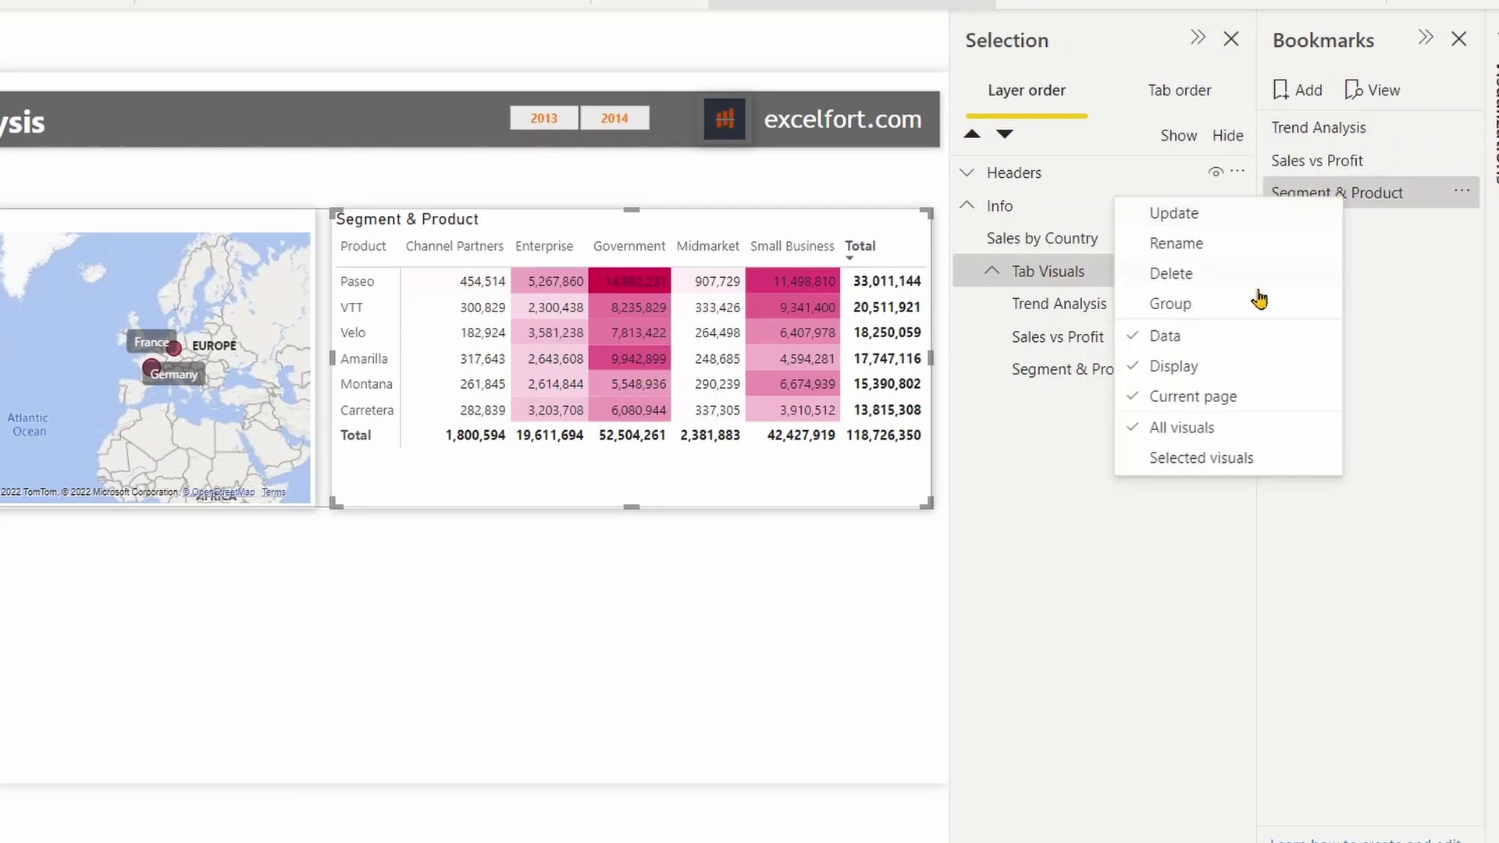
{"action": "left_click", "coordinate": [1204, 335]}
{"action": "right_click", "coordinate": [1369, 200]}
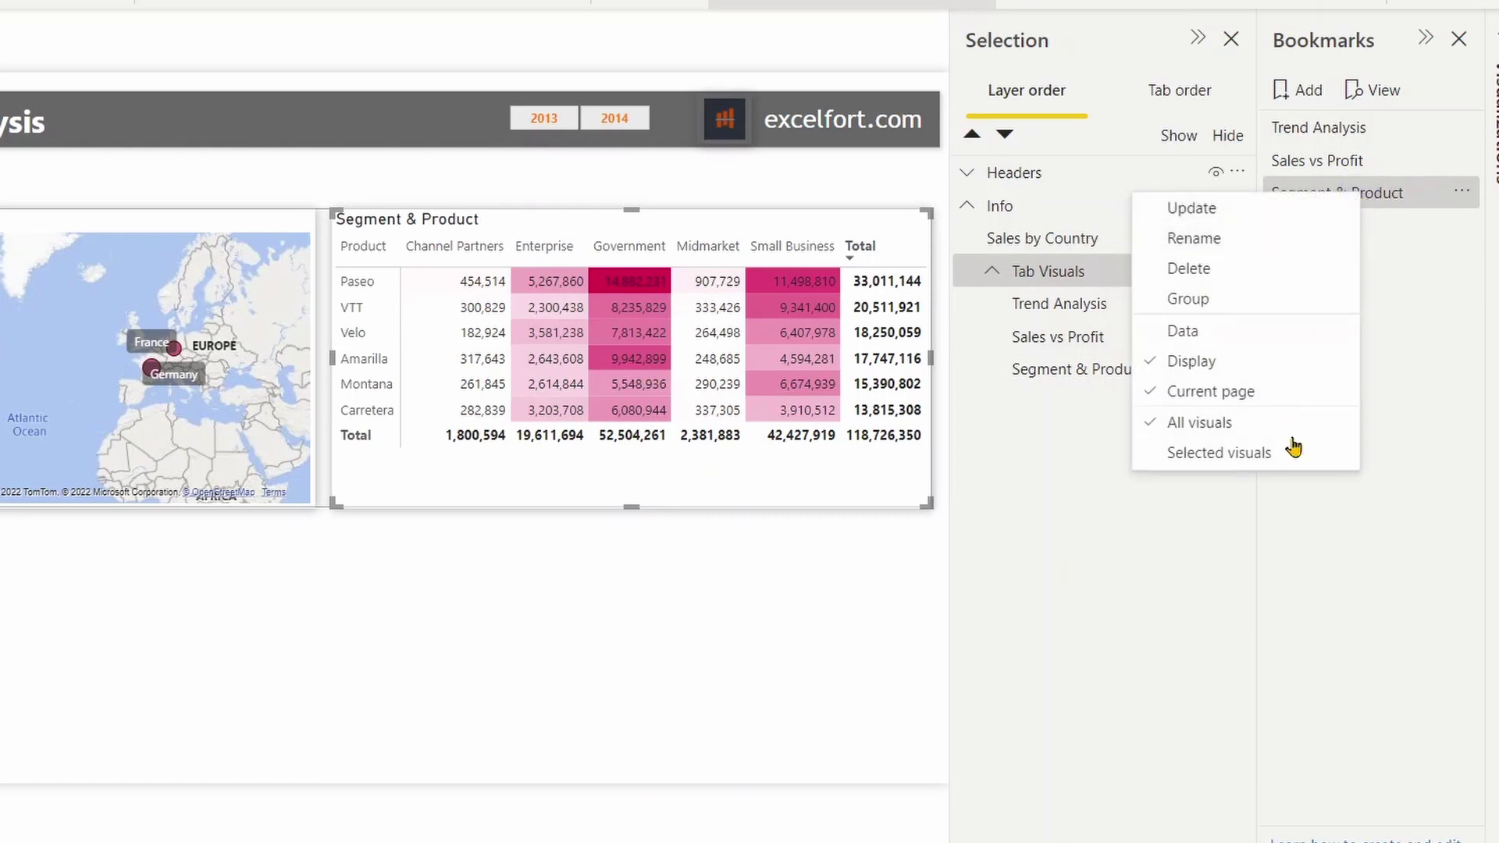
{"action": "left_click", "coordinate": [1279, 465]}
{"action": "right_click", "coordinate": [1337, 195]}
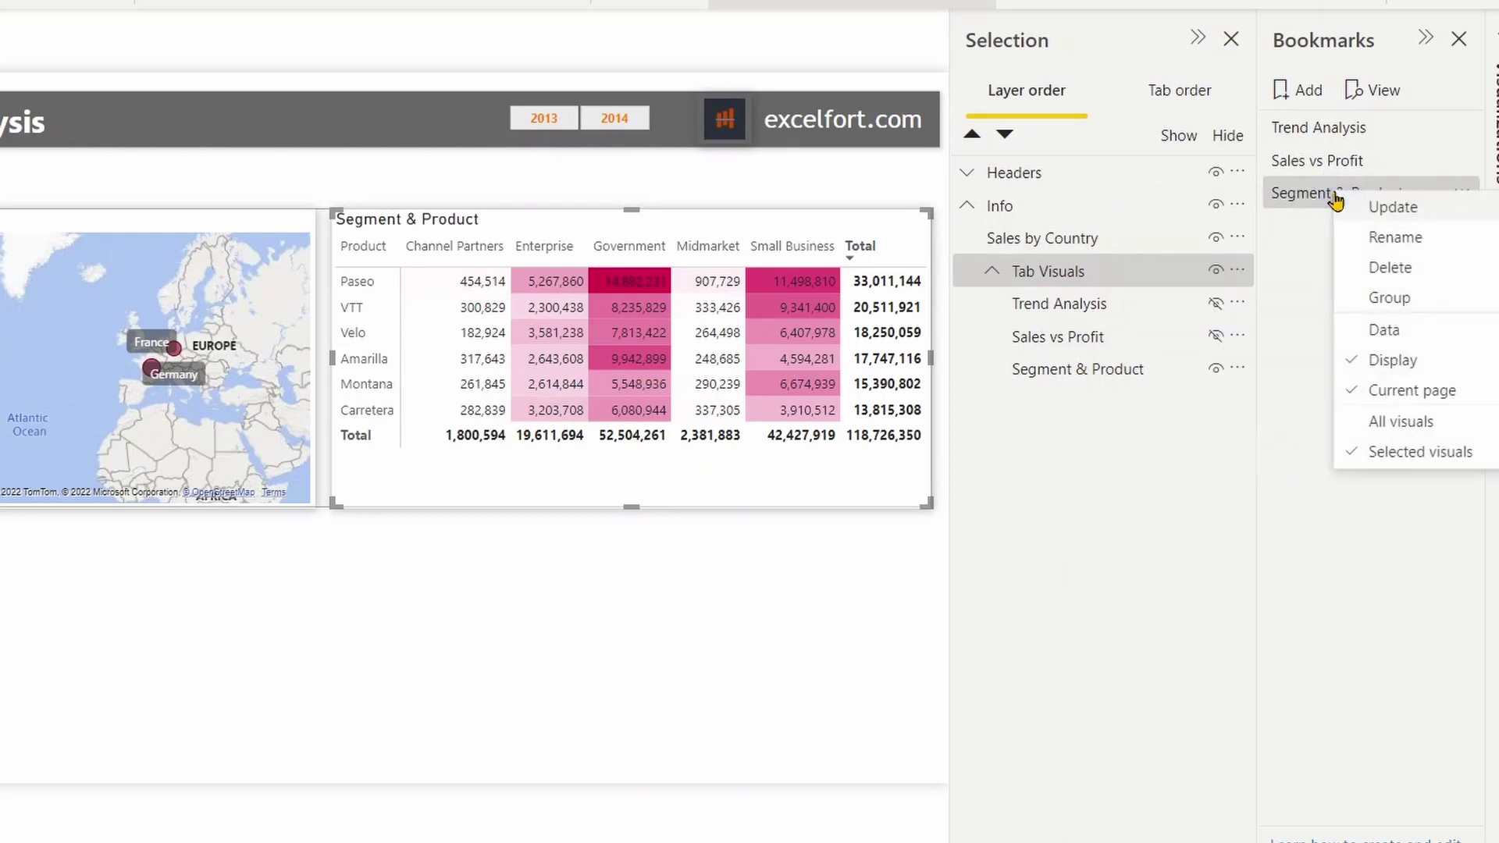
{"action": "left_click", "coordinate": [1418, 215]}
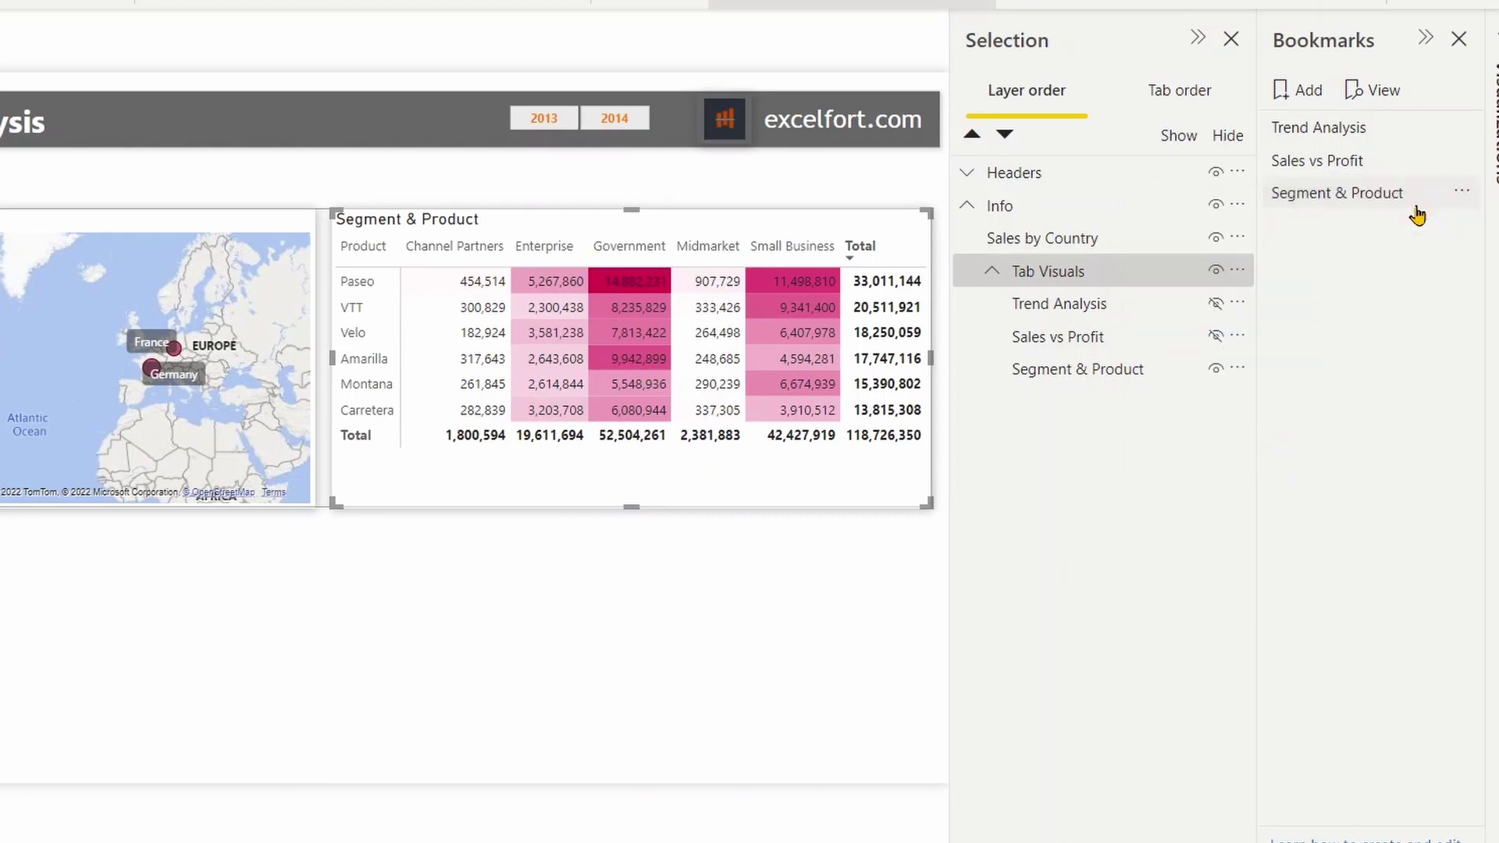
- Test the Trend Analysis, Sales vs Profit and Segment & Product bookmarks one after another
{"action": "left_click", "coordinate": [1349, 126]}
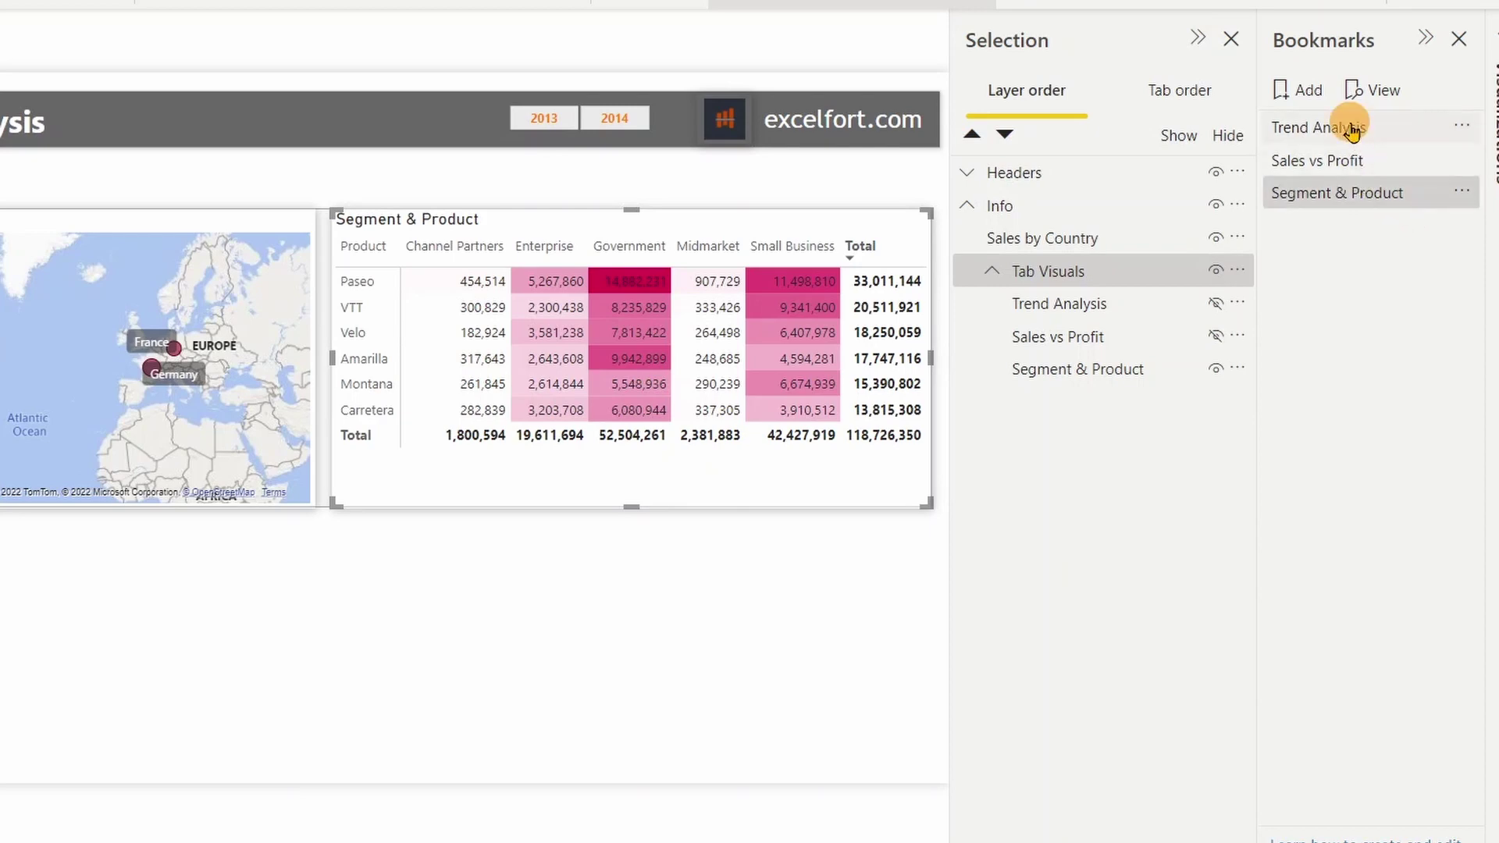
{"action": "left_click", "coordinate": [1344, 167]}
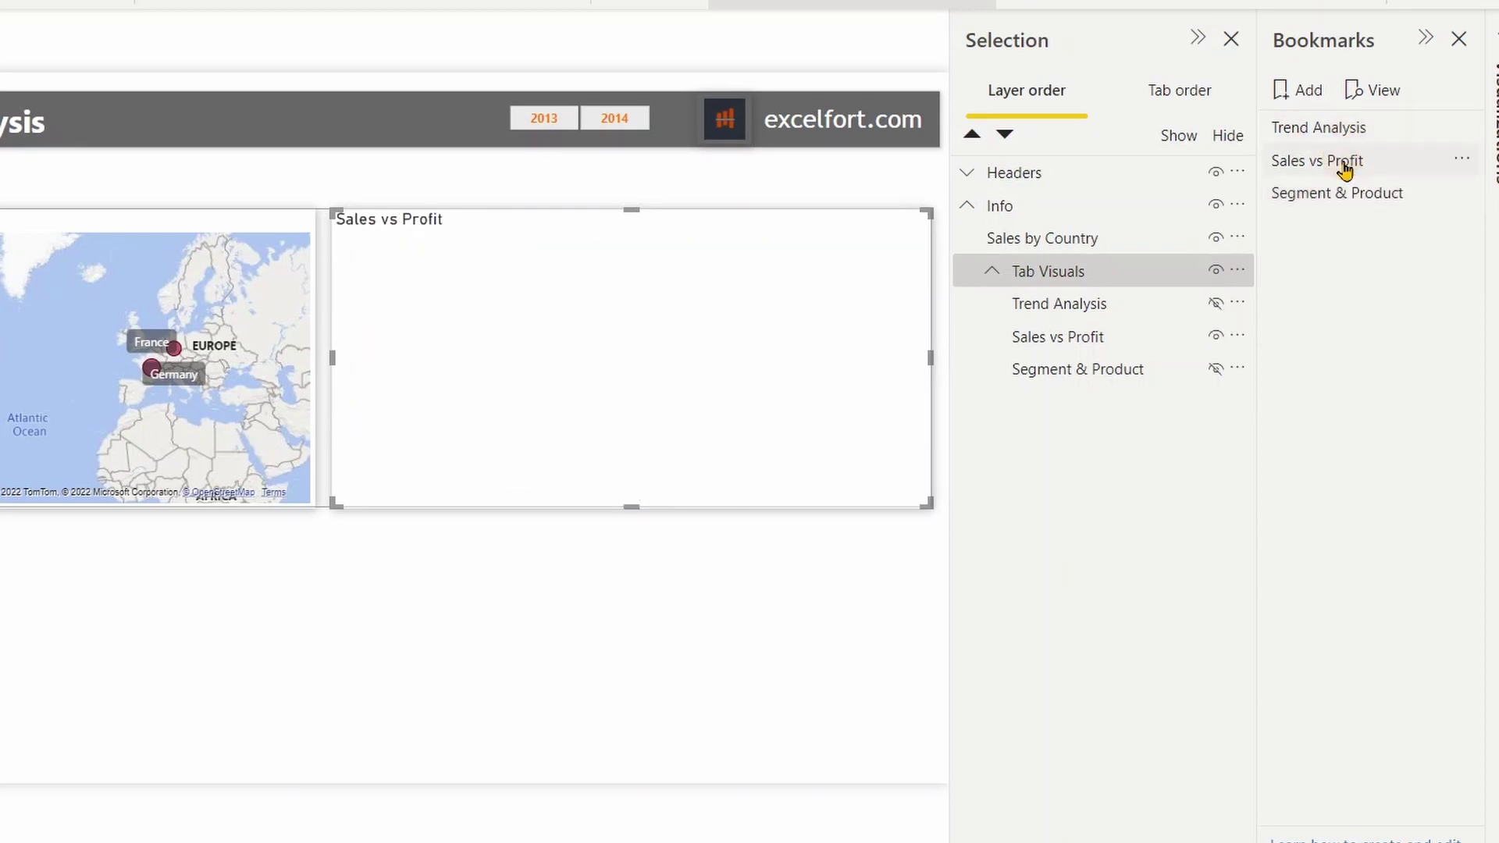
{"action": "left_click", "coordinate": [1348, 205]}
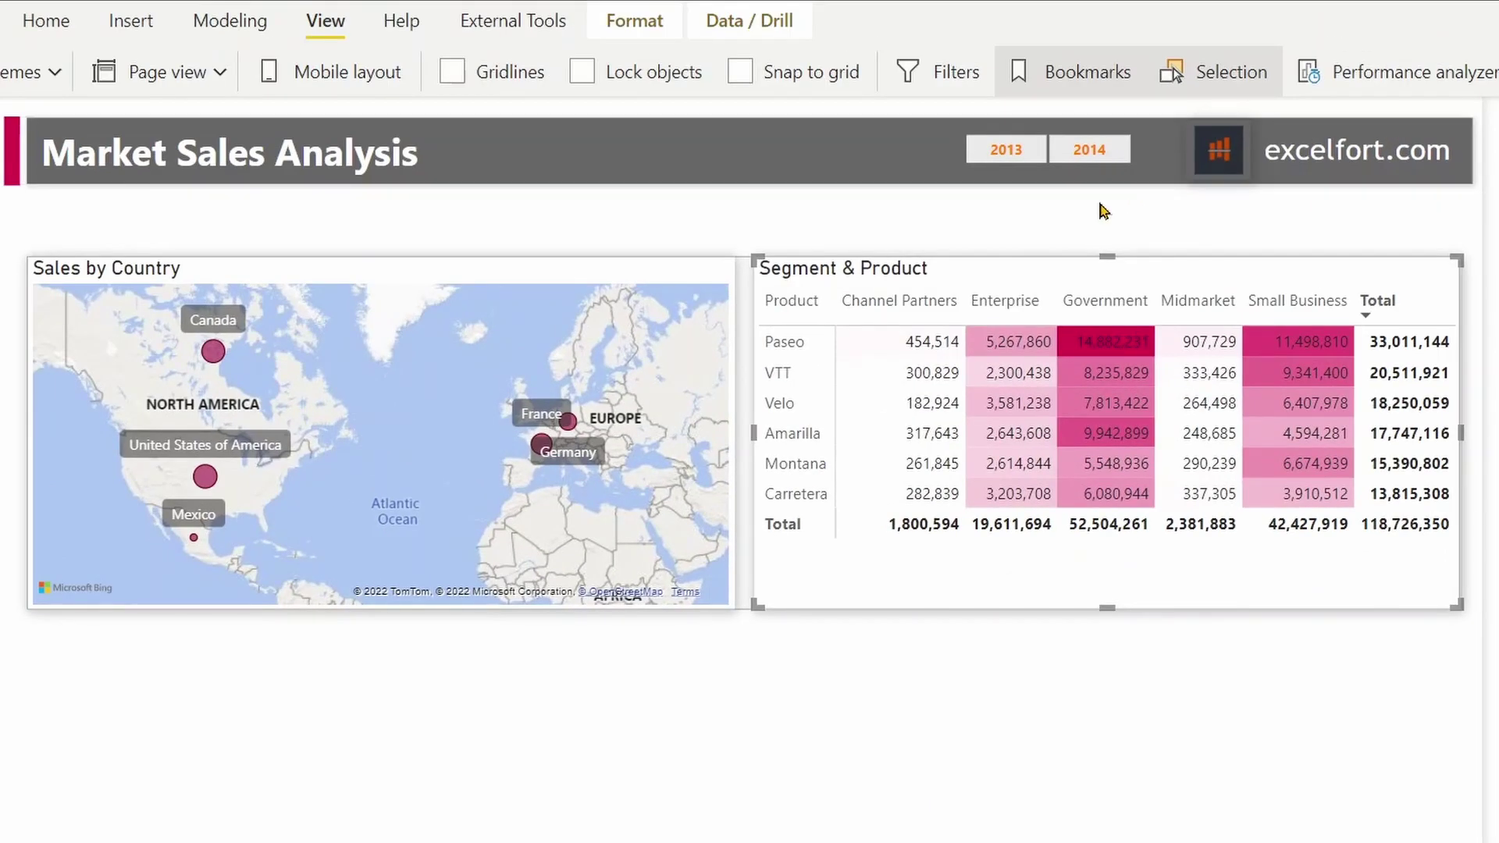
- Insert a bookmark navigator with nothing selected and move it to the empty area below the map and matrix visuals
{"action": "left_click", "coordinate": [1019, 651]}
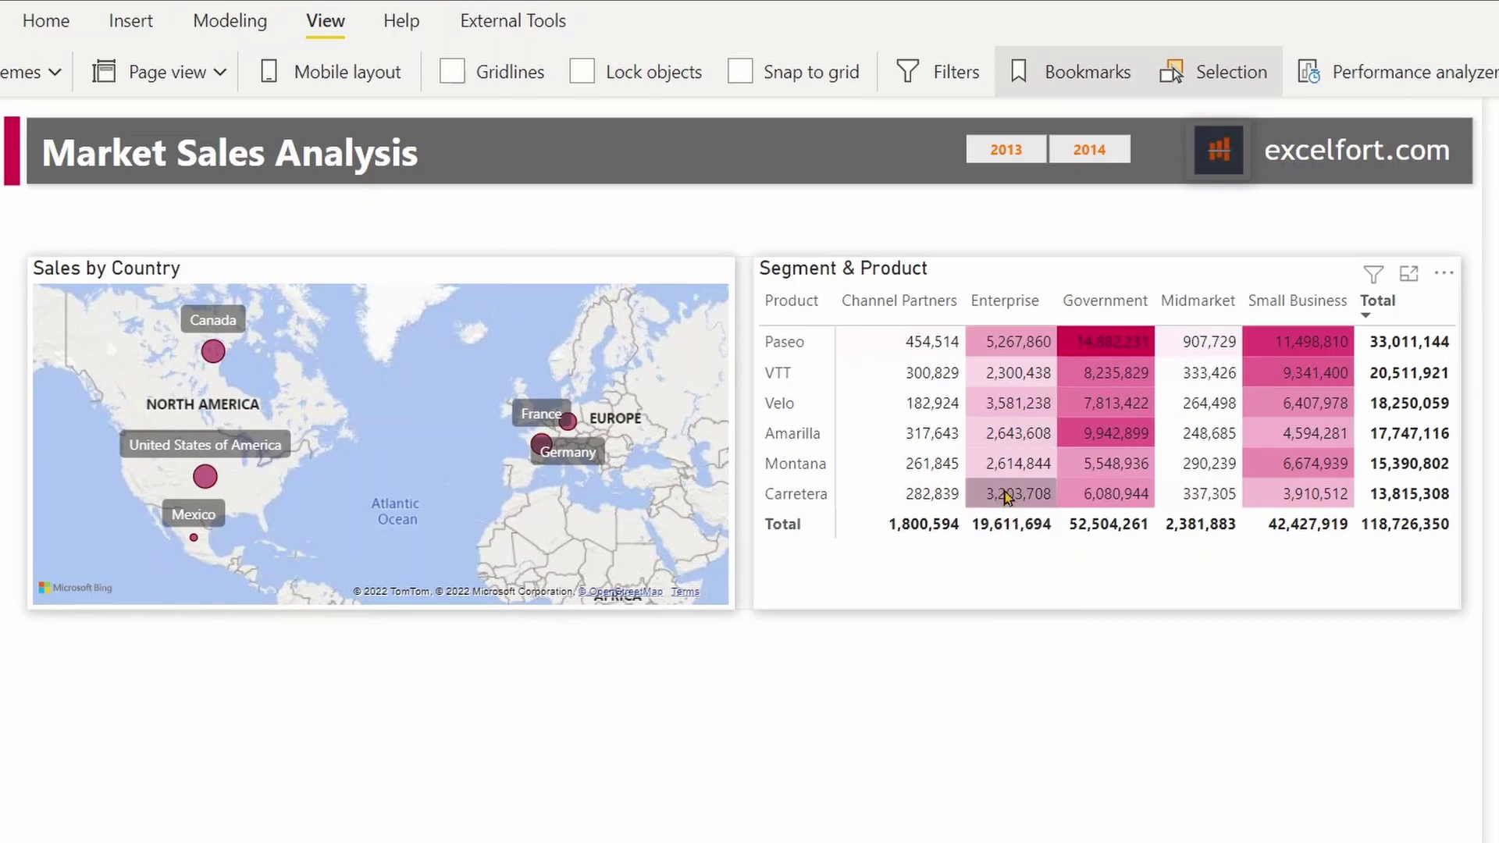
{"action": "left_click", "coordinate": [134, 23]}
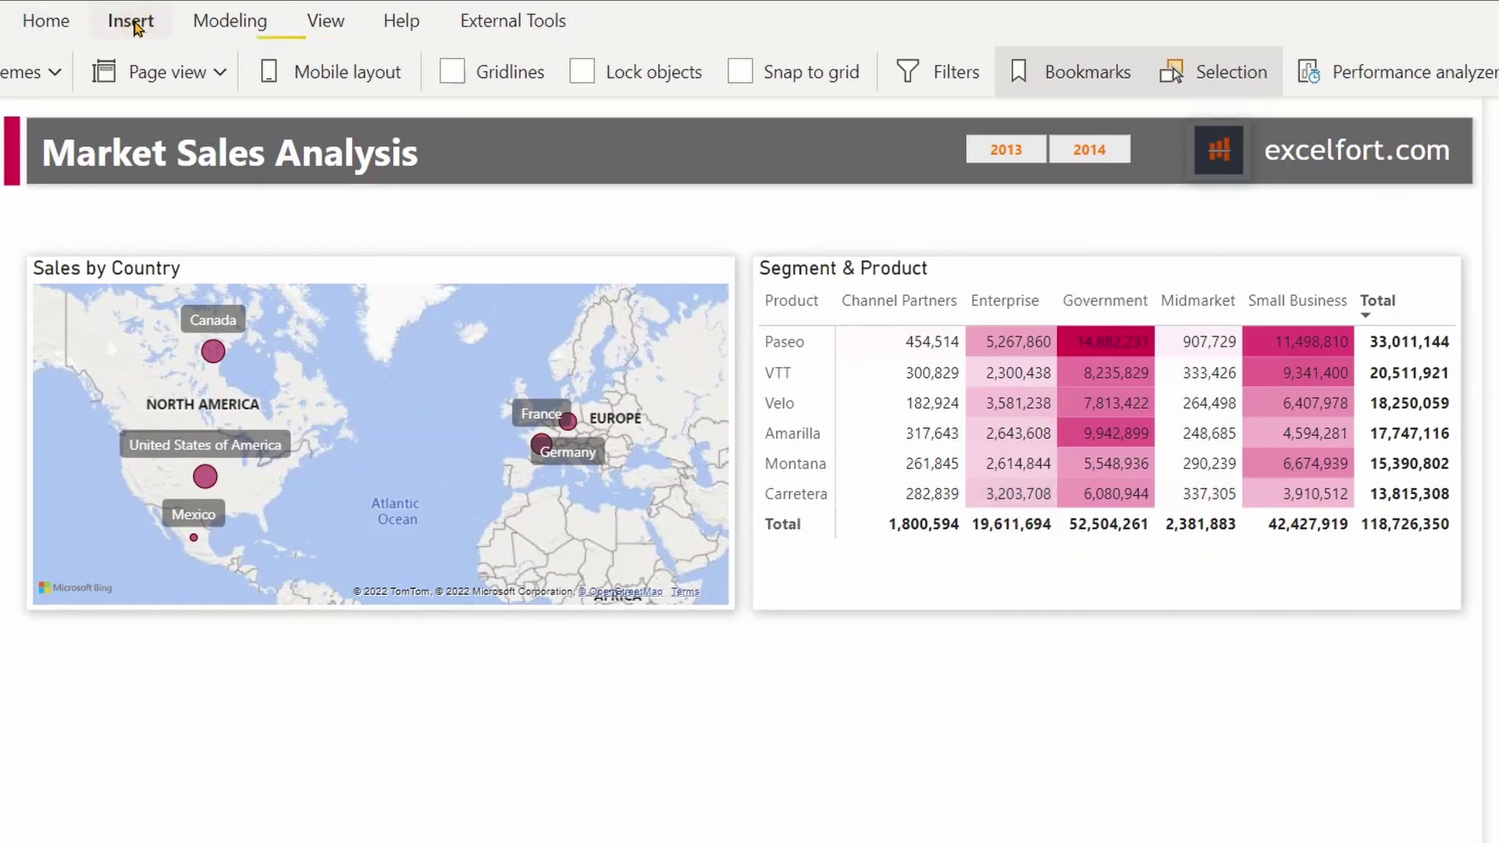
{"action": "left_click", "coordinate": [1413, 72]}
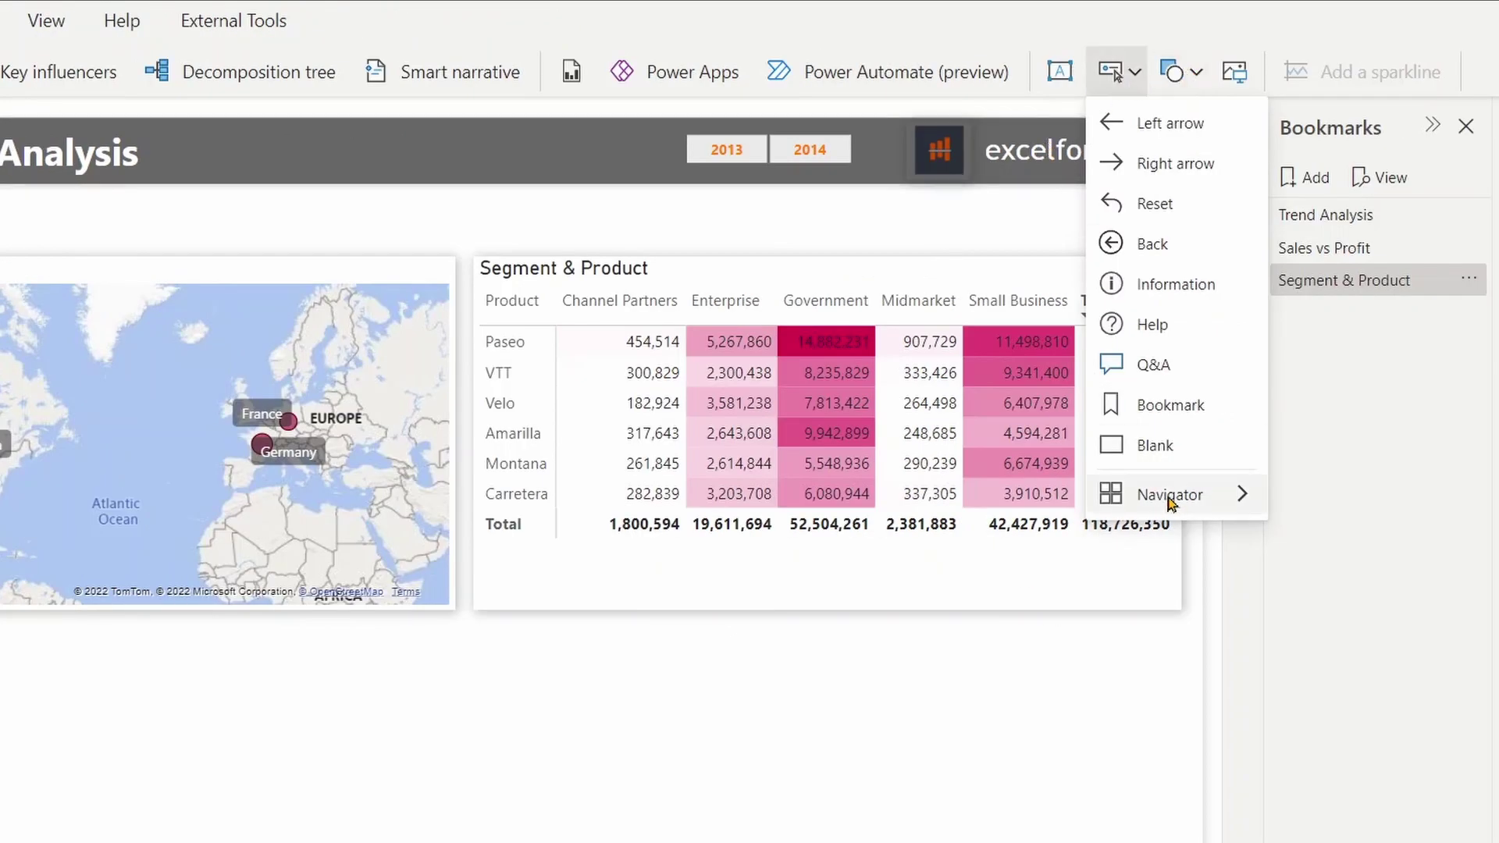
{"action": "mouse_move", "coordinate": [1171, 498]}
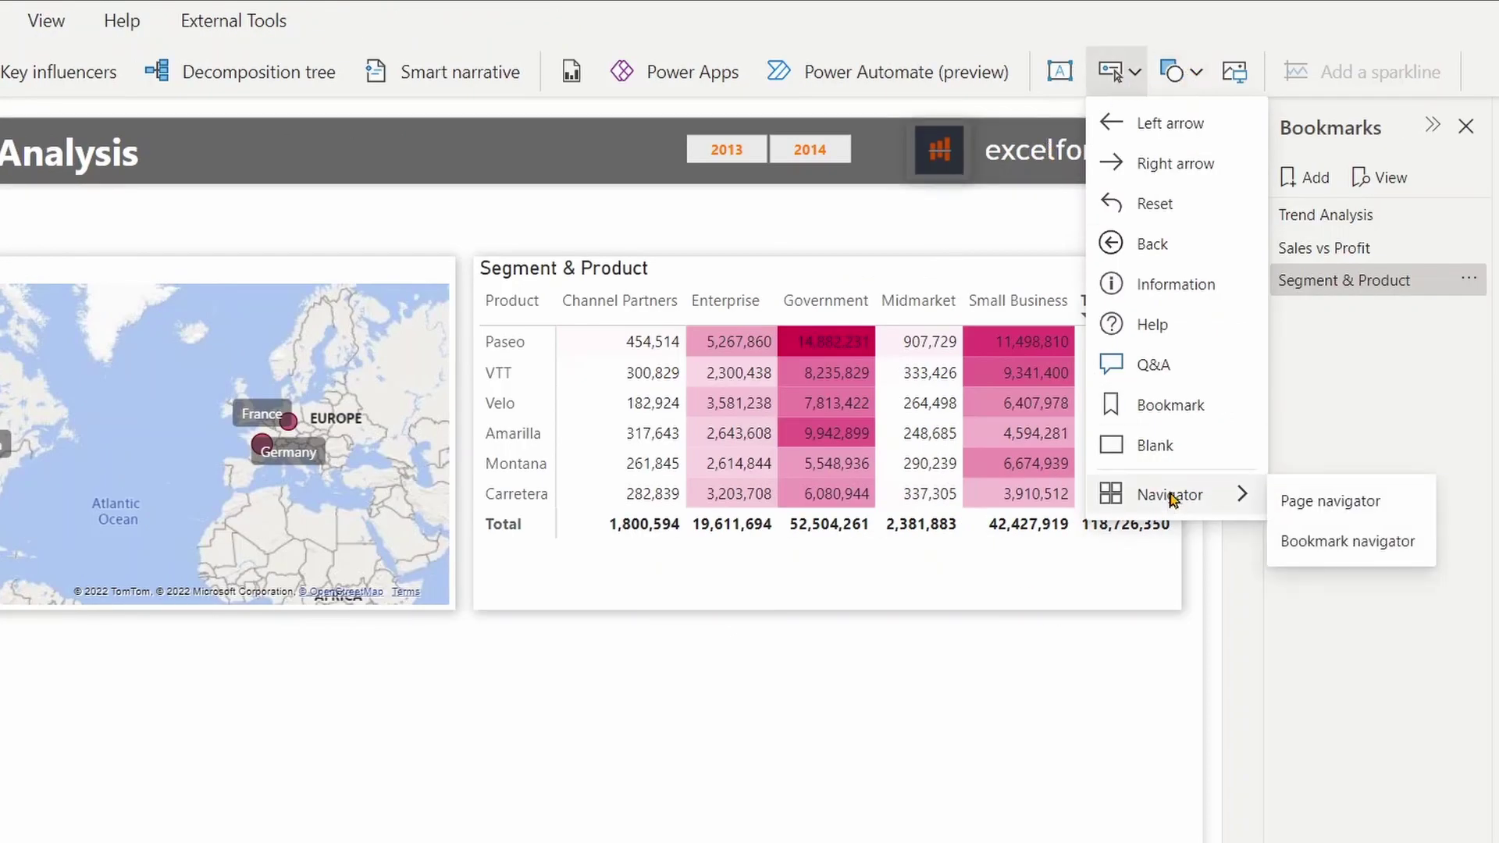
{"action": "left_click", "coordinate": [1366, 544]}
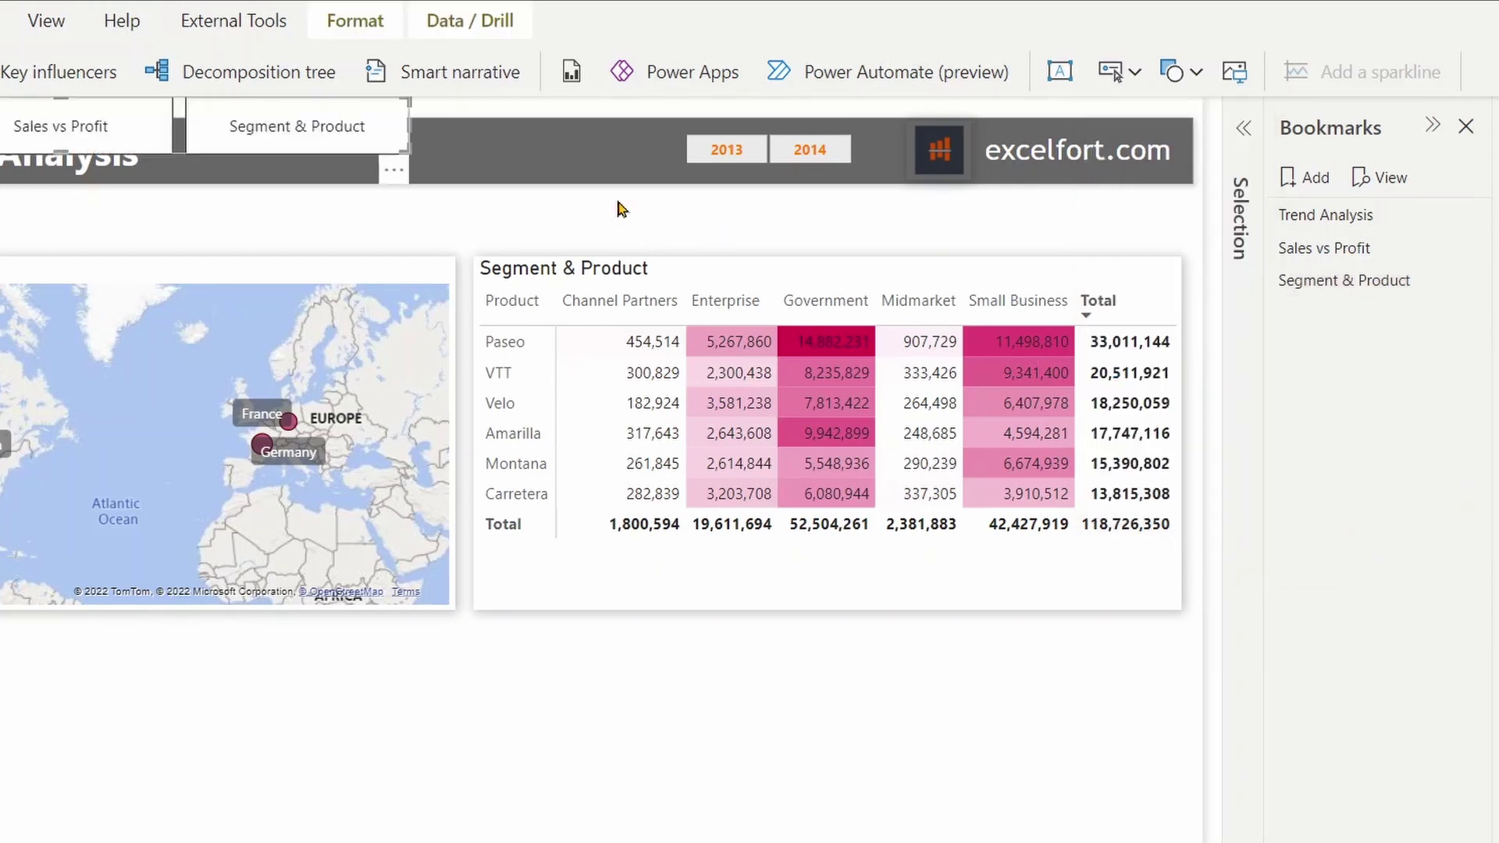
{"action": "left_click_drag", "start_coordinate": [605, 605], "coordinate": [722, 695]}
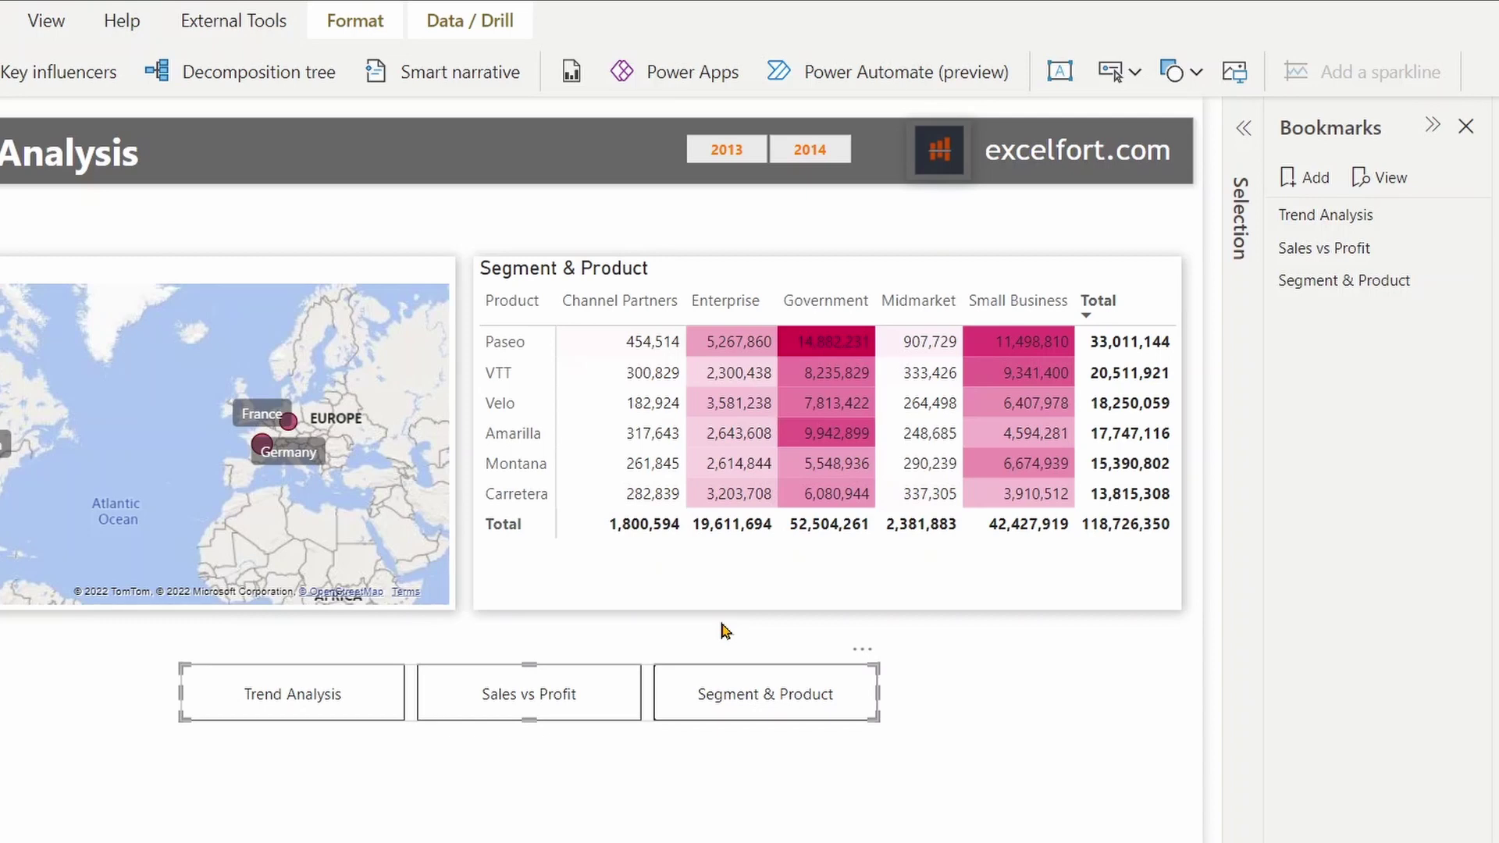
- Group the Trend Analysis, Sales vs Profit and Segment & Product bookmarks together
{"action": "left_click", "coordinate": [1354, 221]}
{"action": "left_click", "coordinate": [1344, 250], "text": "ctrl"}
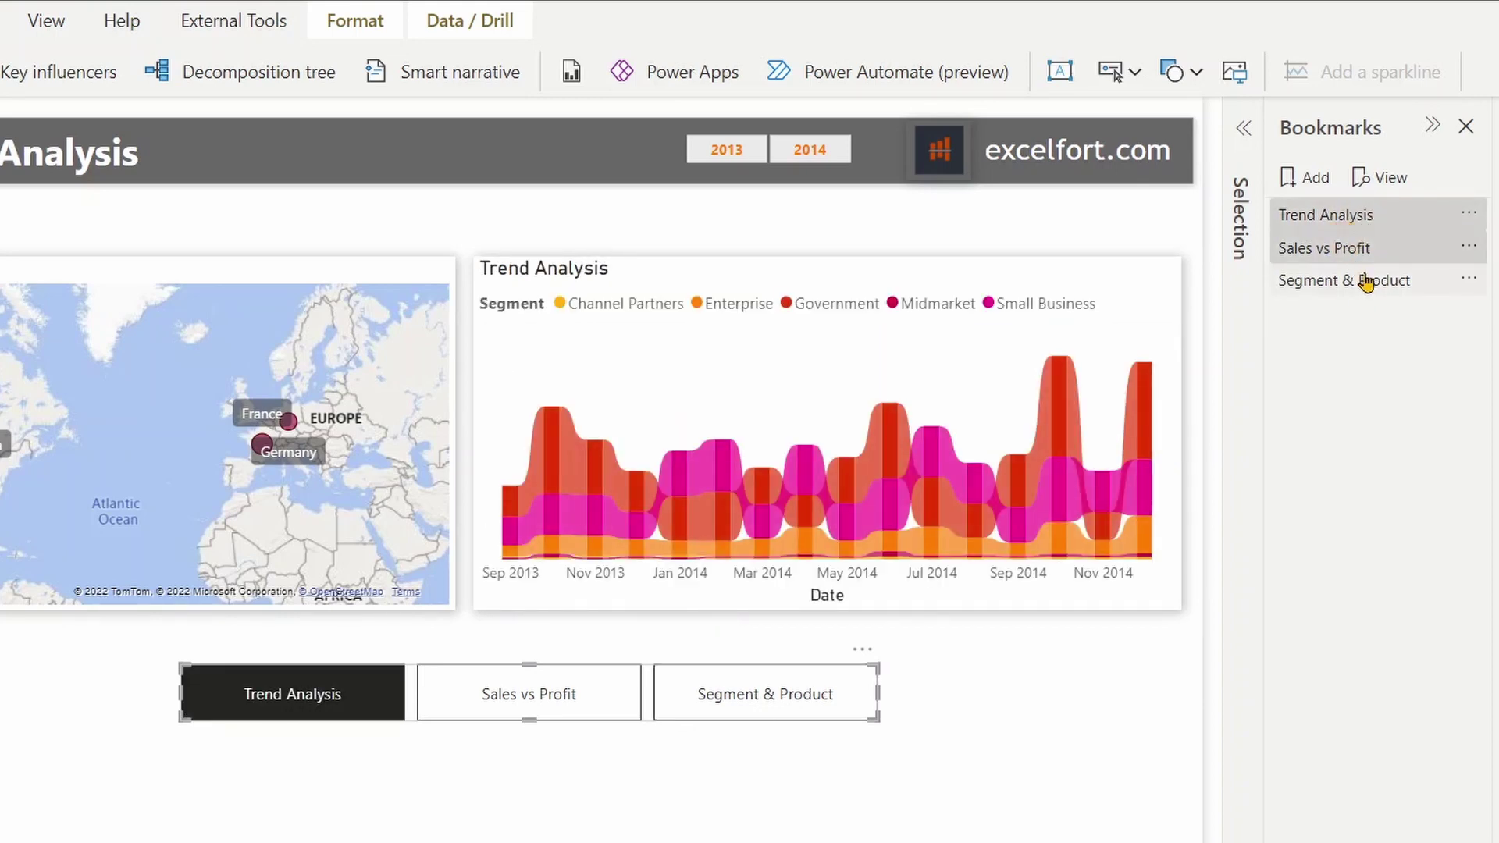
{"action": "left_click", "coordinate": [1366, 282], "text": "ctrl"}
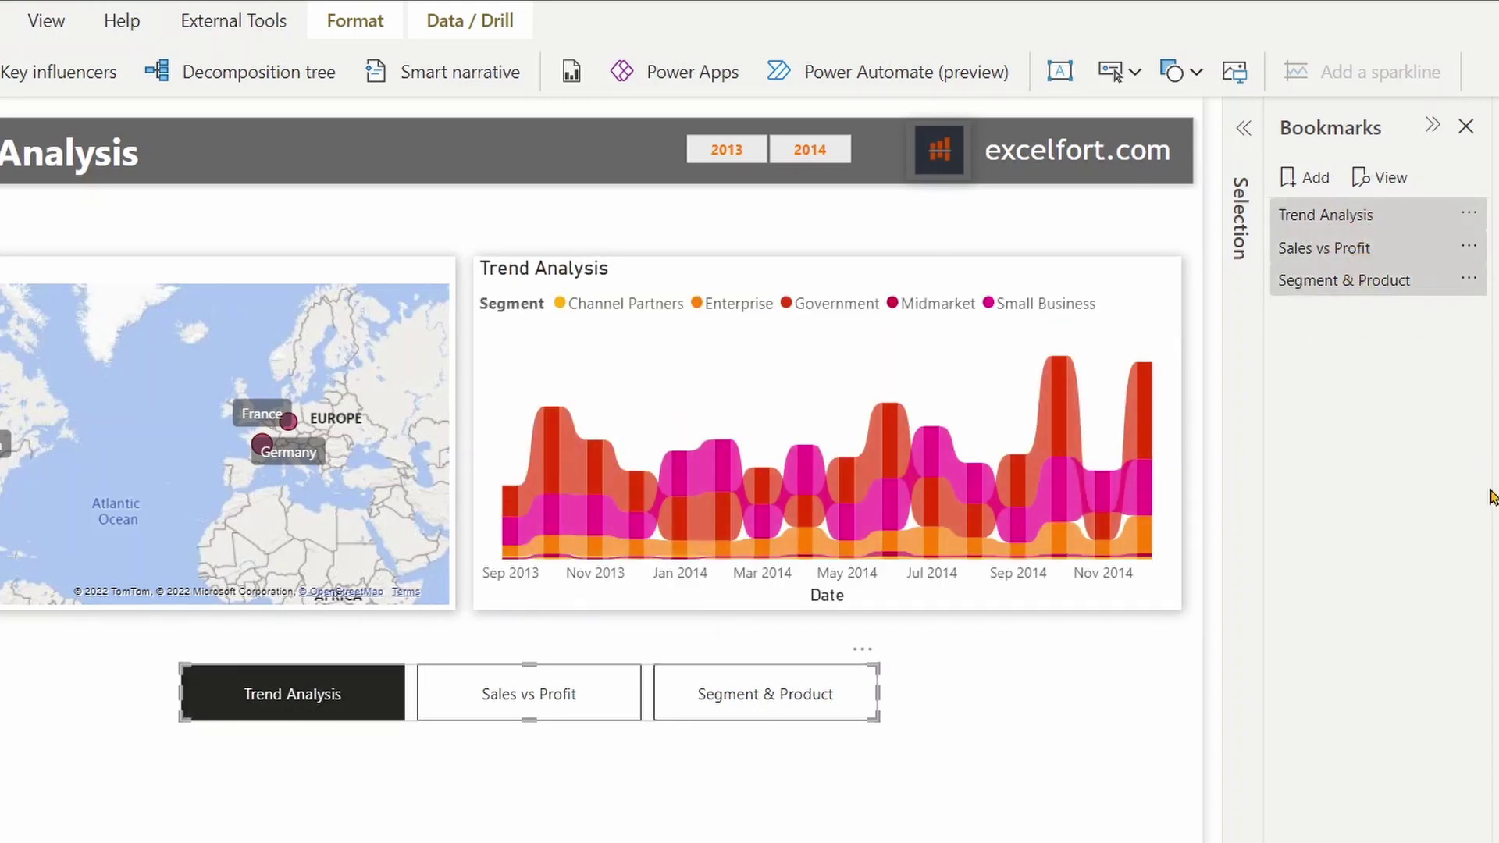
{"action": "right_click", "coordinate": [1380, 248]}
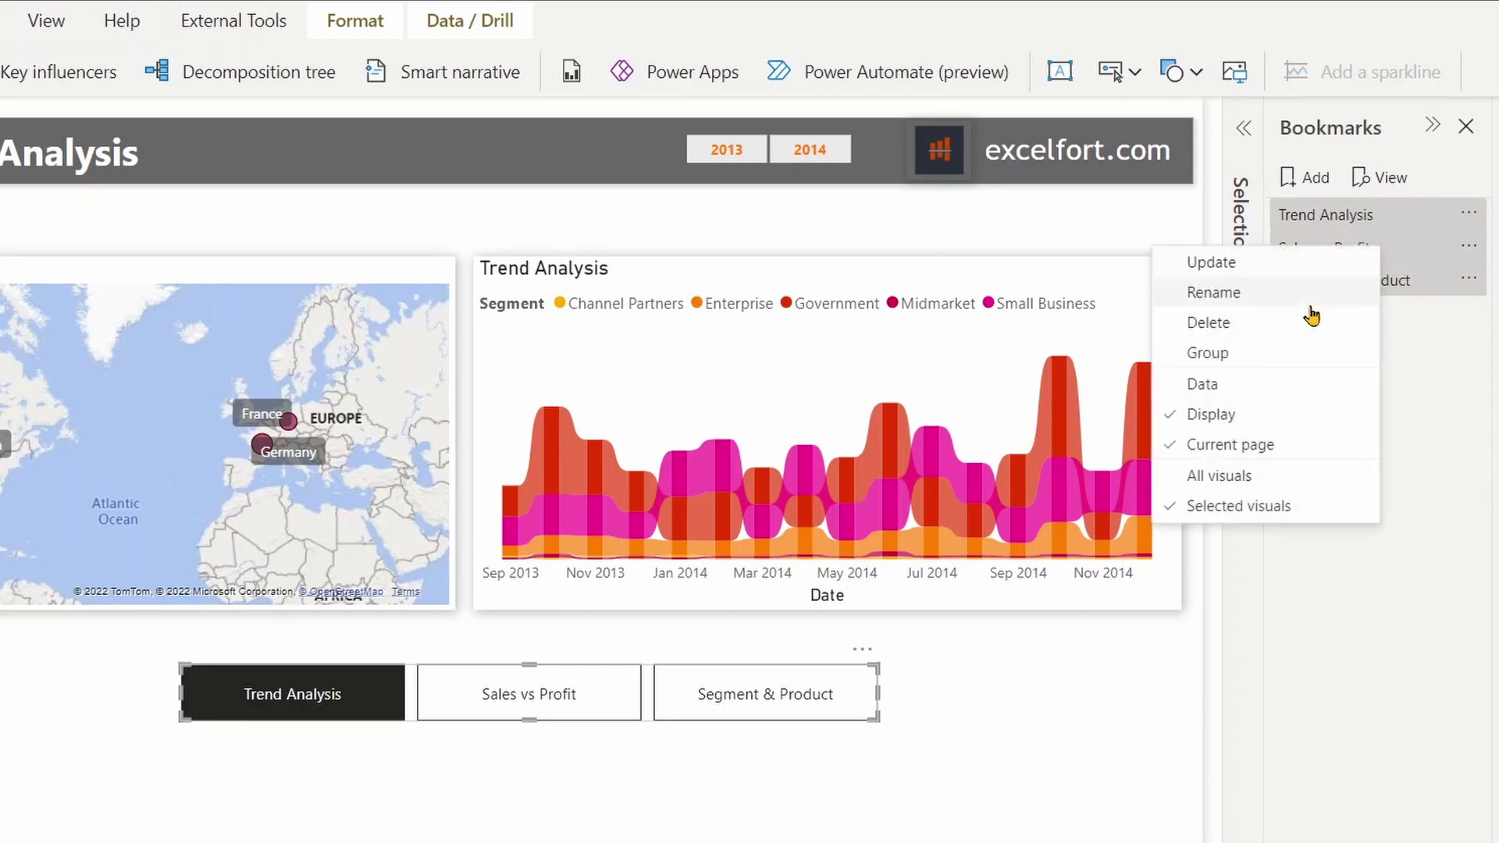
{"action": "left_click", "coordinate": [1275, 356]}
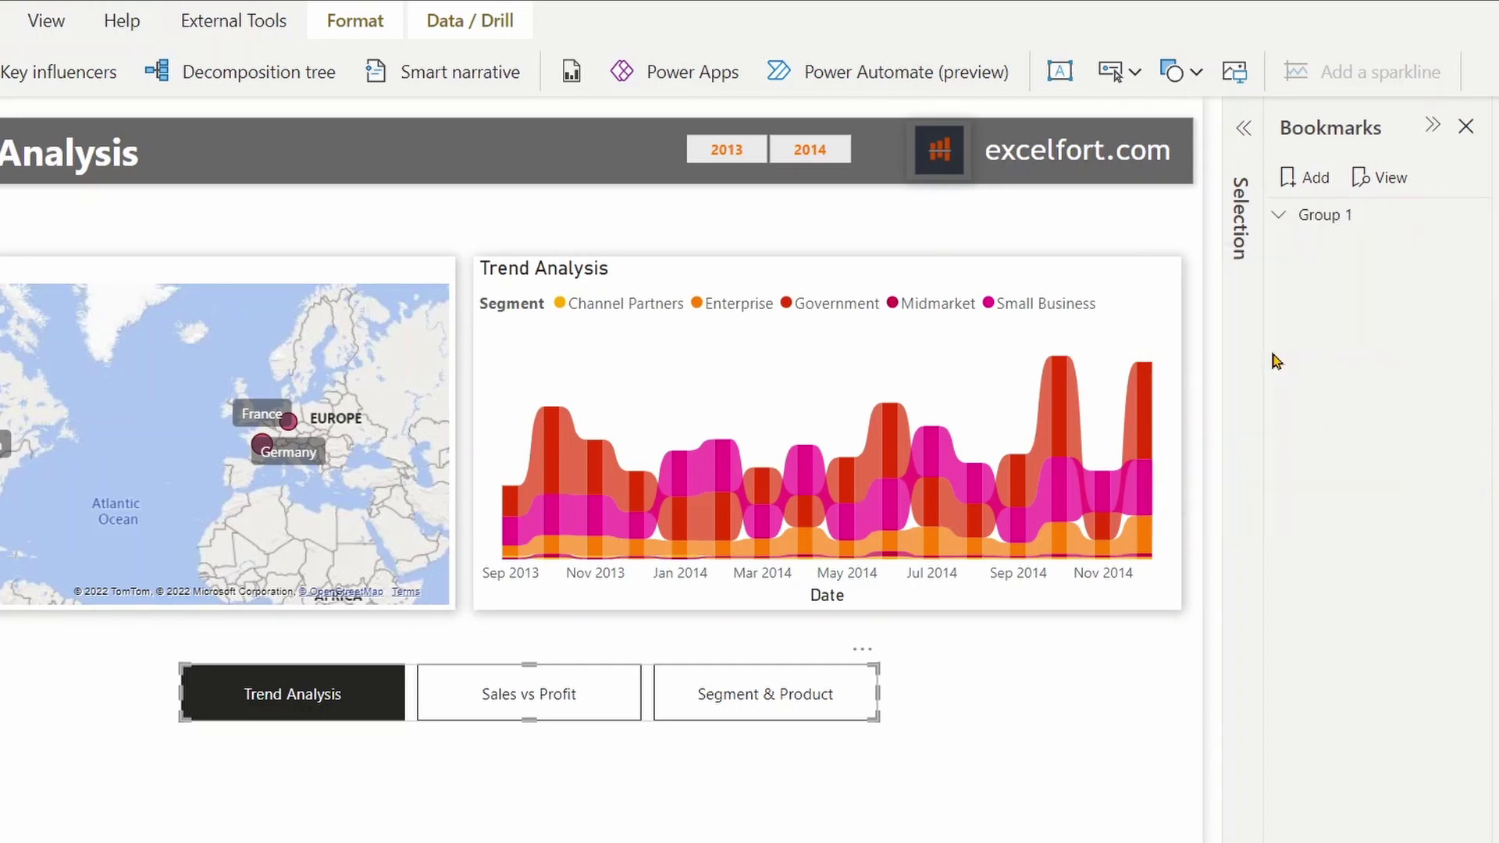
- Rename the new bookmark group Tab Visual and expand it to list its bookmarks
{"action": "double_click", "coordinate": [1349, 212]}
{"action": "type", "text": "Tab"}
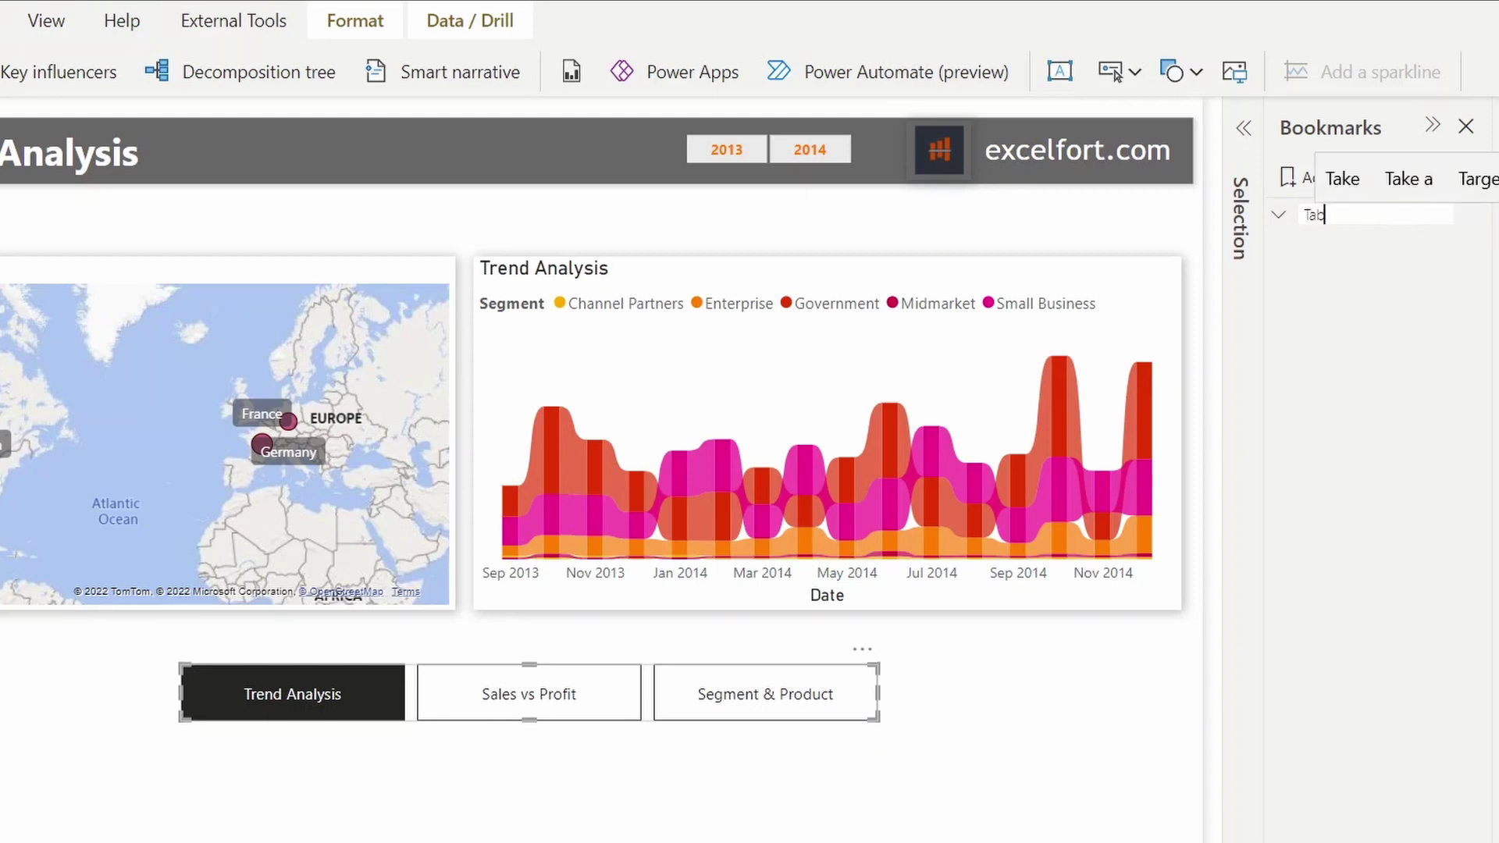
{"action": "type", "text": " Vis"}
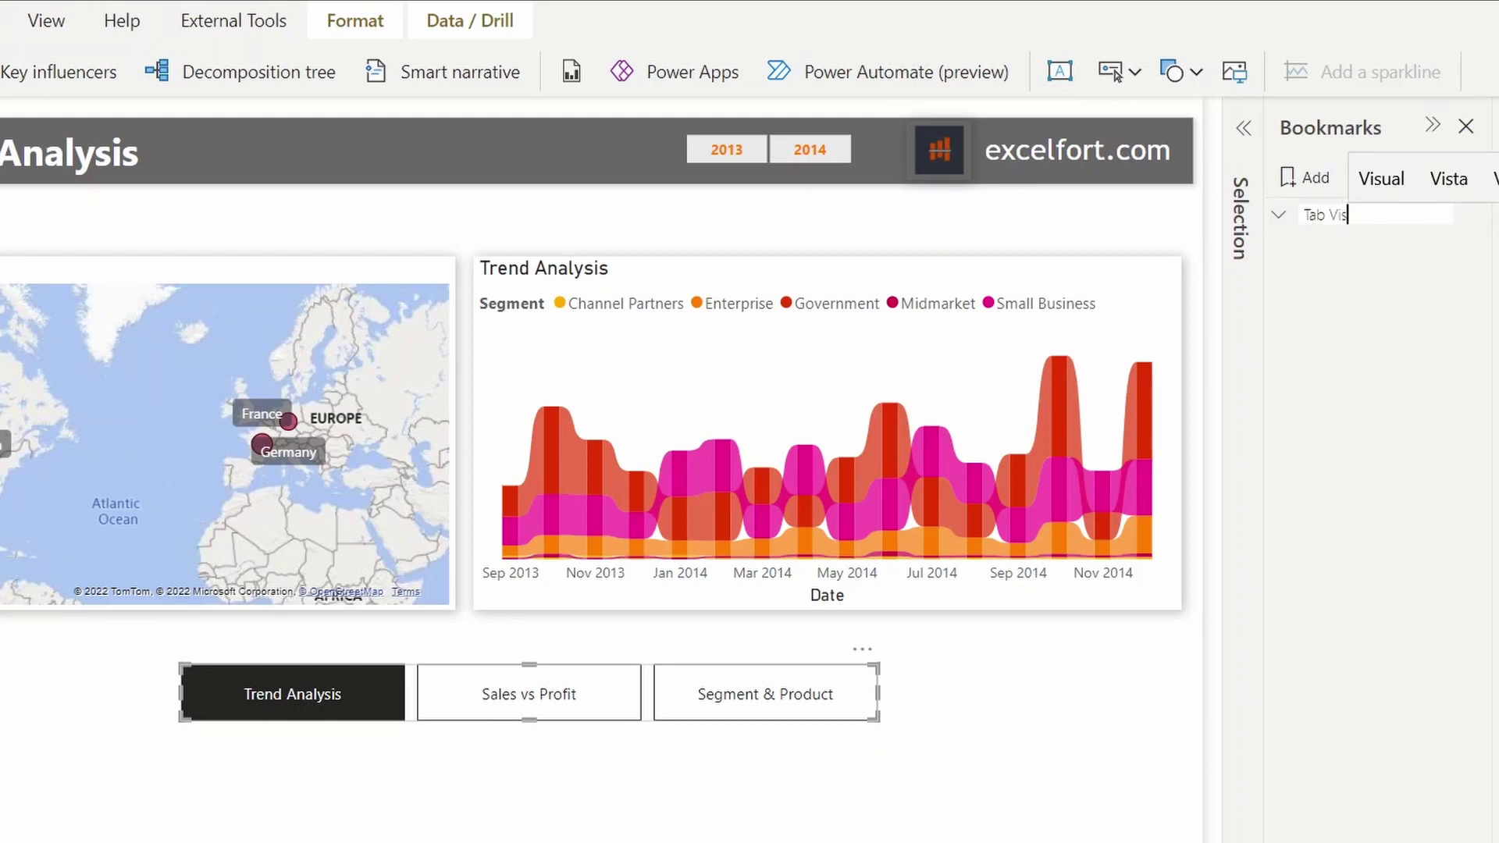
{"action": "type", "text": "ual"}
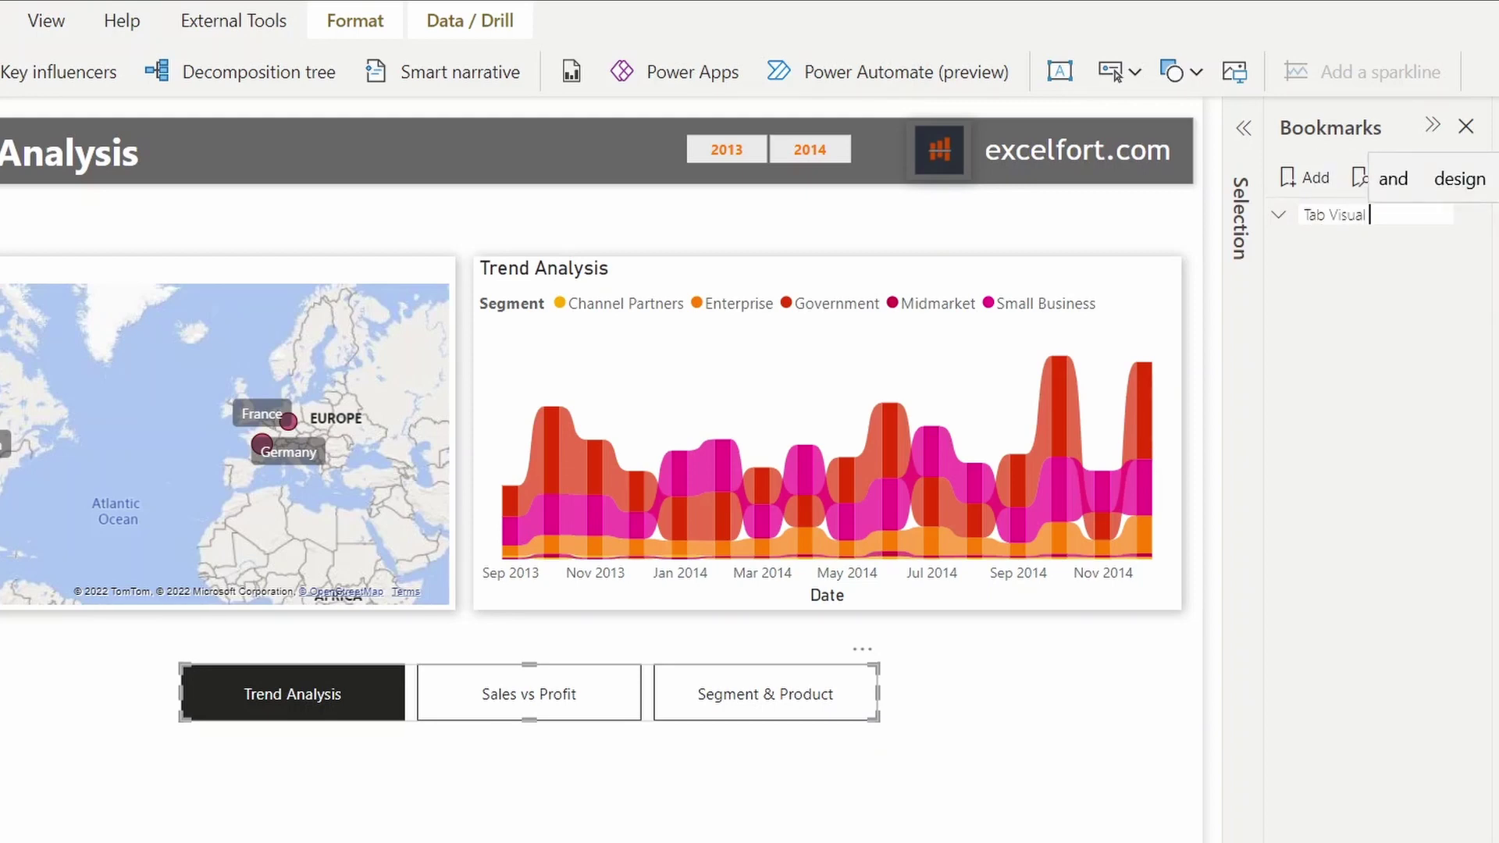
{"action": "left_click", "coordinate": [1365, 314]}
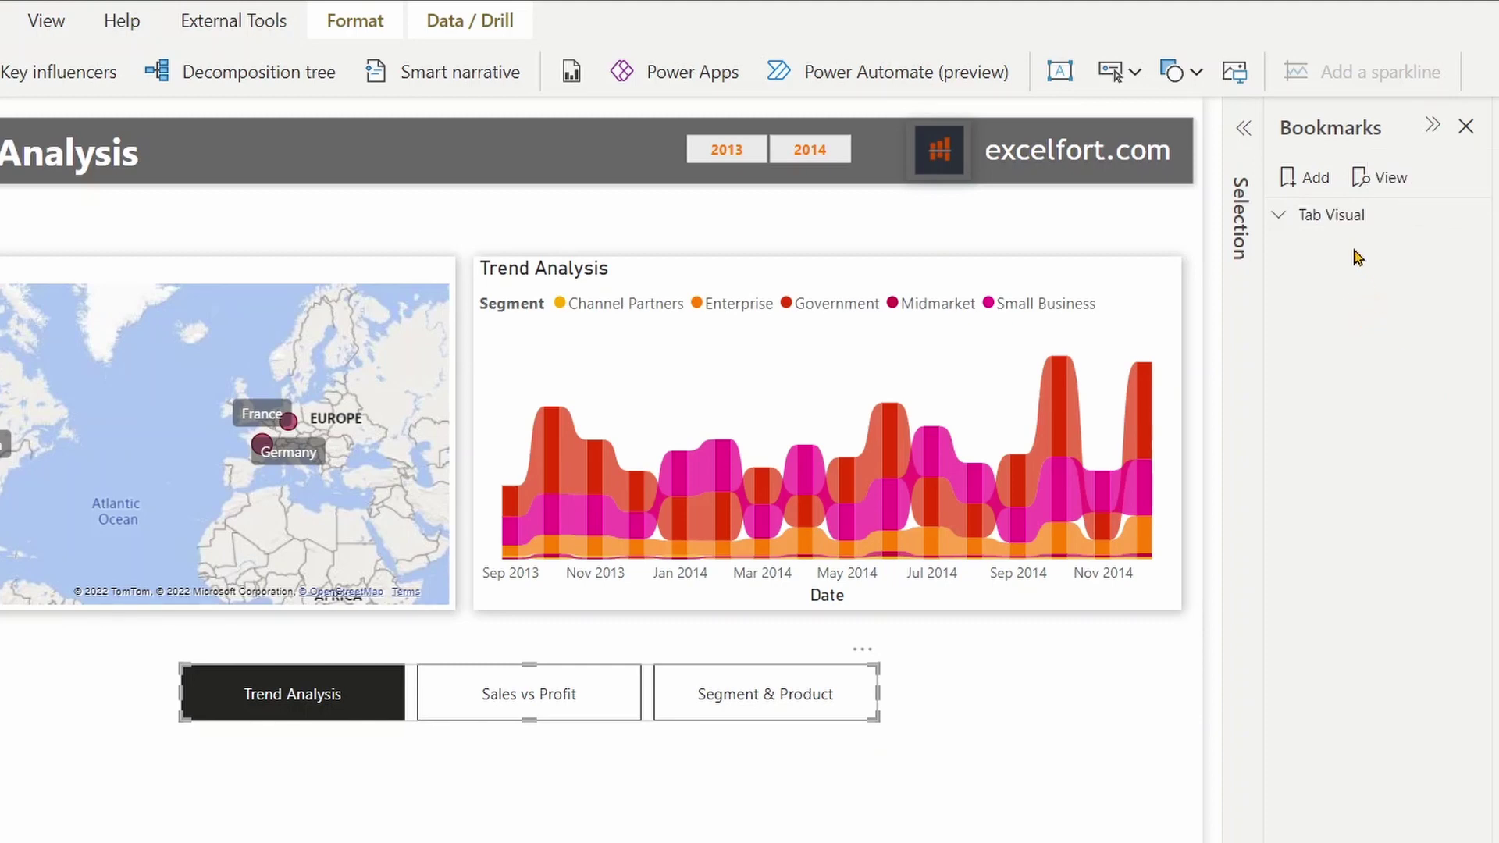
{"action": "left_click", "coordinate": [1280, 215]}
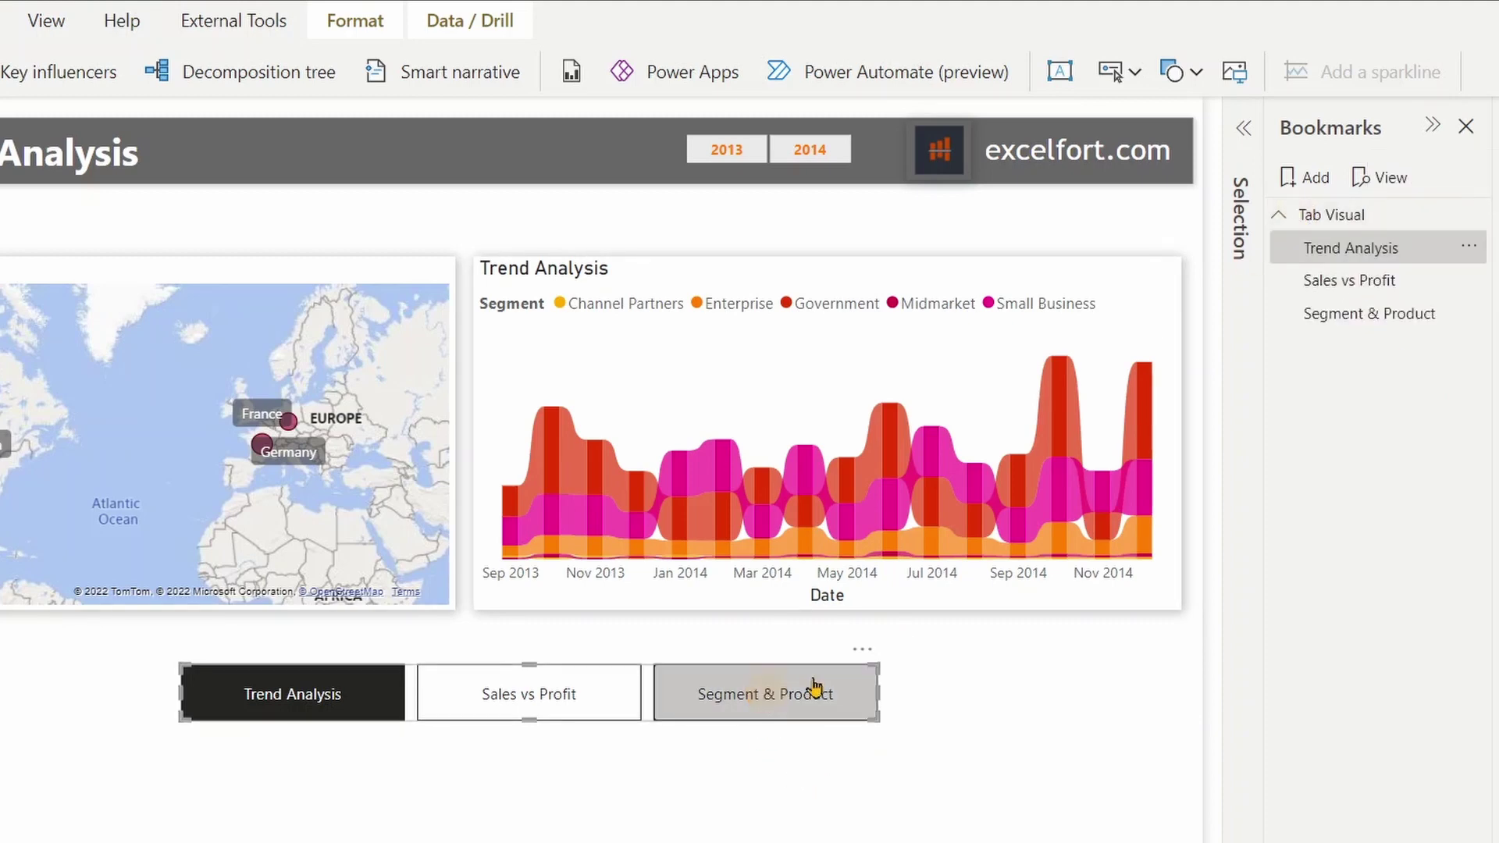
- Limit the bookmark navigator to the Tab Visual bookmark group
{"action": "left_click", "coordinate": [1472, 125]}
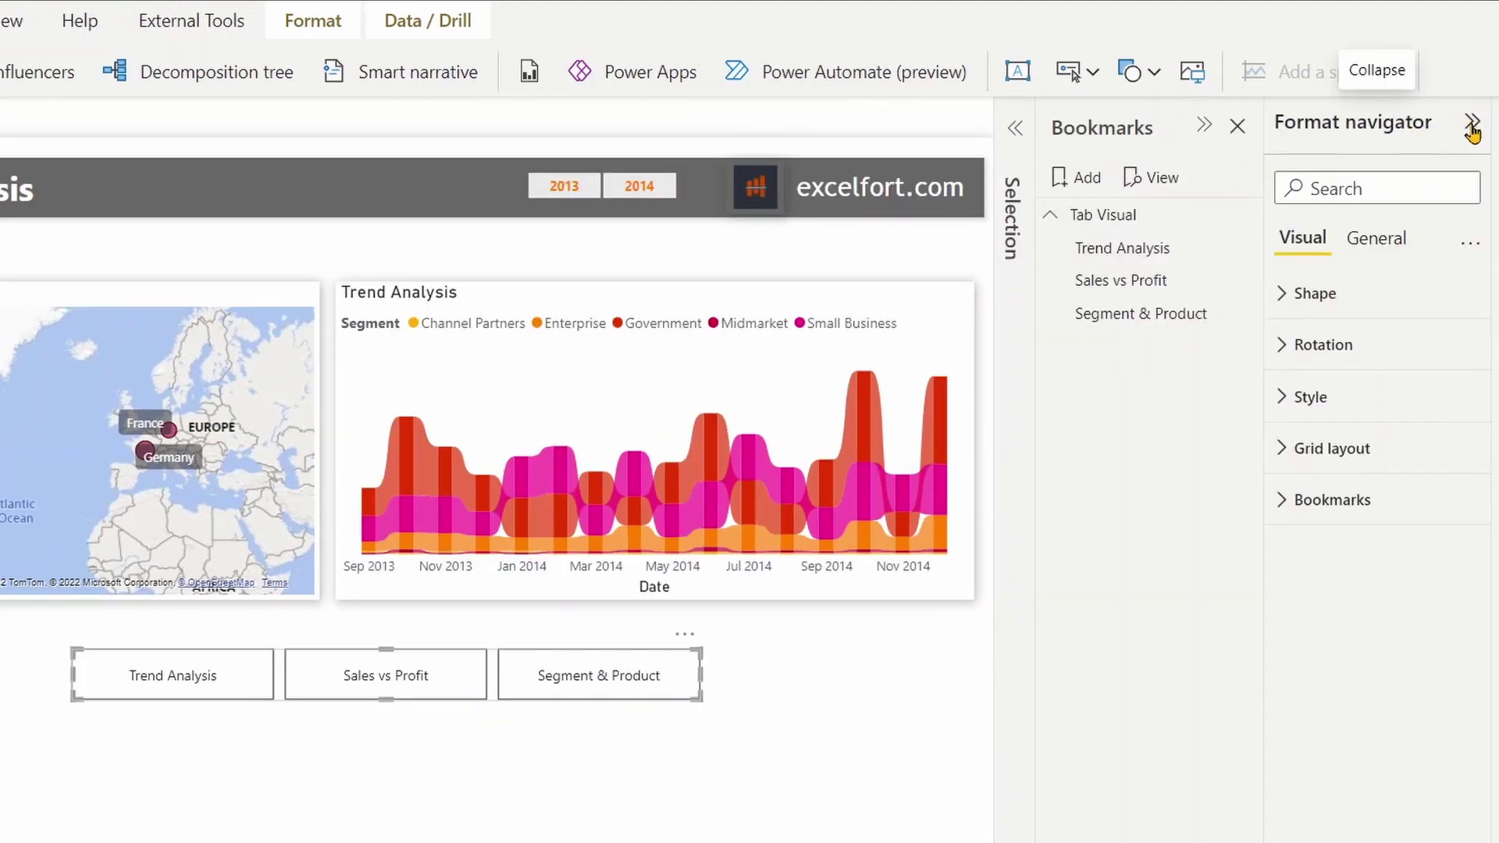
{"action": "left_click", "coordinate": [1294, 503]}
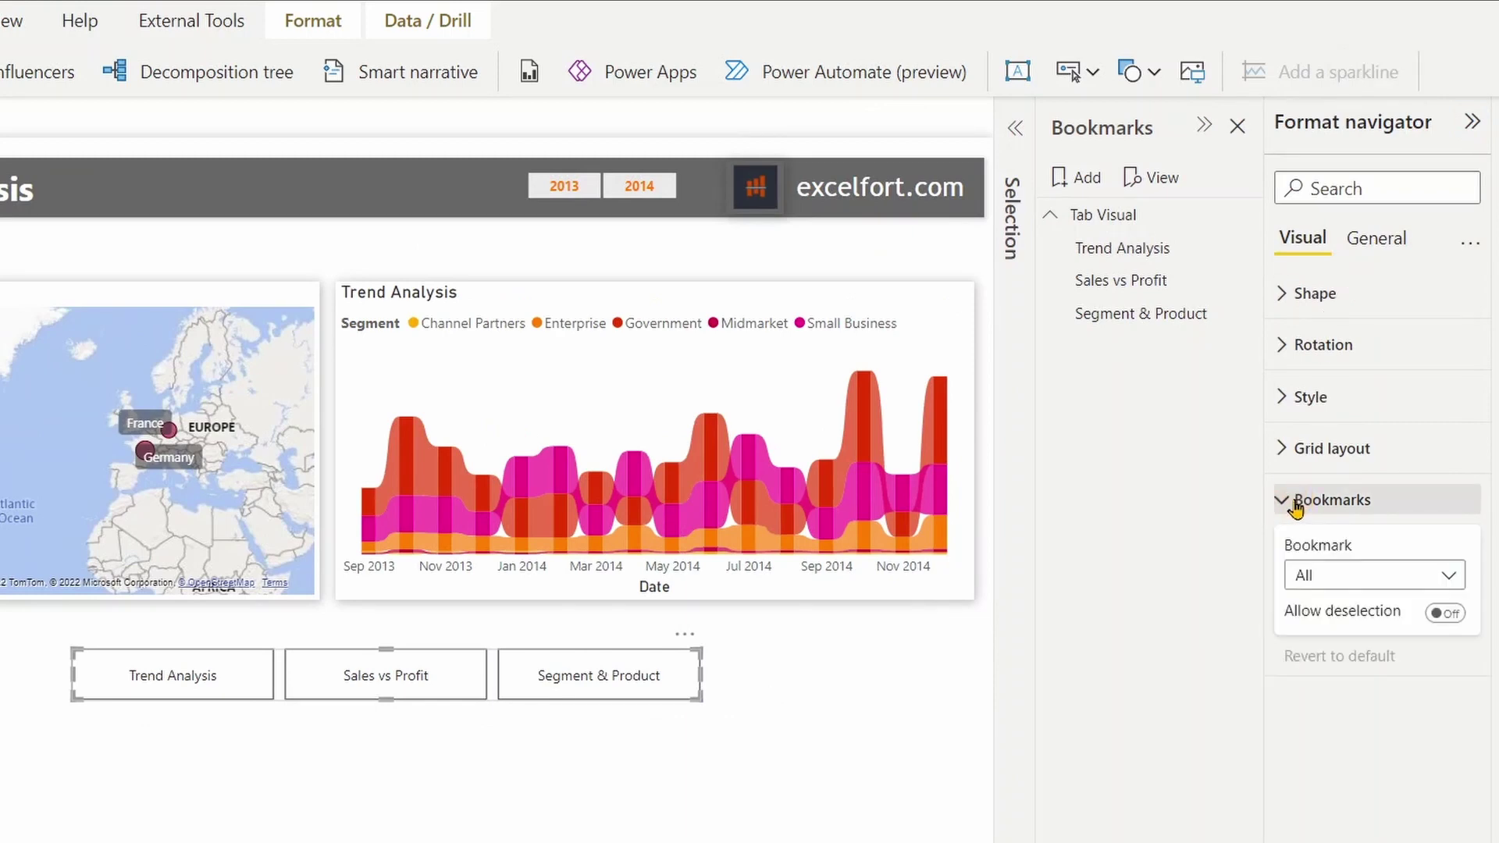
{"action": "left_click", "coordinate": [1376, 575]}
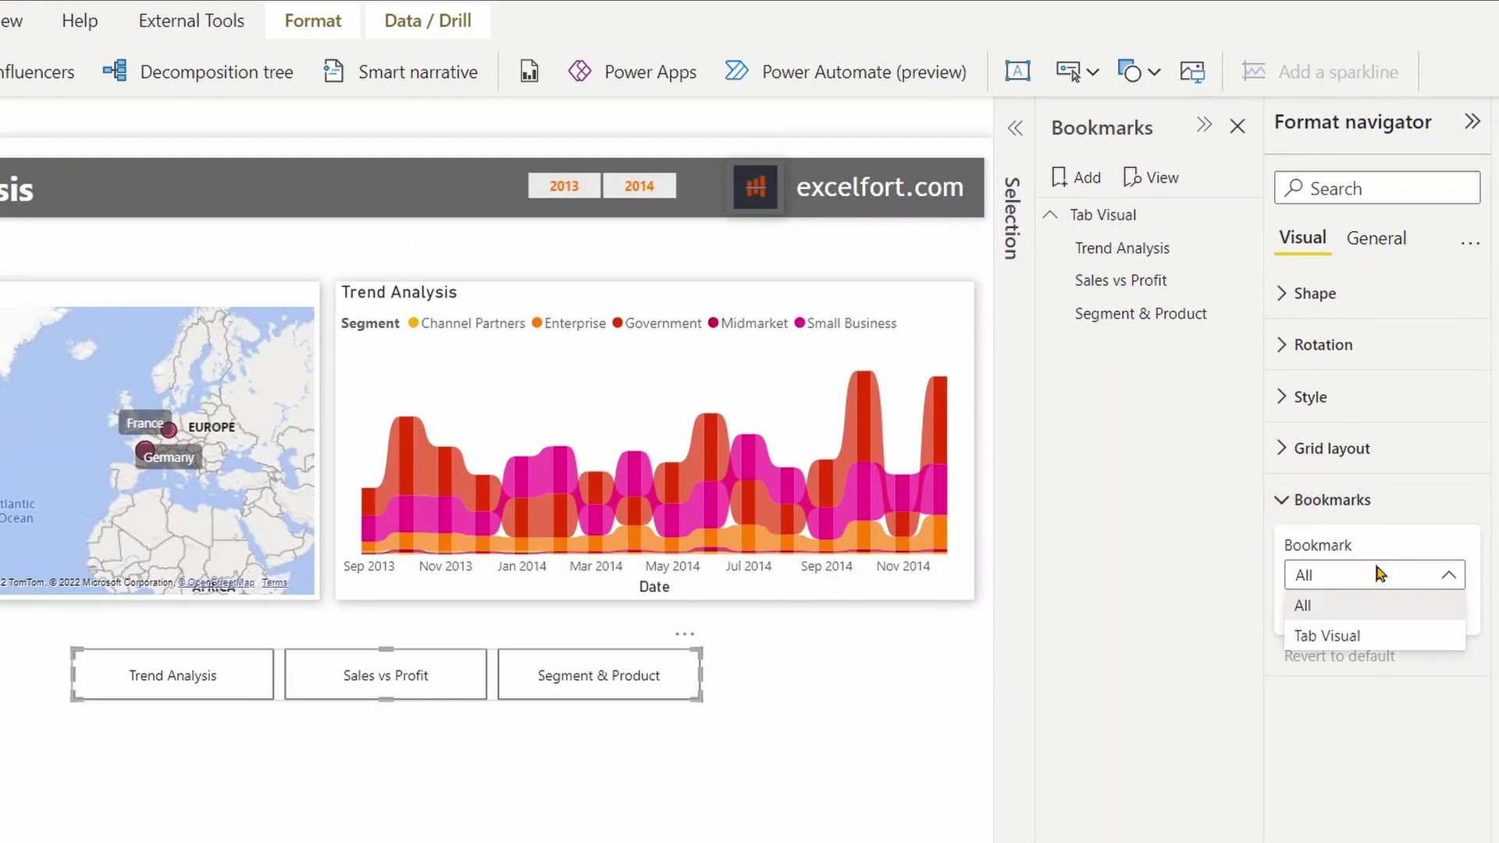
{"action": "left_click", "coordinate": [1351, 638]}
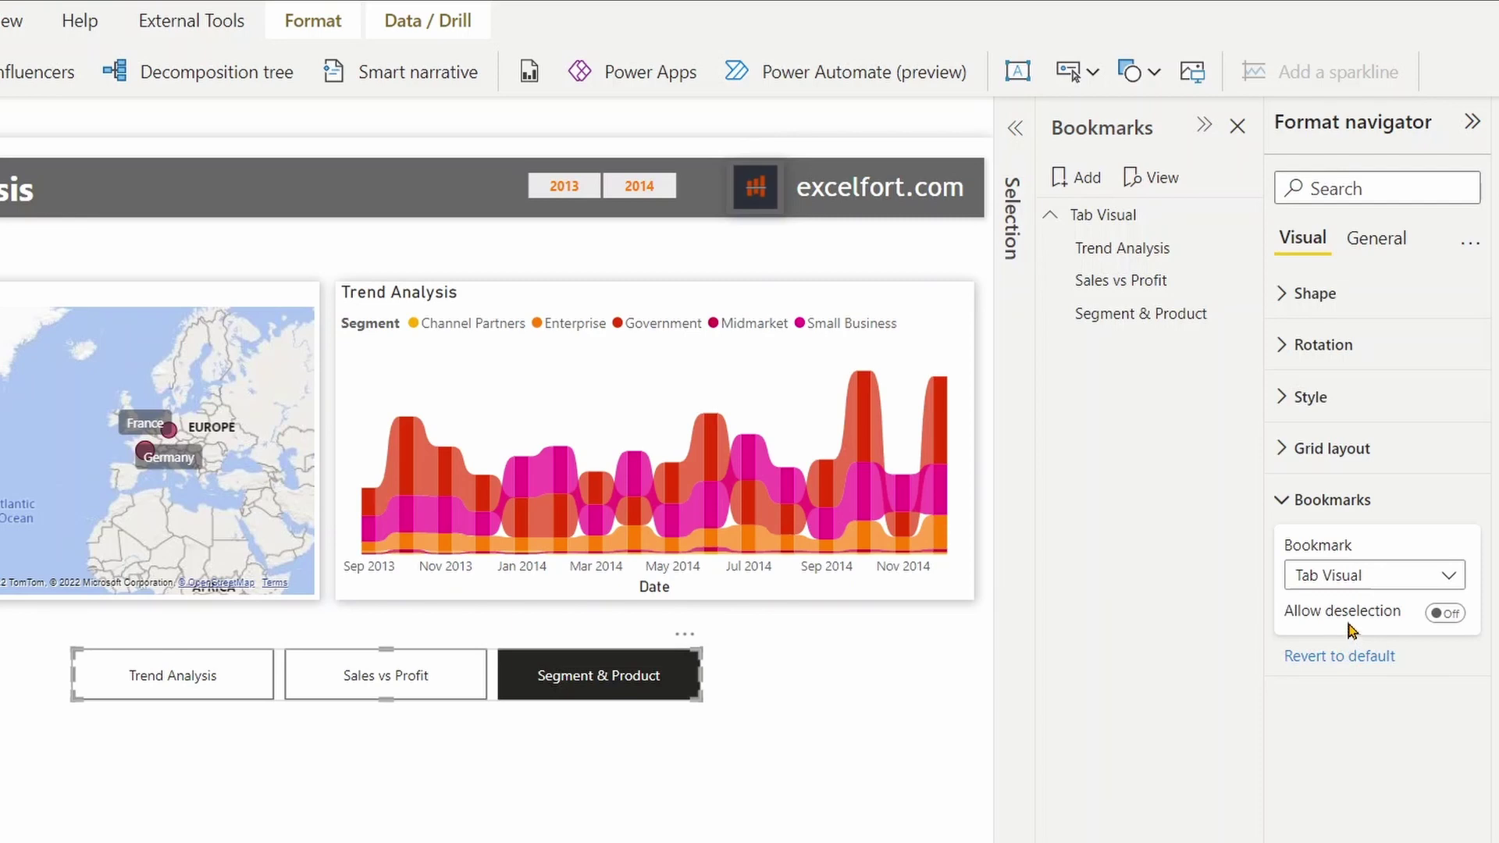
{"action": "left_click", "coordinate": [1472, 121]}
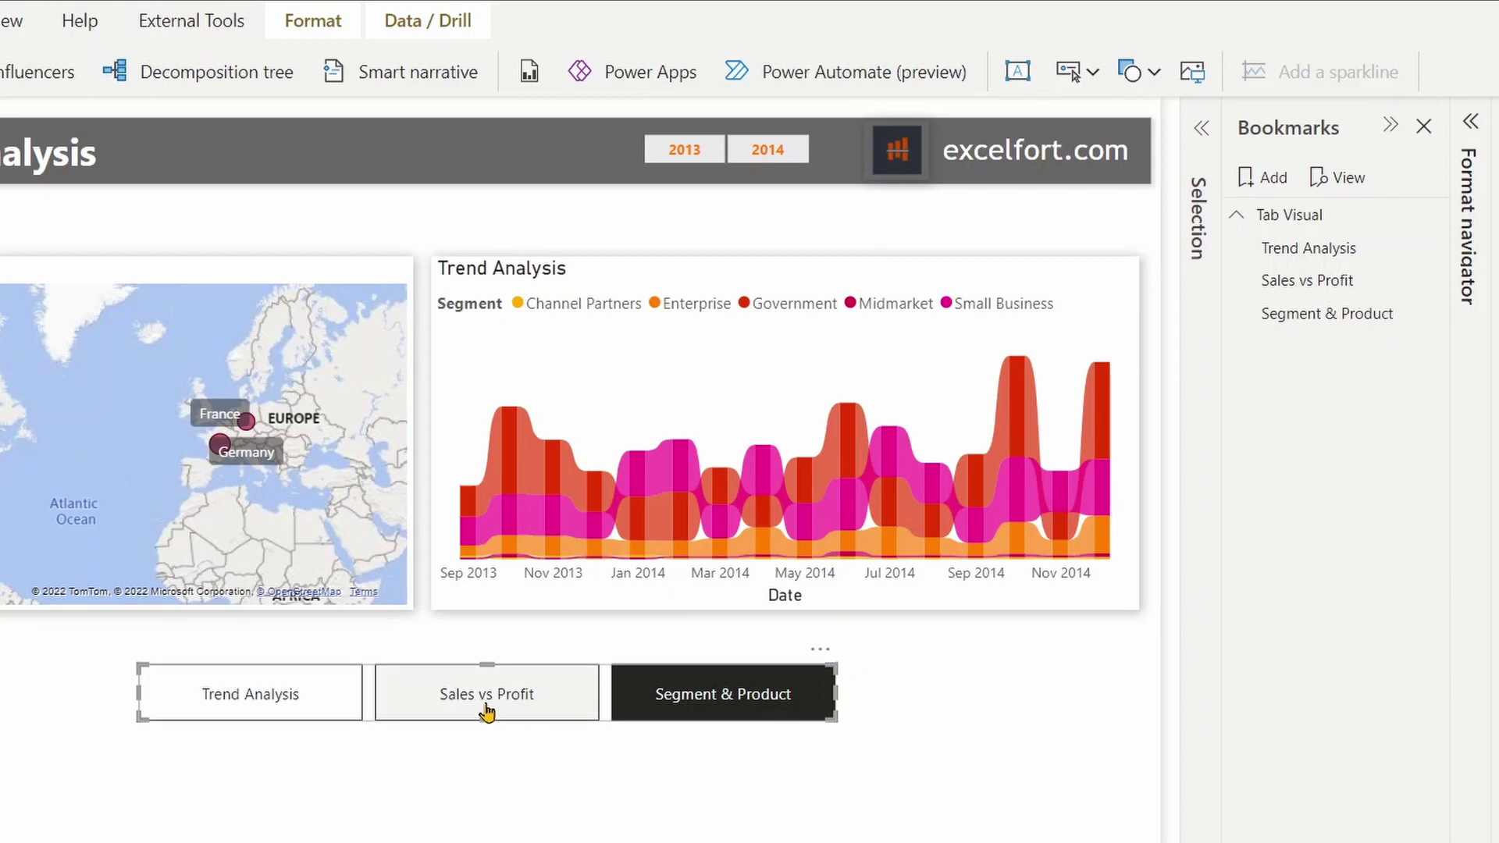
- Move the bookmark navigator directly above the Trend Analysis chart, shrink it to fit beneath the header and deselect it
{"action": "left_click_drag", "start_coordinate": [481, 700], "coordinate": [786, 234]}
{"action": "left_click_drag", "start_coordinate": [445, 190], "coordinate": [518, 213]}
{"action": "left_click", "coordinate": [507, 232]}
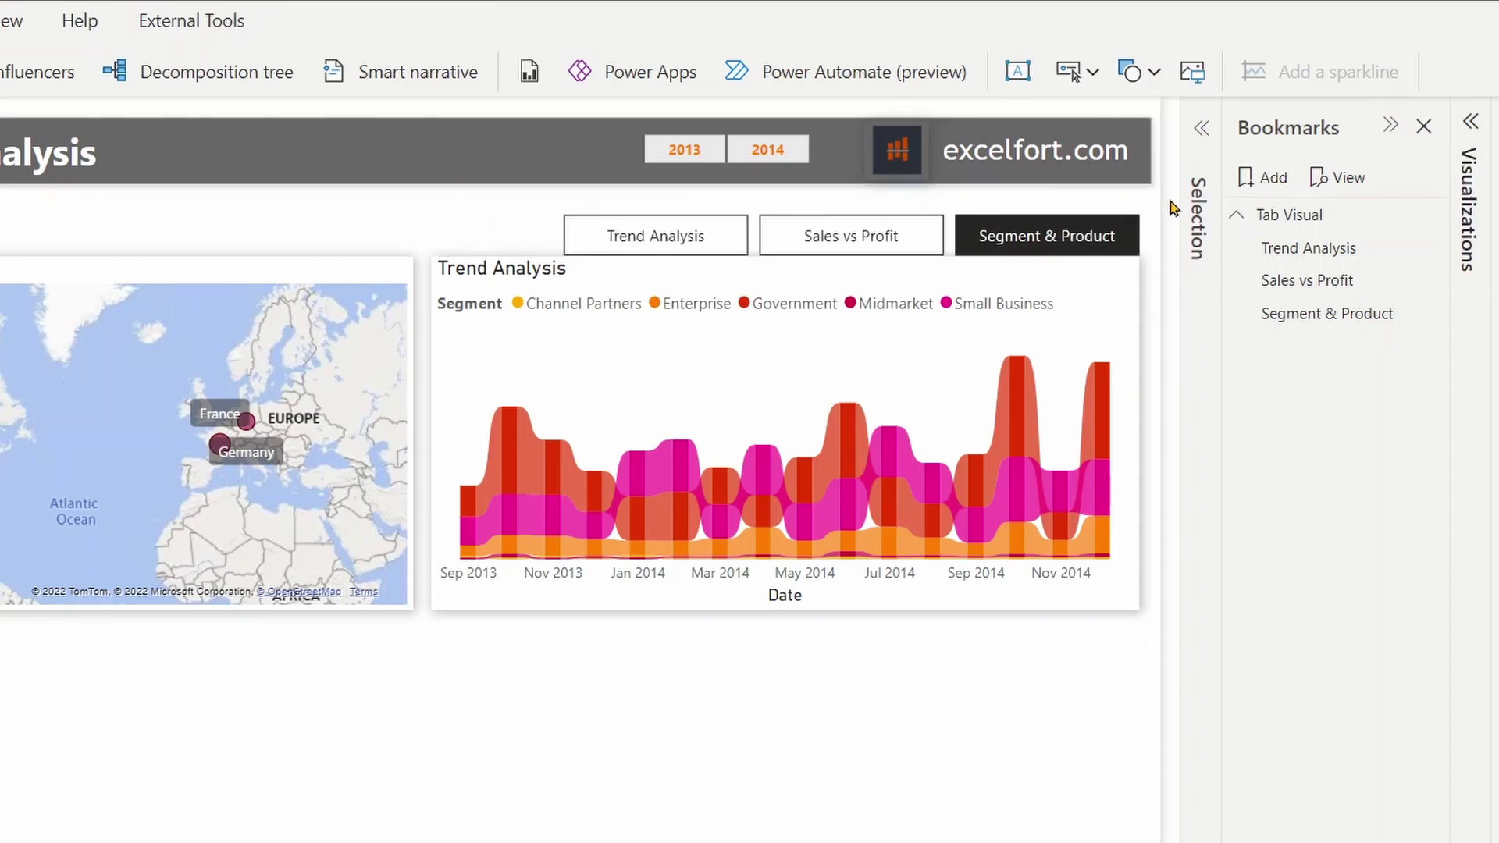
- Test the navigator by switching through Trend Analysis, Sales vs Profit and Segment & Product, then back to Sales vs Profit
{"action": "left_click", "coordinate": [646, 238]}
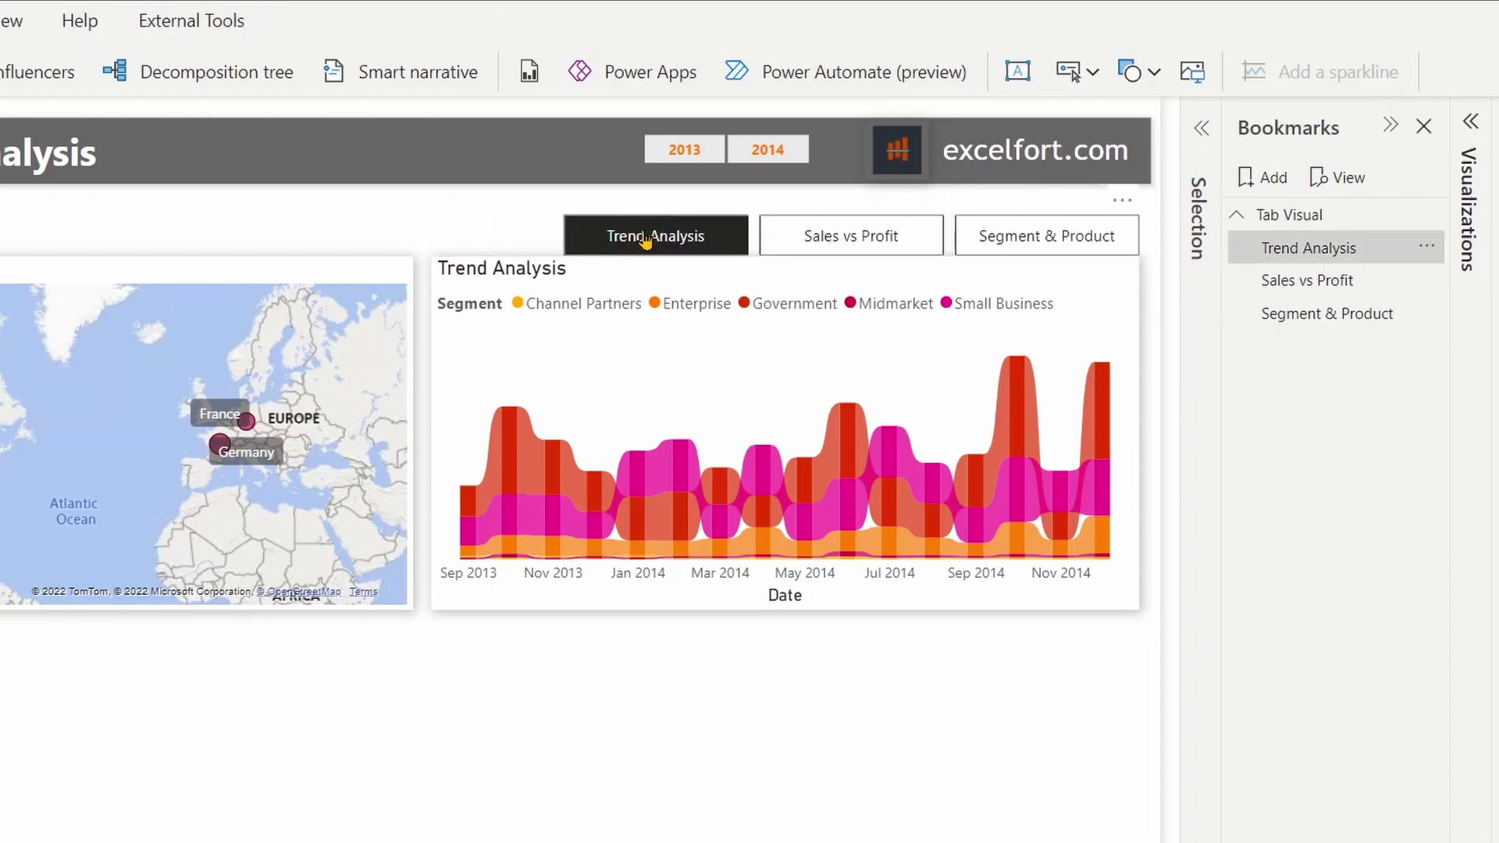
{"action": "left_click", "coordinate": [814, 236]}
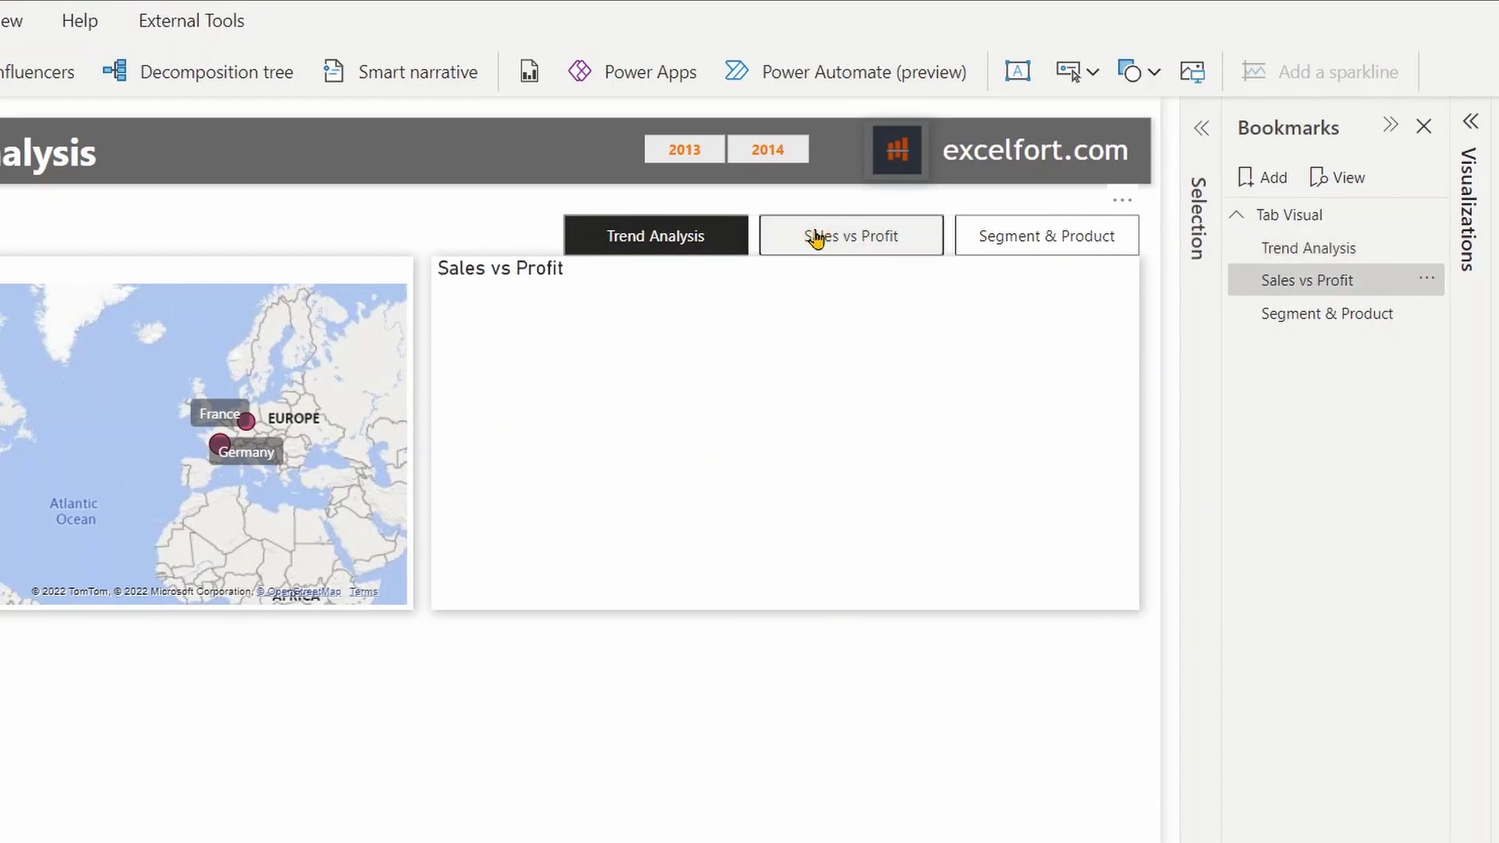
{"action": "left_click", "coordinate": [1042, 236]}
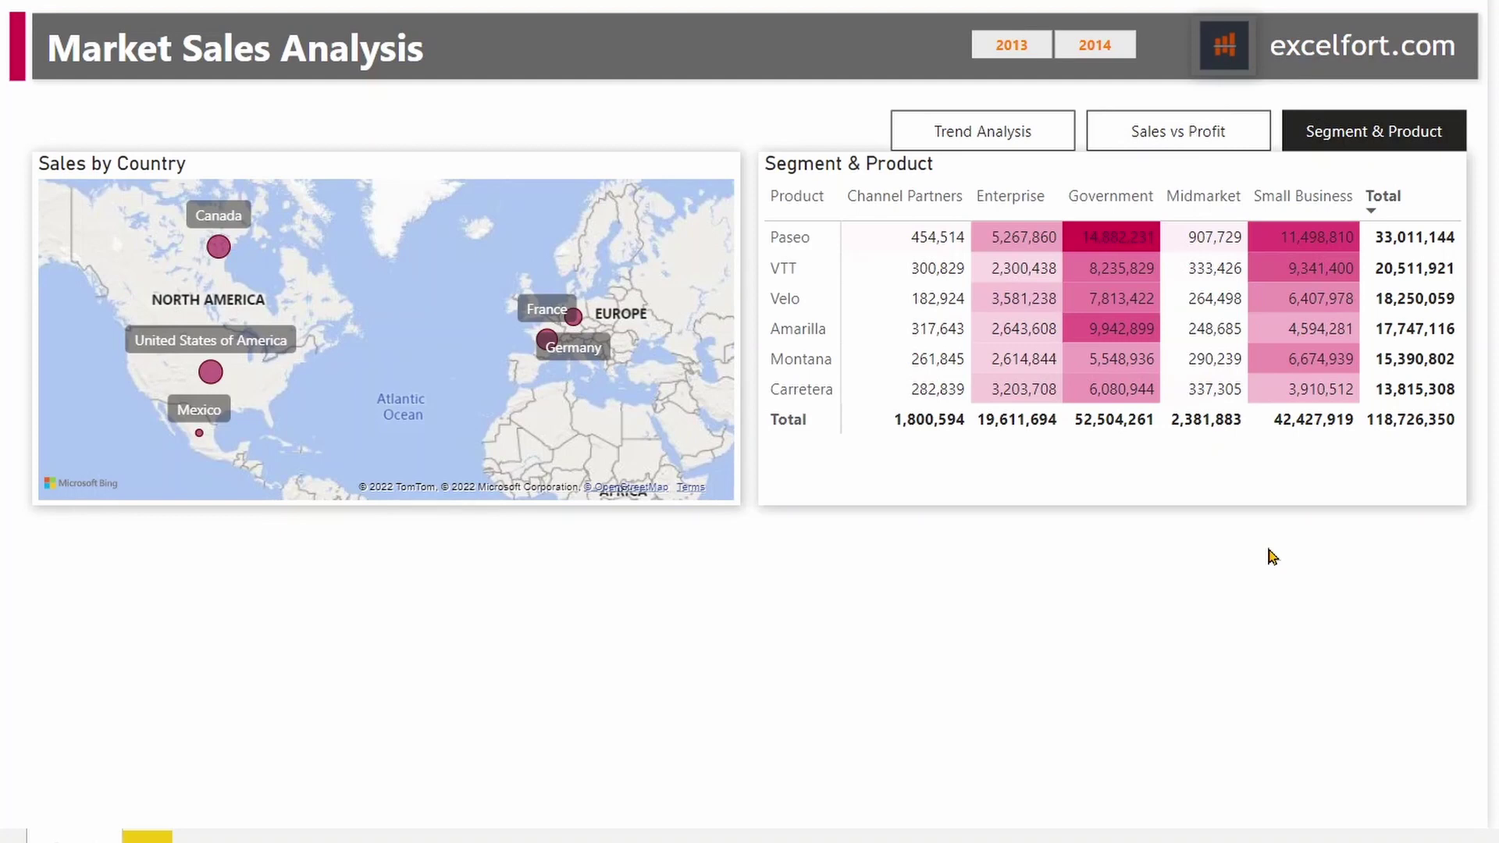
{"action": "left_click", "coordinate": [1178, 131]}
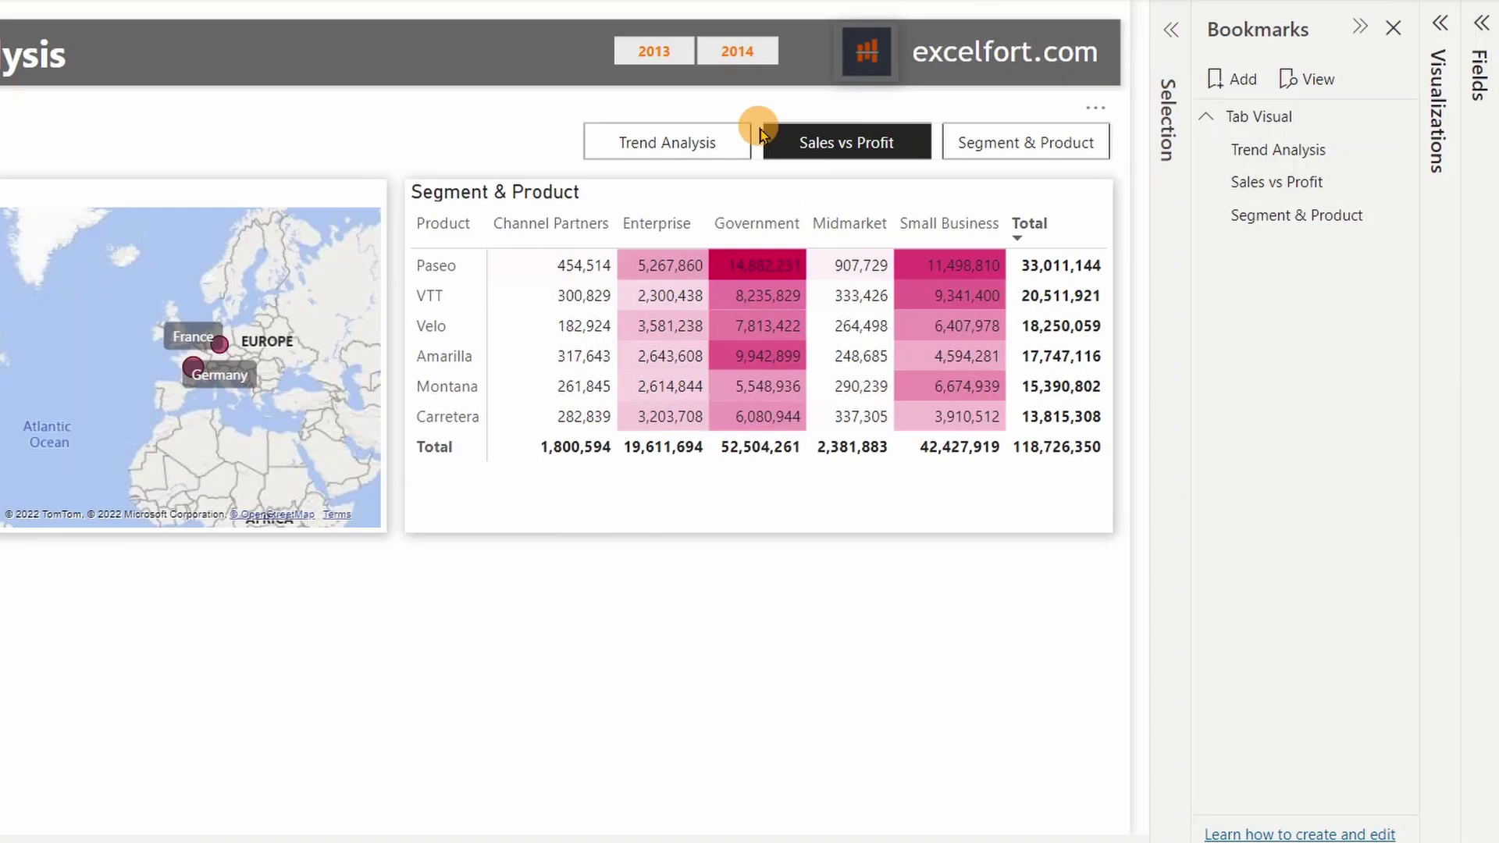
- Turn off the border of the bookmark navigator's buttons for the Default state
{"action": "left_click", "coordinate": [1117, 124]}
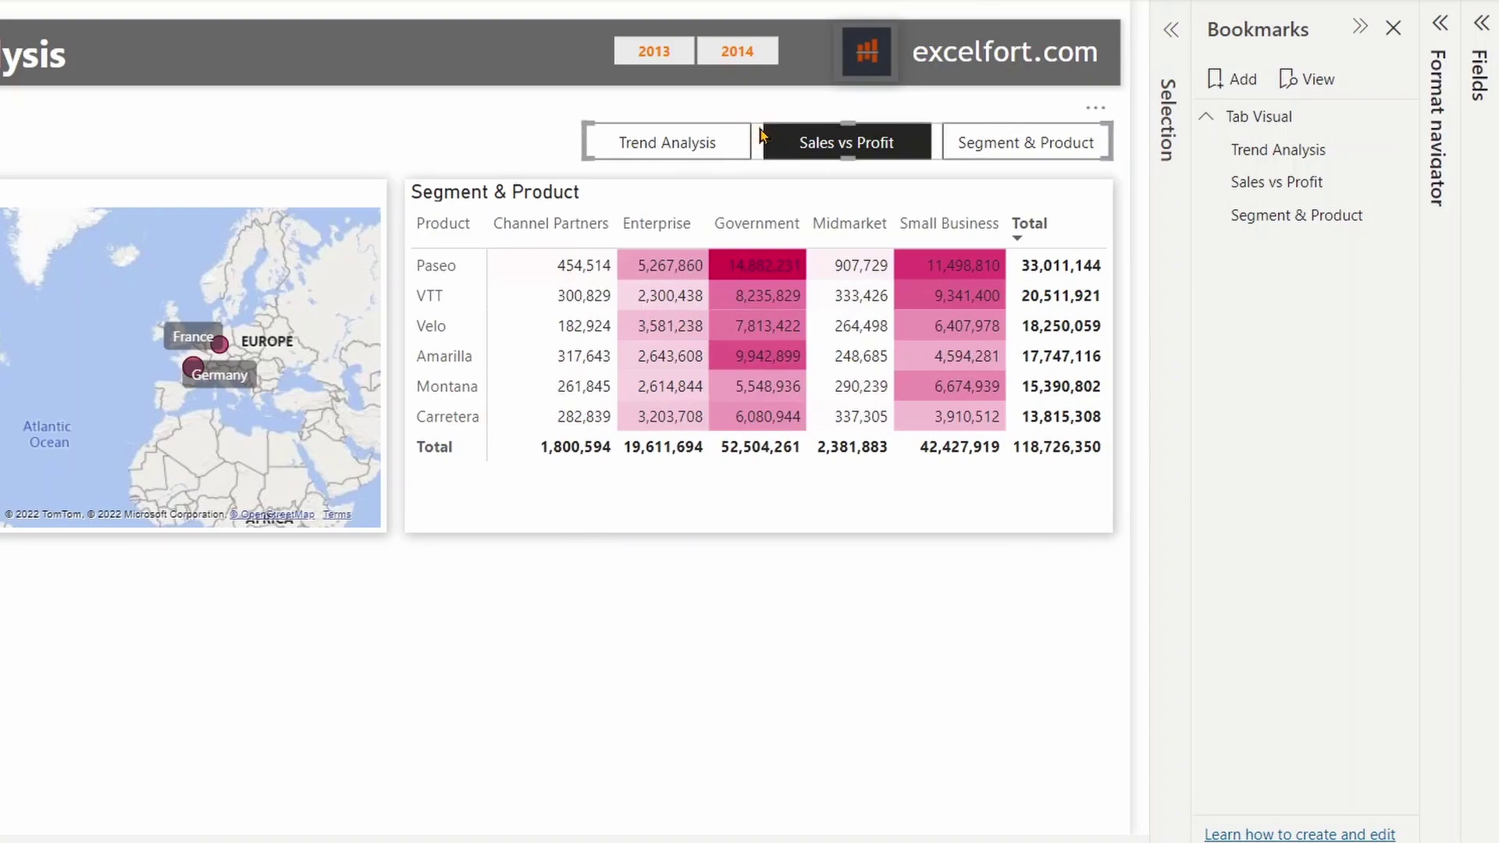
{"action": "left_click", "coordinate": [1360, 27]}
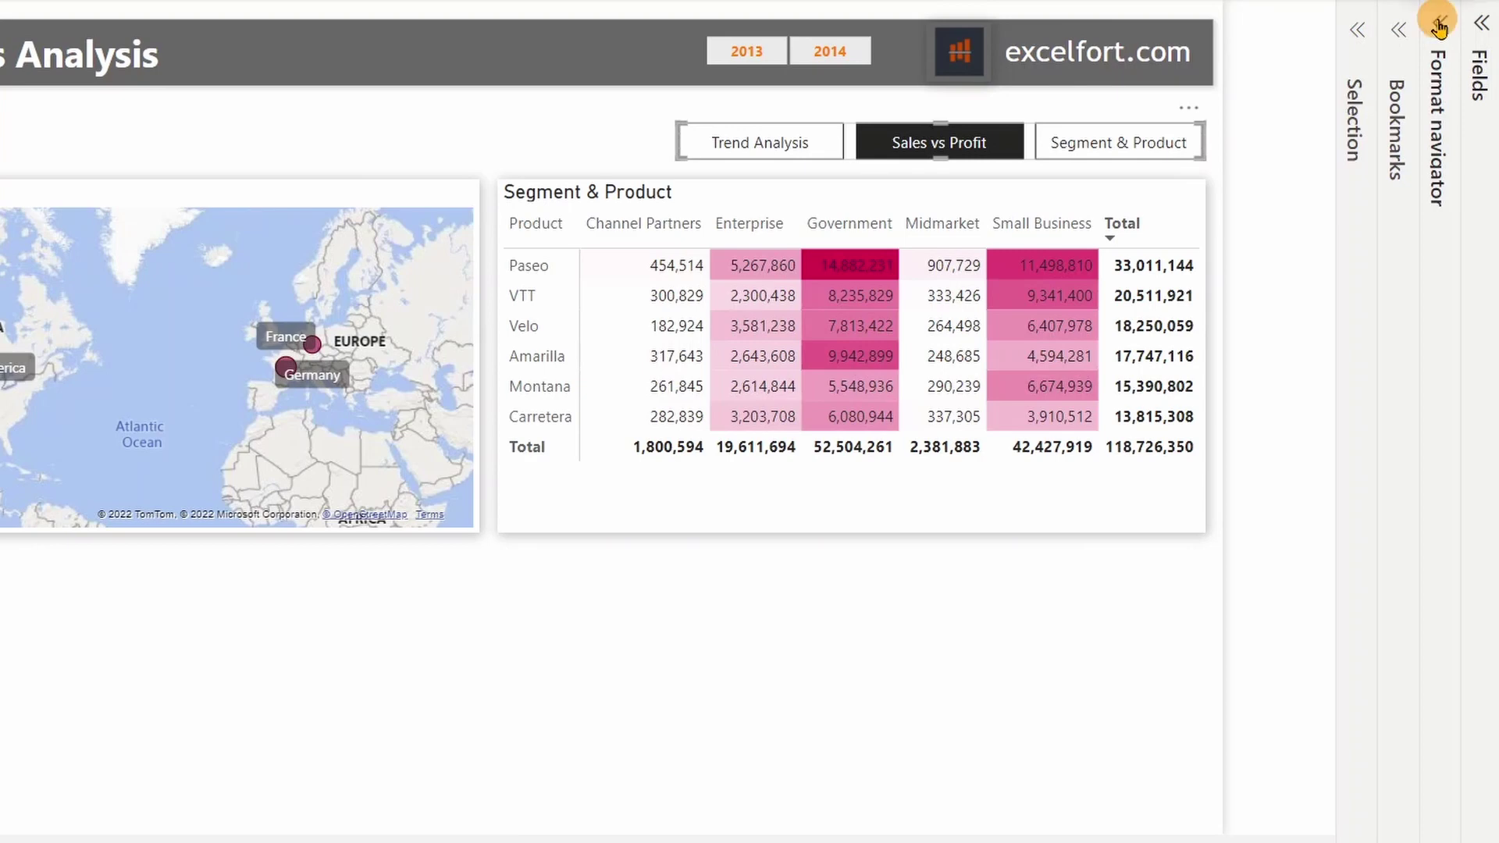
{"action": "left_click", "coordinate": [1435, 27]}
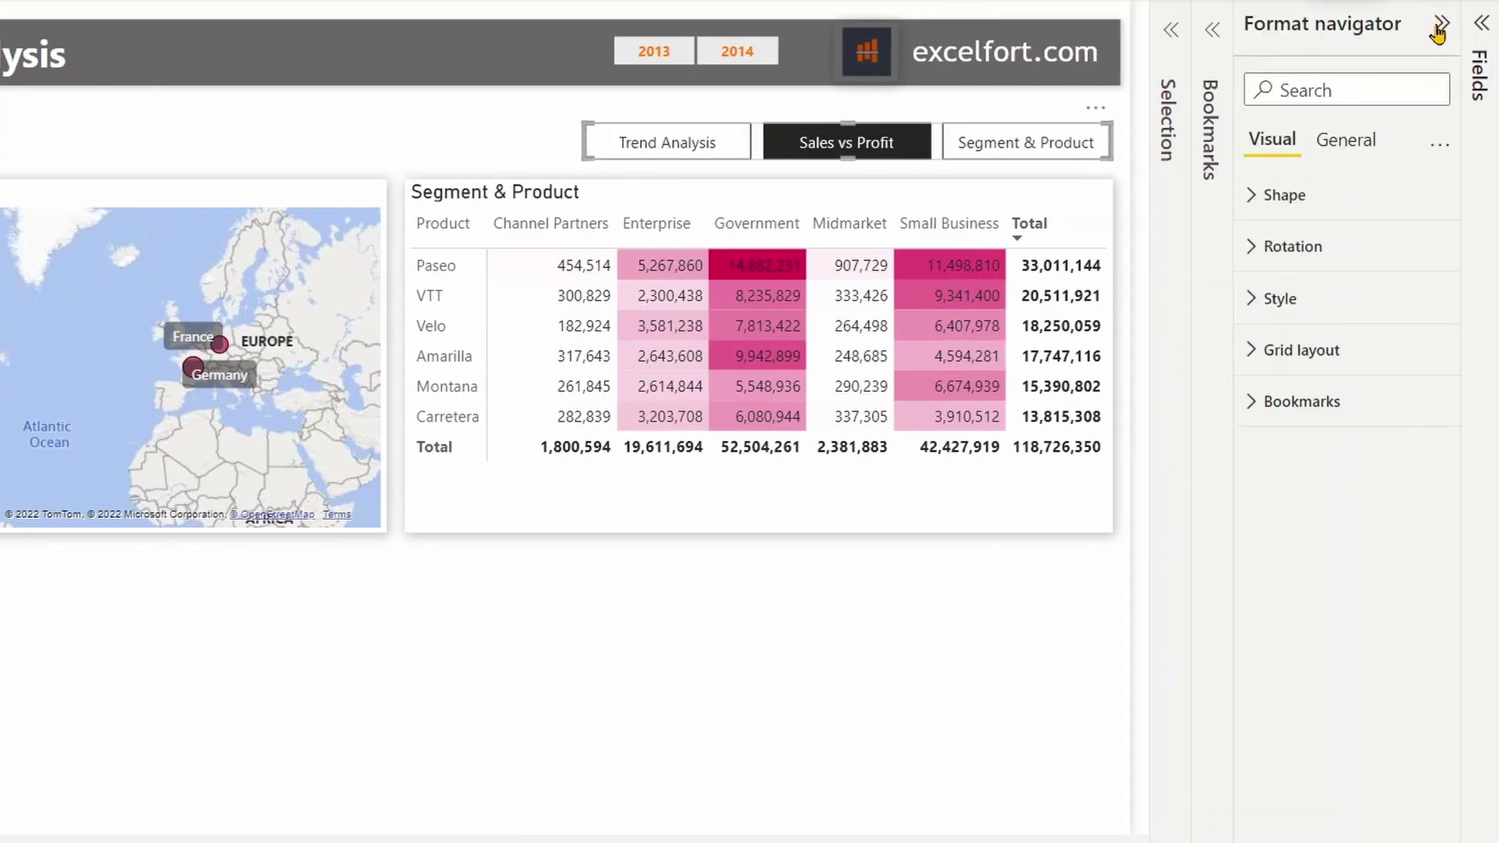
{"action": "left_click", "coordinate": [1279, 298]}
{"action": "left_click", "coordinate": [1287, 474]}
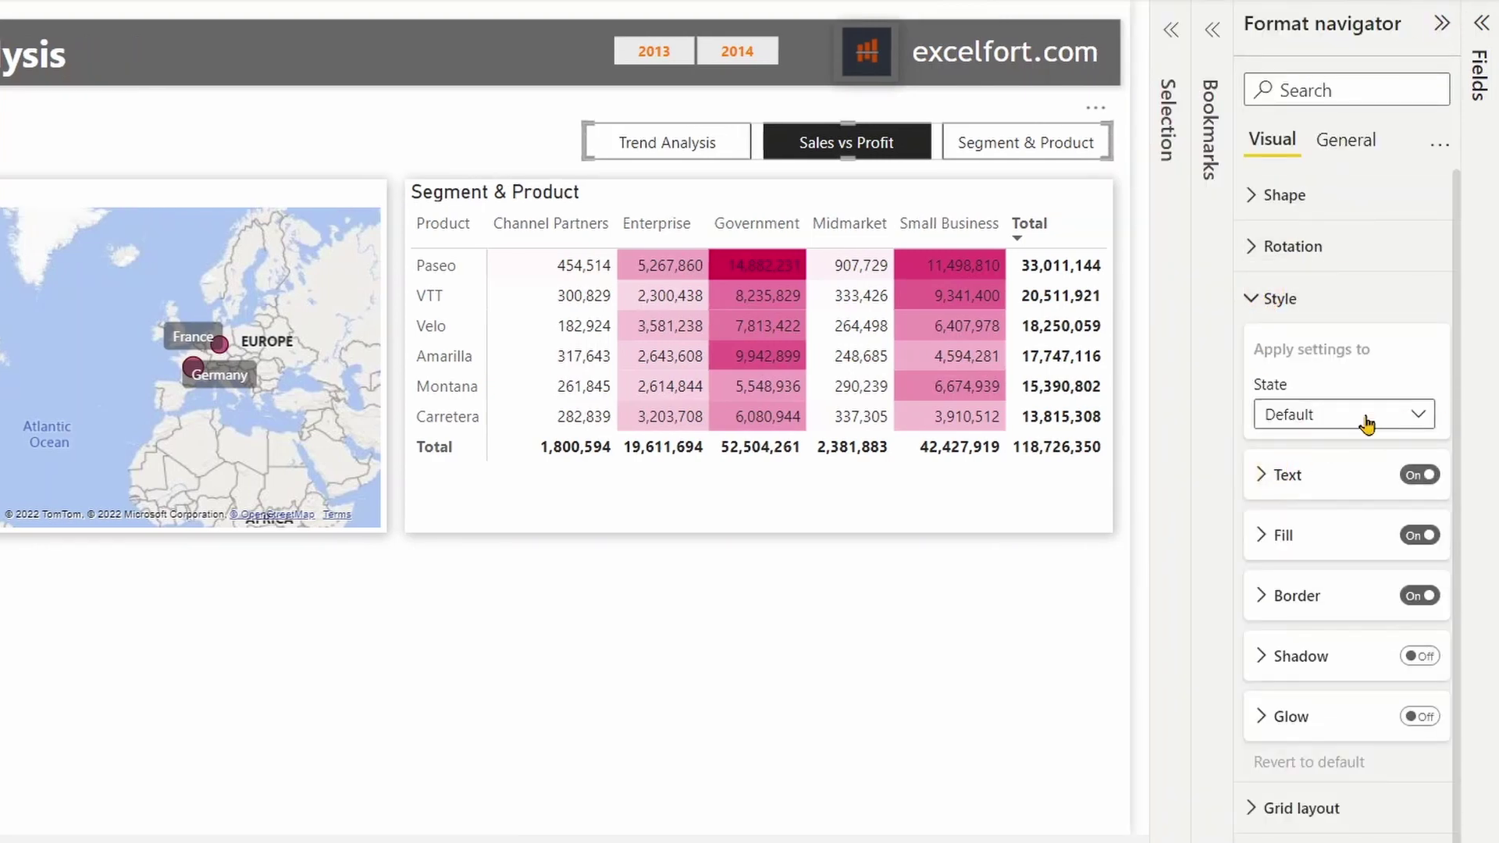
{"action": "left_click", "coordinate": [1413, 597]}
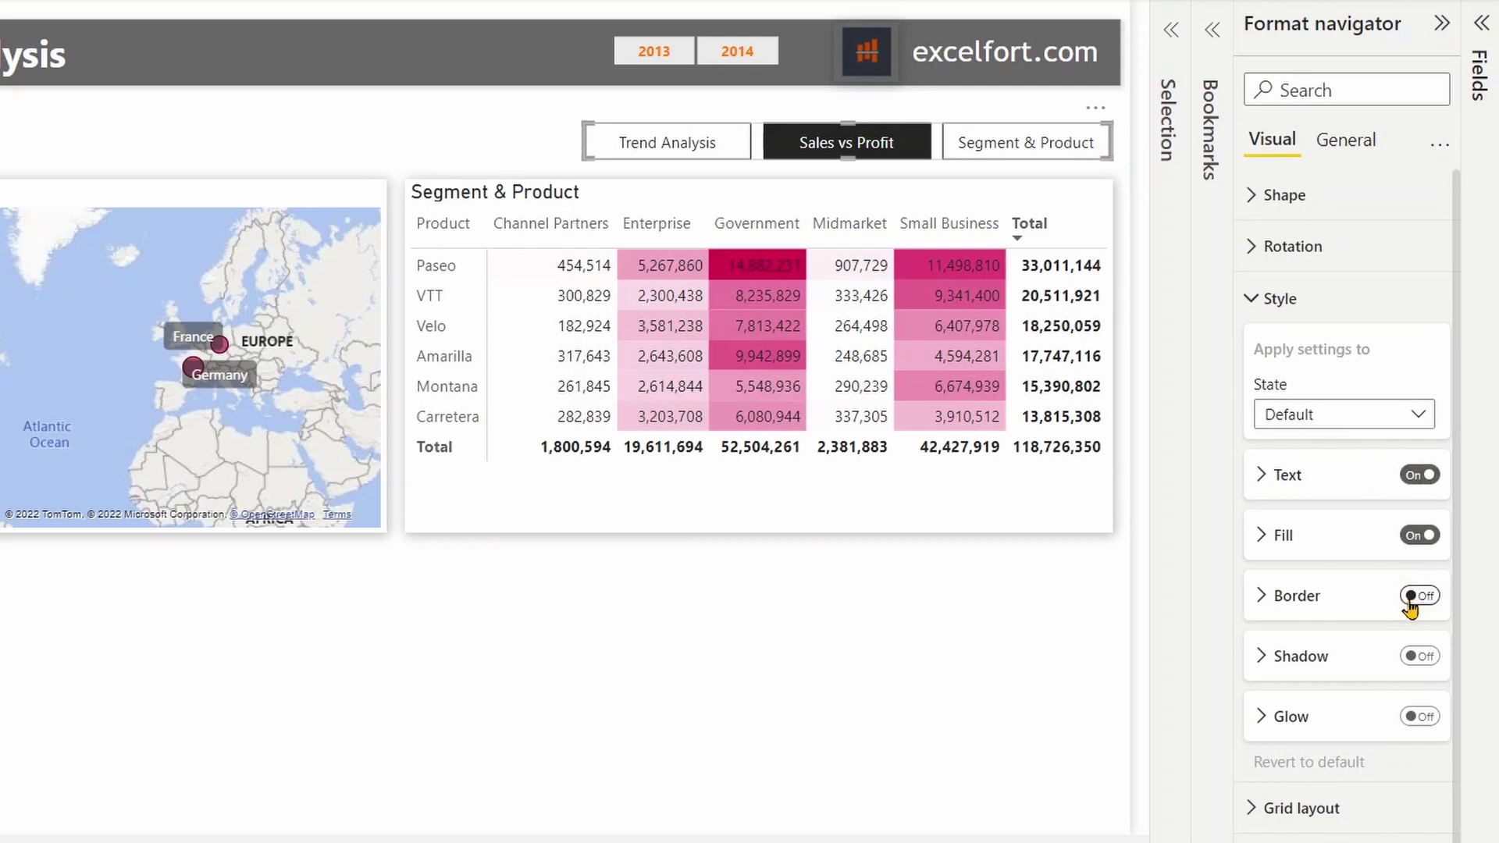
- Set the font of the navigator's Selected state to Segoe UI Semibold
{"action": "left_click", "coordinate": [1327, 415]}
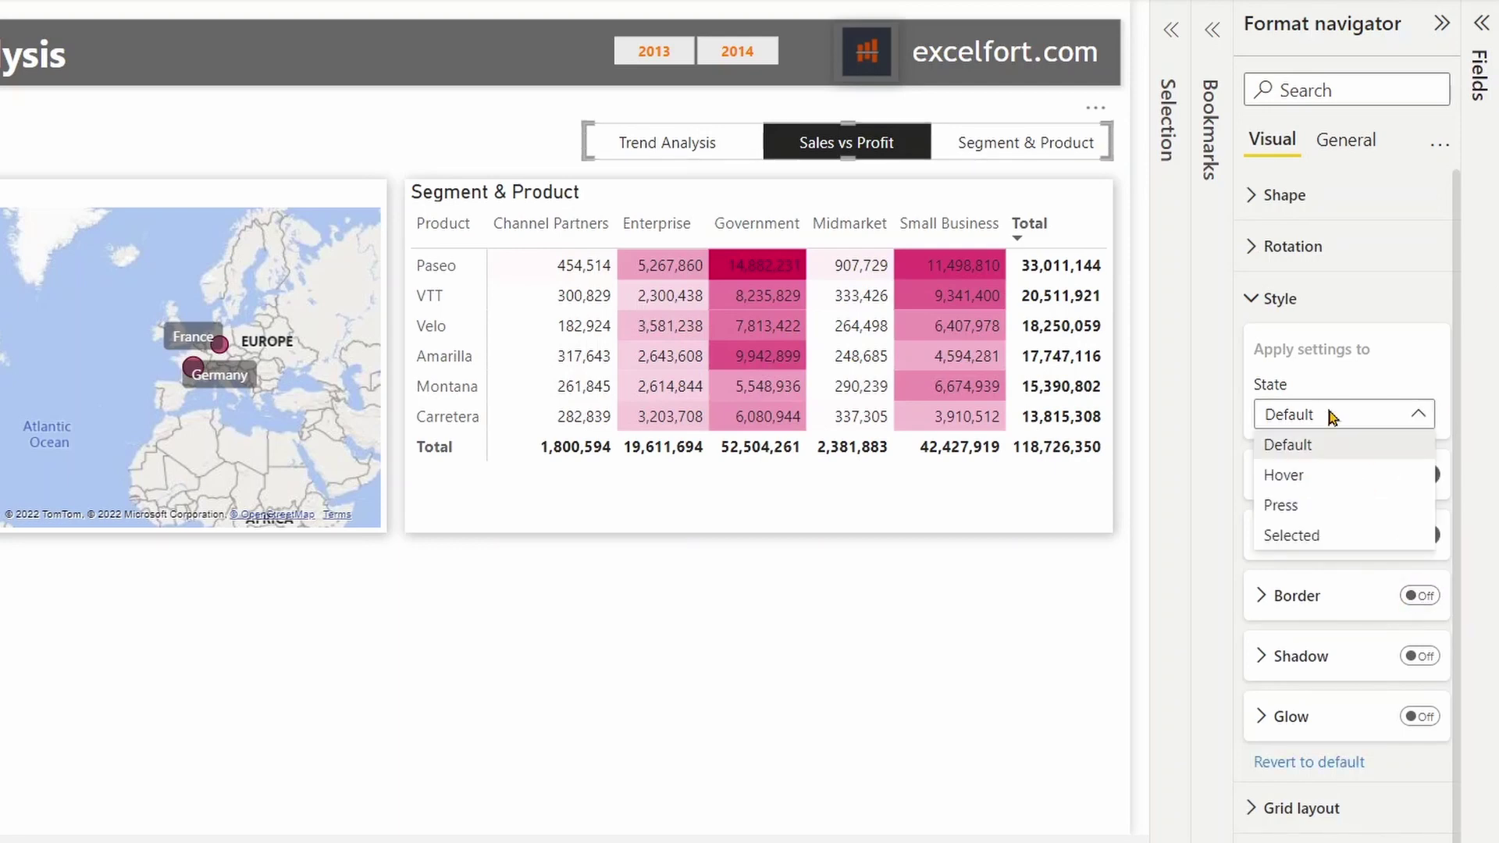
{"action": "left_click", "coordinate": [1312, 537]}
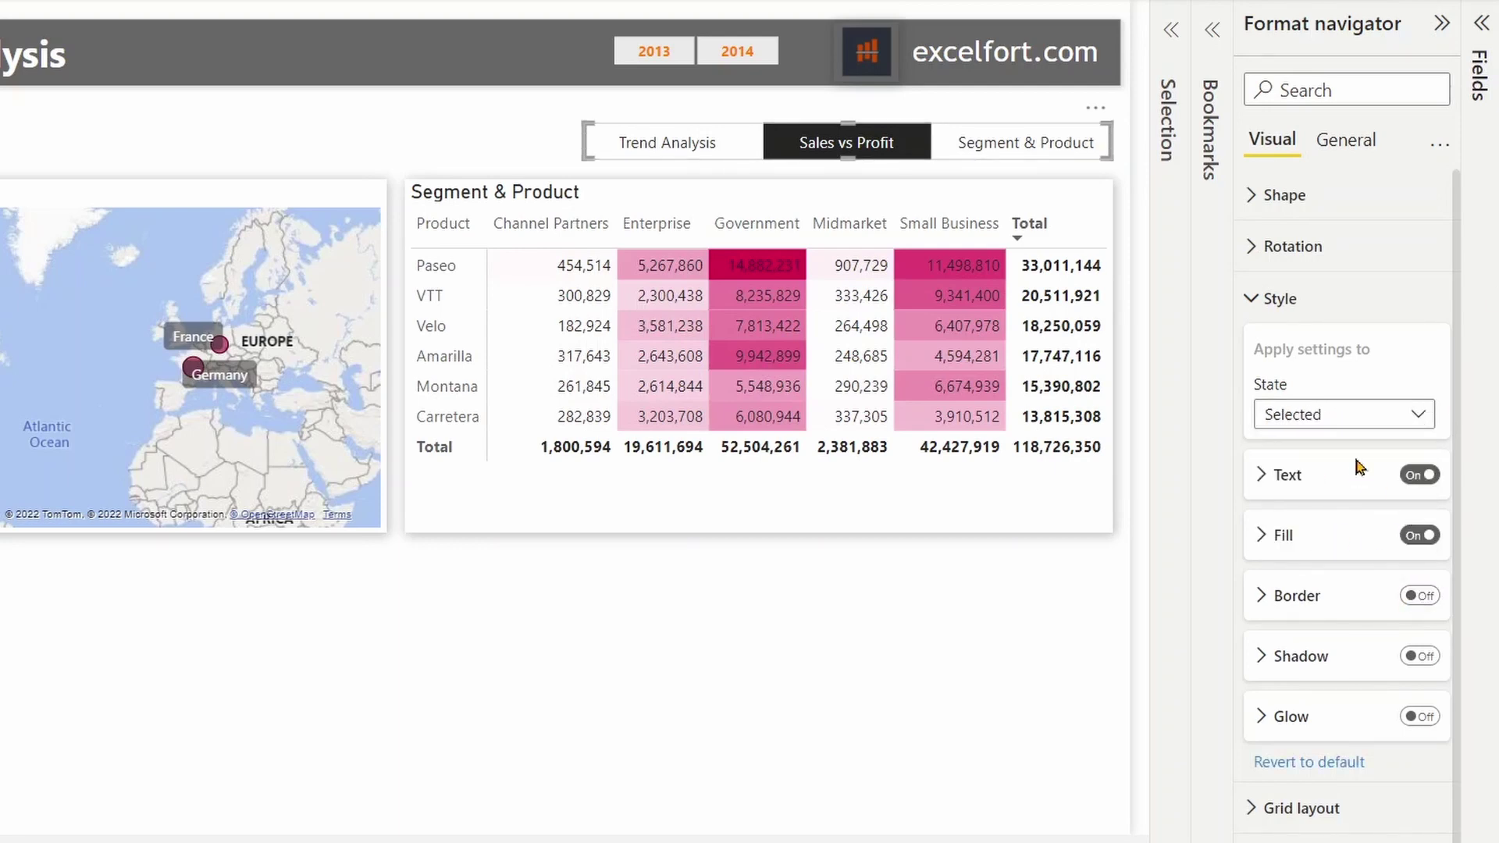
{"action": "left_click", "coordinate": [1283, 477]}
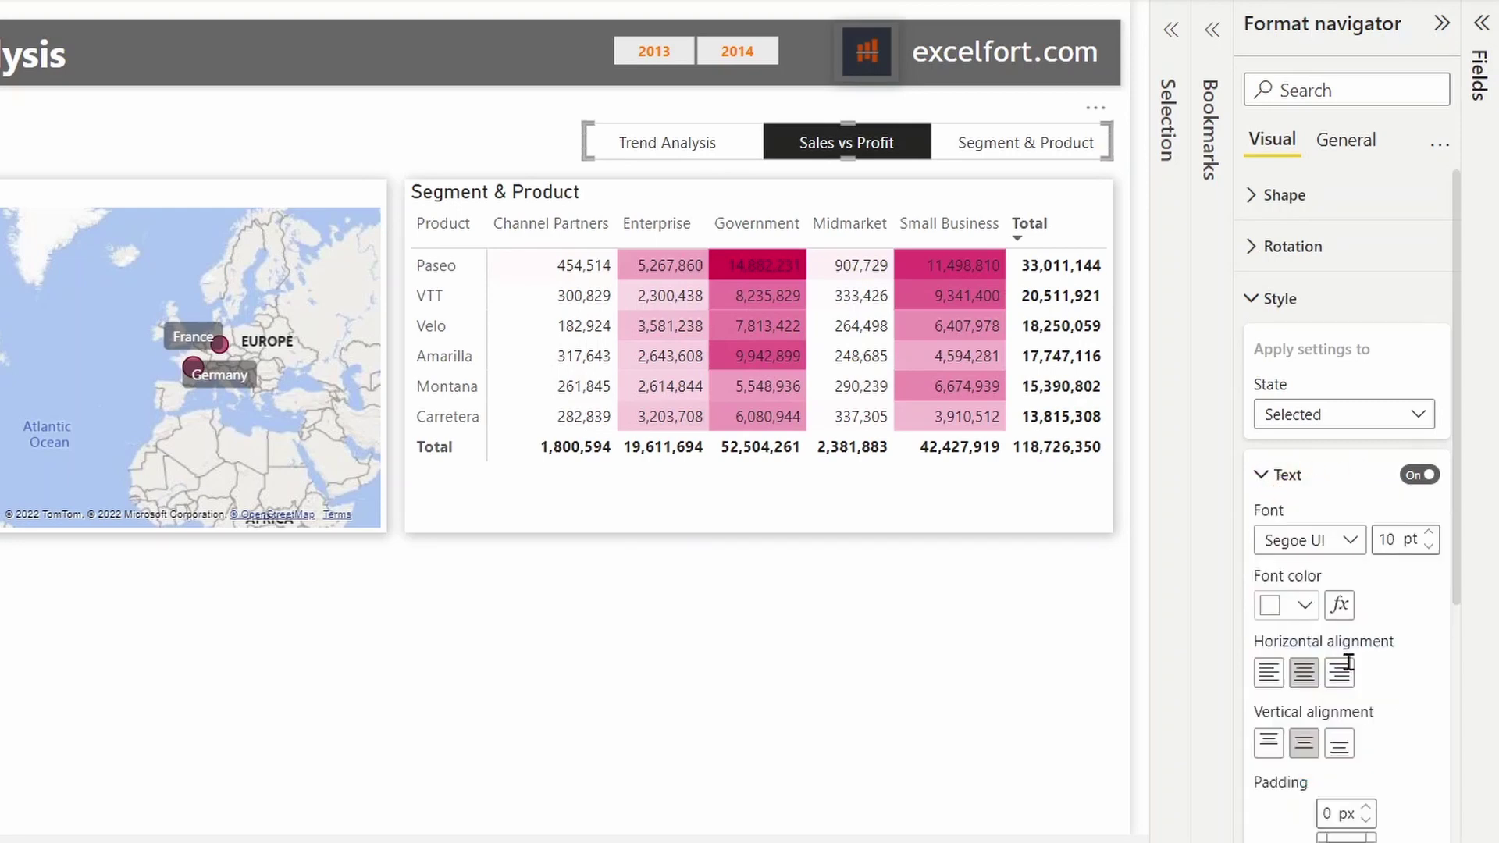
{"action": "left_click", "coordinate": [1350, 540]}
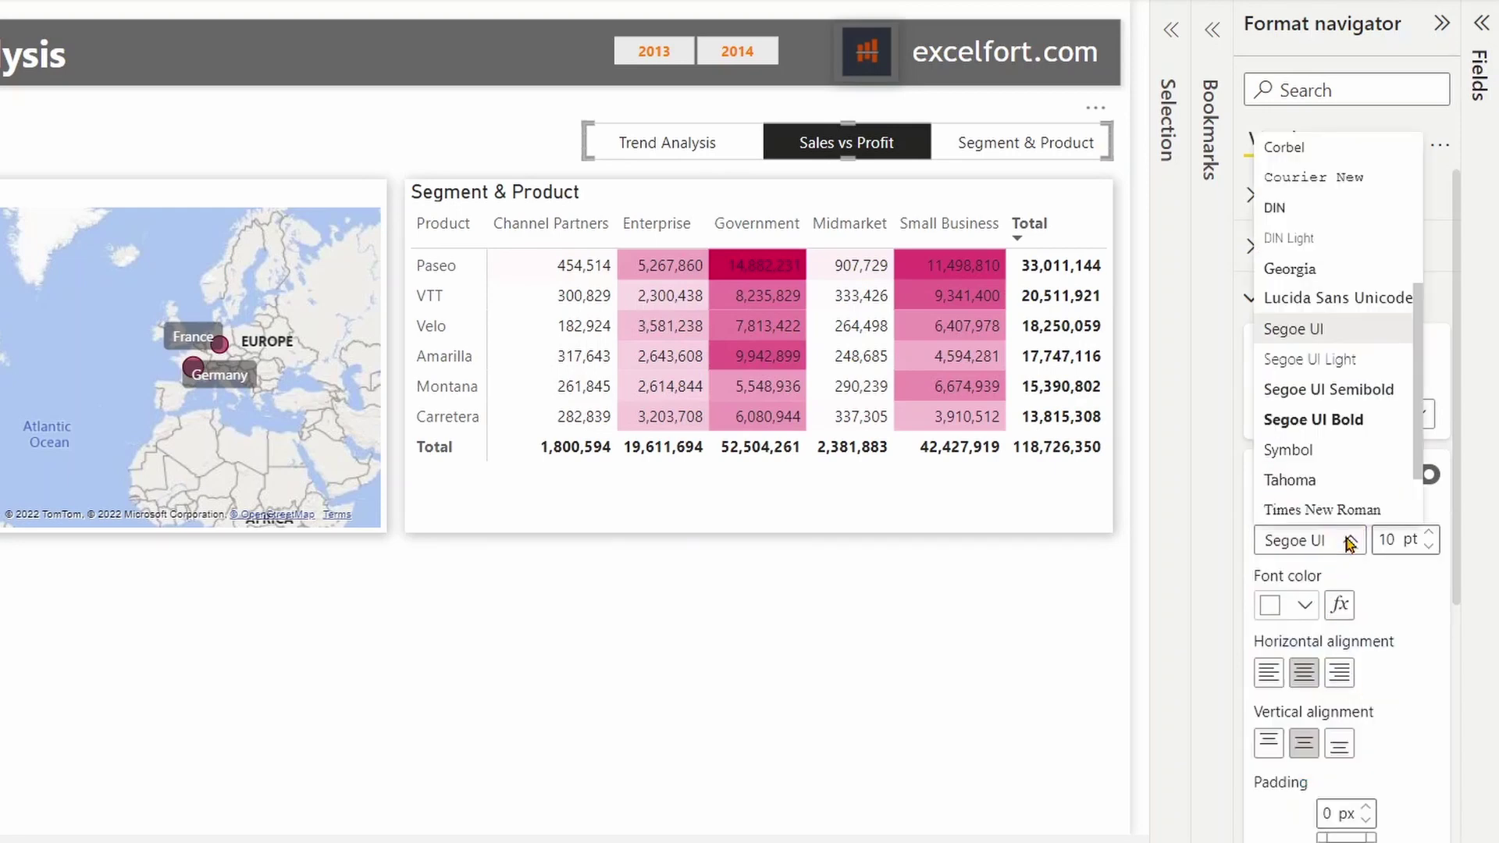
{"action": "left_click", "coordinate": [1376, 388]}
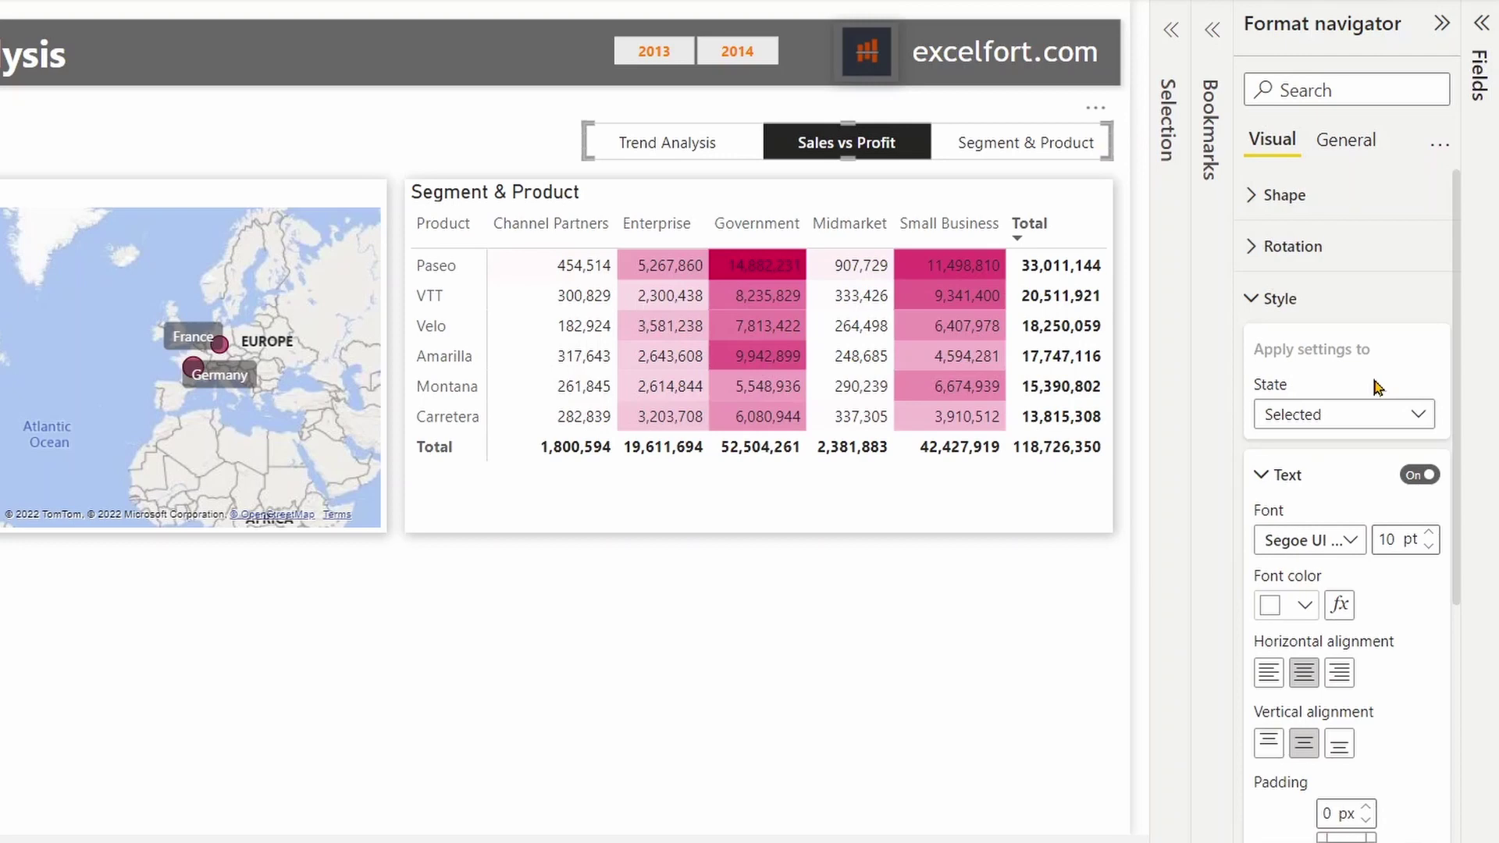
{"action": "left_click", "coordinate": [1284, 475]}
- Give the navigator's Selected state a white fill and a black font color
{"action": "left_click", "coordinate": [1284, 535]}
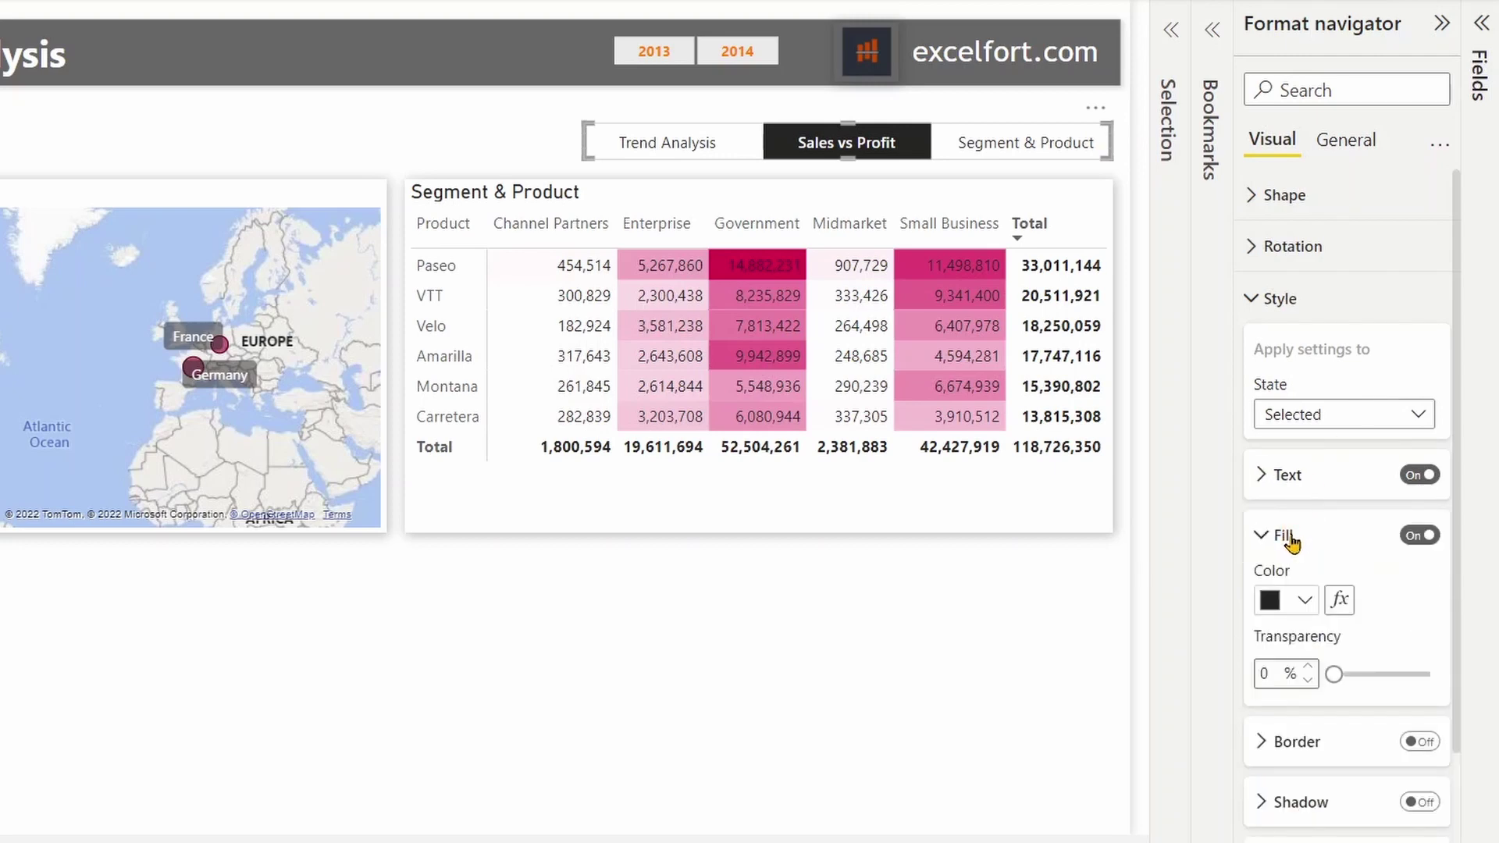
{"action": "left_click", "coordinate": [1310, 598]}
{"action": "left_click", "coordinate": [1122, 197]}
{"action": "left_click", "coordinate": [1283, 538]}
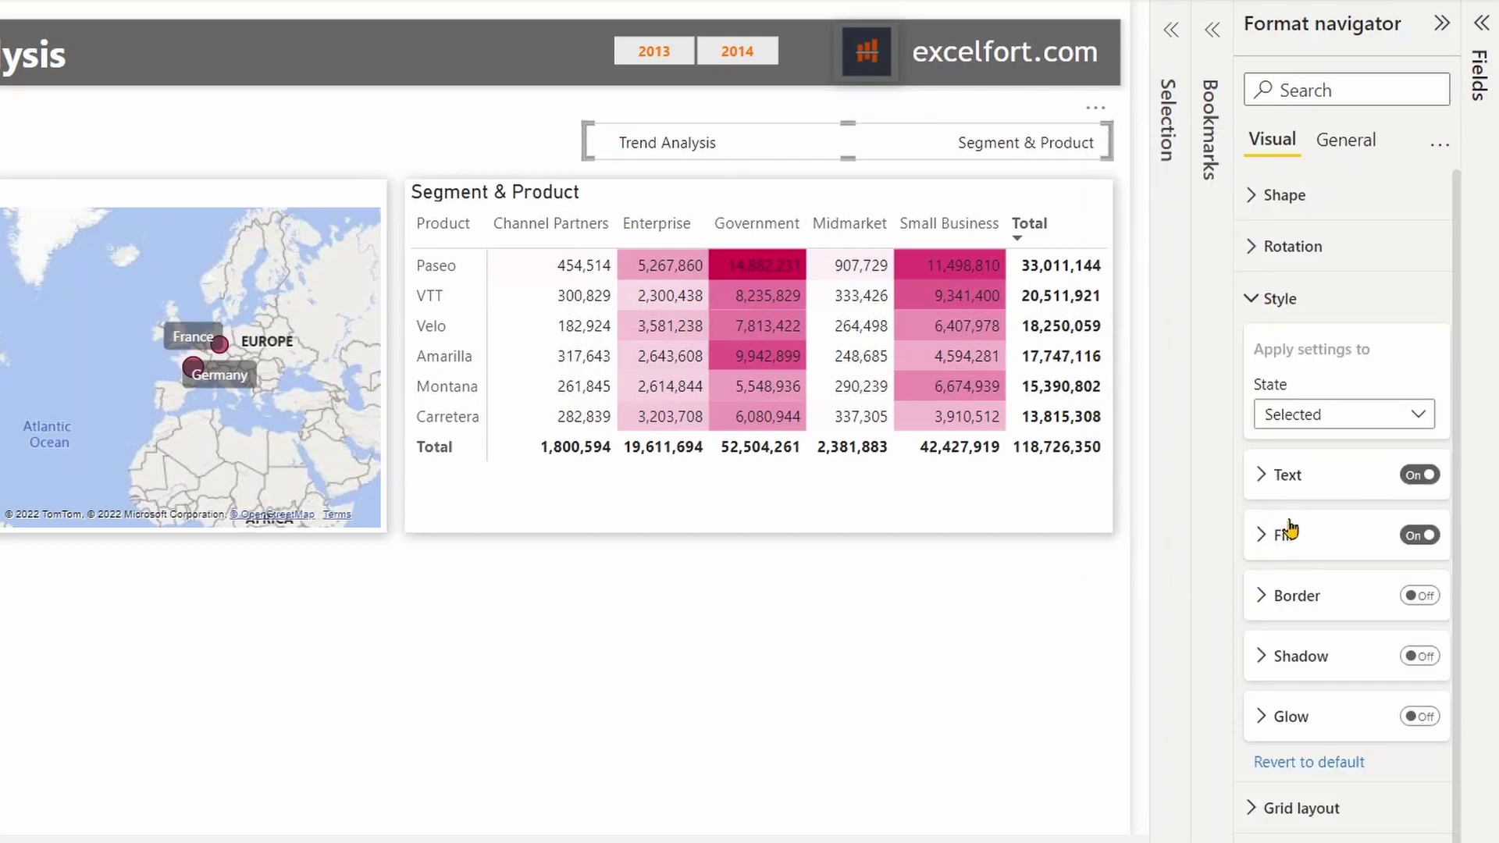
{"action": "left_click", "coordinate": [1264, 475]}
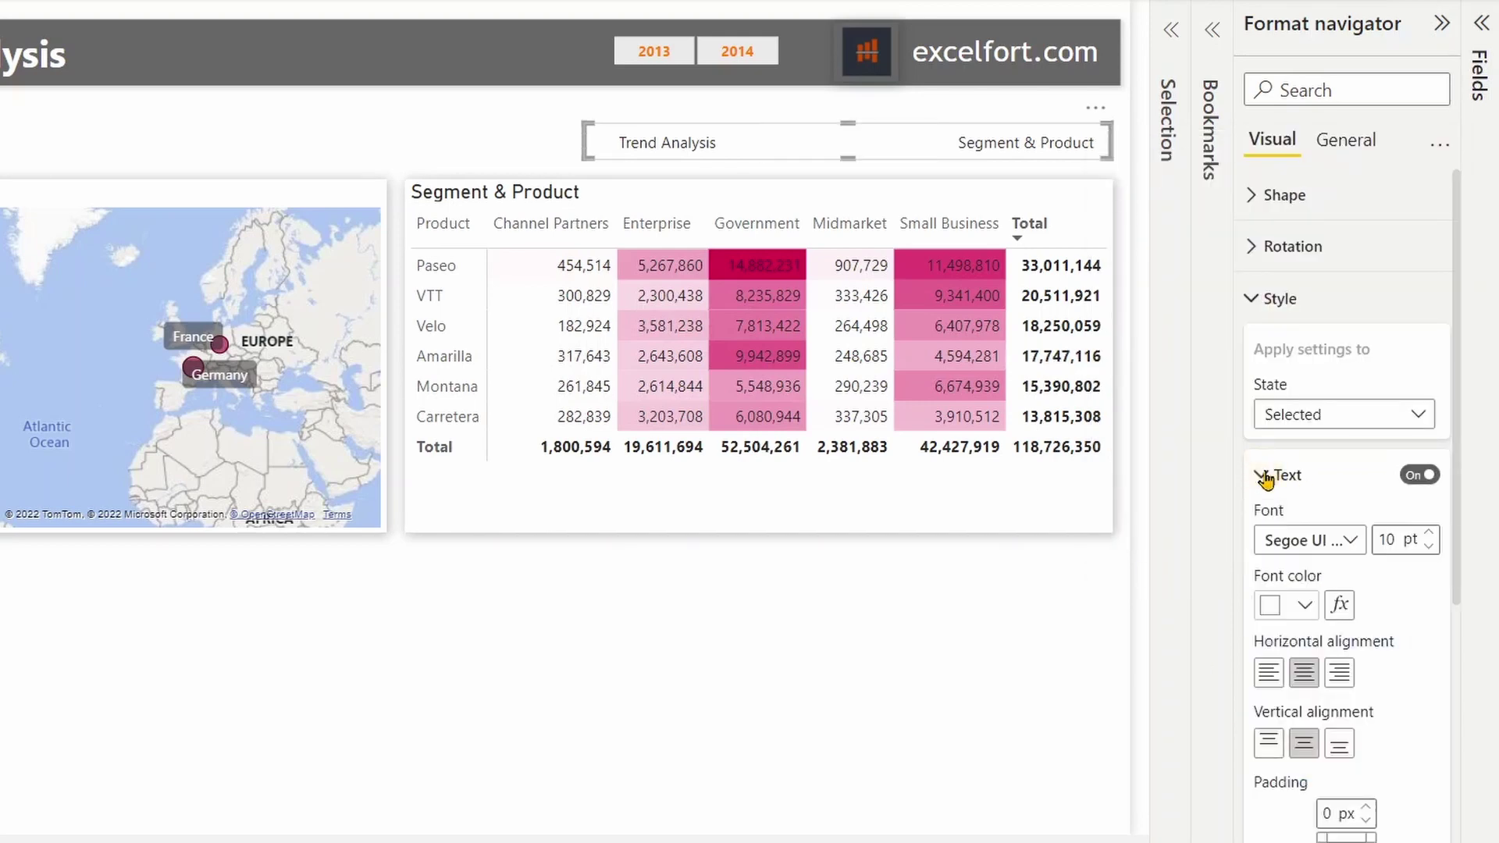
{"action": "left_click", "coordinate": [1304, 605]}
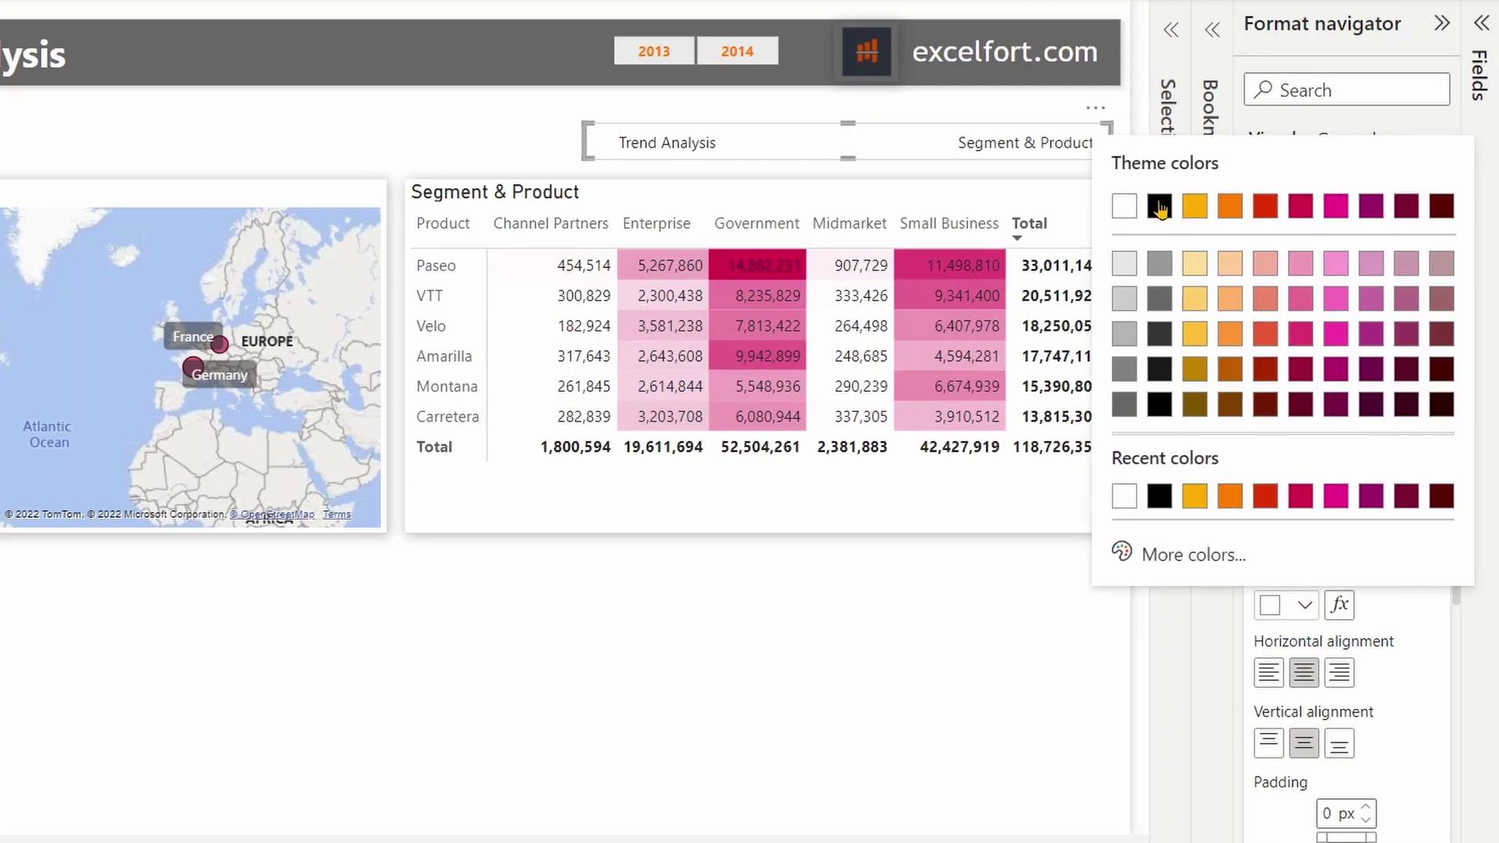
{"action": "left_click", "coordinate": [1160, 207]}
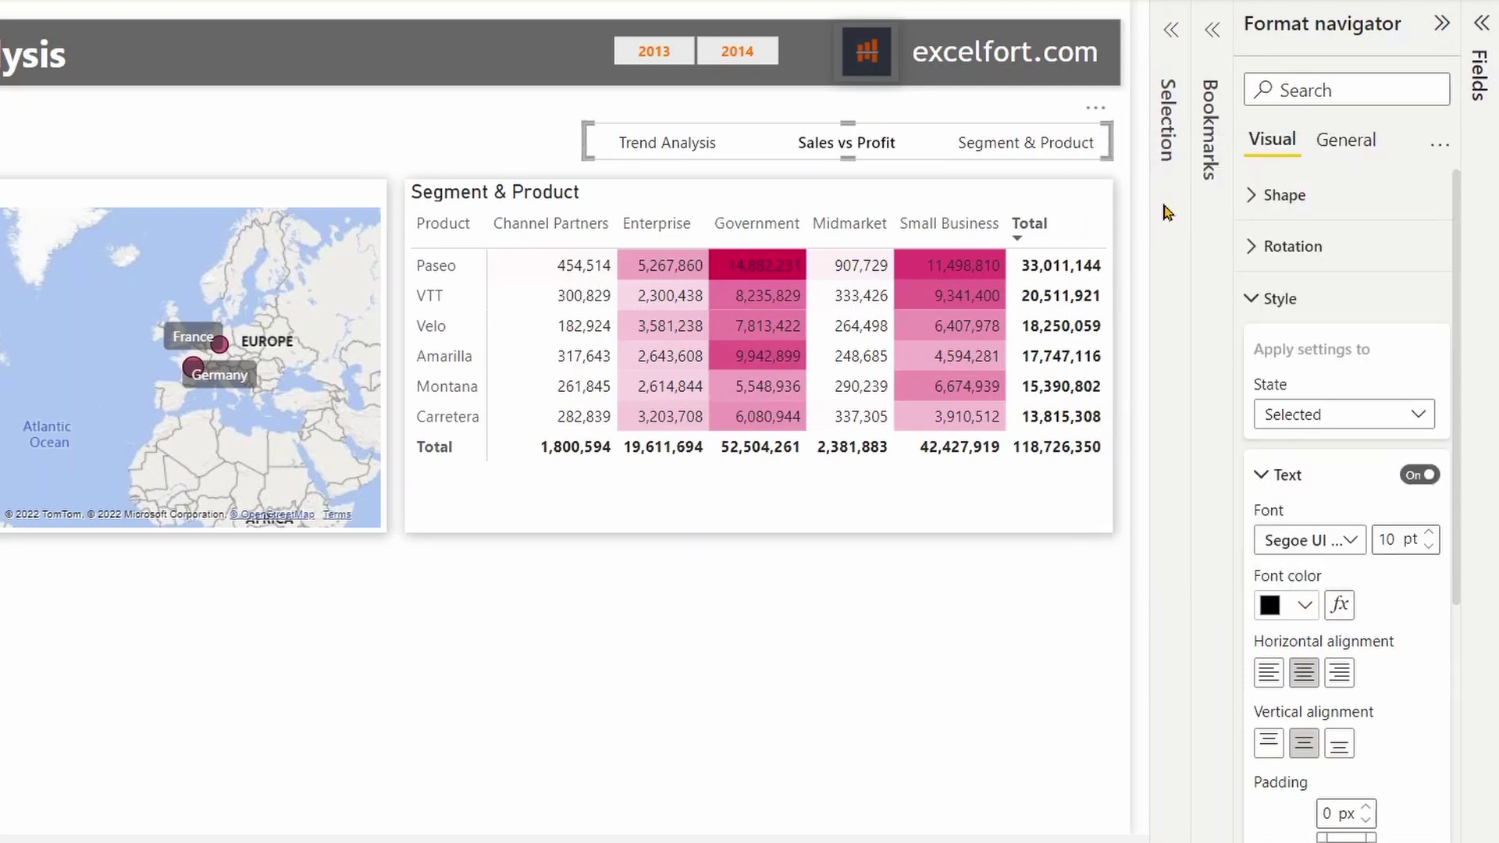
- Deselect the navigator and switch to its Trend Analysis tab to check the new styling
{"action": "left_click", "coordinate": [500, 139]}
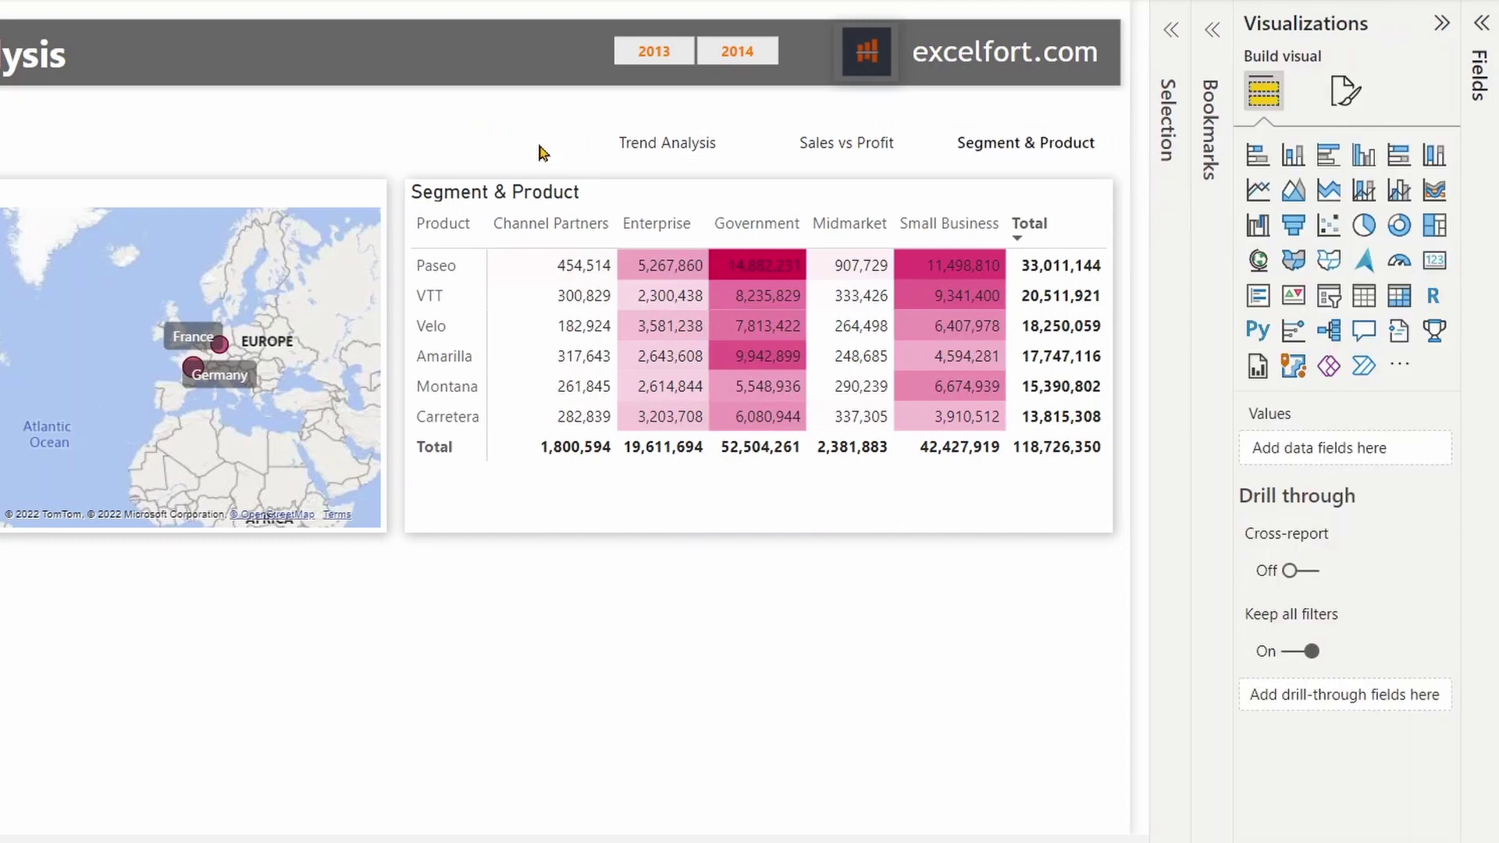
{"action": "left_click", "coordinate": [630, 152], "text": "ctrl"}
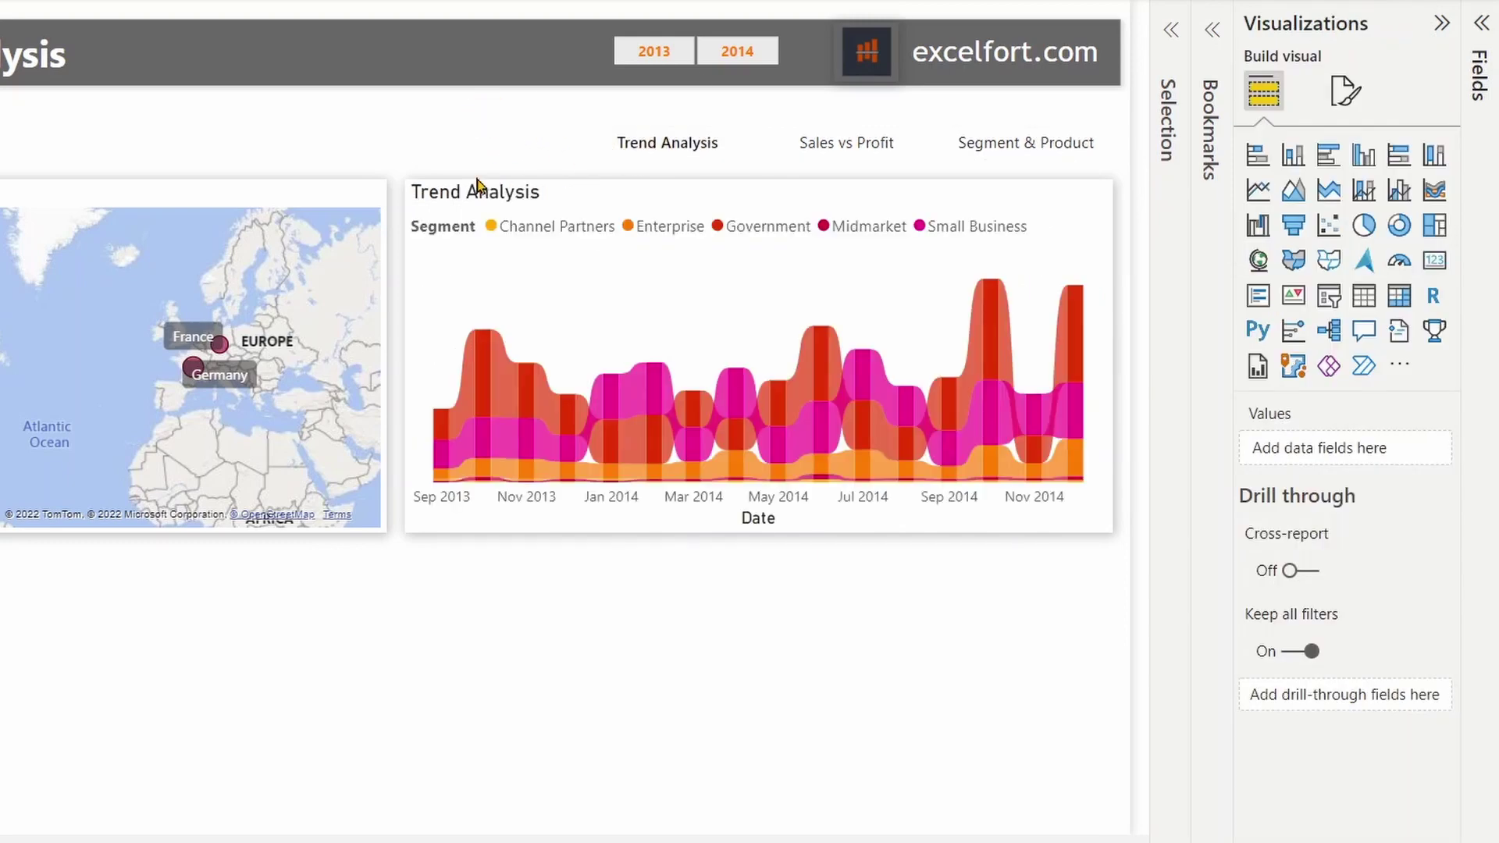
- Rename the bookmark navigator's layer to BM Nav
{"action": "left_click", "coordinate": [669, 139]}
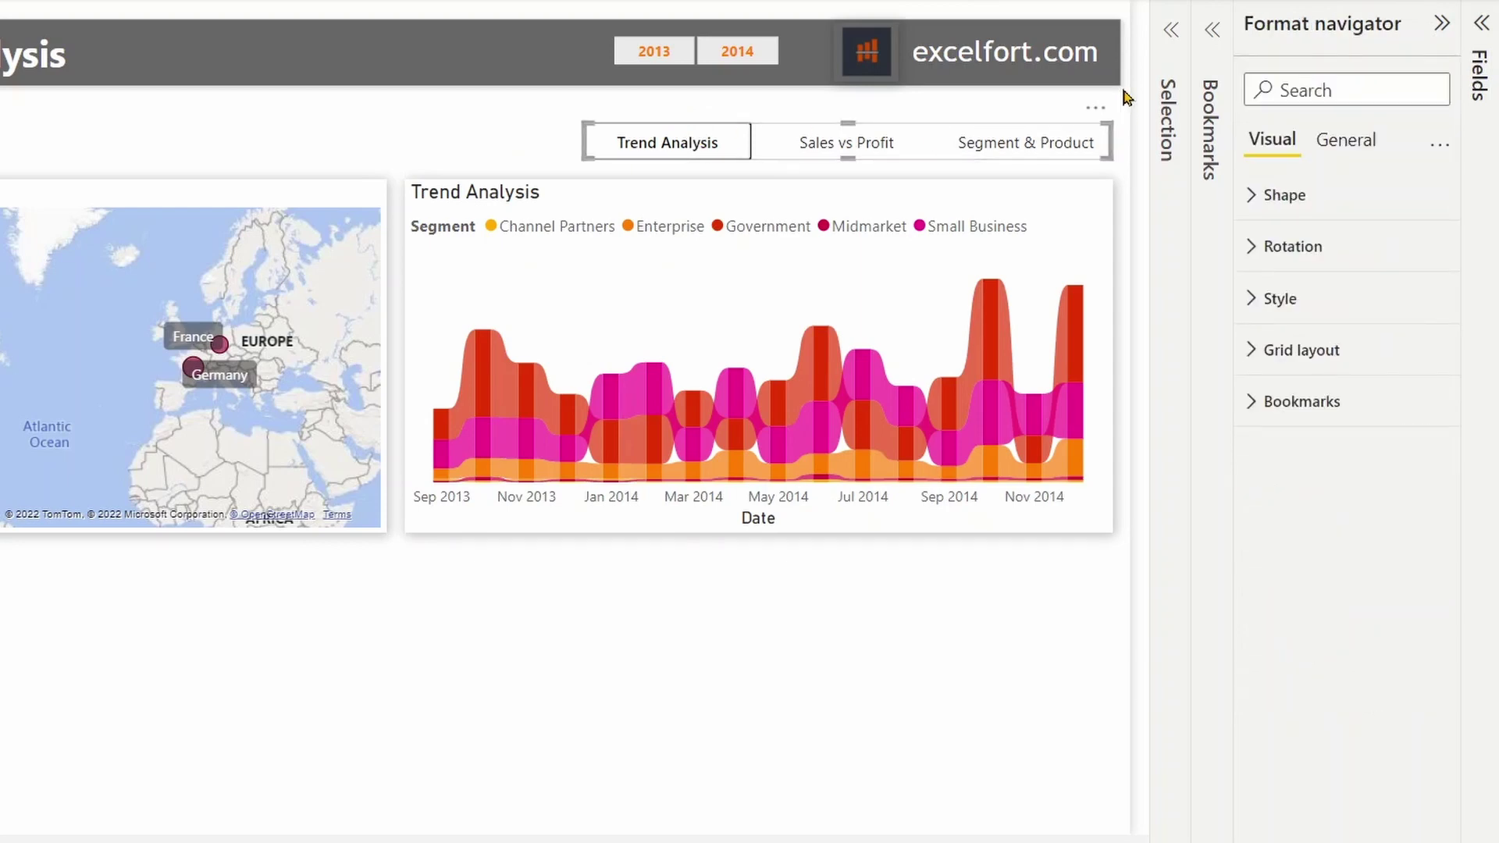
{"action": "left_click", "coordinate": [1171, 33]}
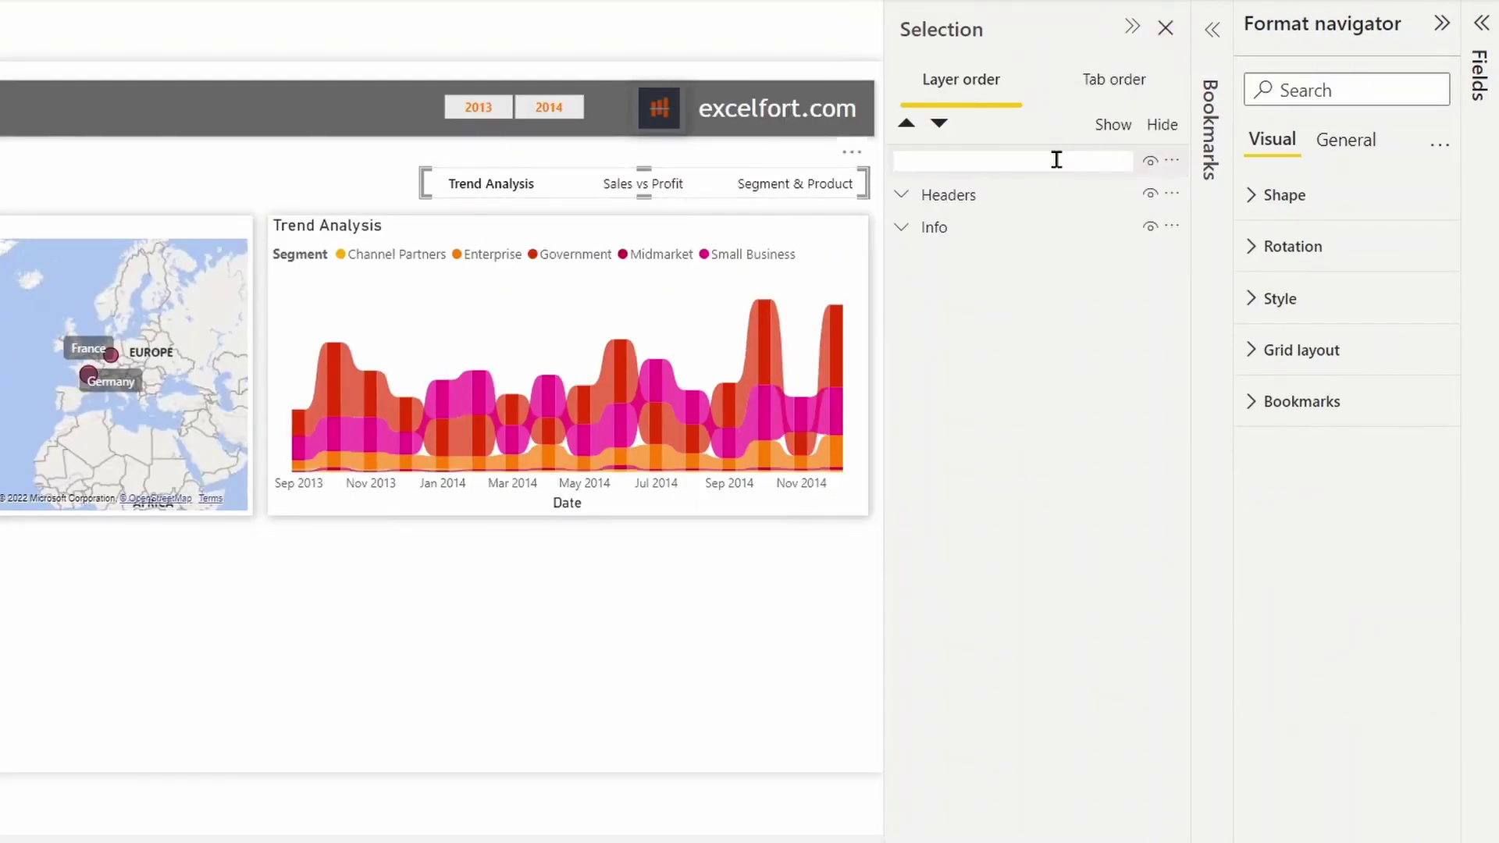
{"action": "left_click", "coordinate": [1056, 160]}
{"action": "type", "text": "BM Nav"}
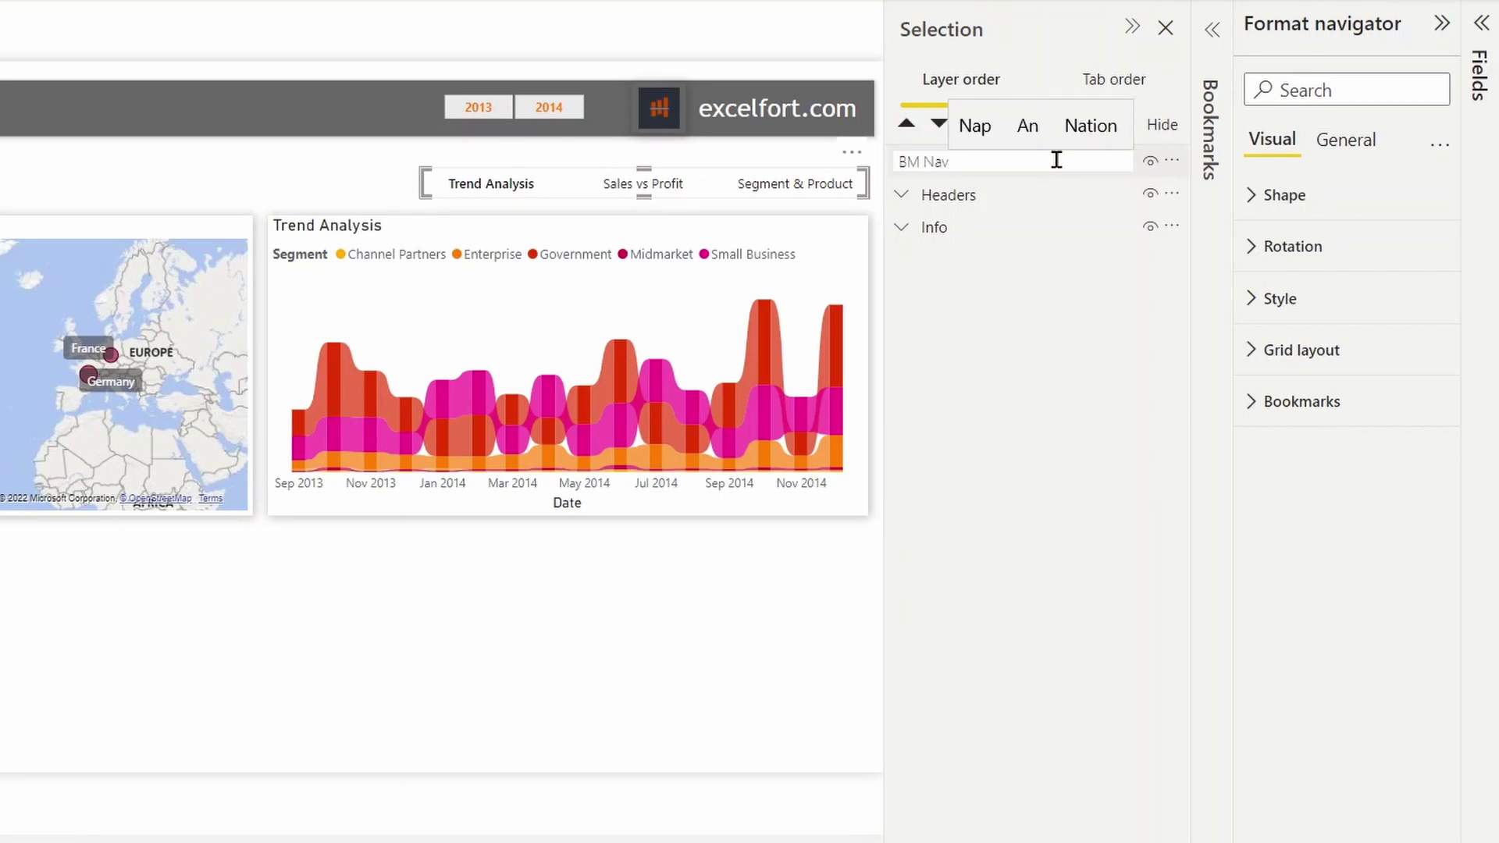
{"action": "key", "text": "Return"}
- Expand the Info and Tab Visuals groups and move BM Nav into Tab Visuals below Segment & Product
{"action": "left_click", "coordinate": [902, 228]}
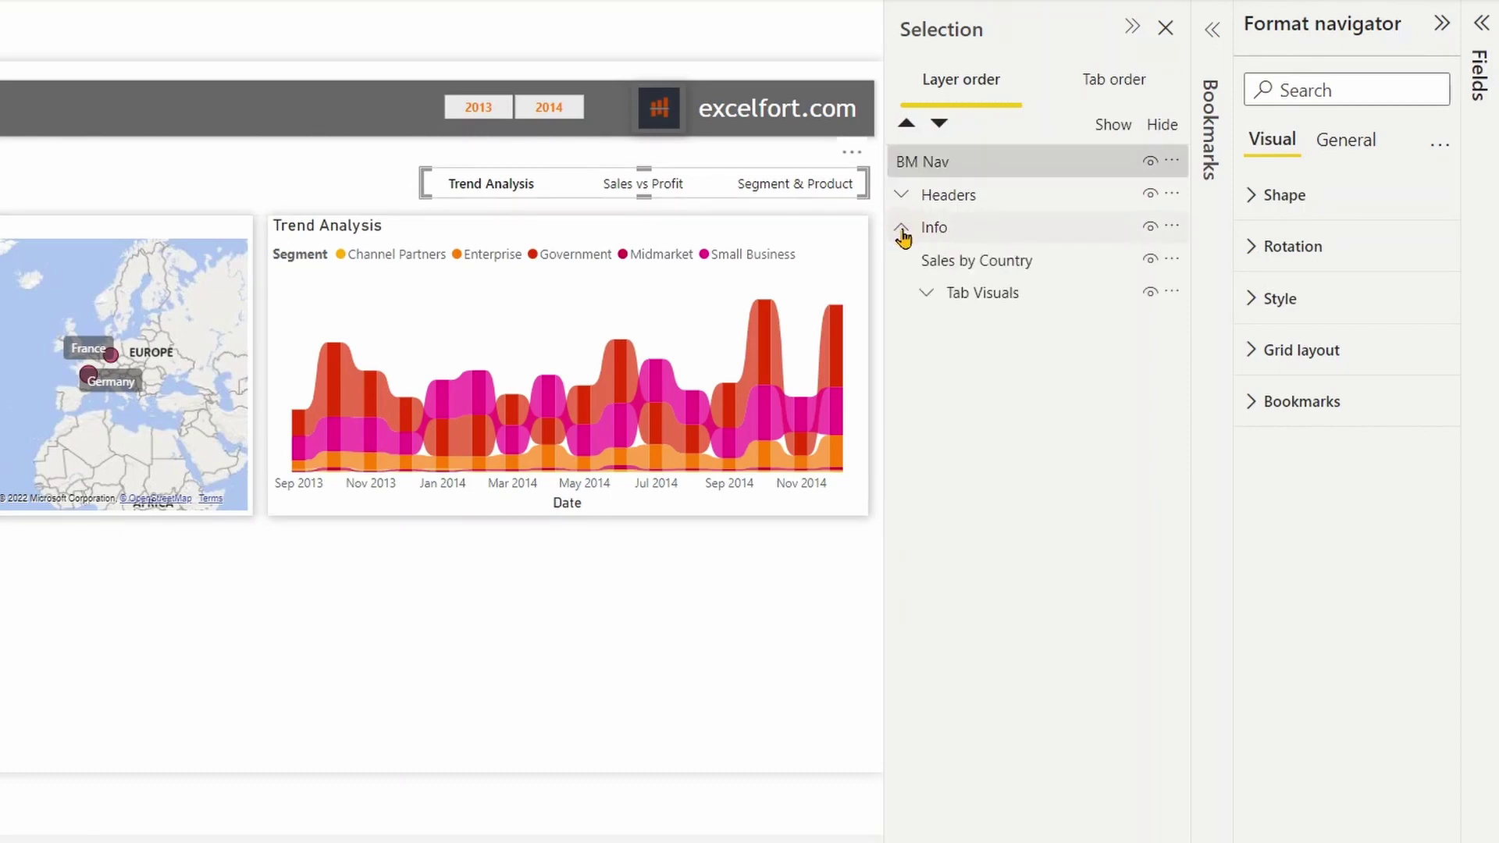
{"action": "left_click", "coordinate": [926, 292]}
{"action": "left_click", "coordinate": [966, 164]}
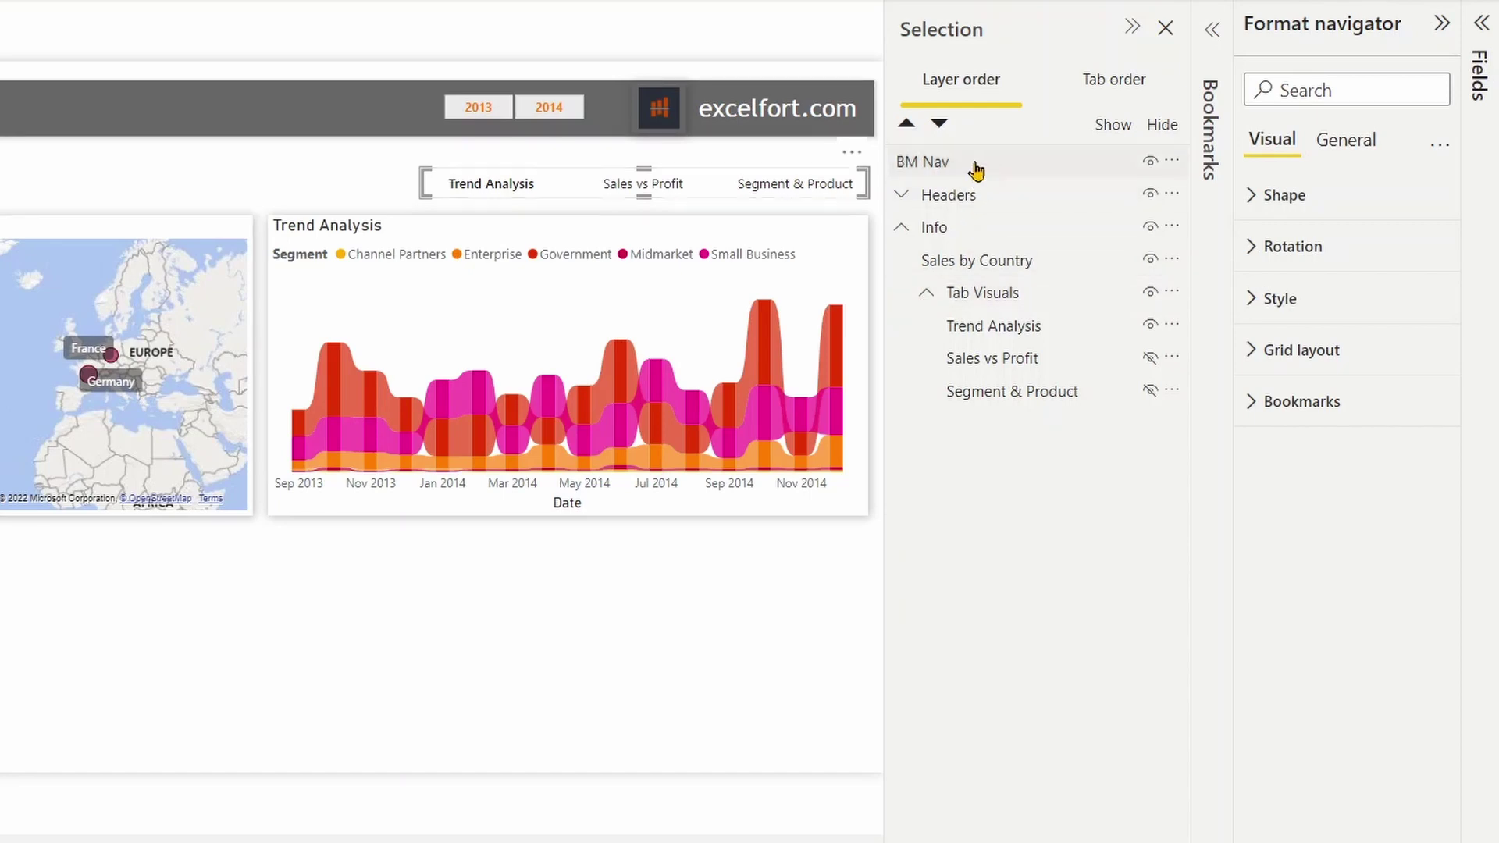
{"action": "left_click_drag", "start_coordinate": [966, 165], "coordinate": [1027, 403]}
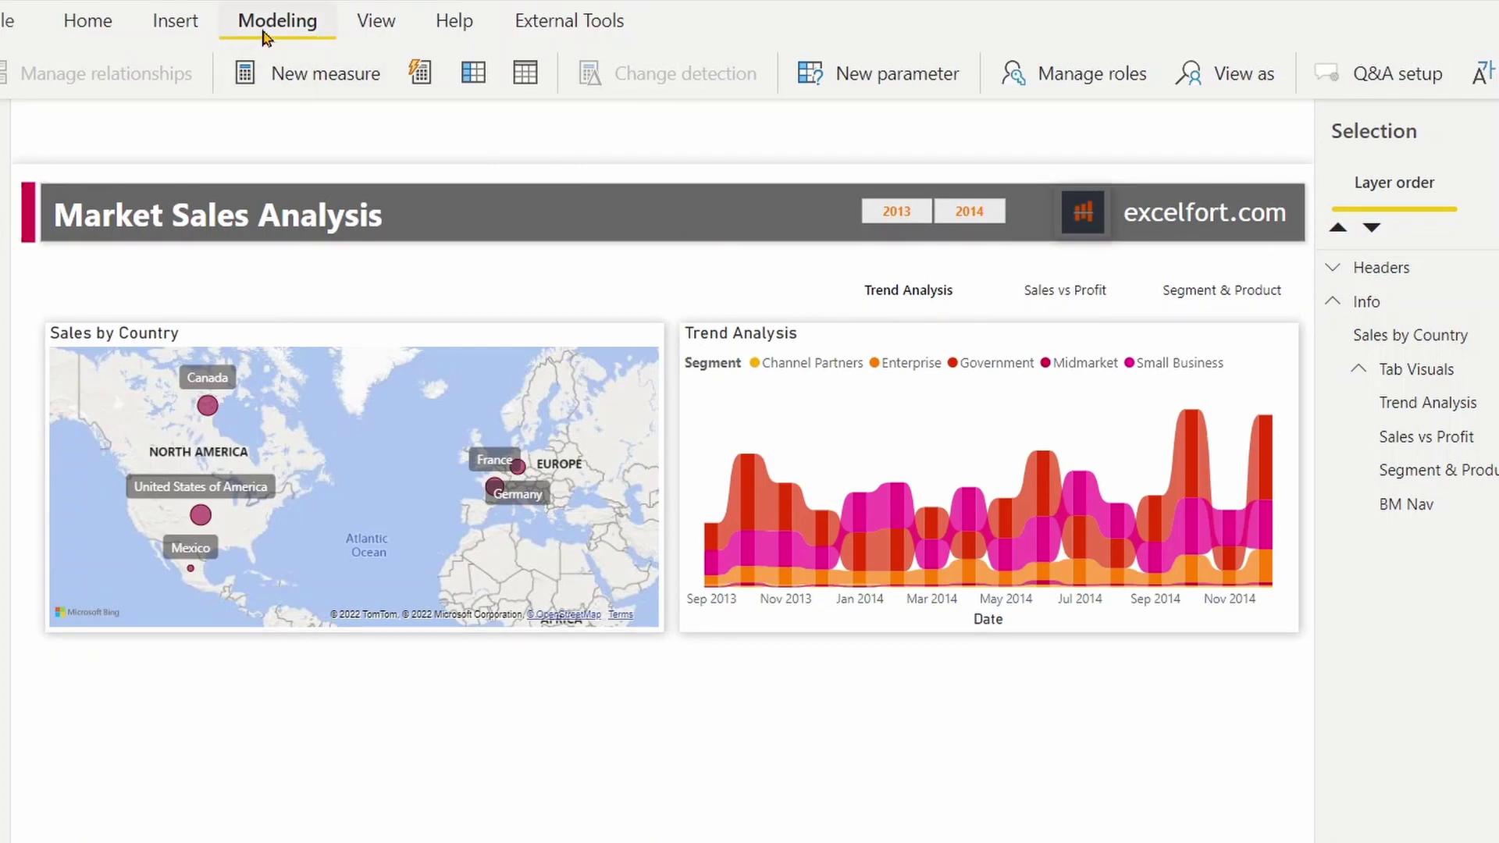
{"action": "left_click", "coordinate": [167, 24]}
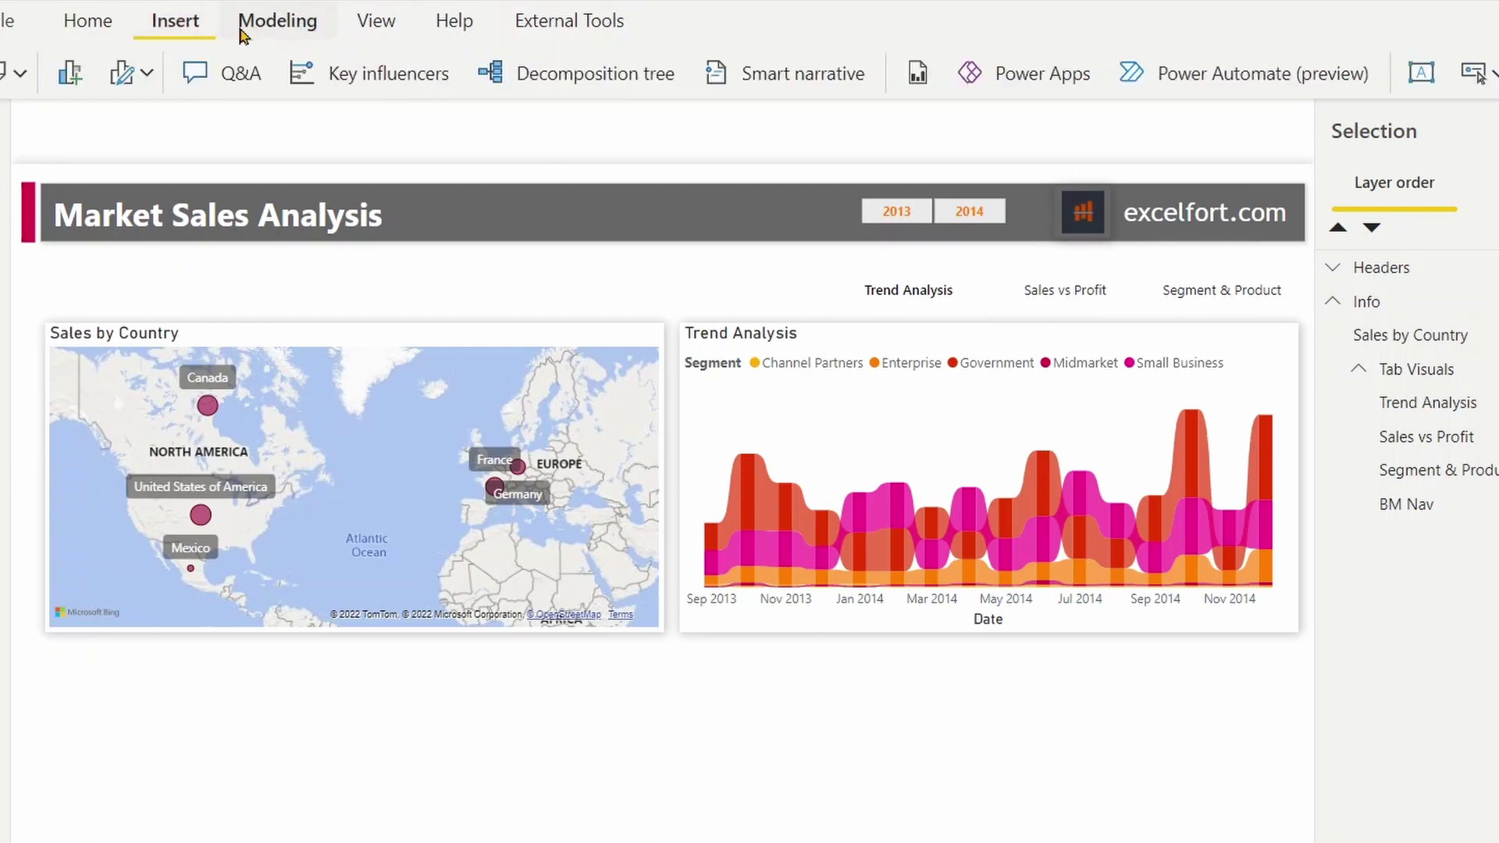
{"action": "left_click", "coordinate": [454, 21]}
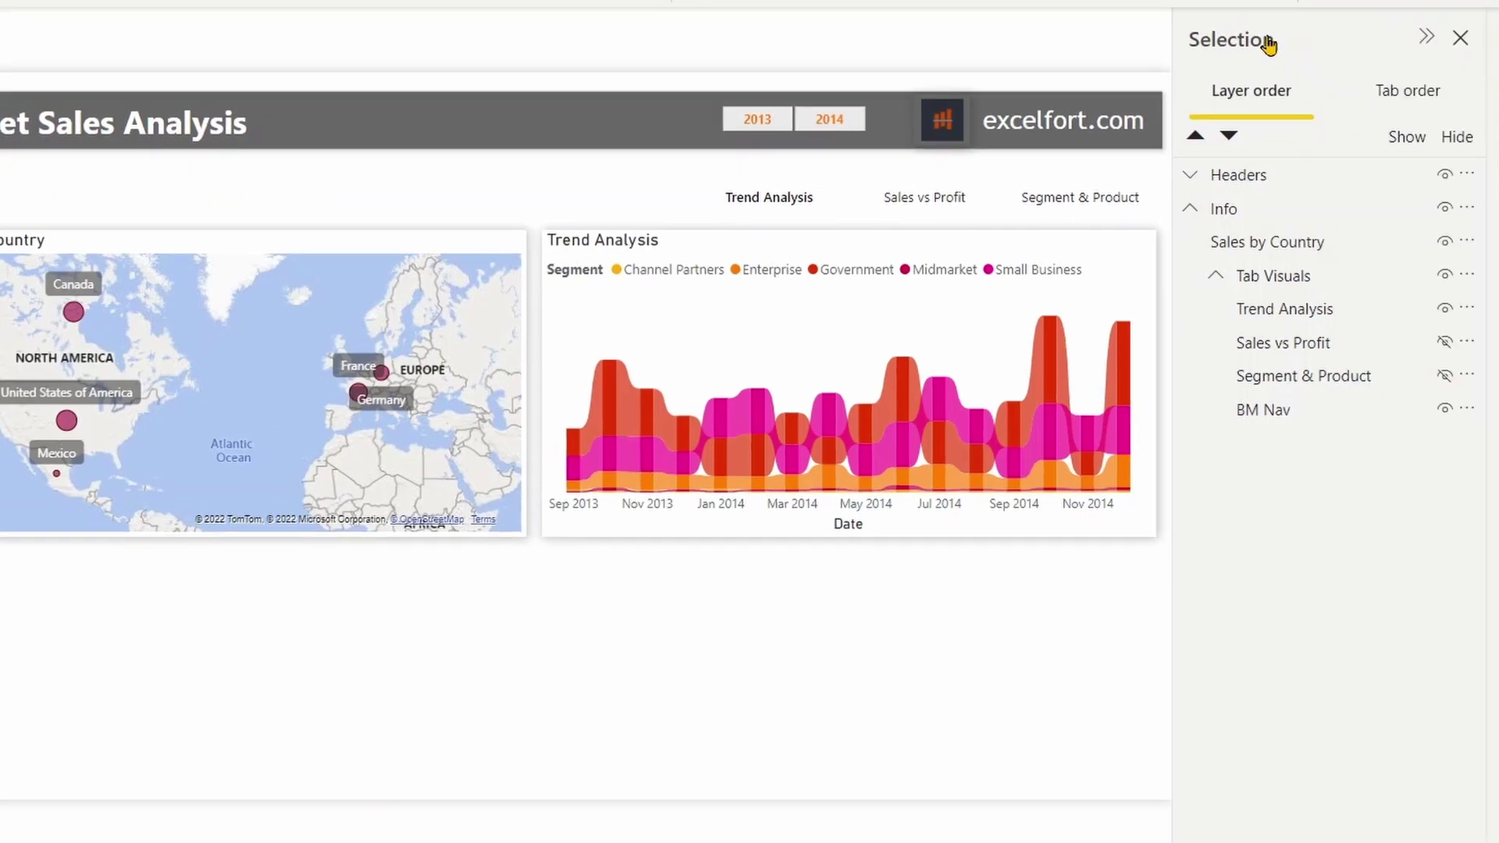
- Duplicate the bookmark navigator and place the copy beside the original, above the Sales by Country map
{"action": "left_click", "coordinate": [1498, 129]}
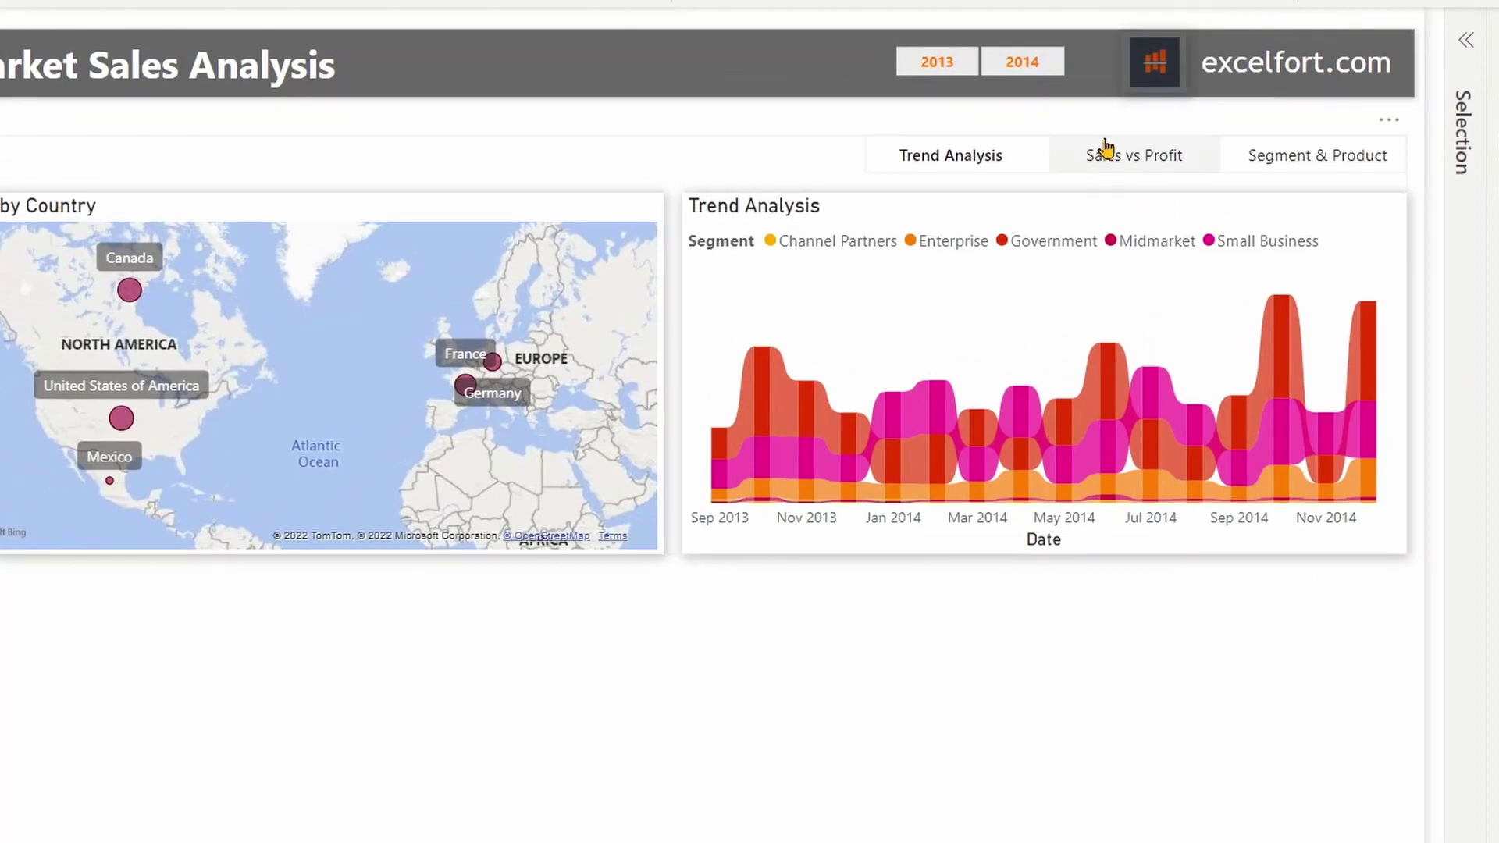
{"action": "left_click", "coordinate": [1102, 142]}
{"action": "left_click", "coordinate": [1104, 144]}
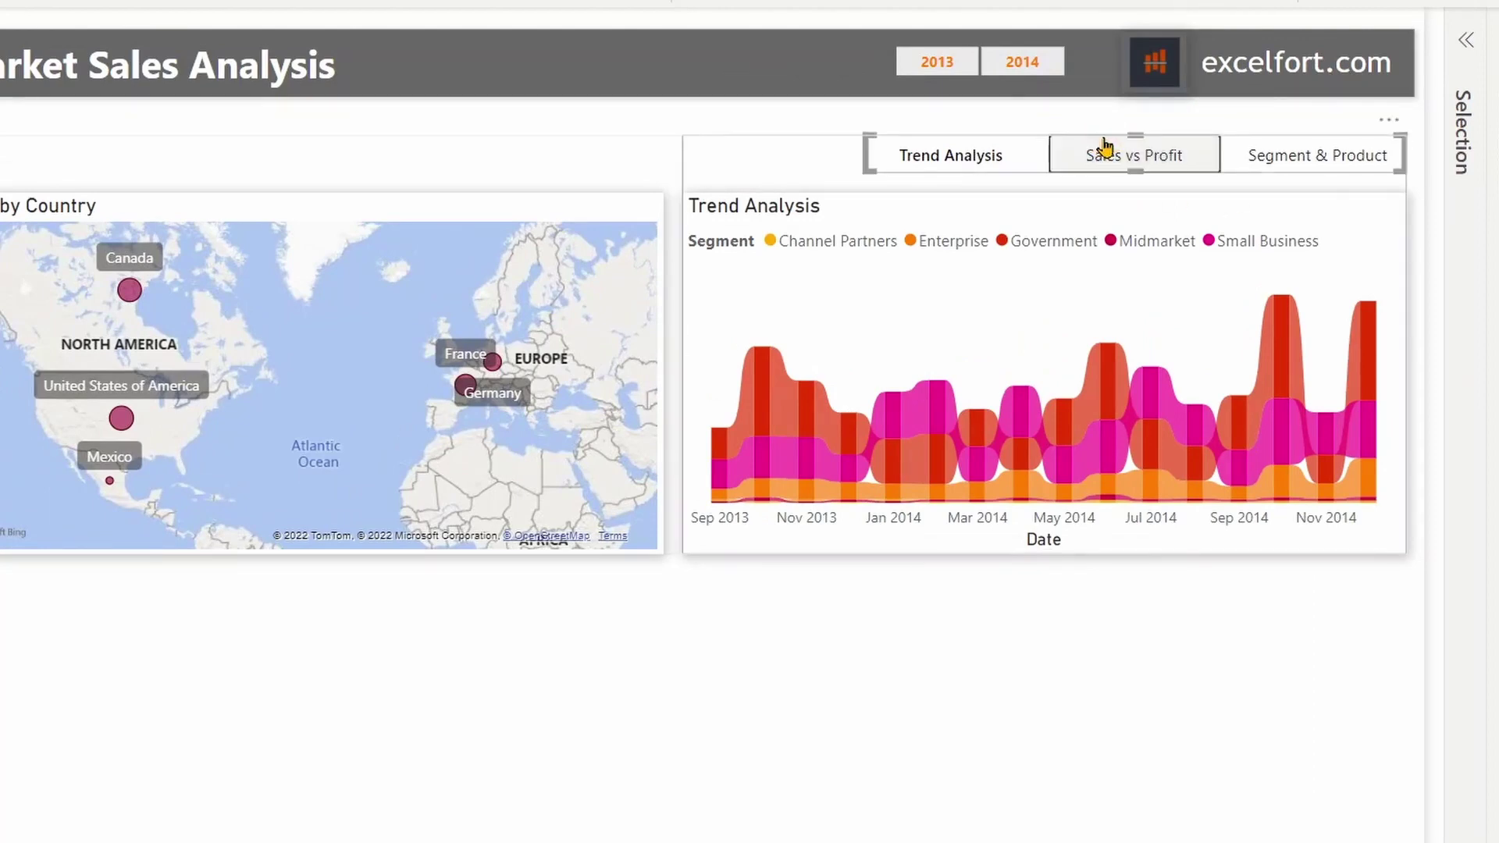
{"action": "key", "text": "ctrl+c"}
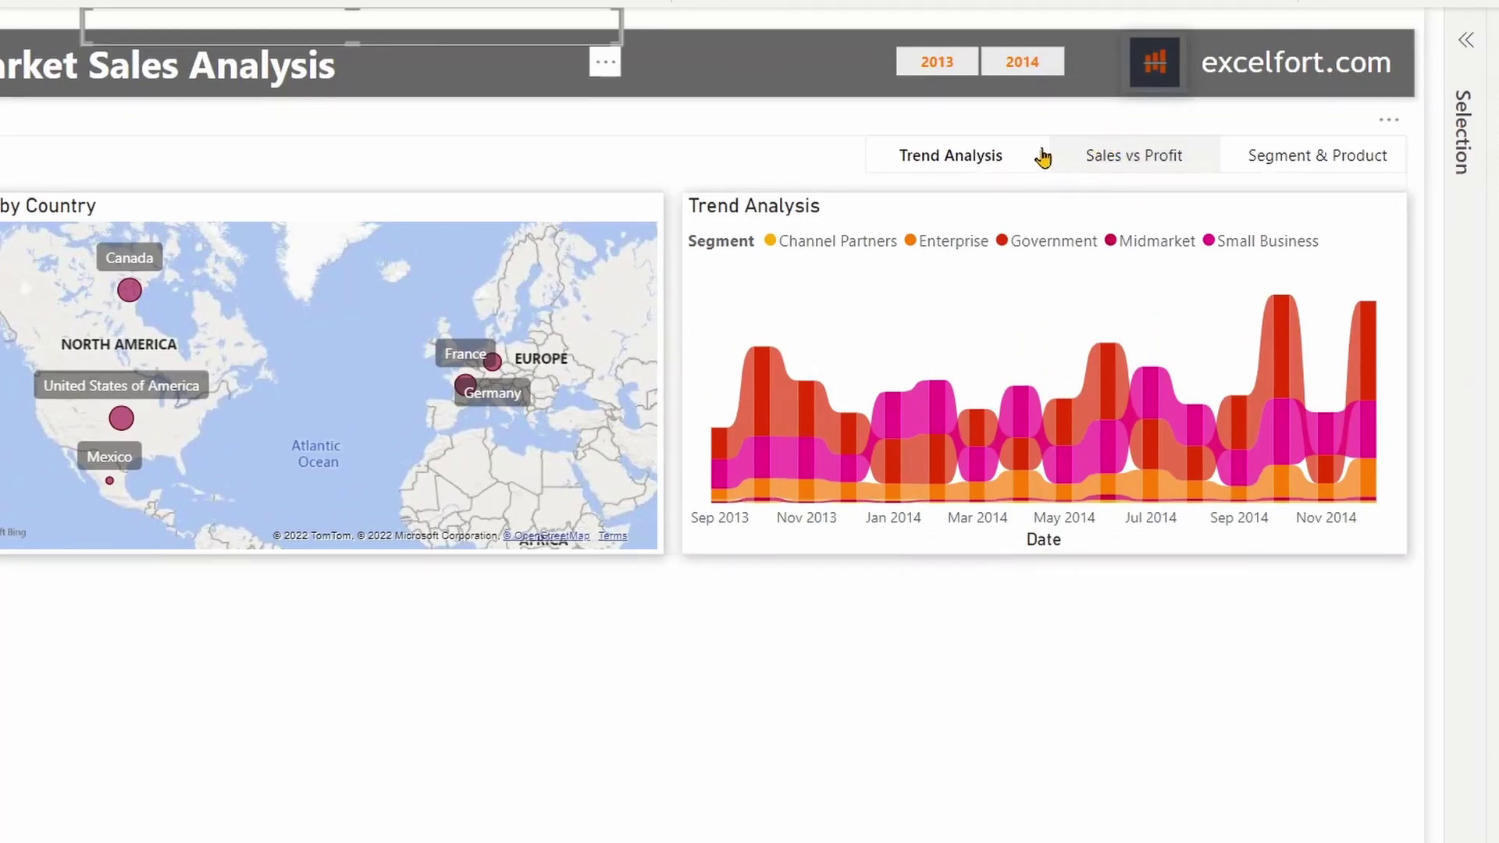
{"action": "key", "text": "ctrl+v"}
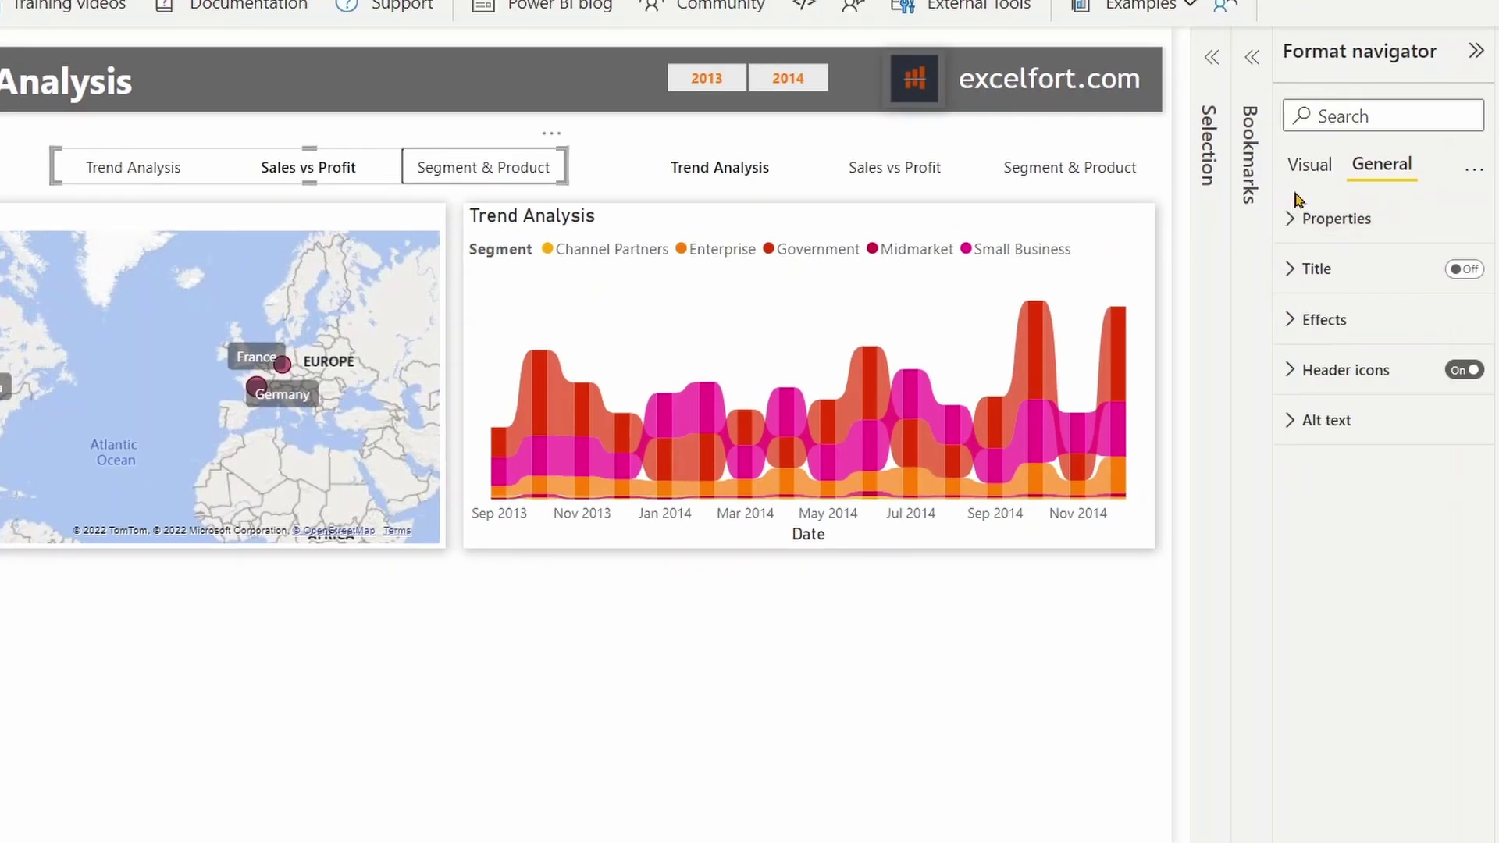
- Turn off the text in the copied navigator's Default state style
{"action": "left_click", "coordinate": [1302, 165]}
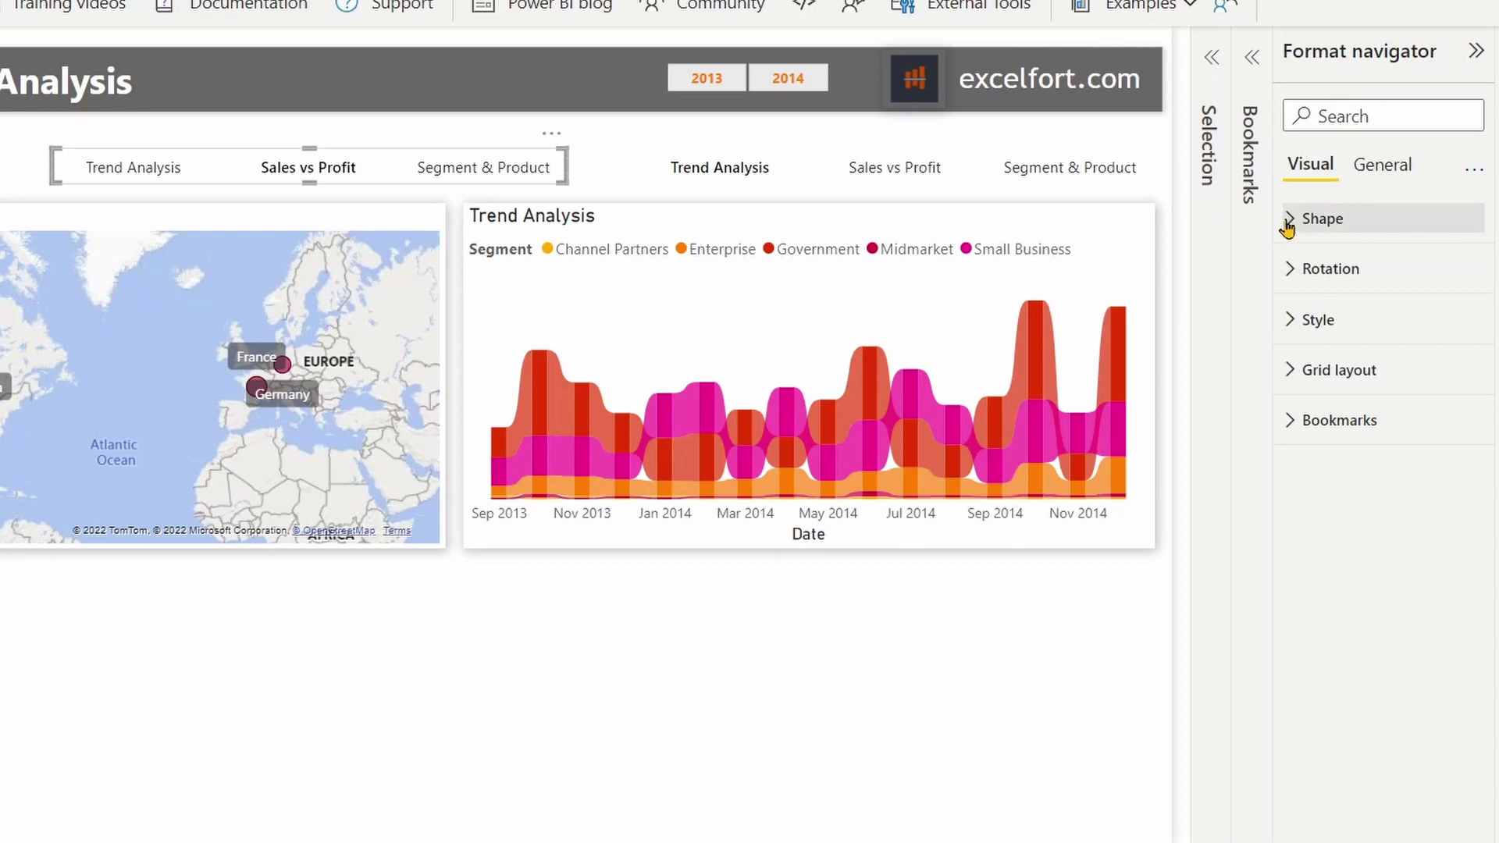
{"action": "left_click", "coordinate": [1295, 323]}
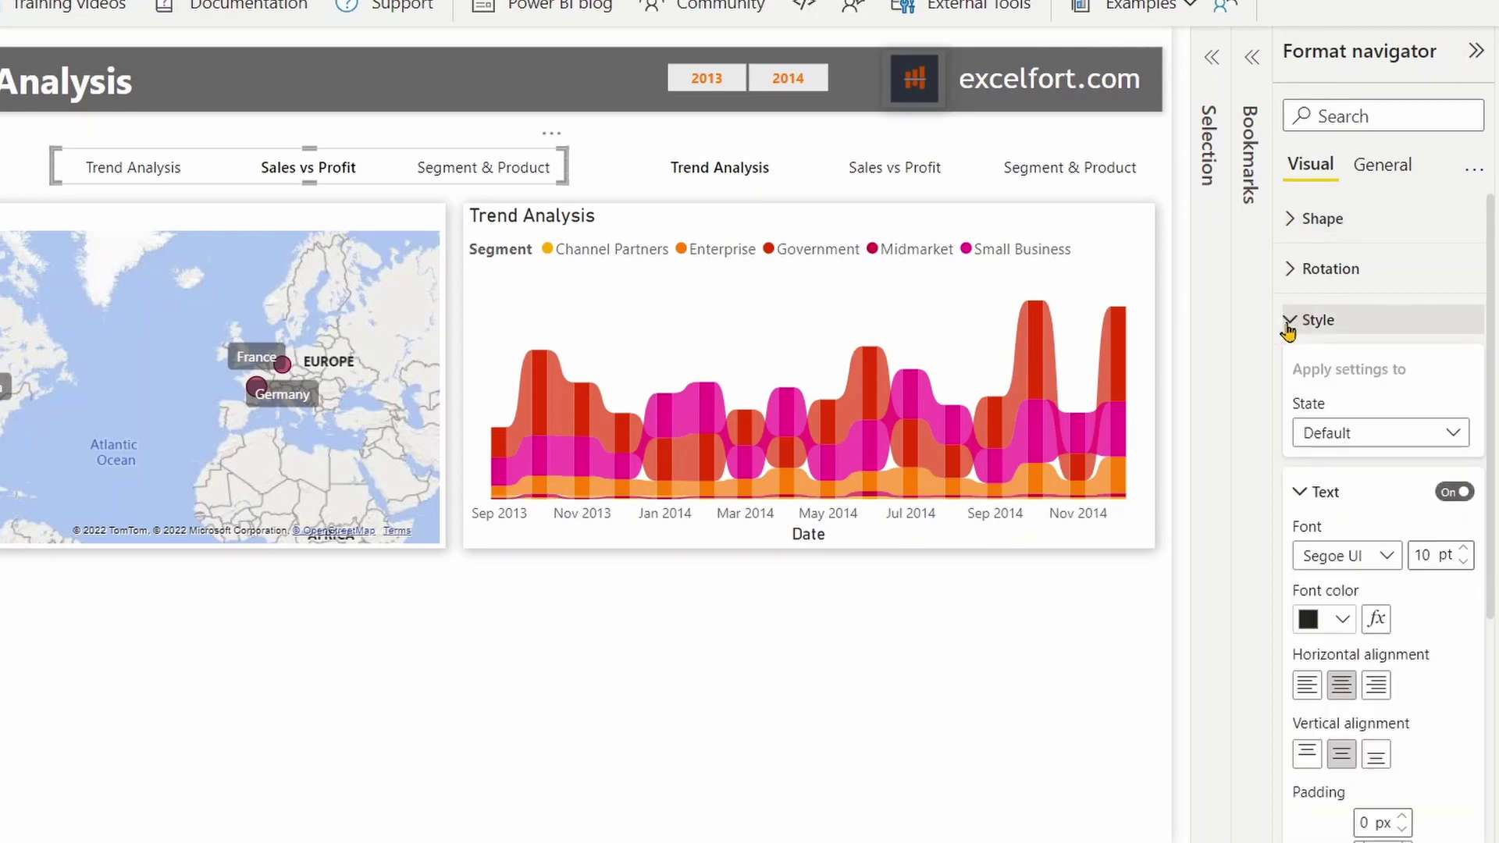
{"action": "left_click", "coordinate": [1297, 490]}
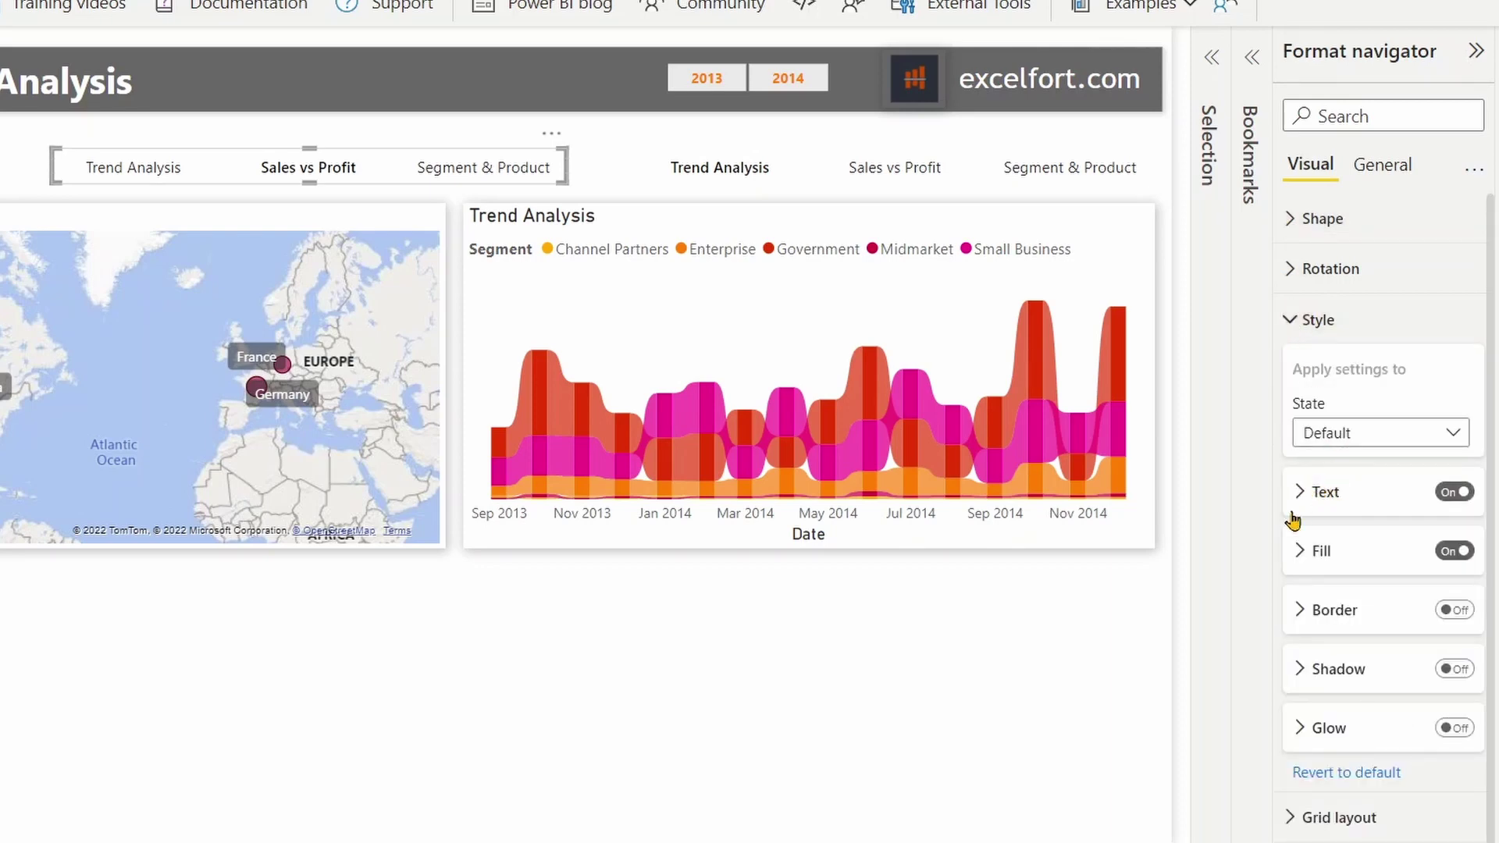
{"action": "left_click", "coordinate": [1451, 492]}
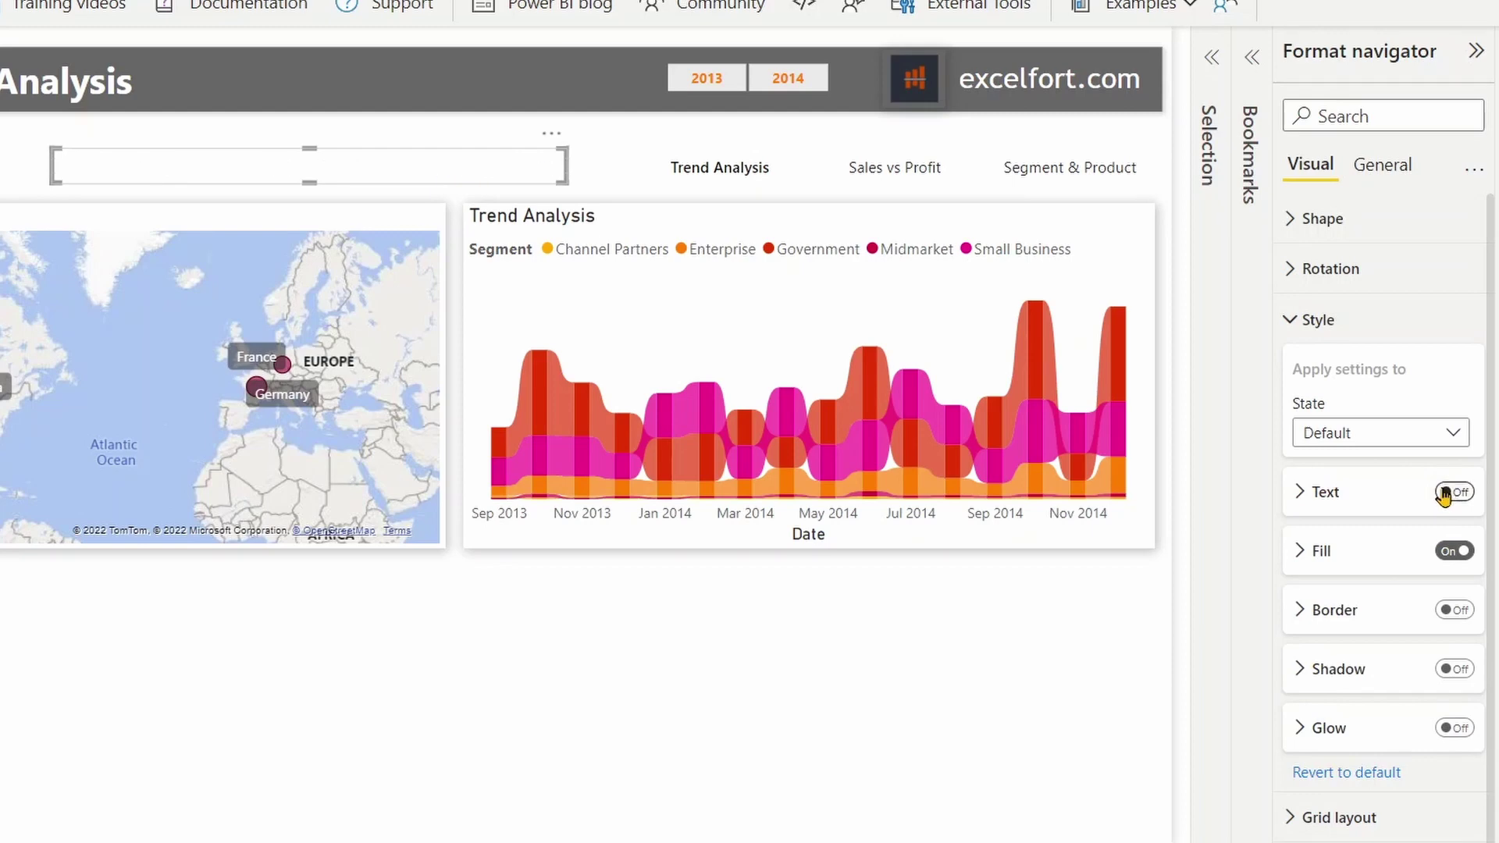
- Set the copied navigator's Selected state fill to the dark purple theme color
{"action": "left_click", "coordinate": [1360, 431]}
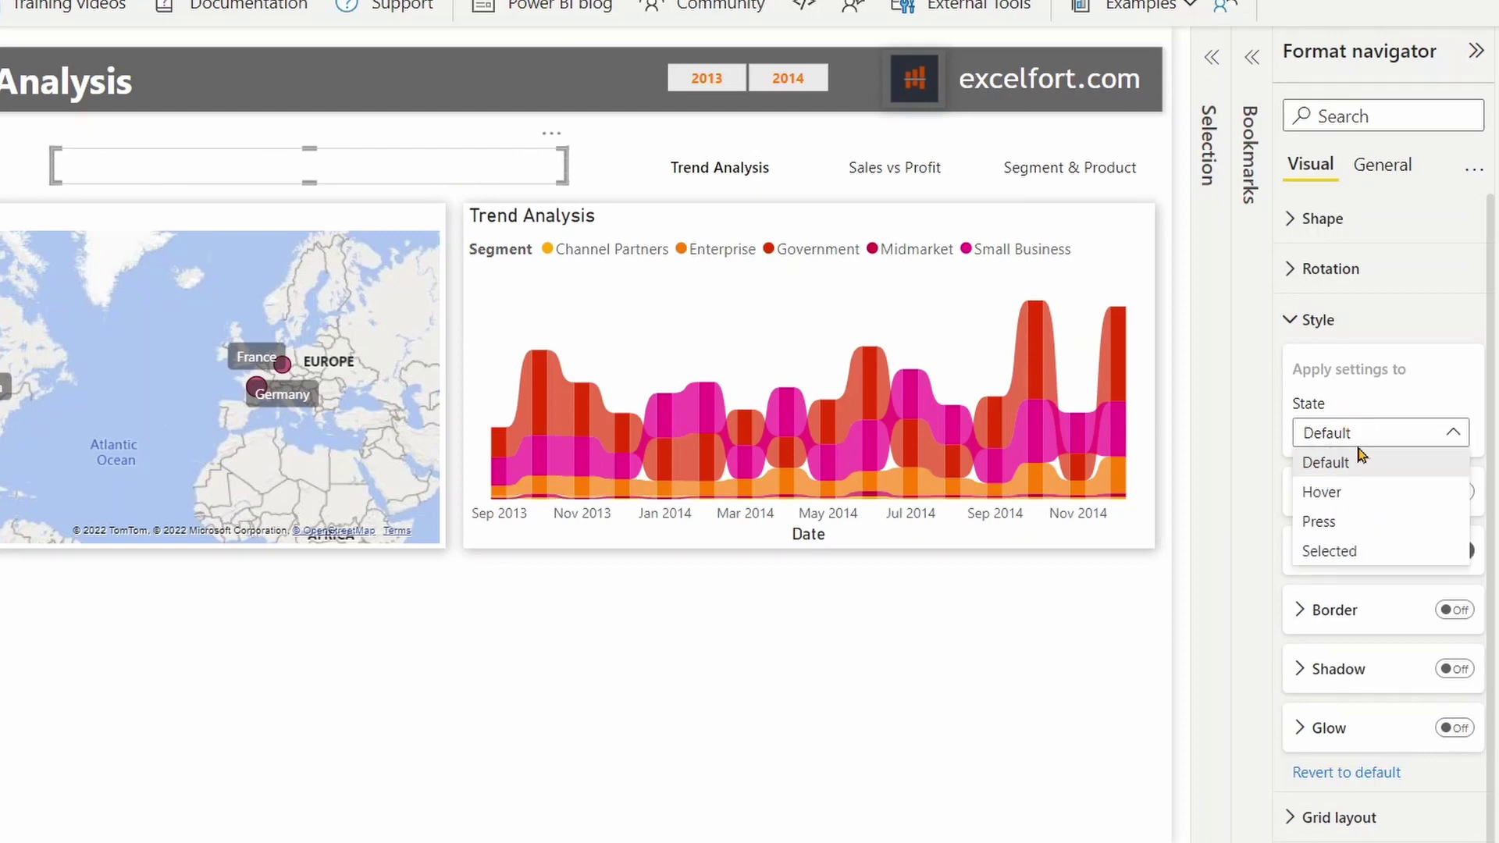
{"action": "left_click", "coordinate": [1333, 551]}
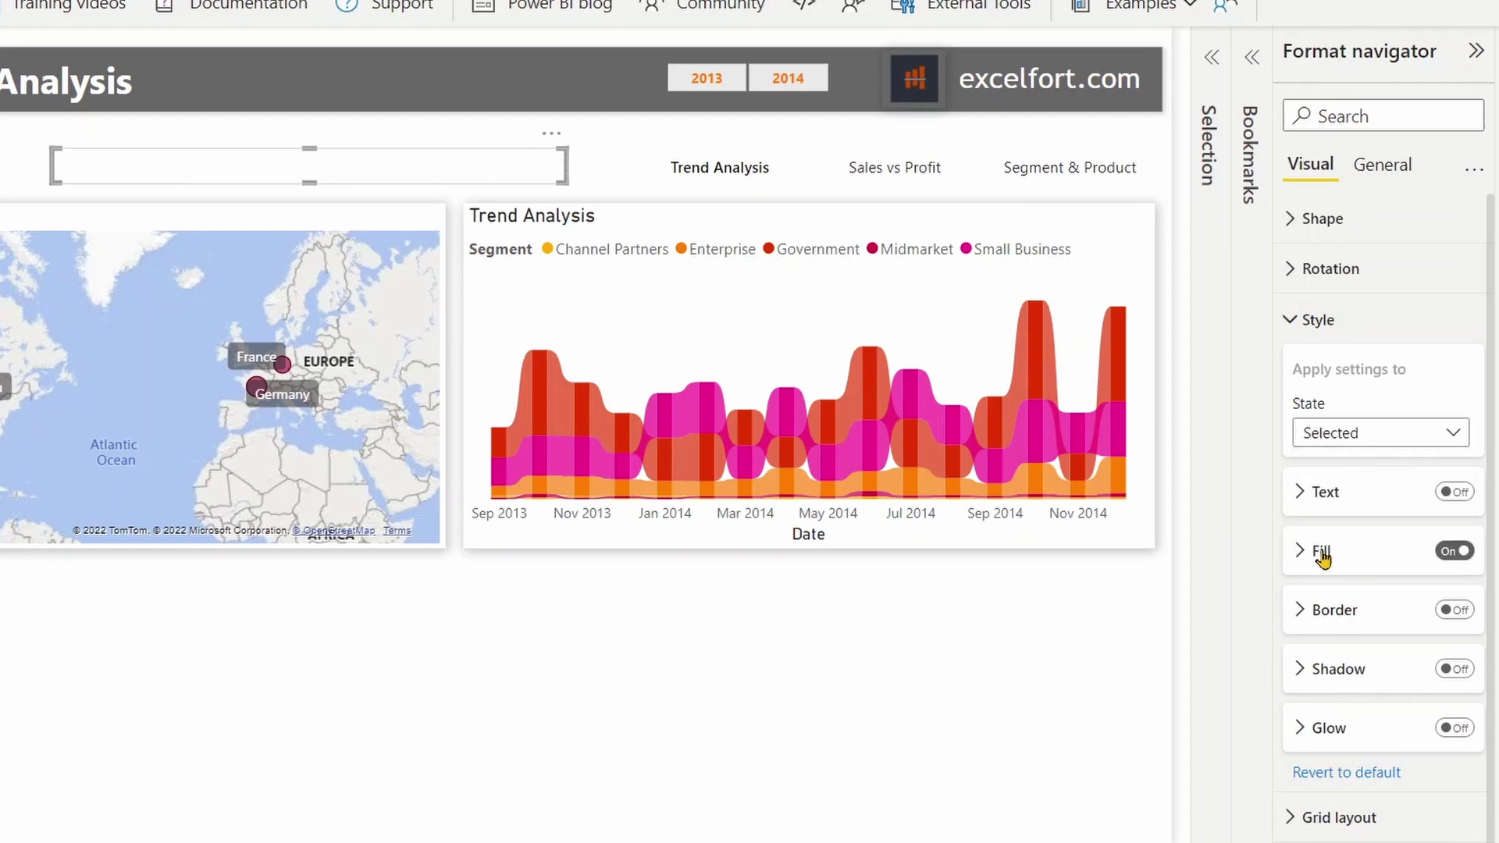
{"action": "left_click", "coordinate": [1321, 553]}
{"action": "left_click", "coordinate": [1342, 618]}
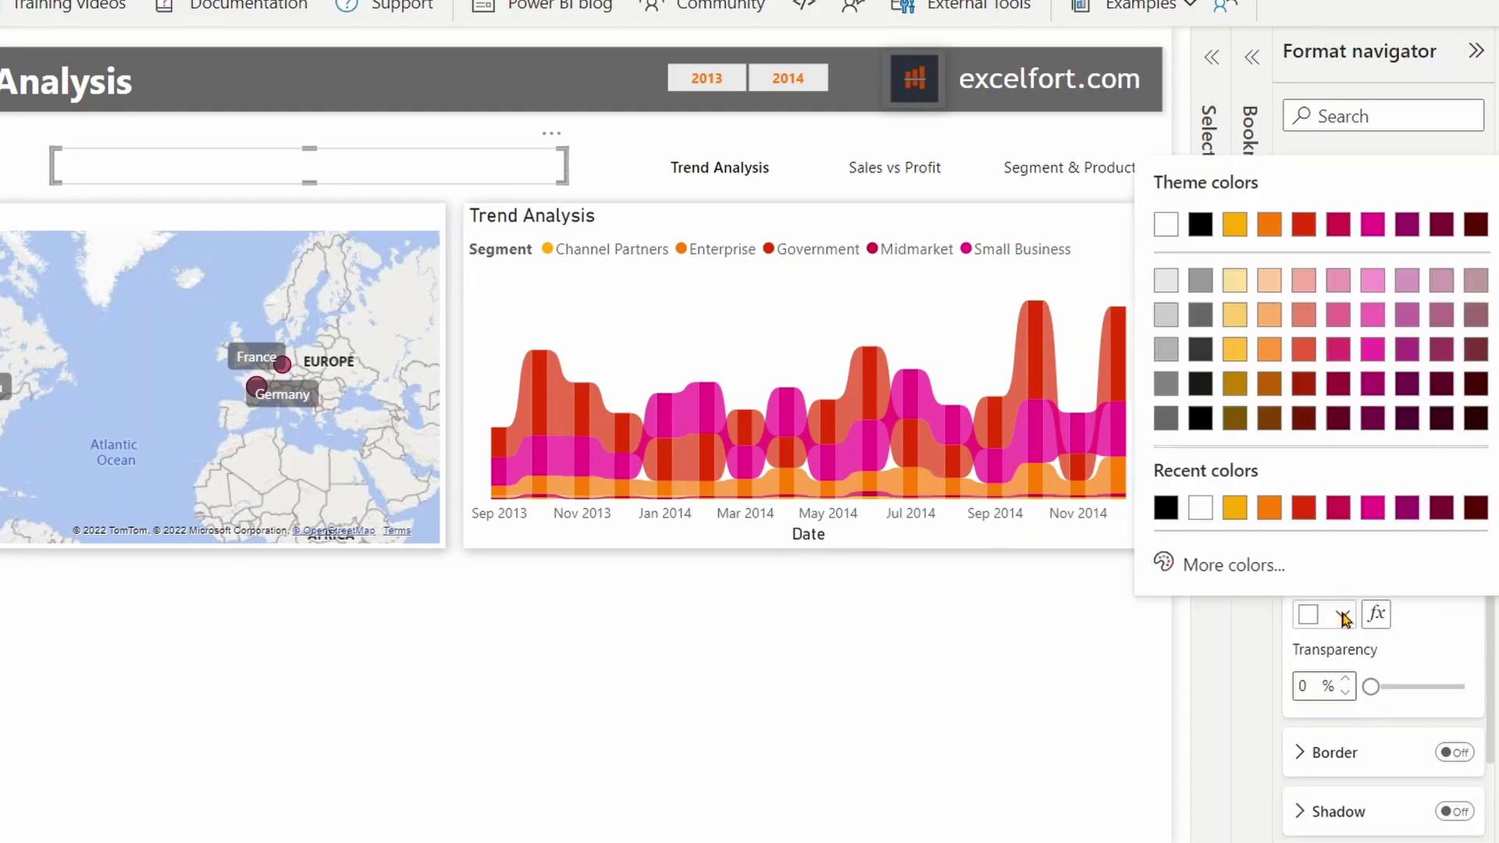
{"action": "left_click", "coordinate": [1407, 225]}
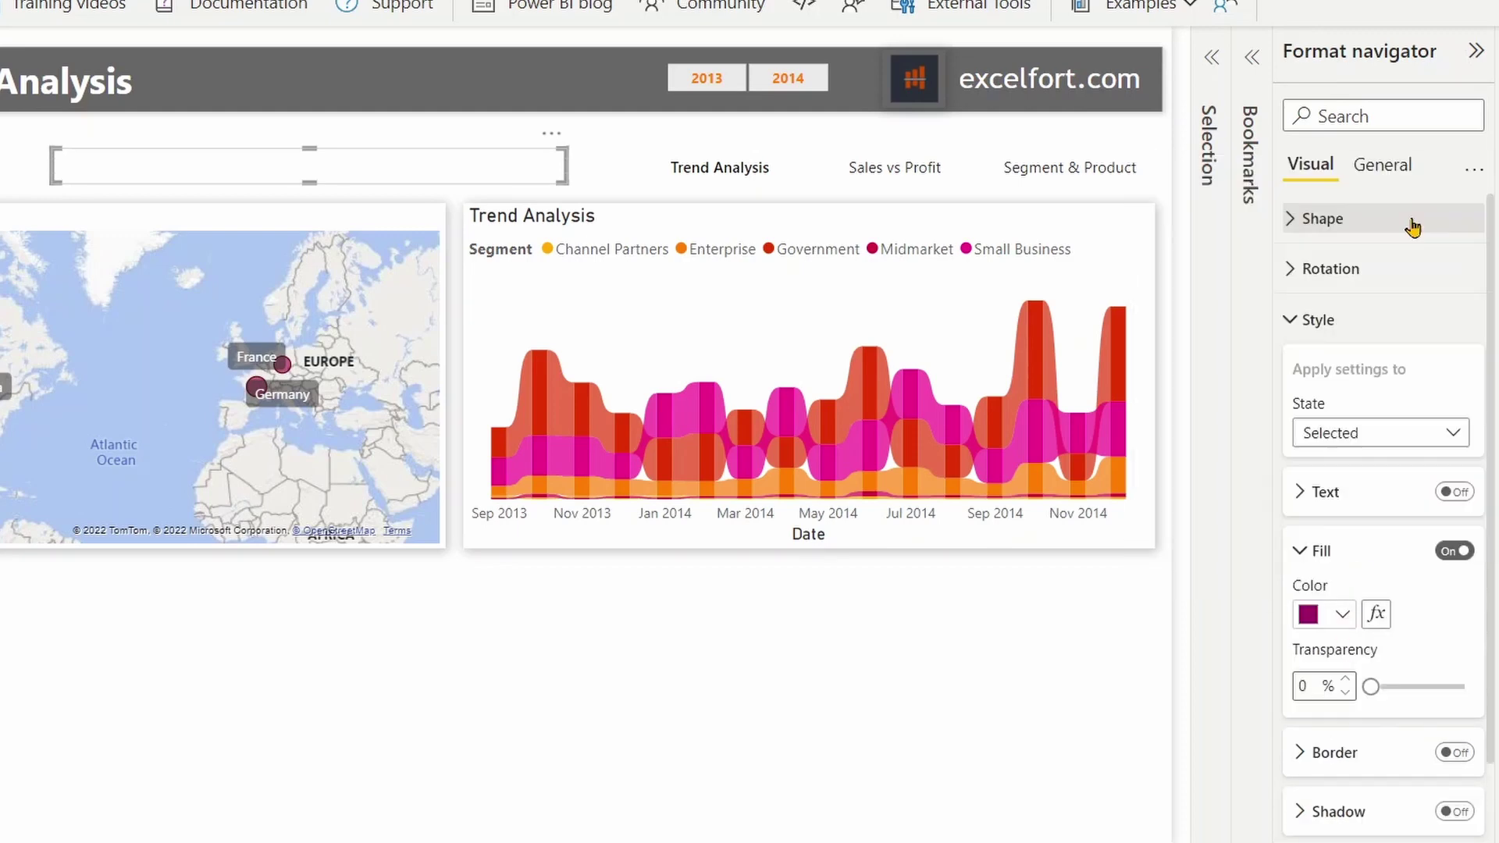
{"action": "left_click", "coordinate": [1316, 550]}
- Change the copied navigator's button shape to Parallelogram
{"action": "left_click", "coordinate": [1352, 226]}
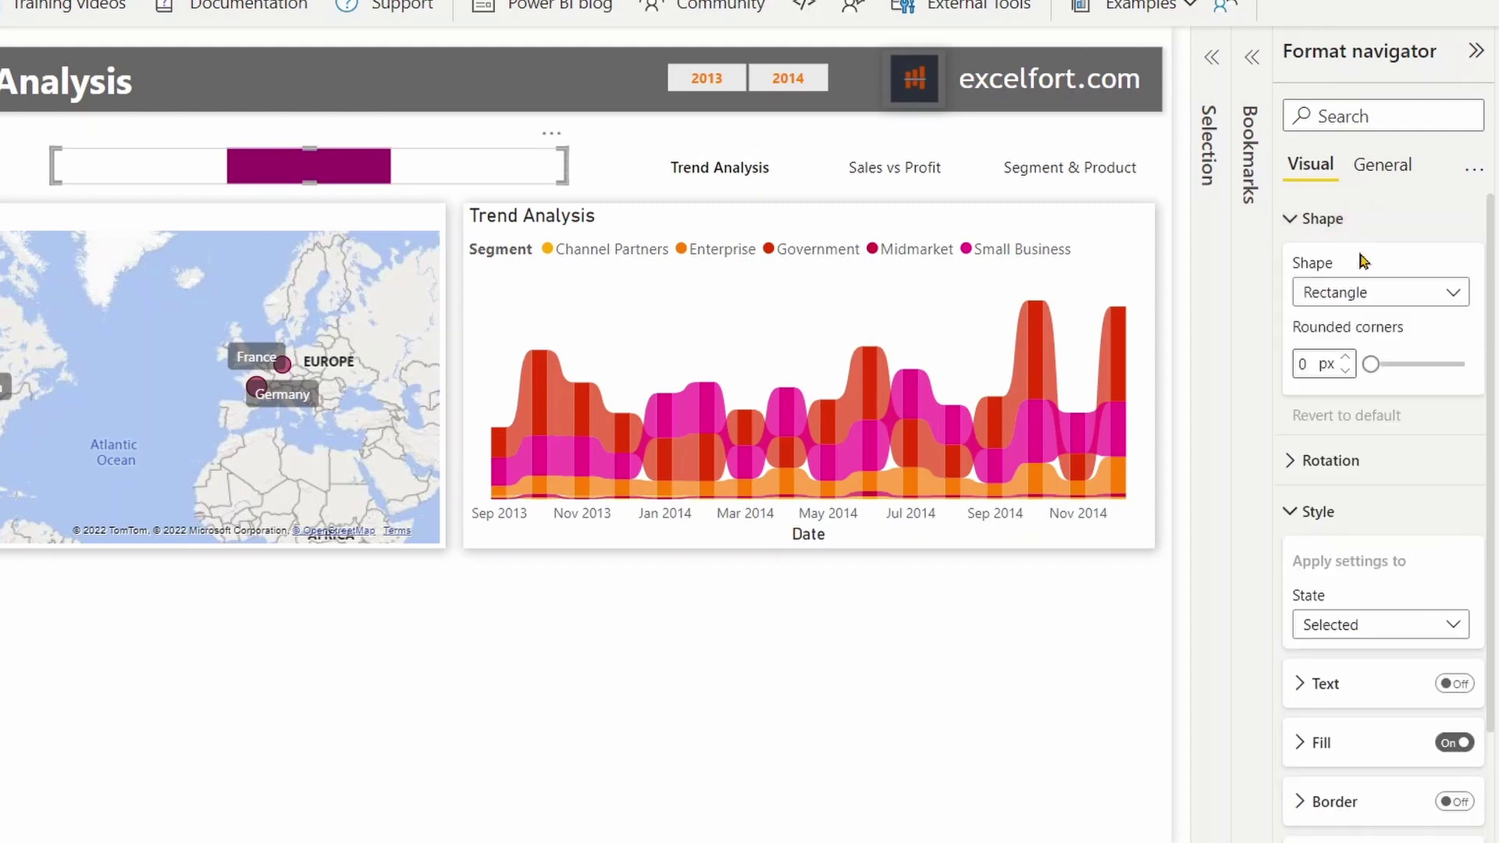
{"action": "left_click", "coordinate": [1389, 292]}
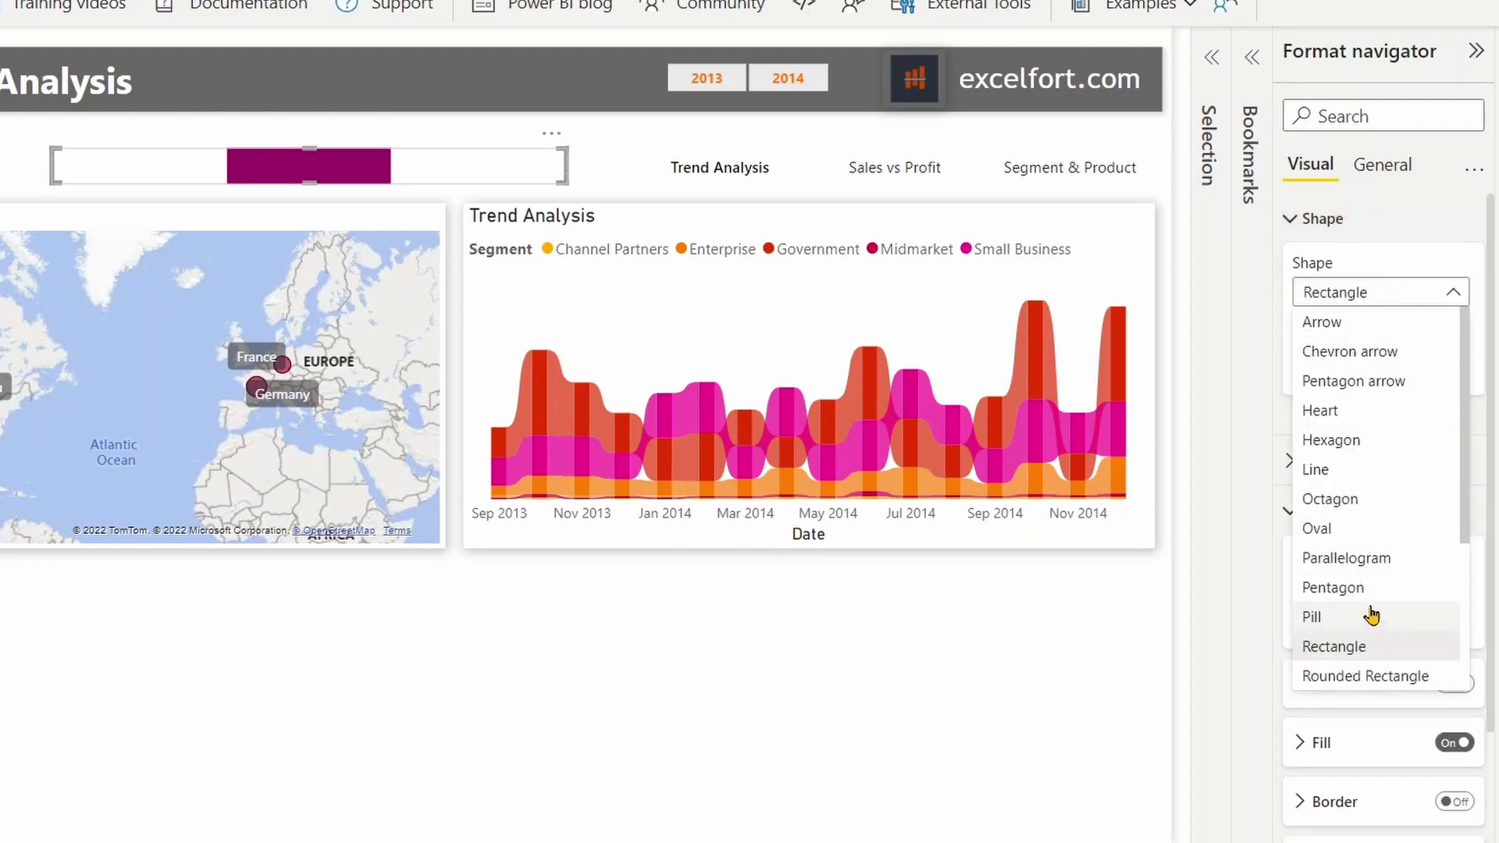
{"action": "left_click", "coordinate": [1374, 564]}
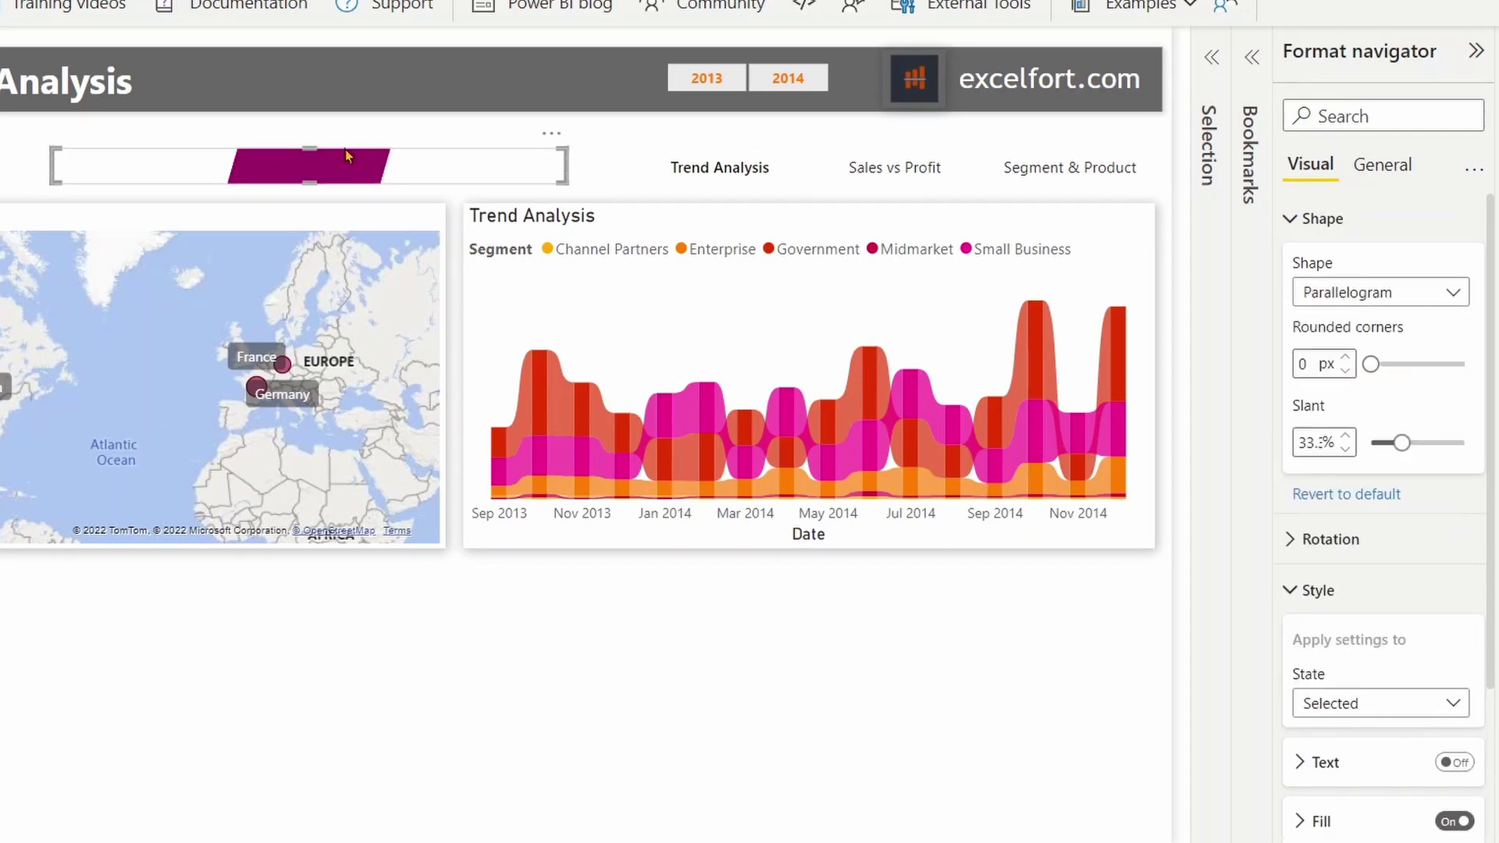
{"action": "left_click", "coordinate": [1327, 218]}
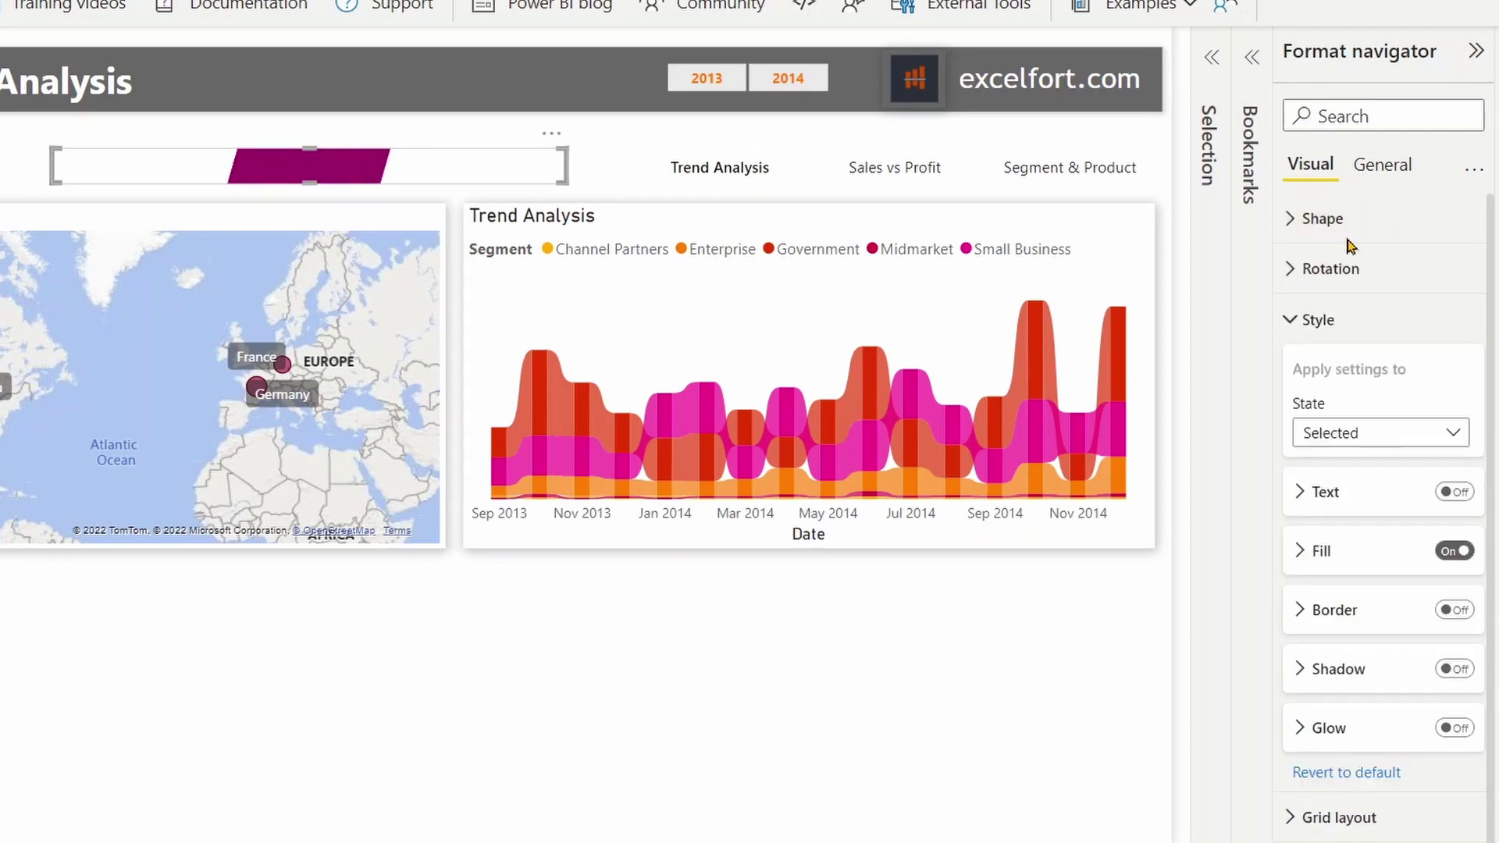
- Set the copied navigator's height to 12 and collapse its formatting settings
{"action": "left_click", "coordinate": [1398, 167]}
{"action": "left_click", "coordinate": [1385, 228]}
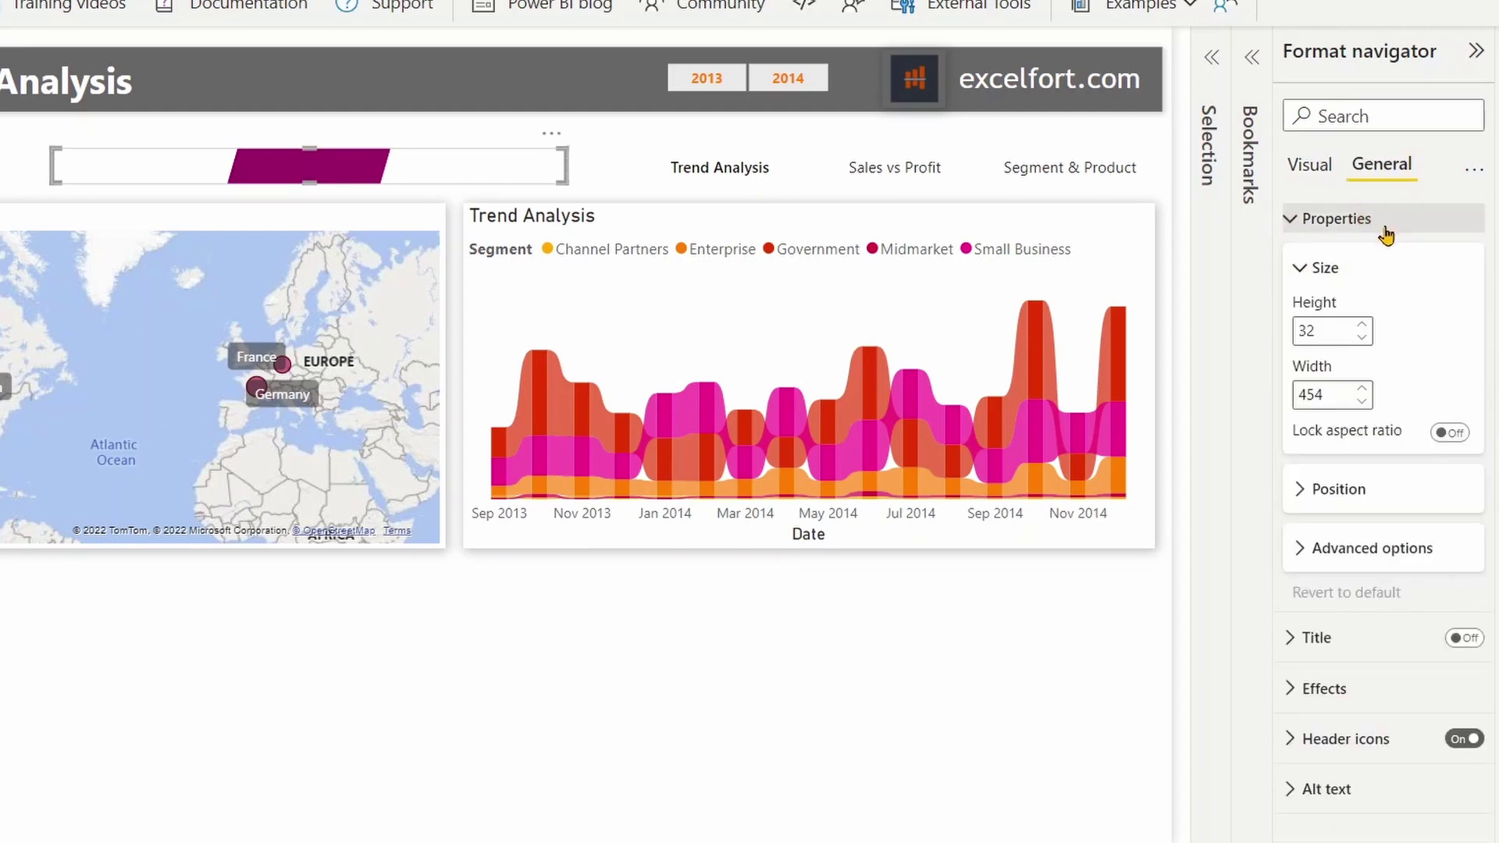
{"action": "left_click_drag", "start_coordinate": [1330, 331], "coordinate": [1271, 328]}
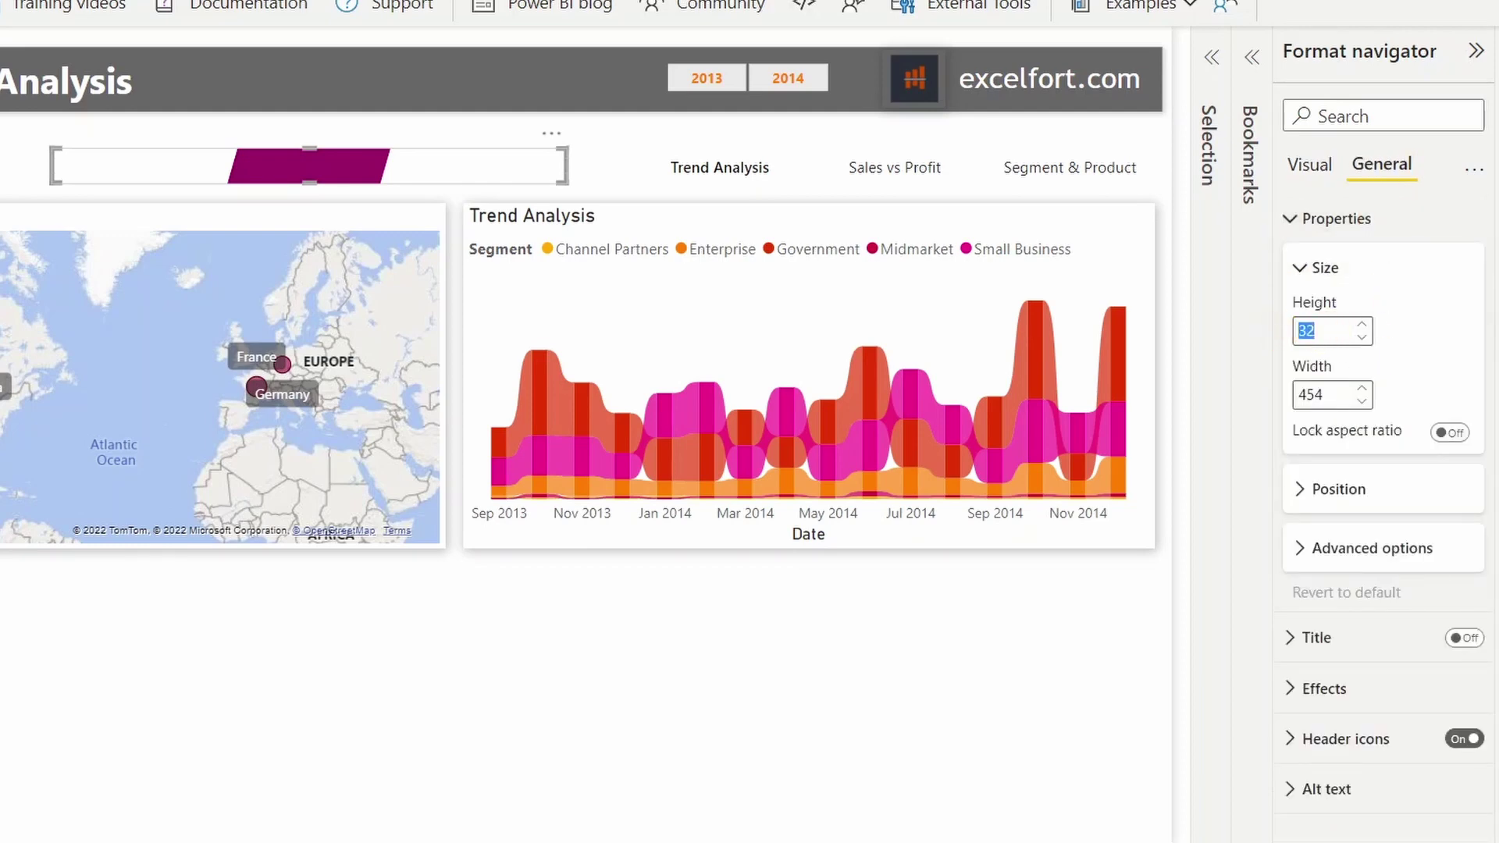
{"action": "type", "text": "12"}
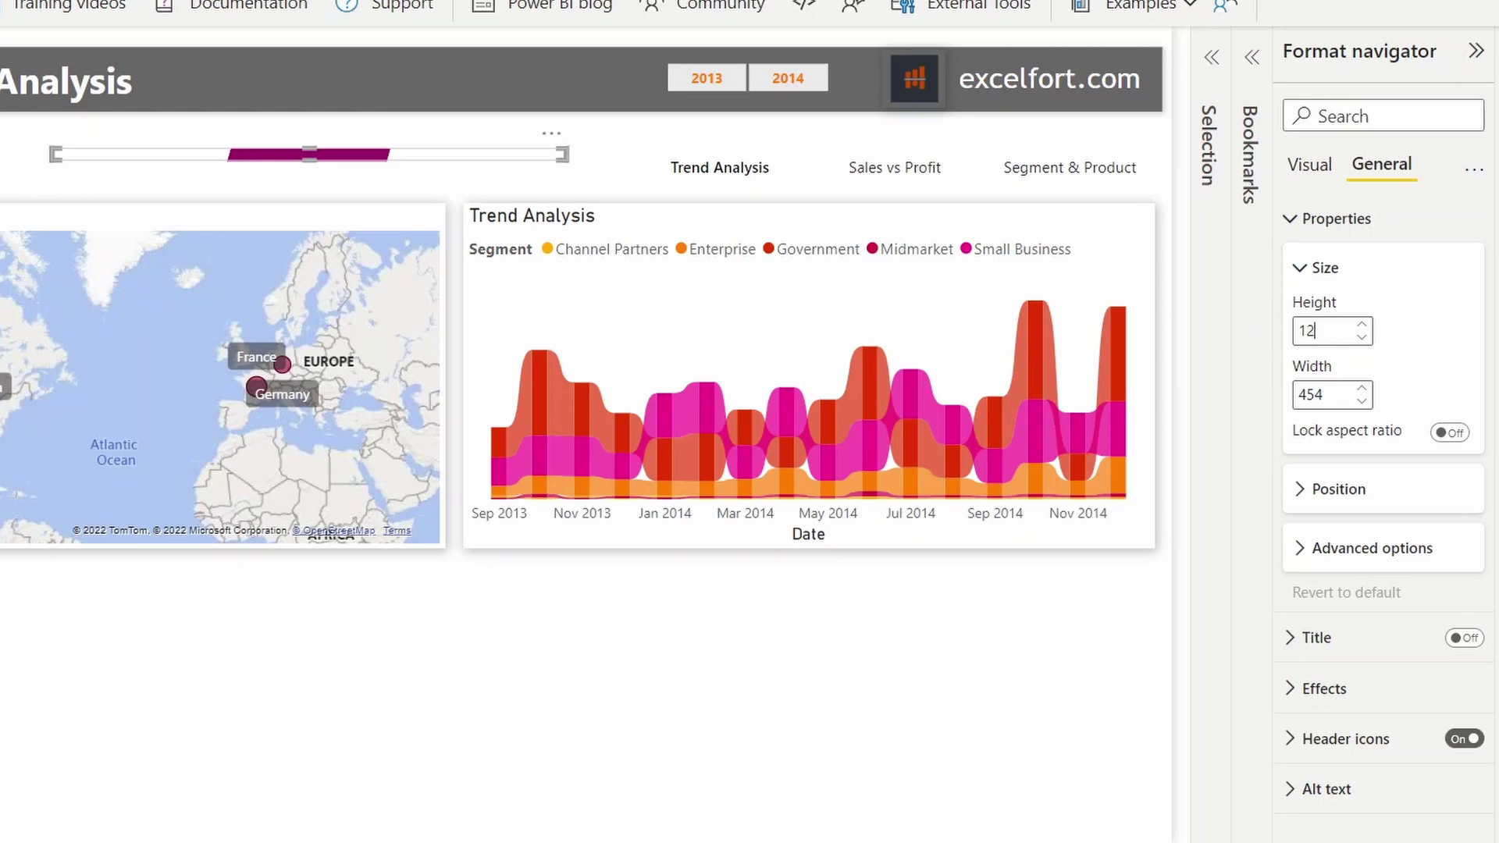
{"action": "left_click", "coordinate": [1371, 47]}
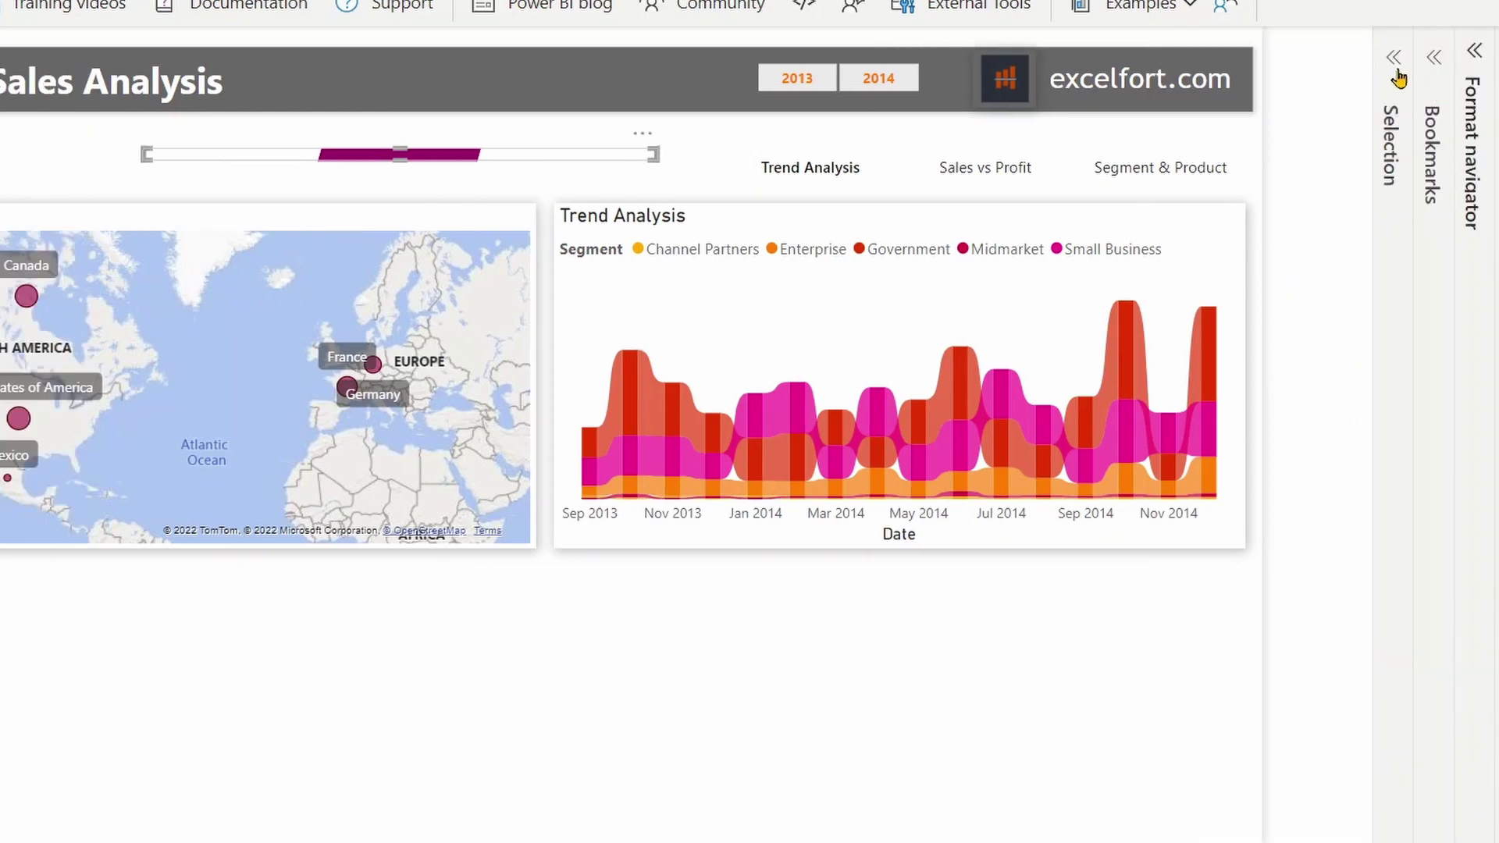
- Rename the copied navigator's layer to BM Nav Line
{"action": "left_click", "coordinate": [1374, 60]}
{"action": "left_click", "coordinate": [1392, 61]}
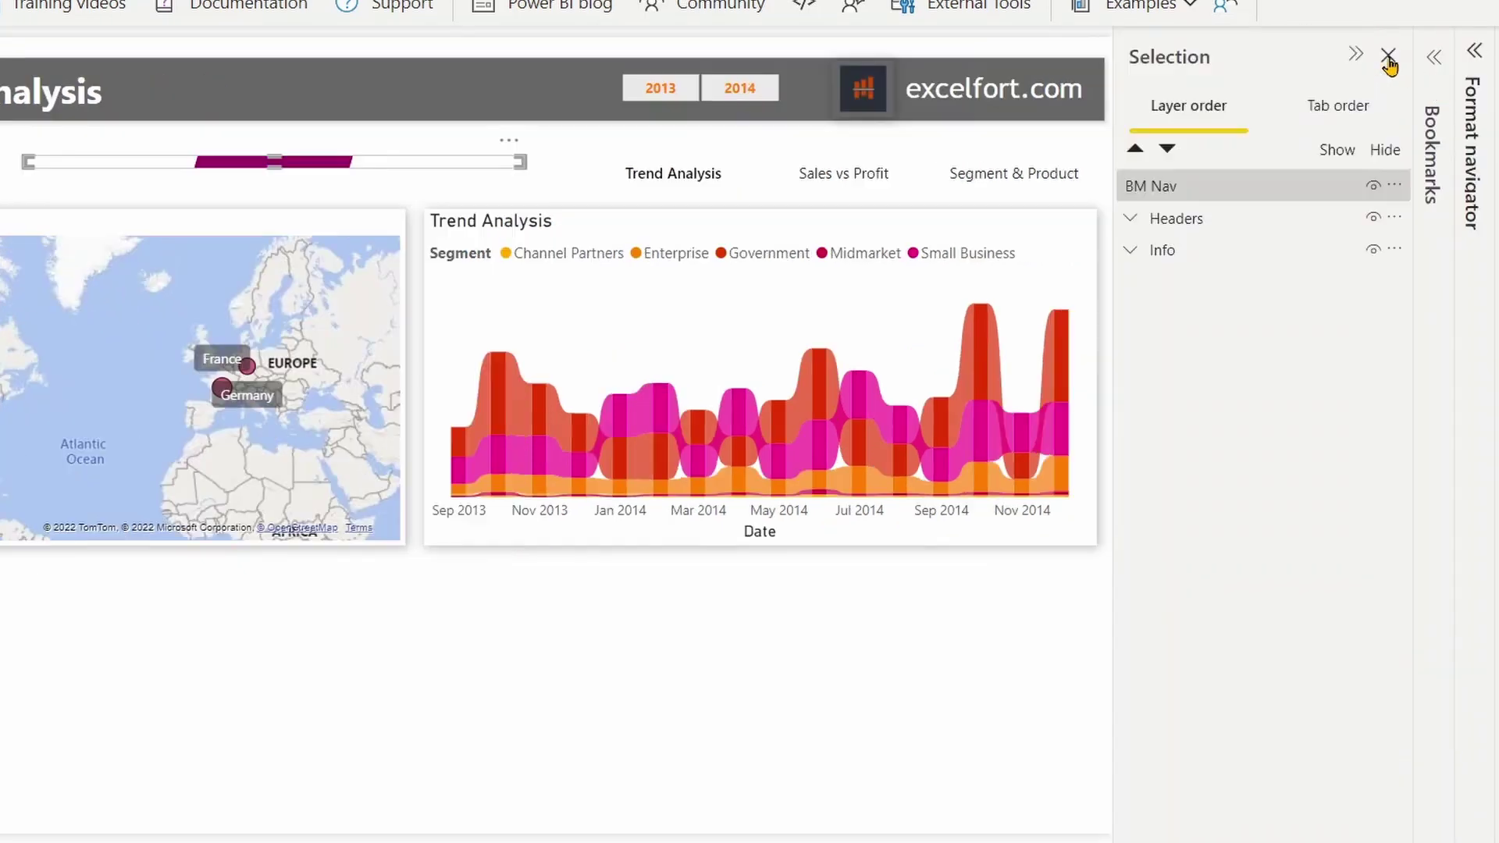
{"action": "double_click", "coordinate": [1177, 187]}
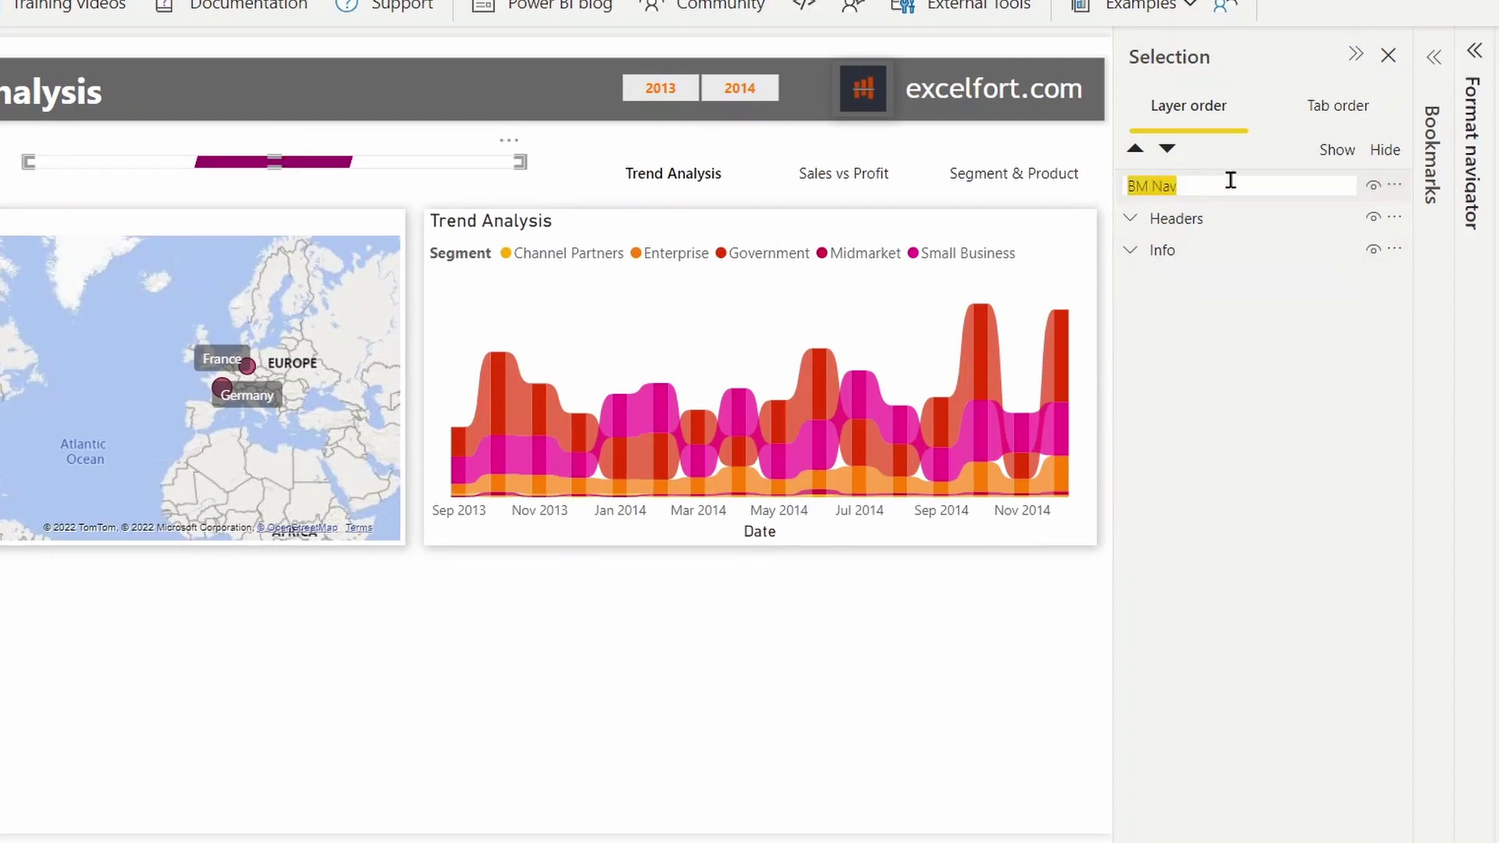
{"action": "left_click", "coordinate": [1178, 187]}
{"action": "type", "text": "Line"}
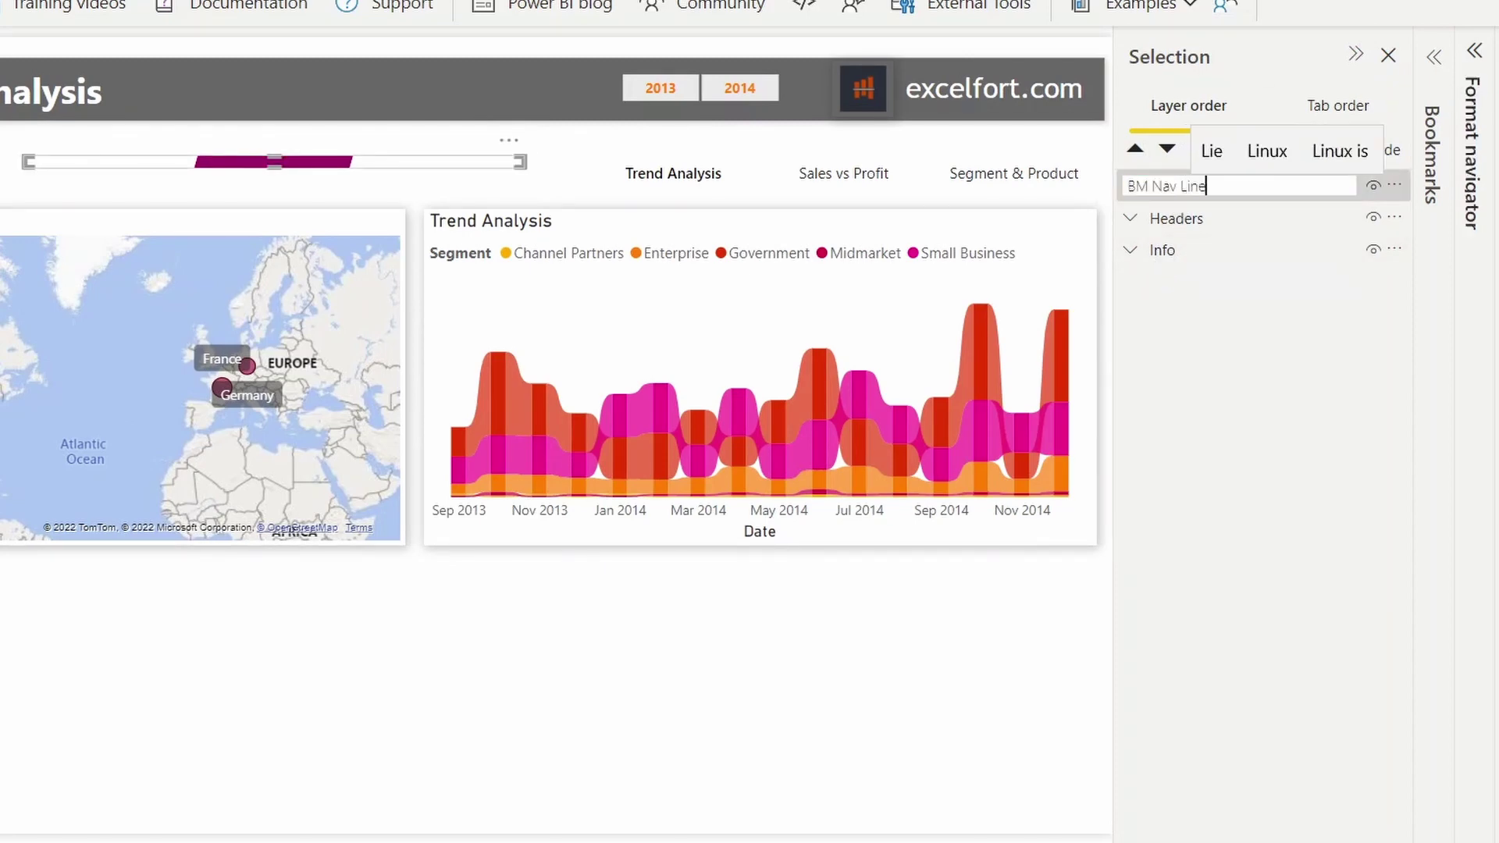
{"action": "key", "text": "Return"}
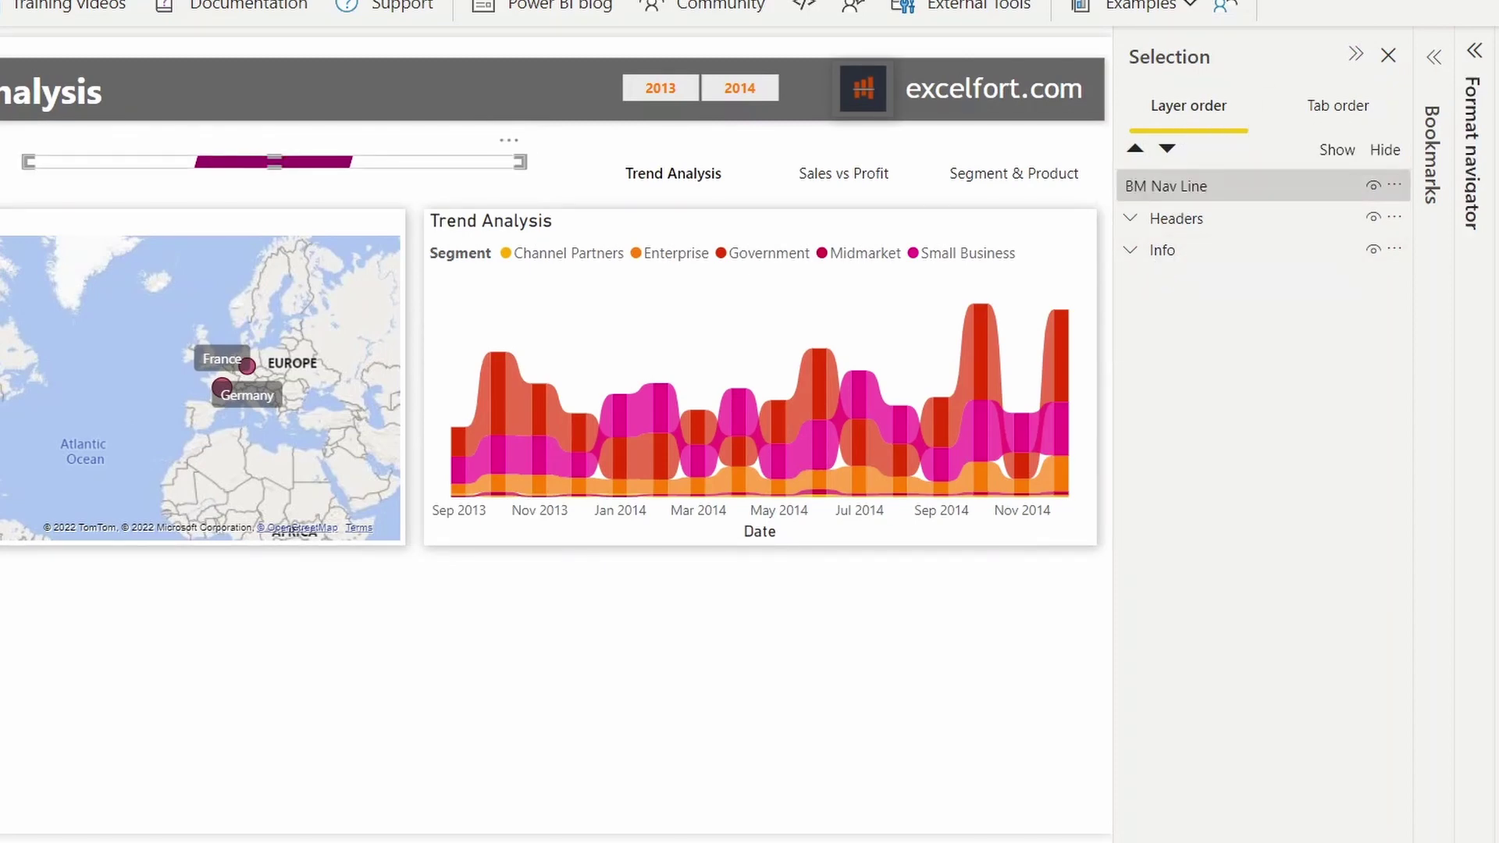
- Expand the Info and Tab Visuals groups and move BM Nav Line into Tab Visuals below BM Nav
{"action": "left_click", "coordinate": [1130, 249]}
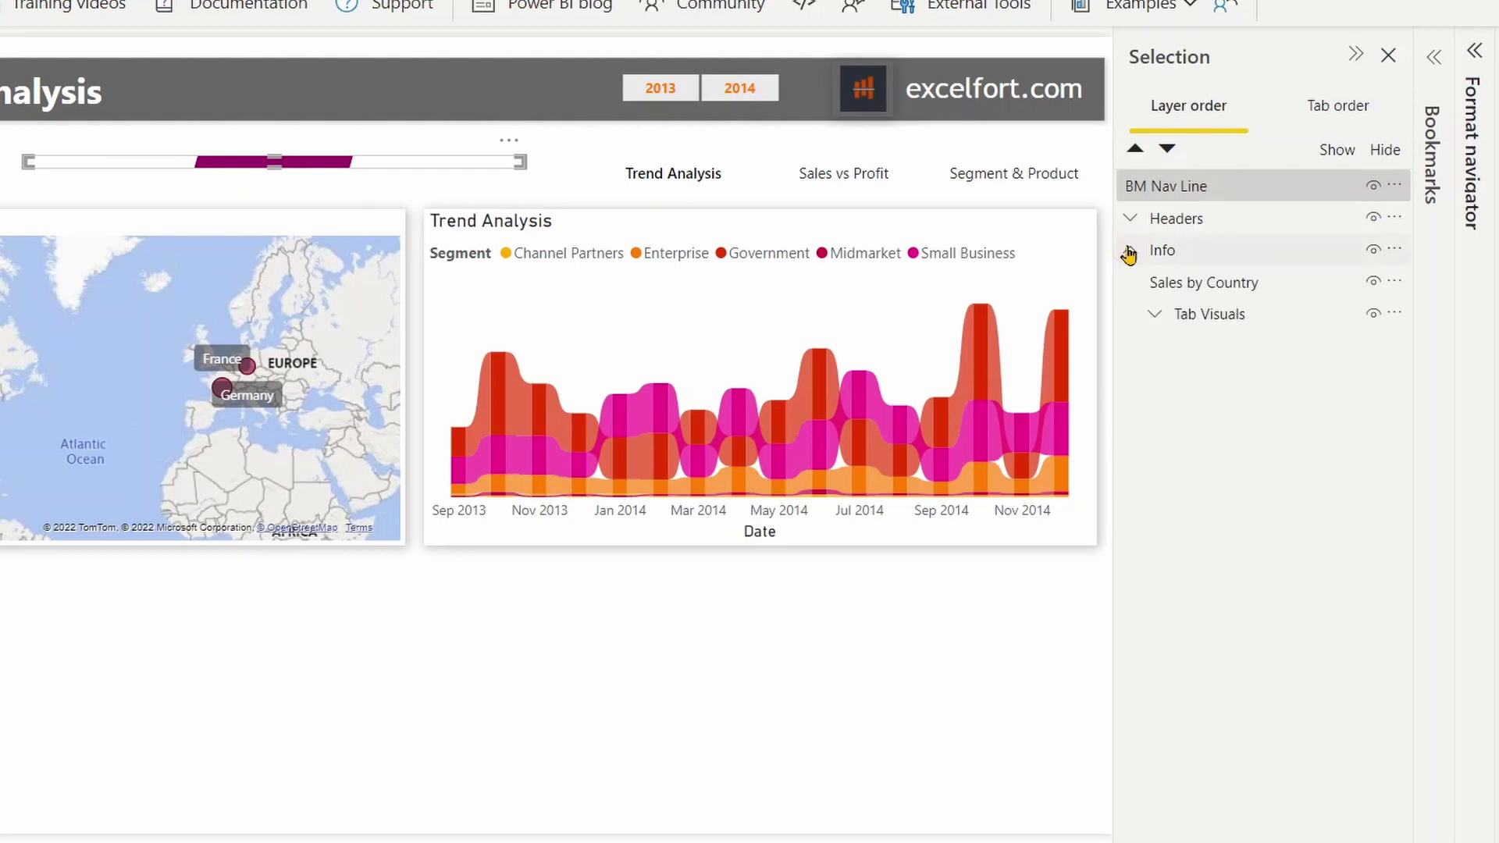
{"action": "left_click", "coordinate": [1161, 327]}
{"action": "left_click", "coordinate": [1155, 313]}
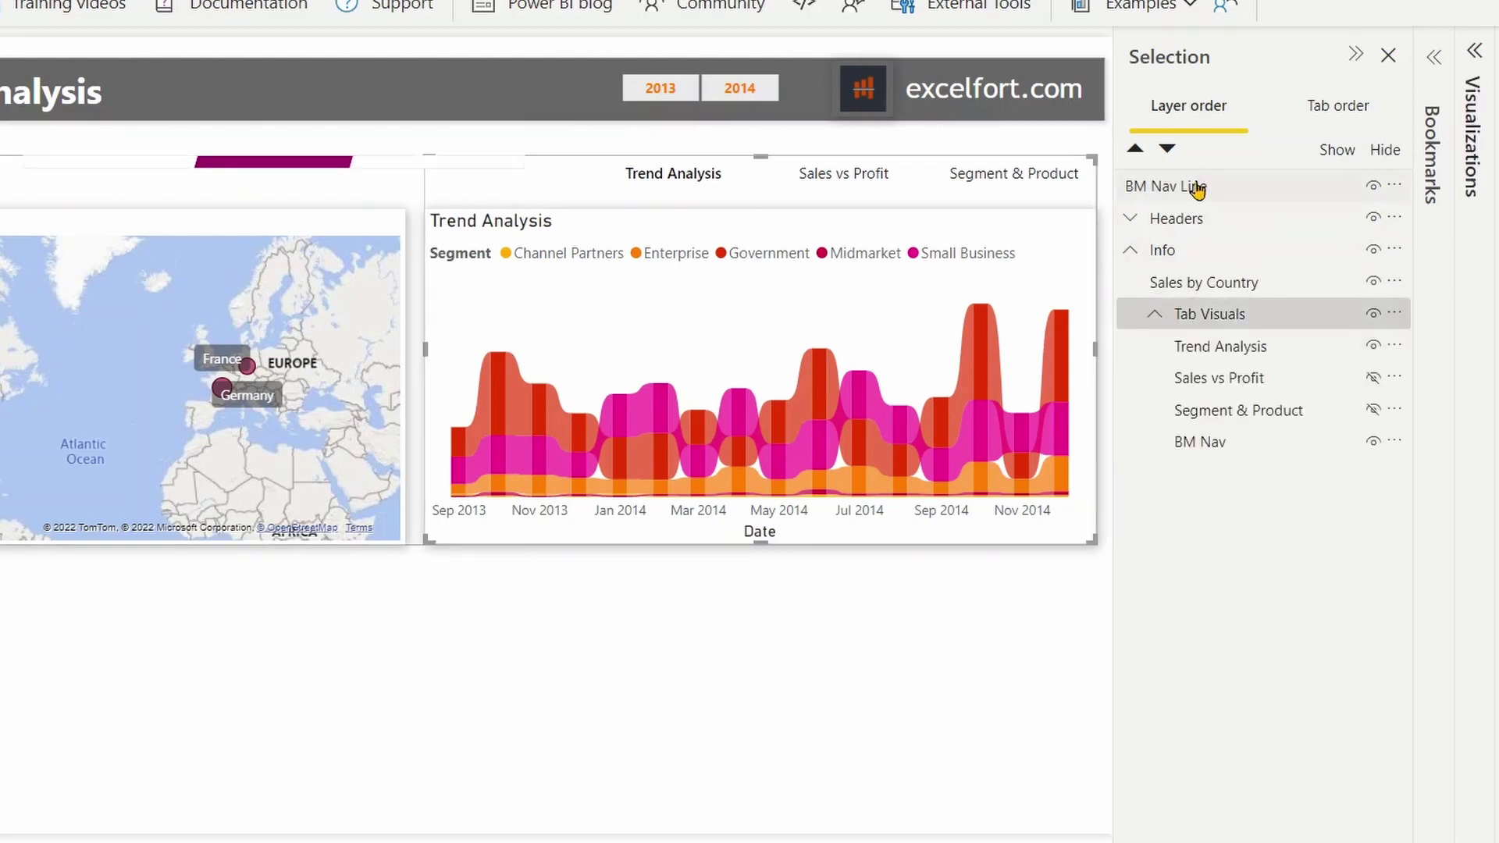
{"action": "left_click", "coordinate": [1193, 187]}
{"action": "left_click_drag", "start_coordinate": [1193, 187], "coordinate": [1238, 446]}
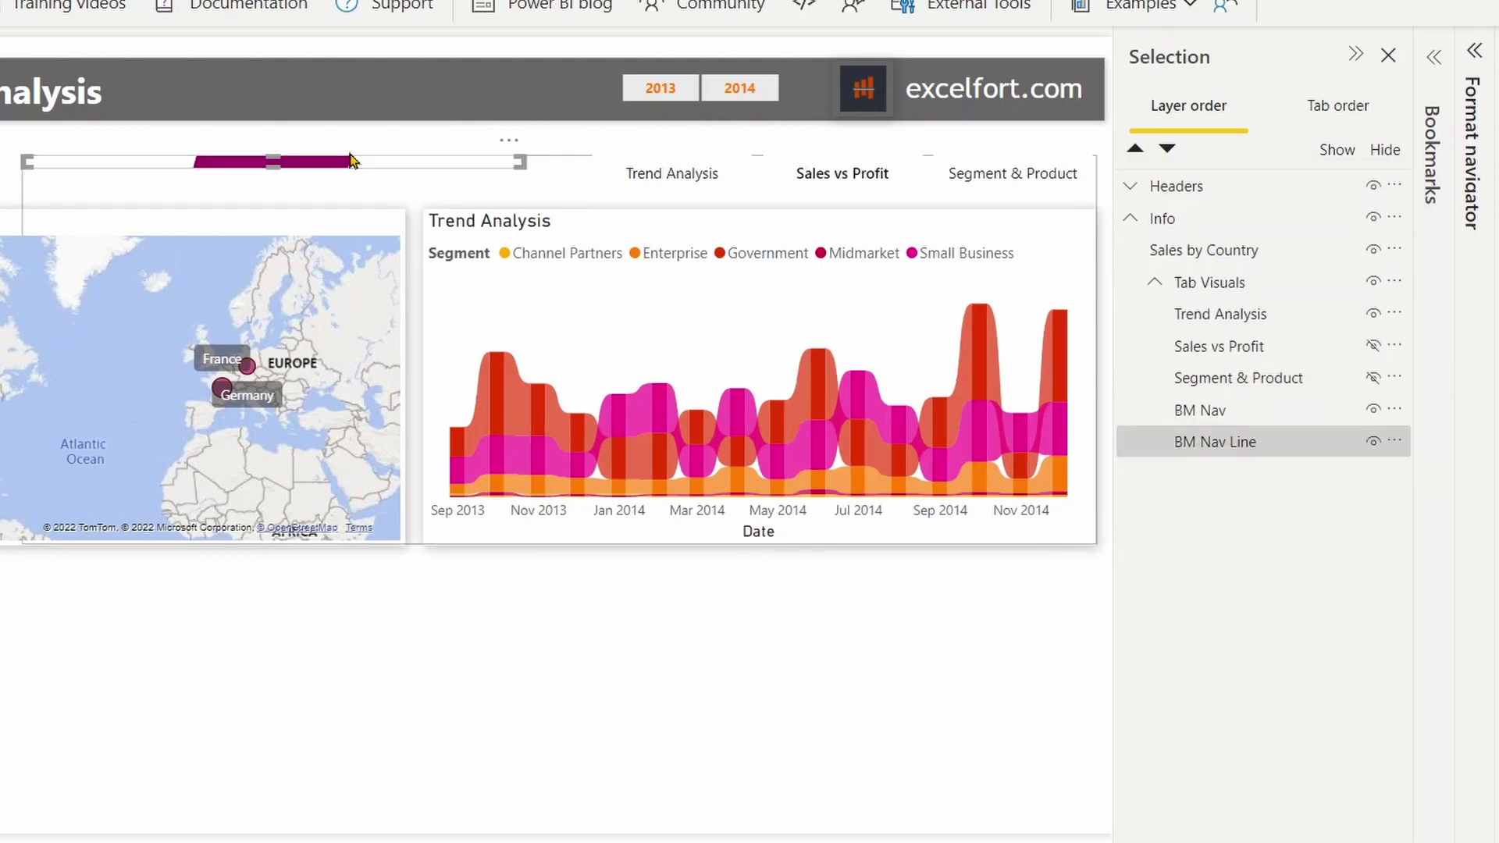
- Place BM Nav Line as an underline along the lower edge of BM Nav and left-align the two navigators
{"action": "left_click_drag", "start_coordinate": [350, 160], "coordinate": [921, 195]}
{"action": "left_click", "coordinate": [783, 200], "text": "ctrl"}
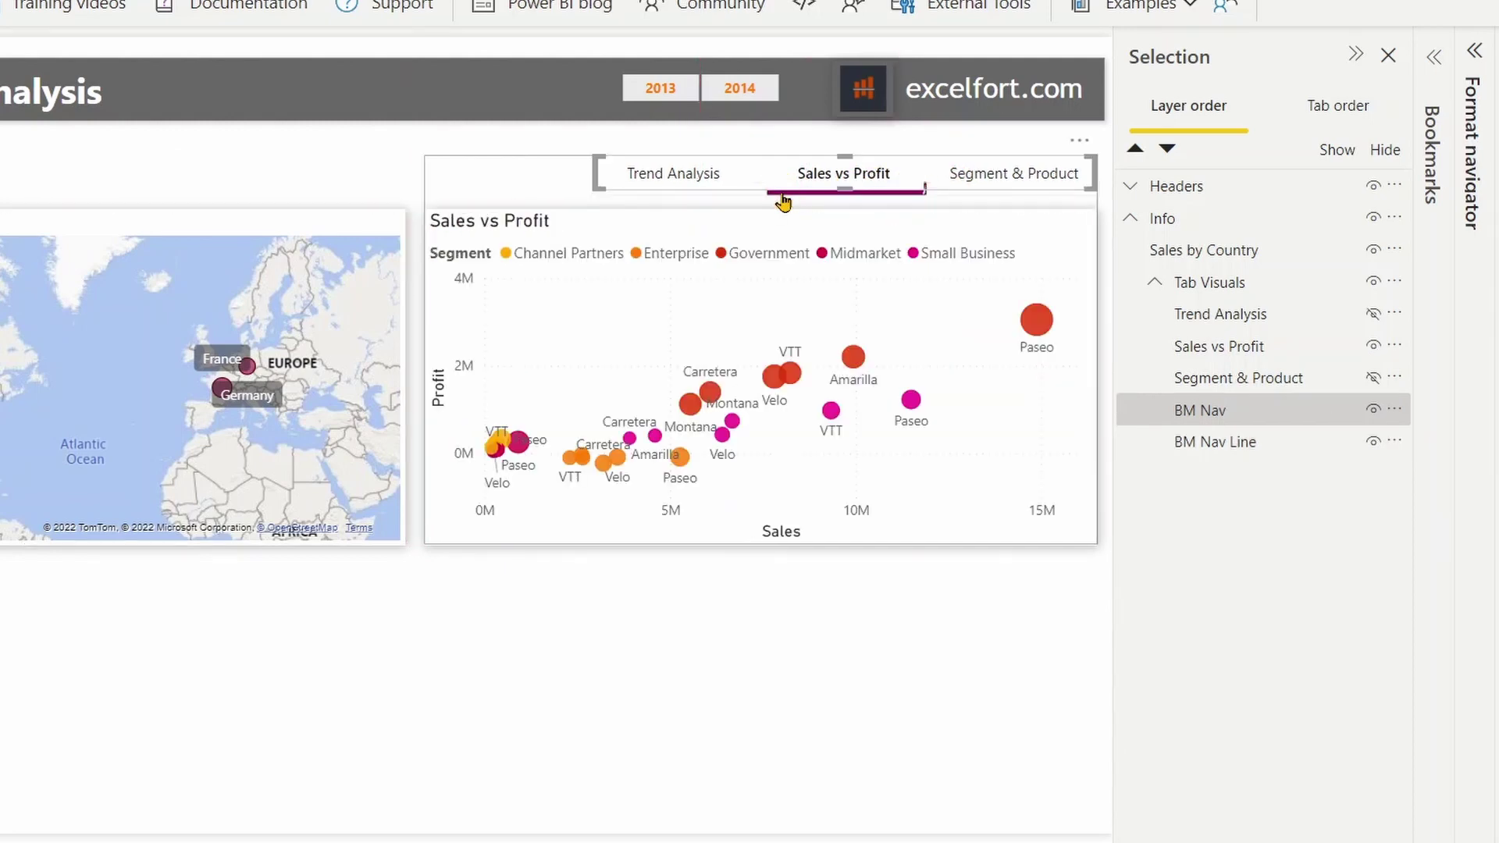
{"action": "left_click", "coordinate": [759, 200], "text": "ctrl"}
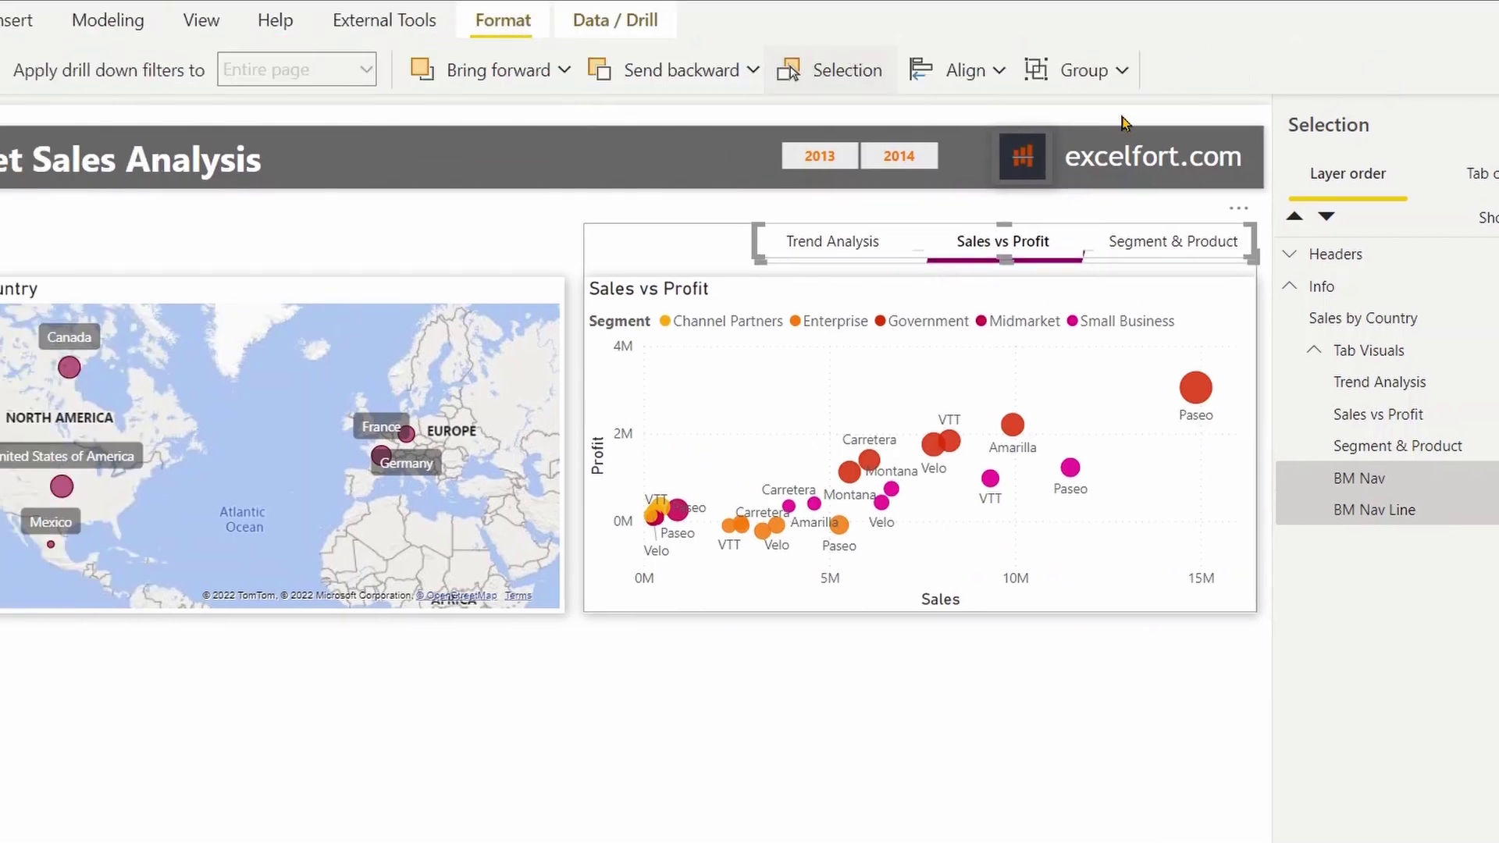
{"action": "left_click", "coordinate": [999, 68]}
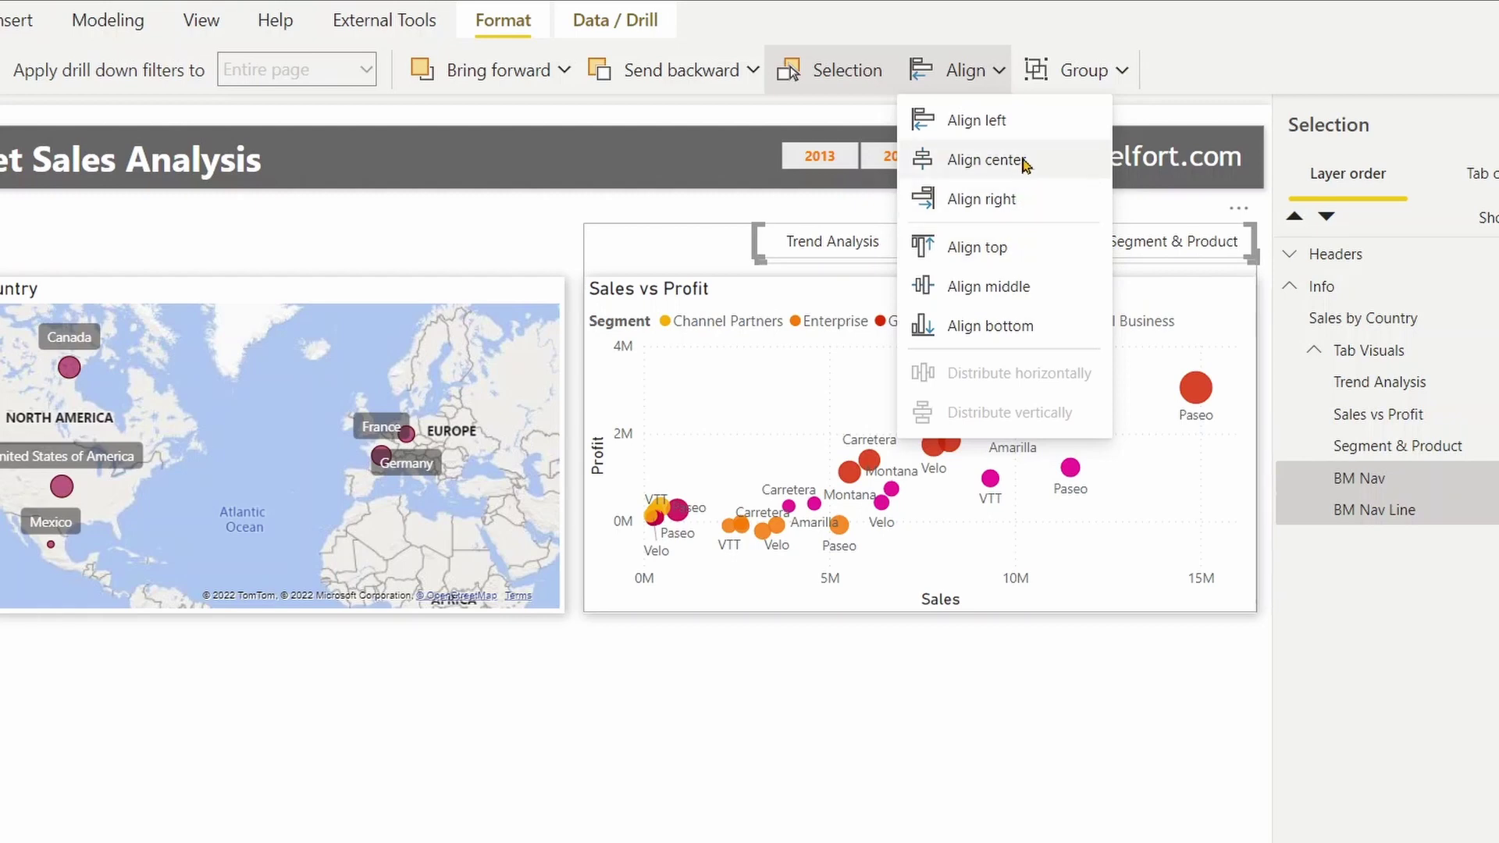
{"action": "left_click", "coordinate": [1023, 123]}
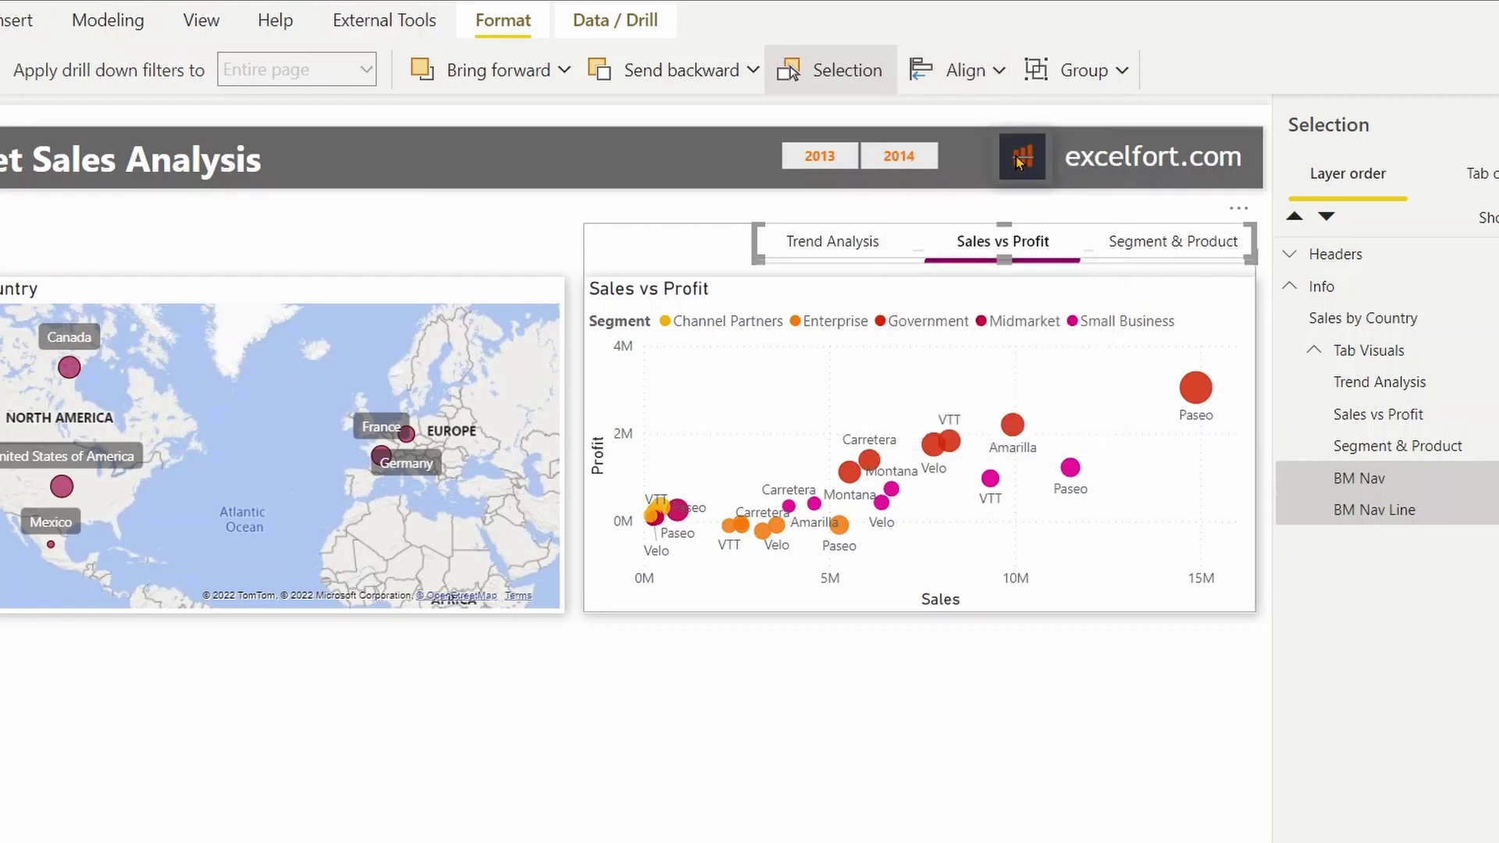
{"action": "left_click", "coordinate": [449, 214]}
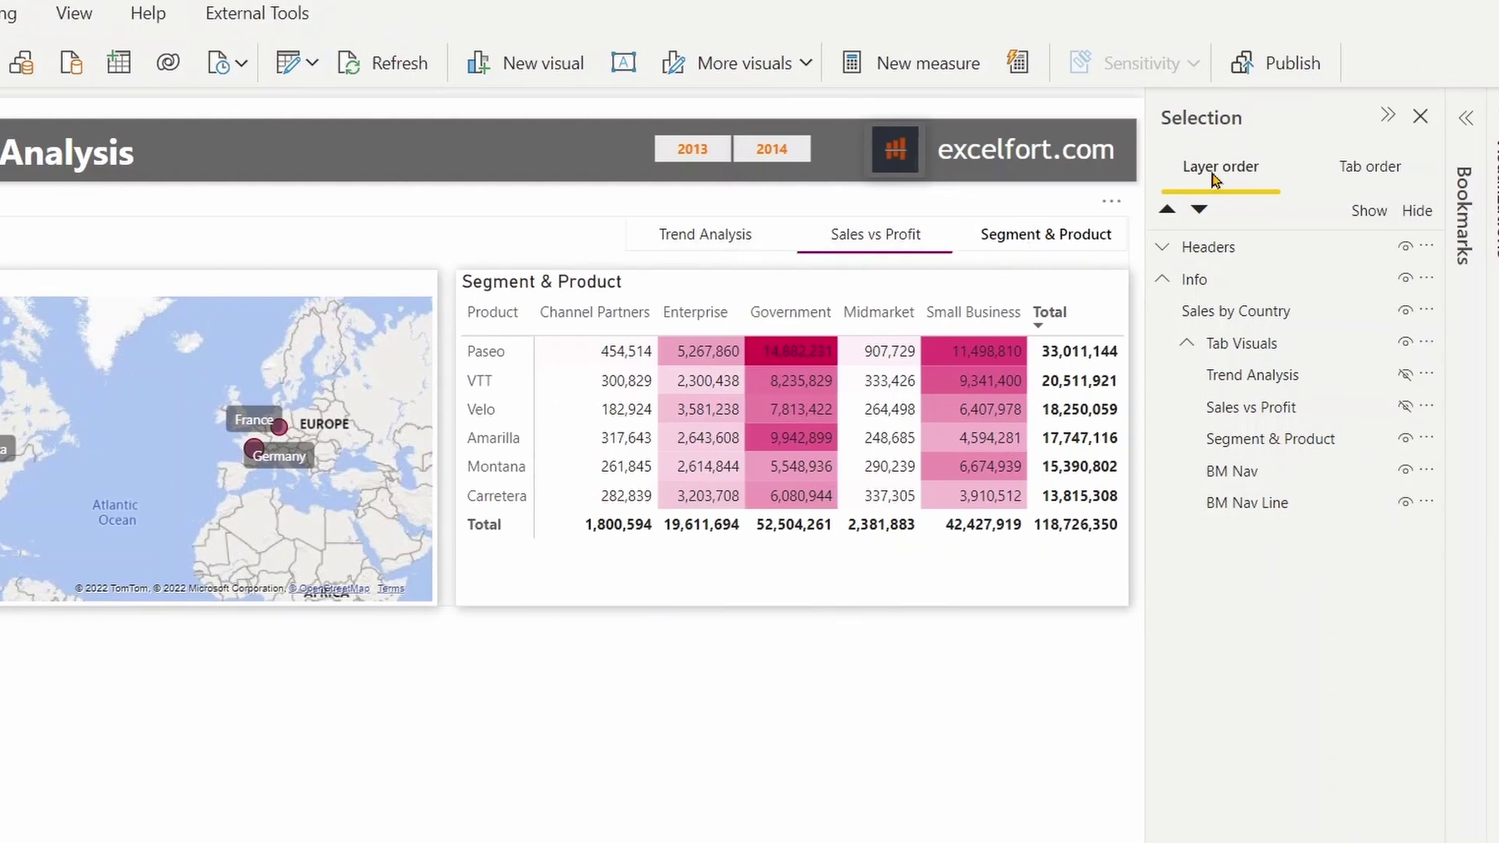
- Rename the Segment & Product bookmark in the Tab Visual group to Segment
{"action": "left_click", "coordinate": [1387, 115]}
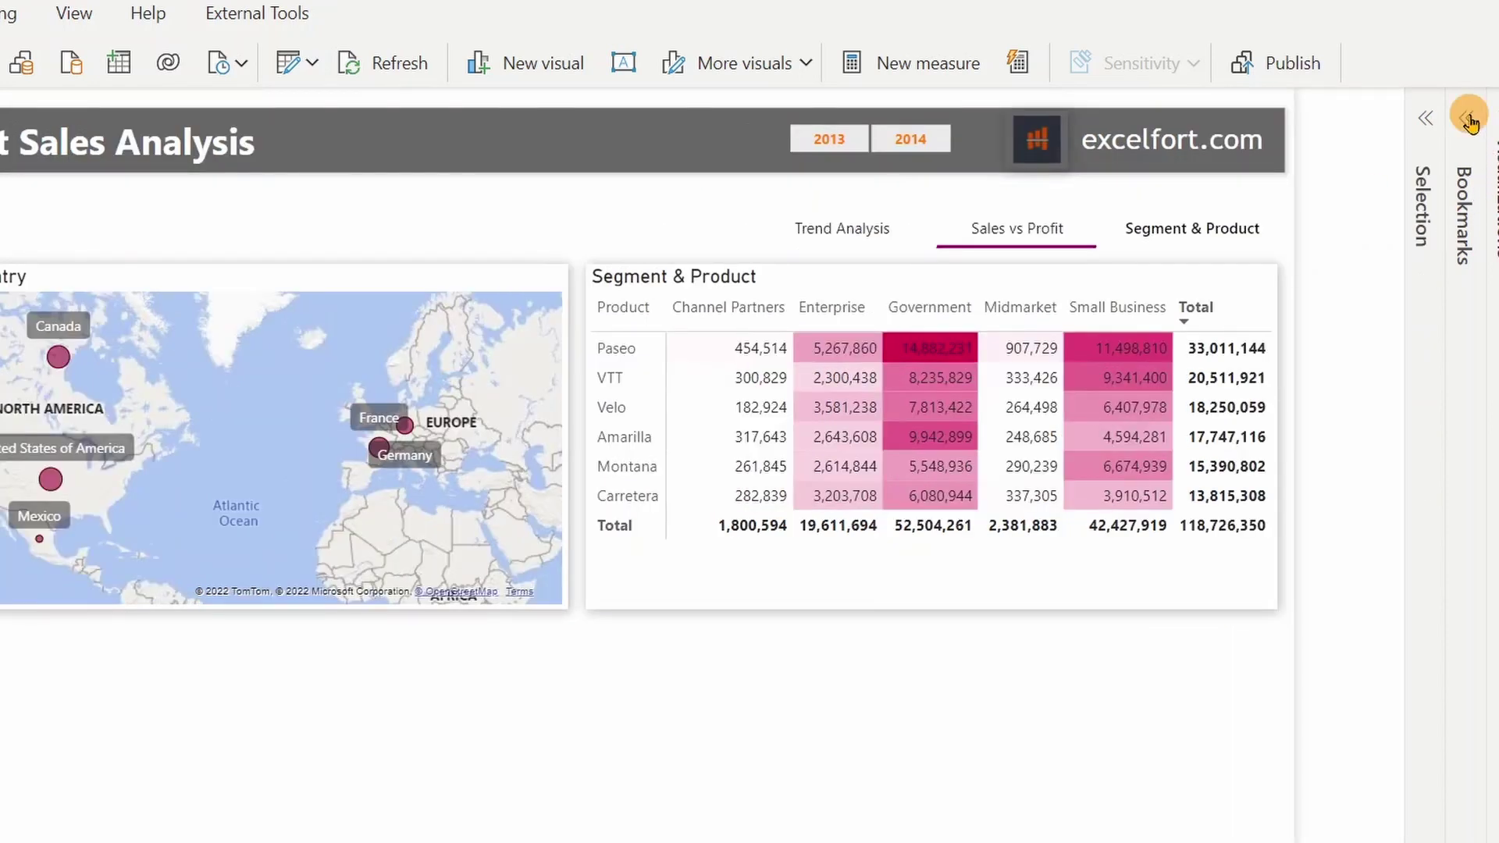
{"action": "left_click", "coordinate": [1467, 118]}
{"action": "double_click", "coordinate": [1366, 300]}
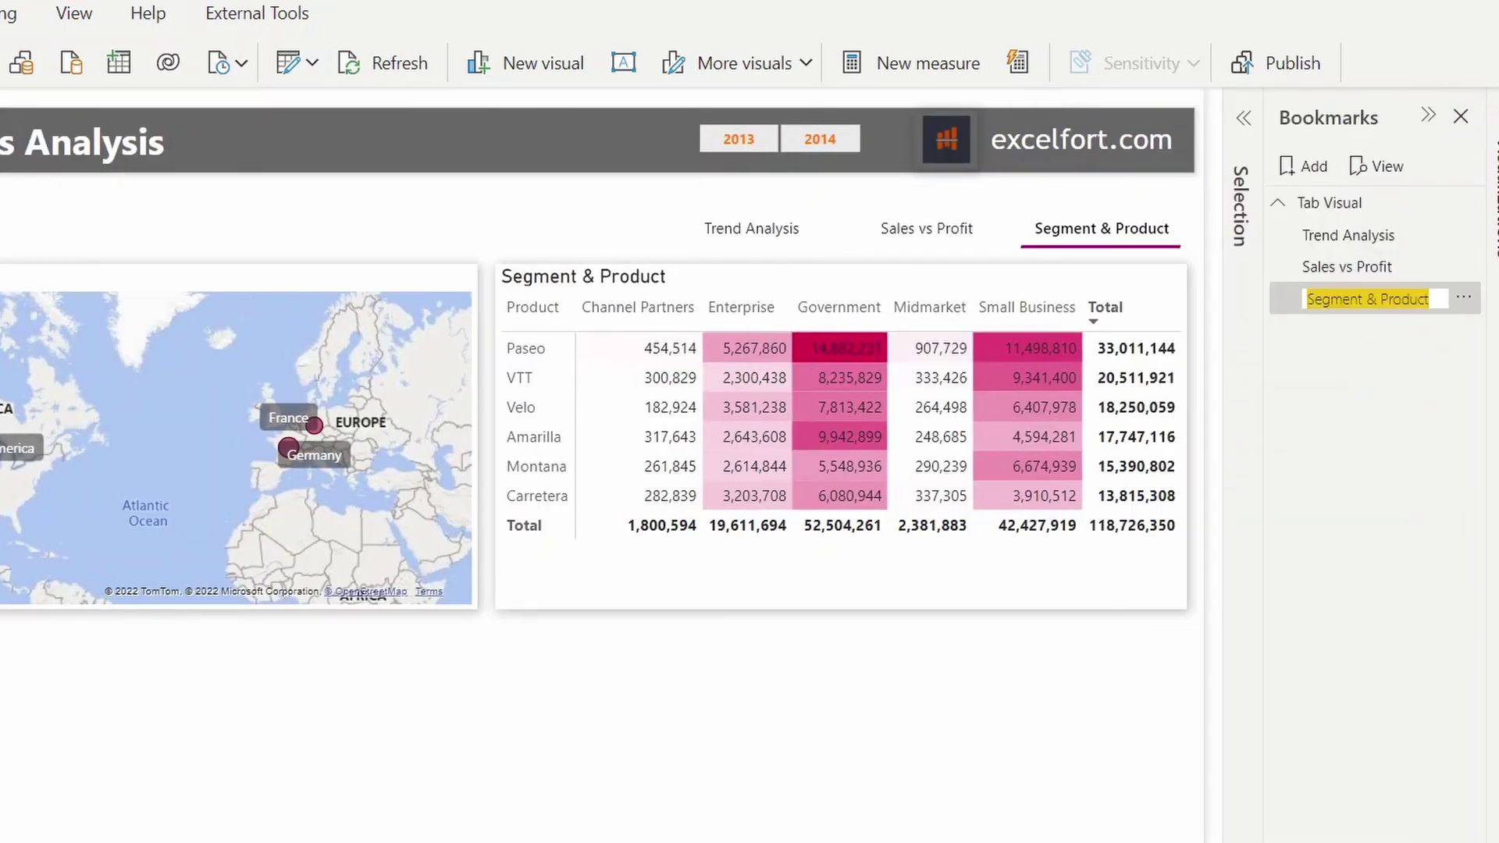
{"action": "key", "text": "End"}
{"action": "key", "text": "ctrl+shift+Left"}
{"action": "key", "text": "ctrl+shift+Left"}
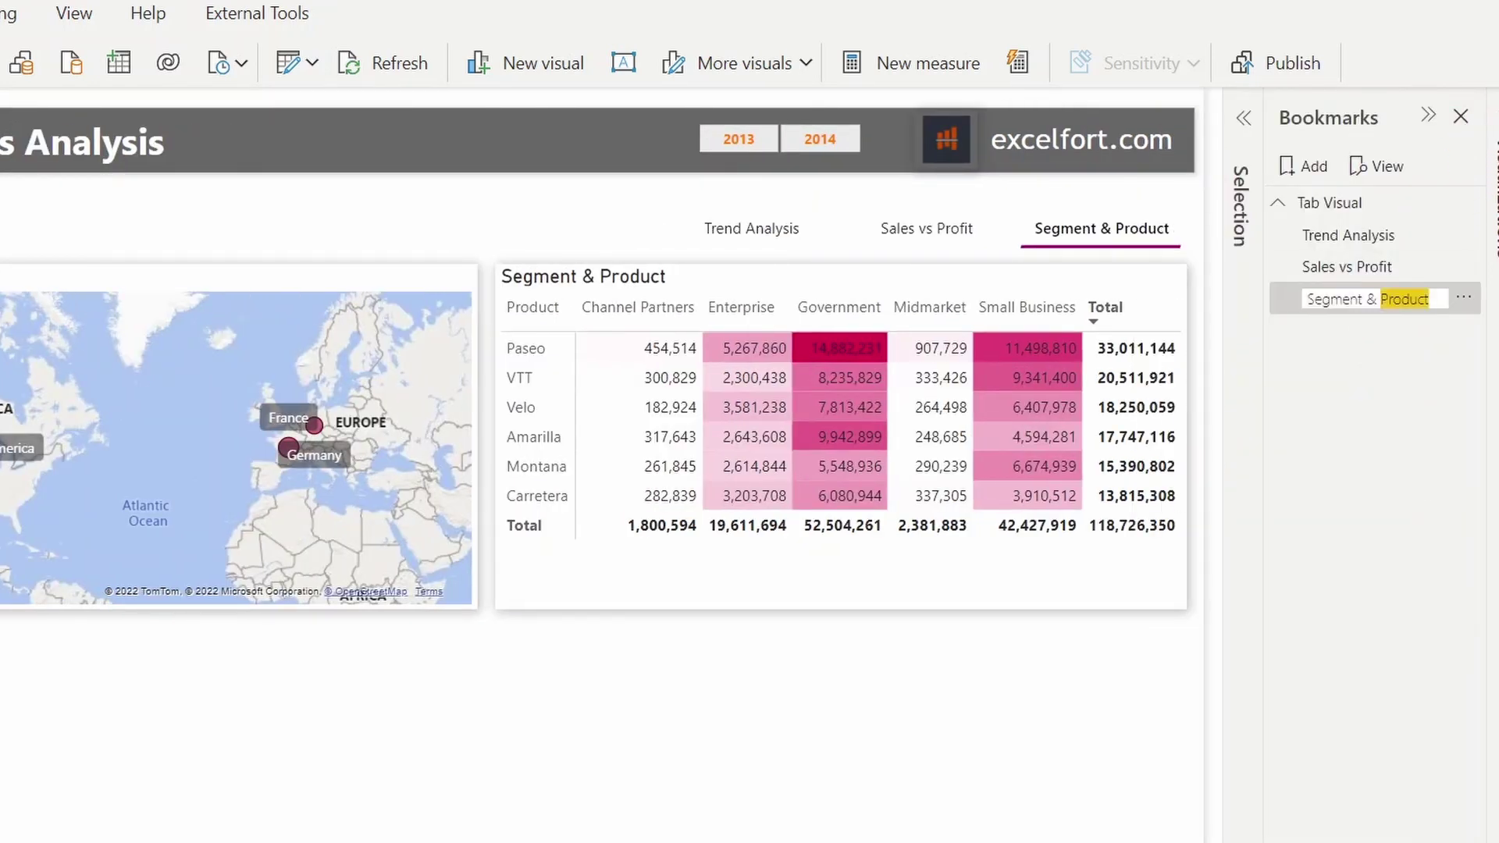
{"action": "key", "text": "BackSpace"}
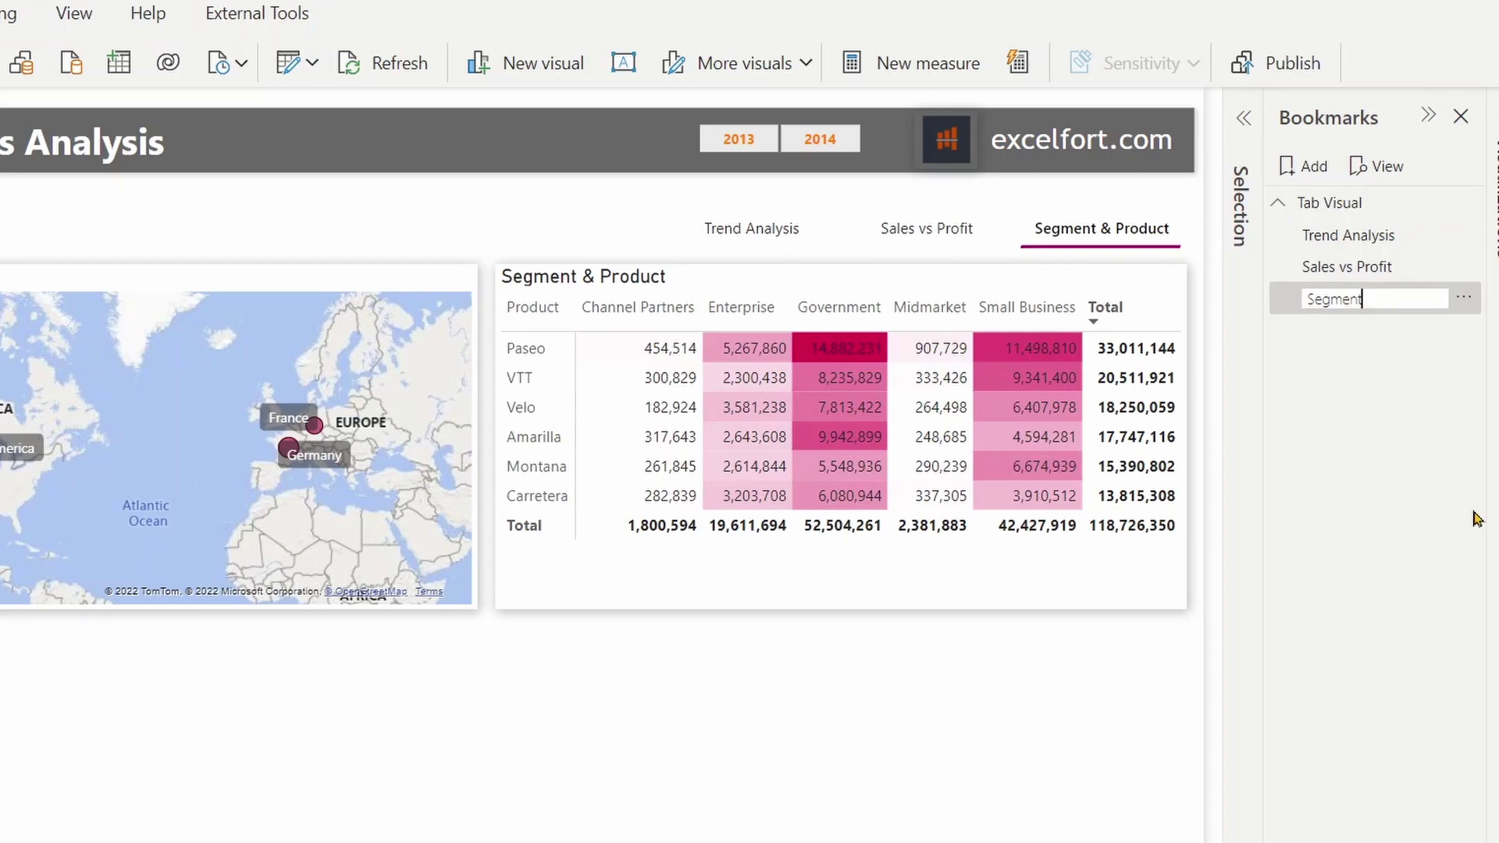
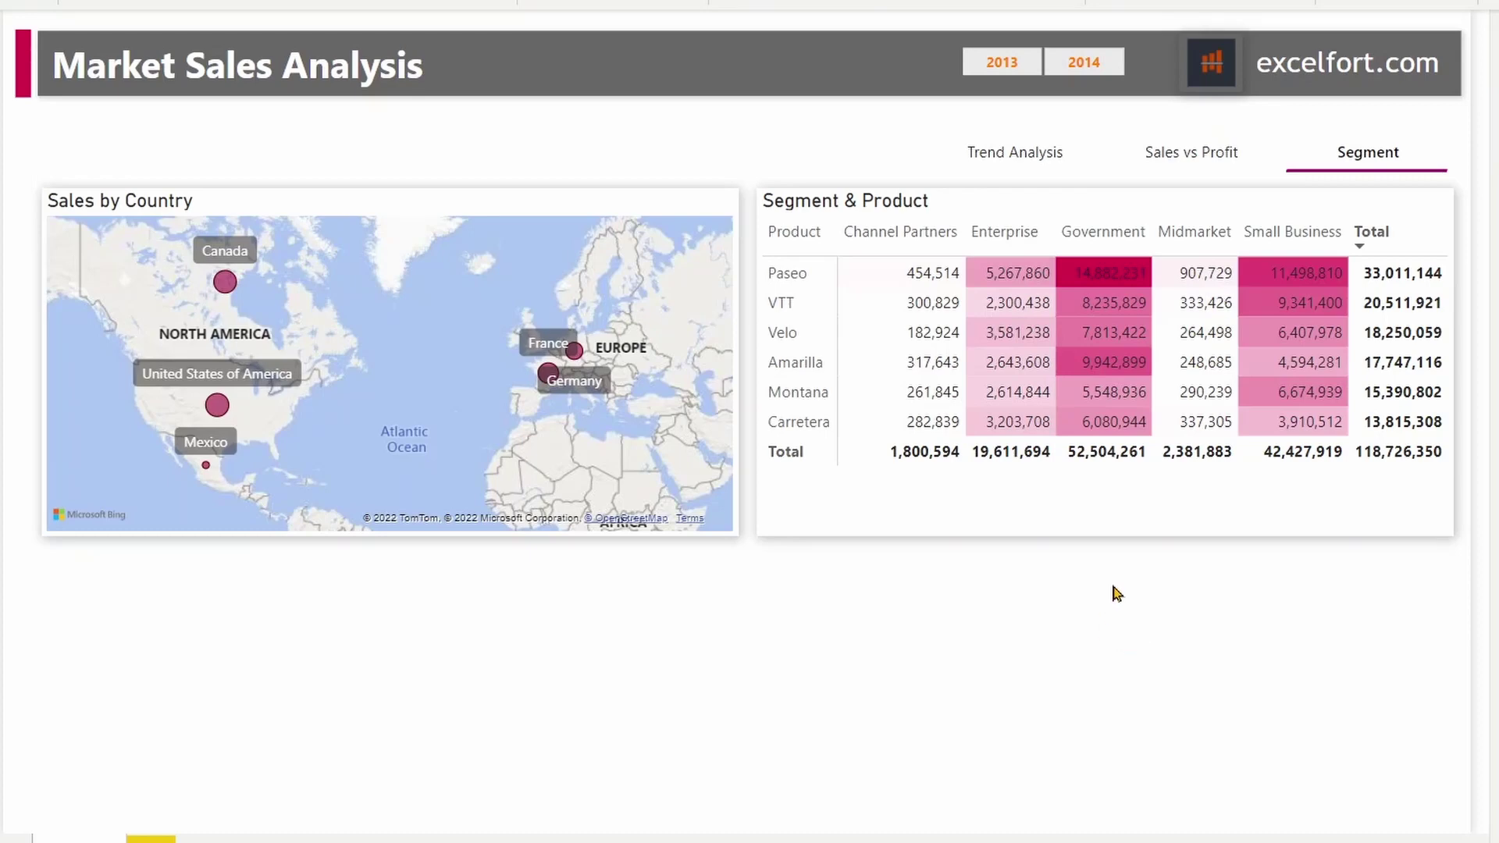
- Duplicate the Segment & Product matrix and place the copy in the free area below the map and the original matrix
{"action": "left_click", "coordinate": [1071, 528]}
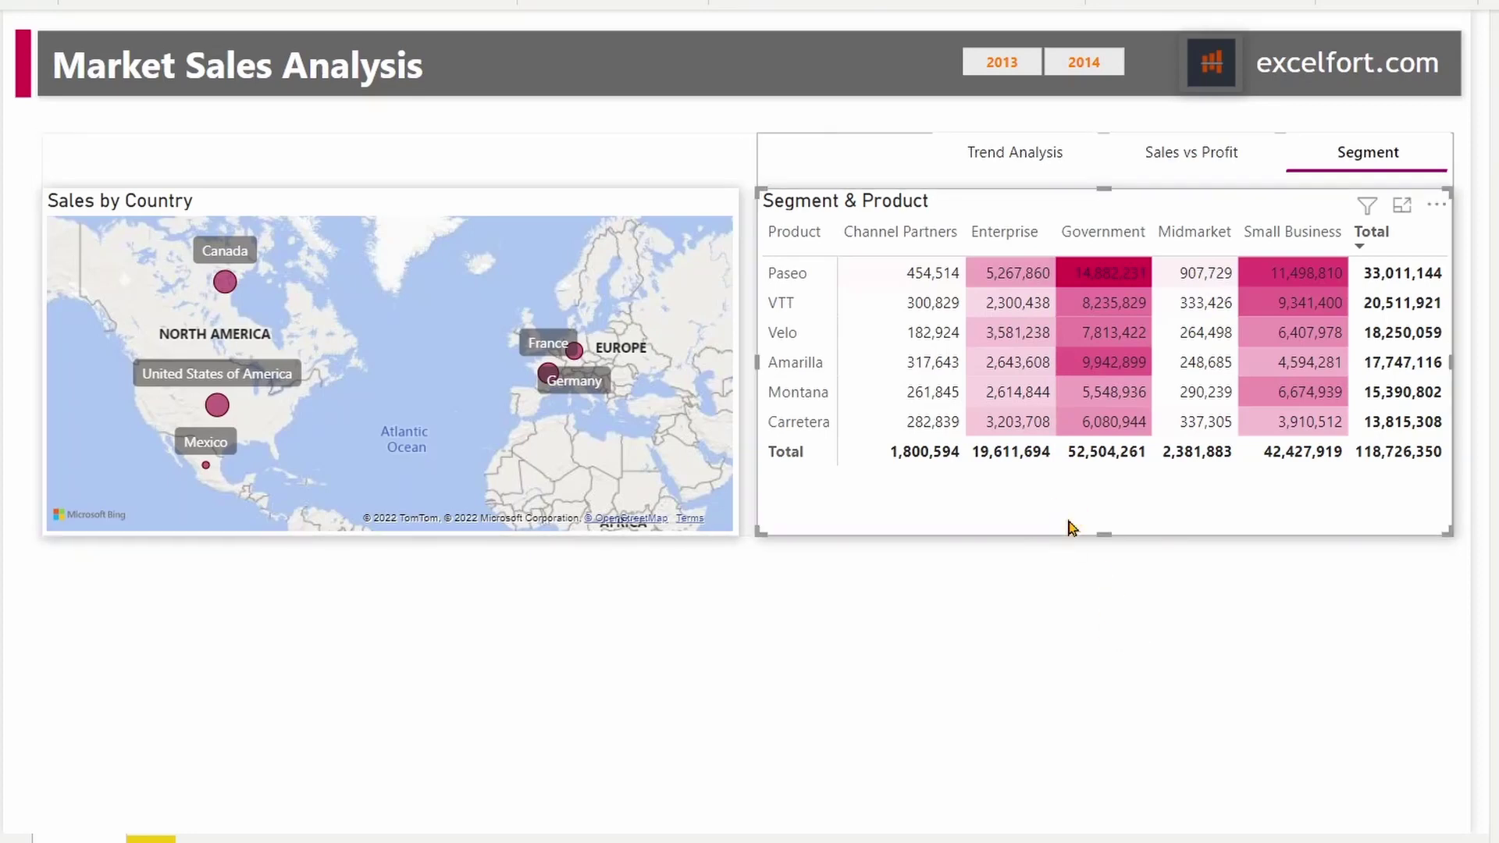
{"action": "key", "text": "ctrl+c"}
{"action": "key", "text": "ctrl+v"}
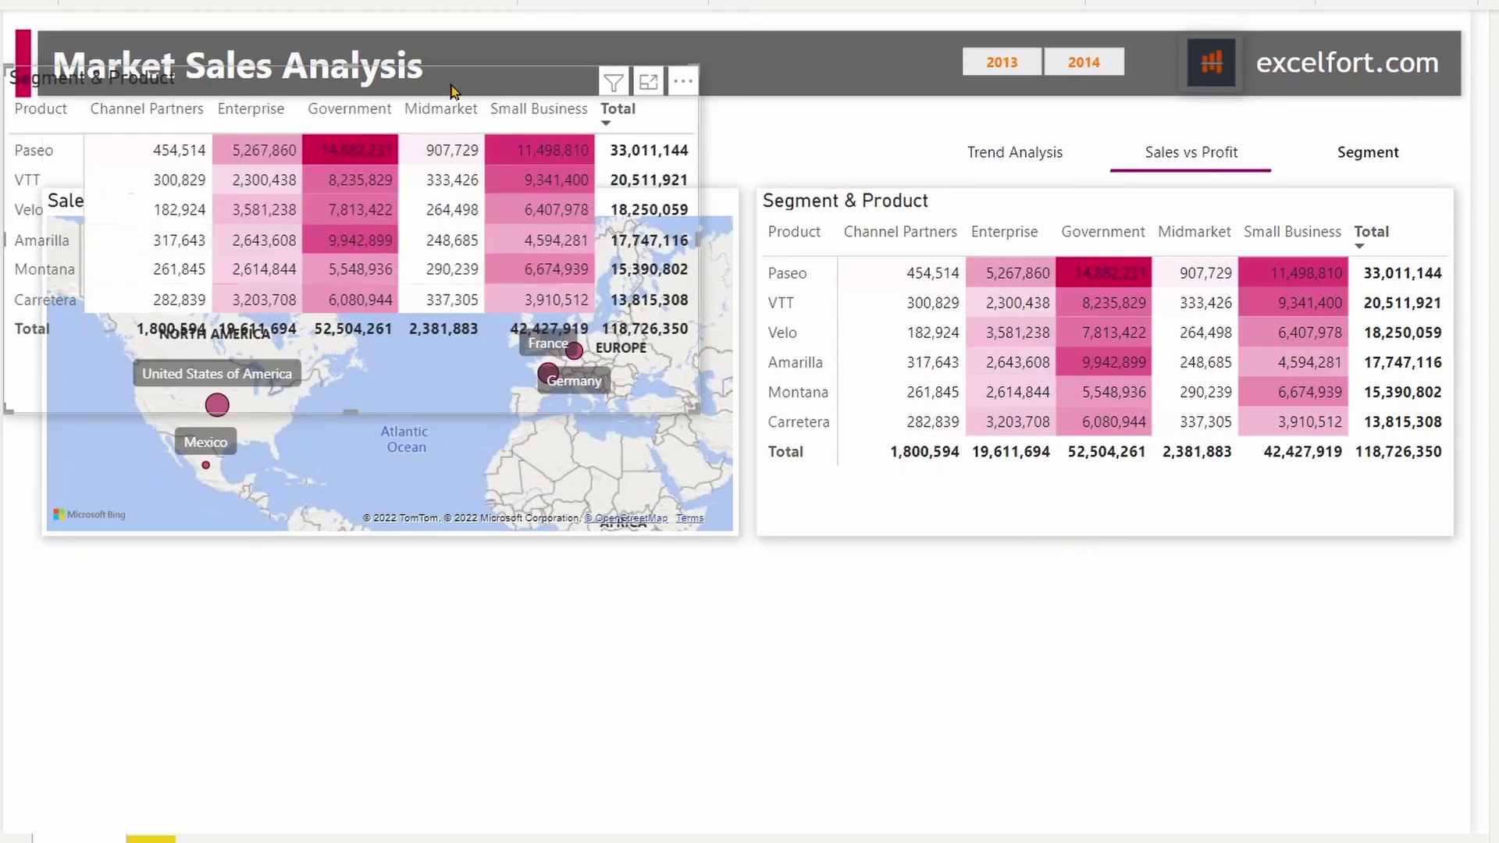
{"action": "left_click", "coordinate": [587, 300]}
{"action": "left_click_drag", "start_coordinate": [591, 317], "coordinate": [804, 575]}
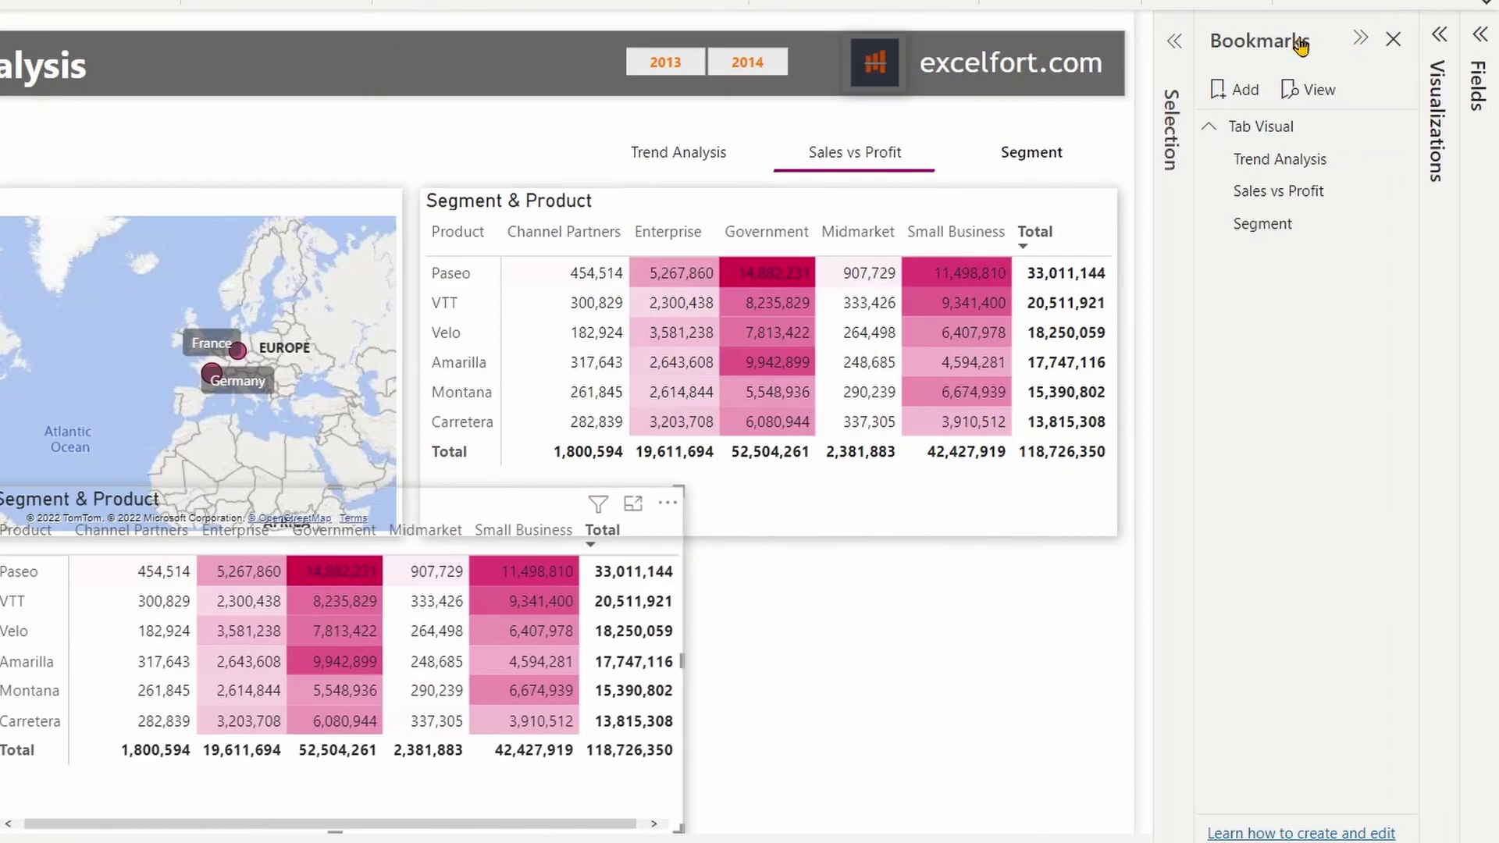
- Convert the copied matrix to a donut chart and remove Product and Segment from its legend
{"action": "left_click", "coordinate": [1440, 39]}
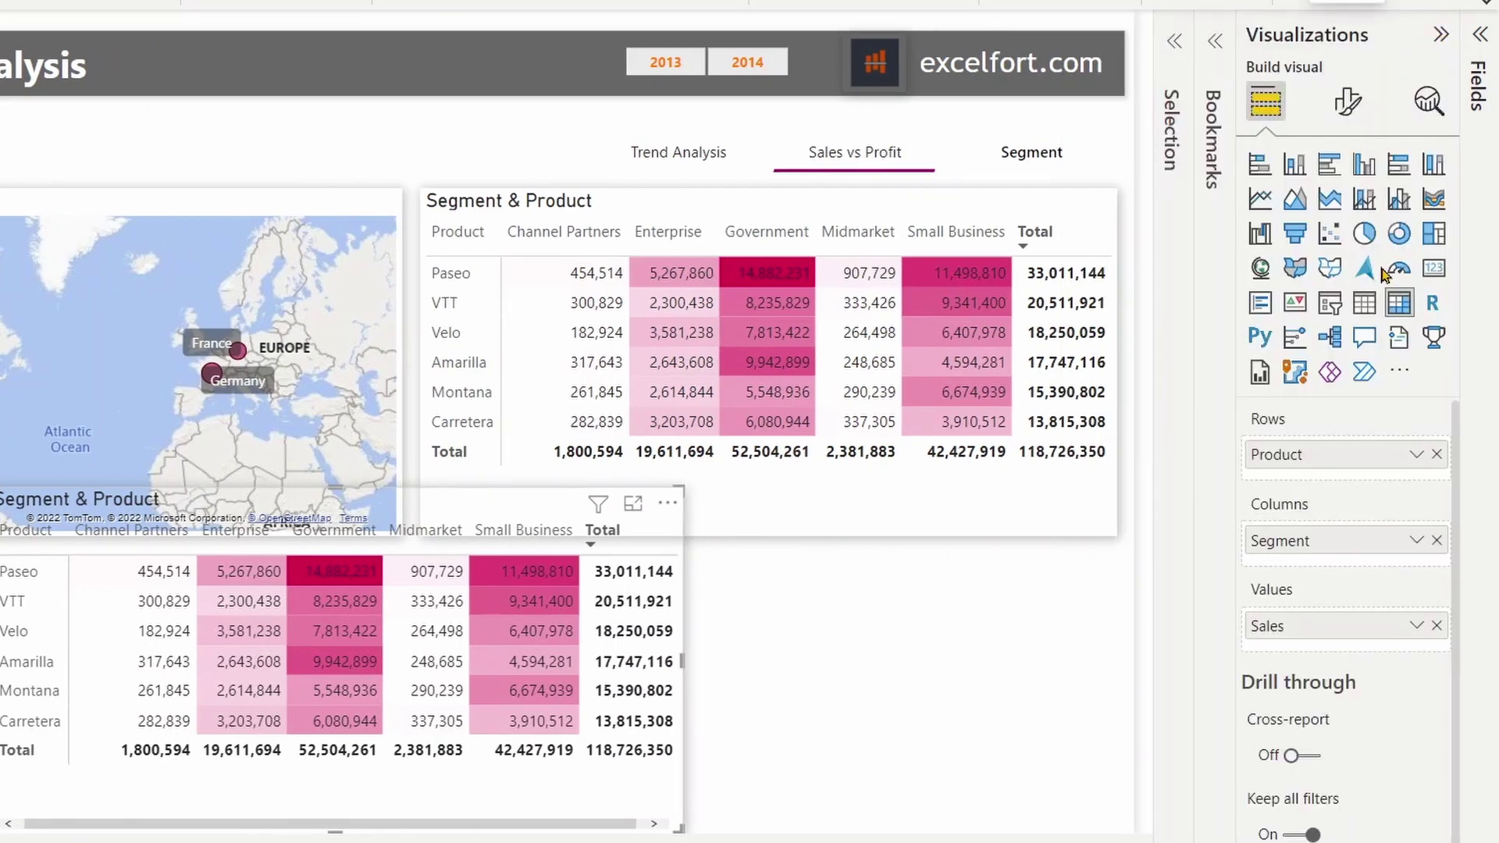
{"action": "left_click", "coordinate": [1398, 234]}
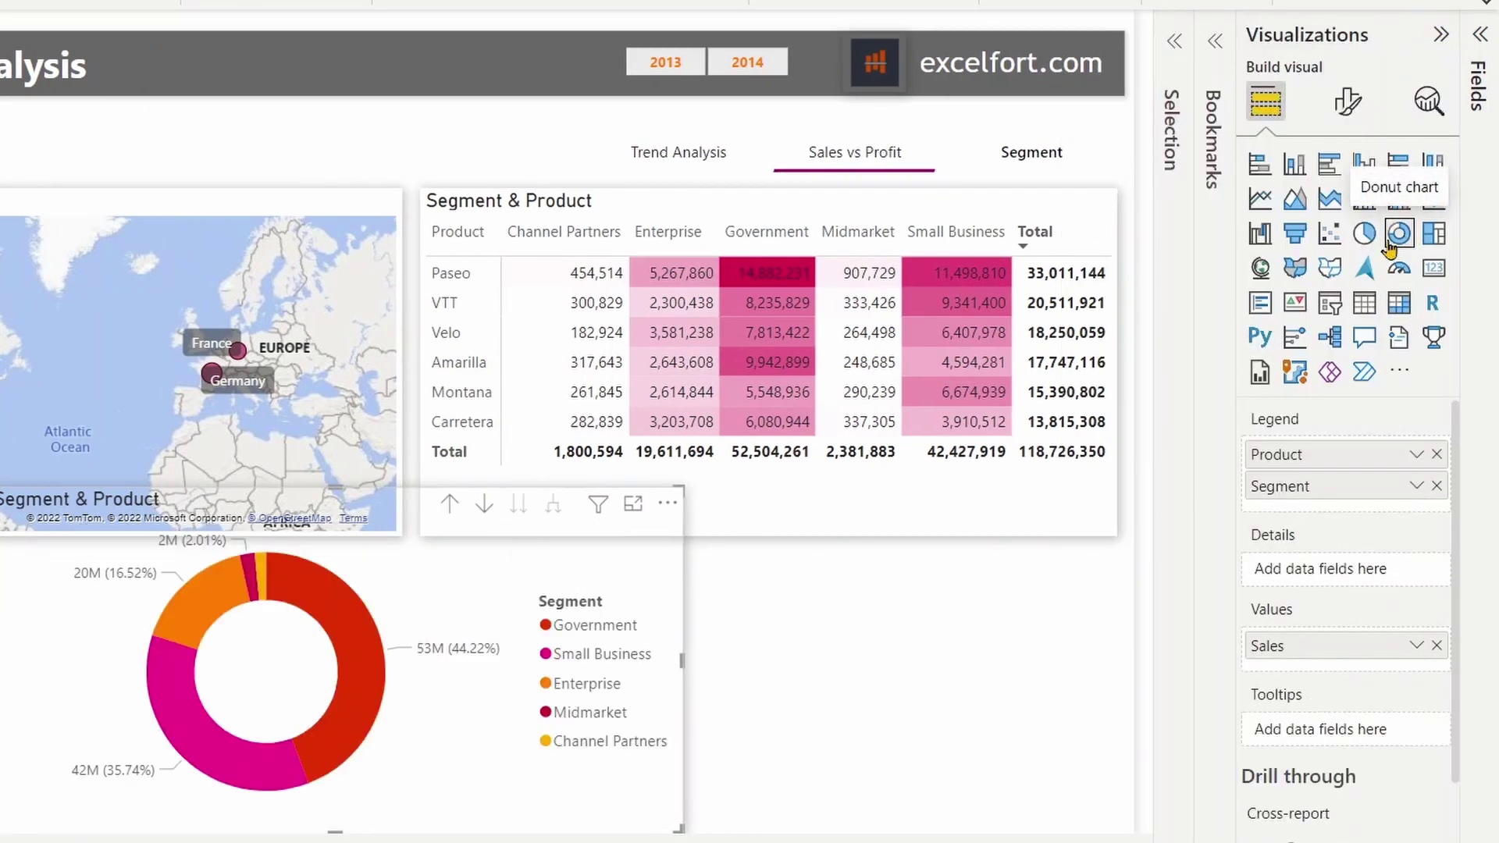
{"action": "left_click", "coordinate": [1437, 454]}
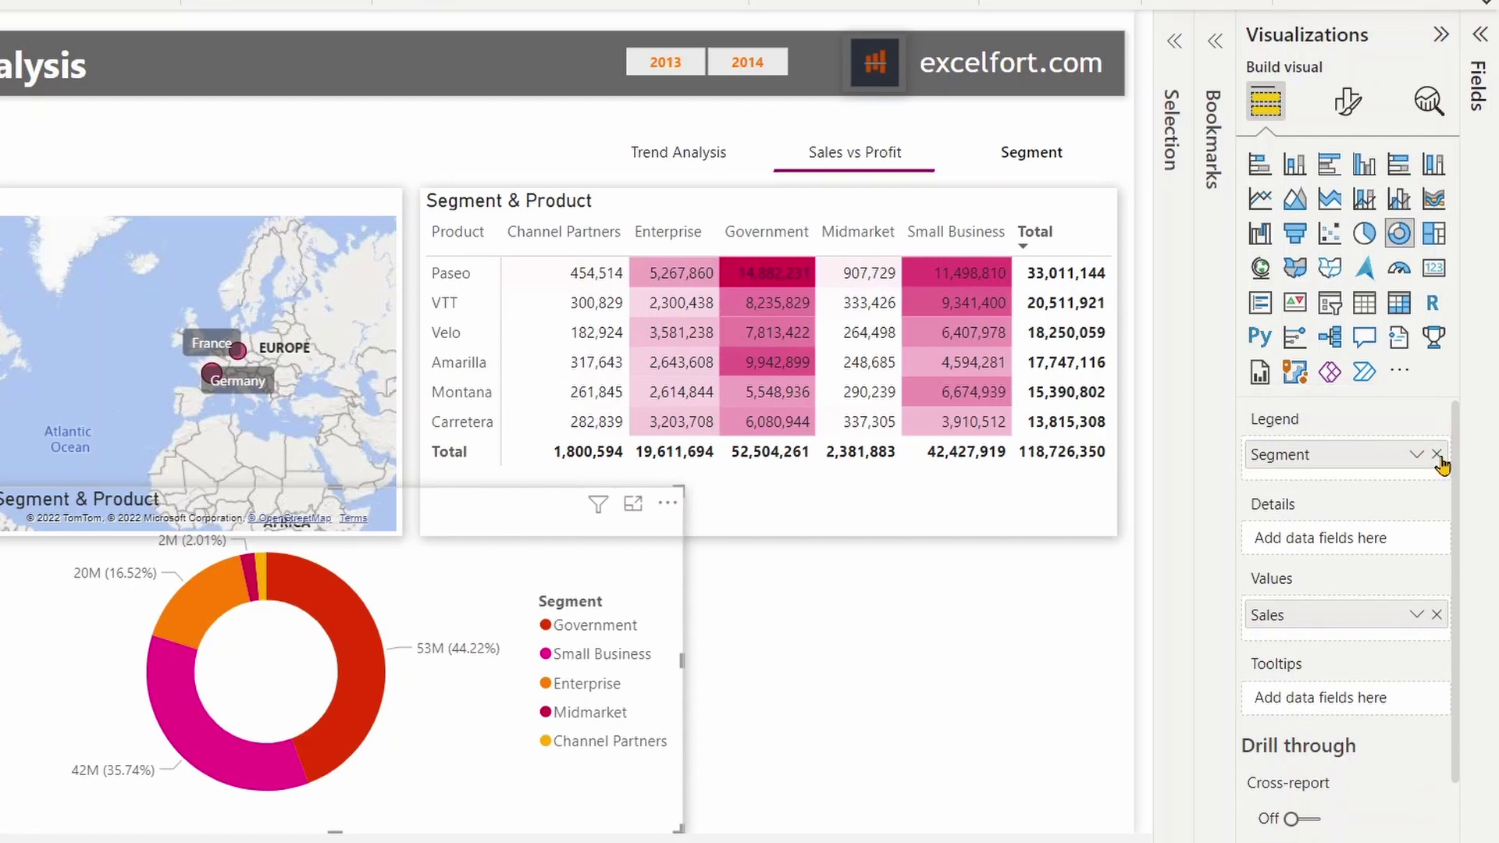
{"action": "left_click", "coordinate": [1436, 454]}
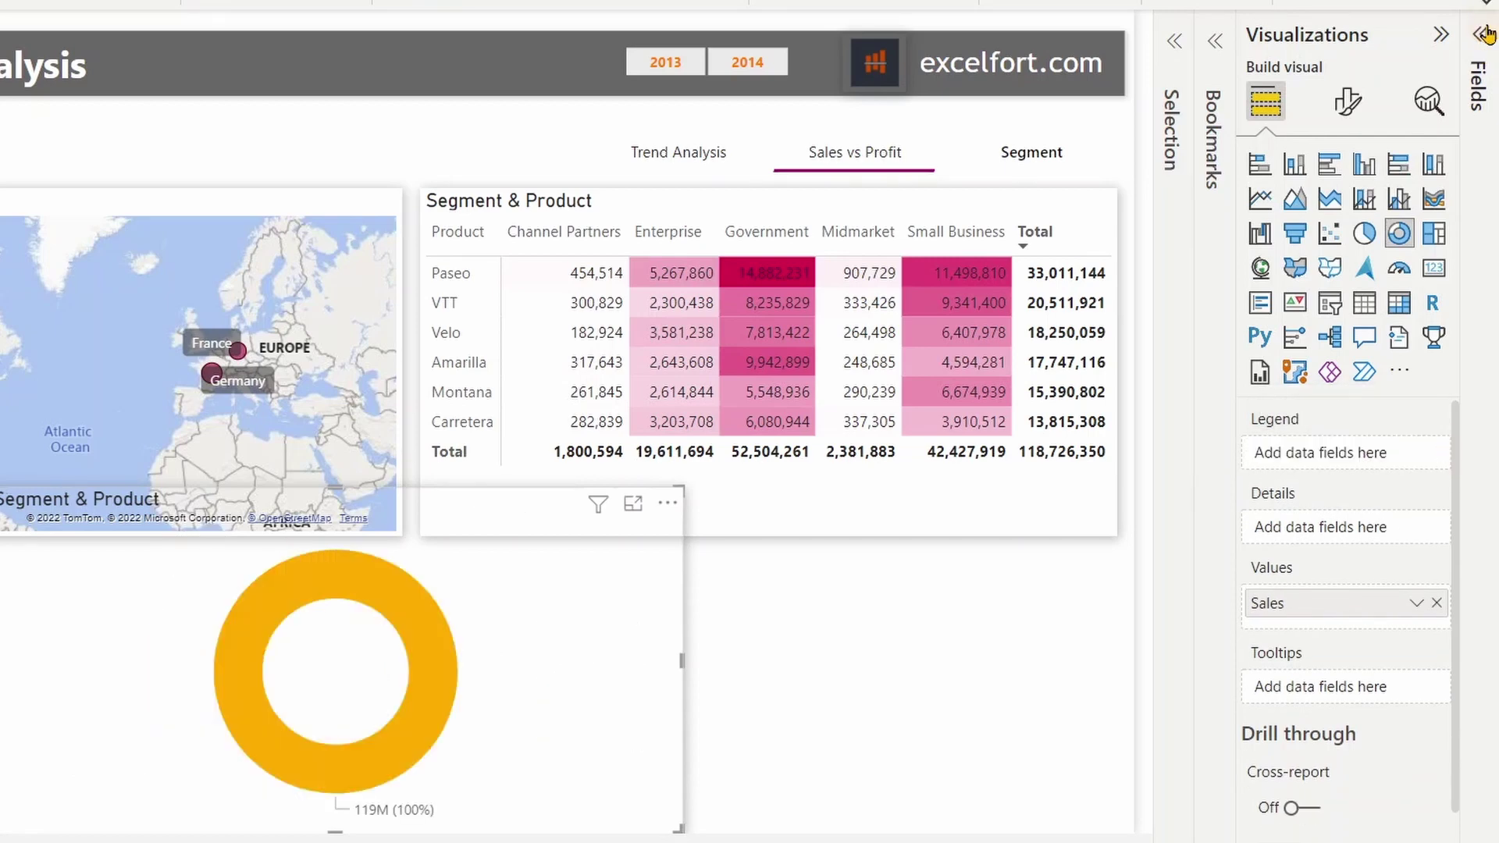
- Set Discount Band from the Financials table as the donut chart's legend field
{"action": "left_click", "coordinate": [1480, 34]}
{"action": "left_click", "coordinate": [1292, 125]}
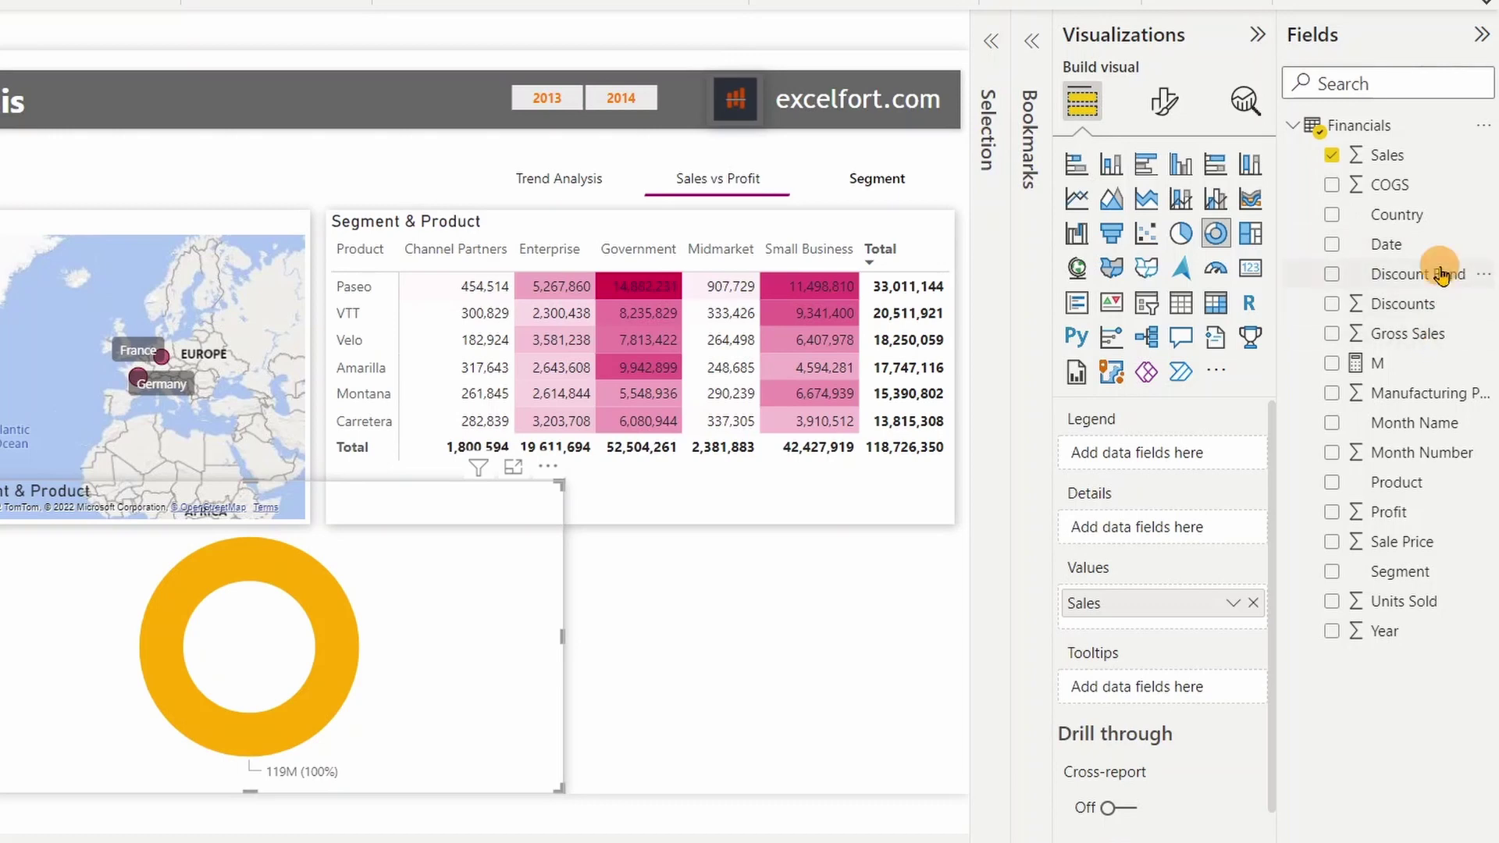
{"action": "left_click_drag", "start_coordinate": [1429, 274], "coordinate": [1209, 454]}
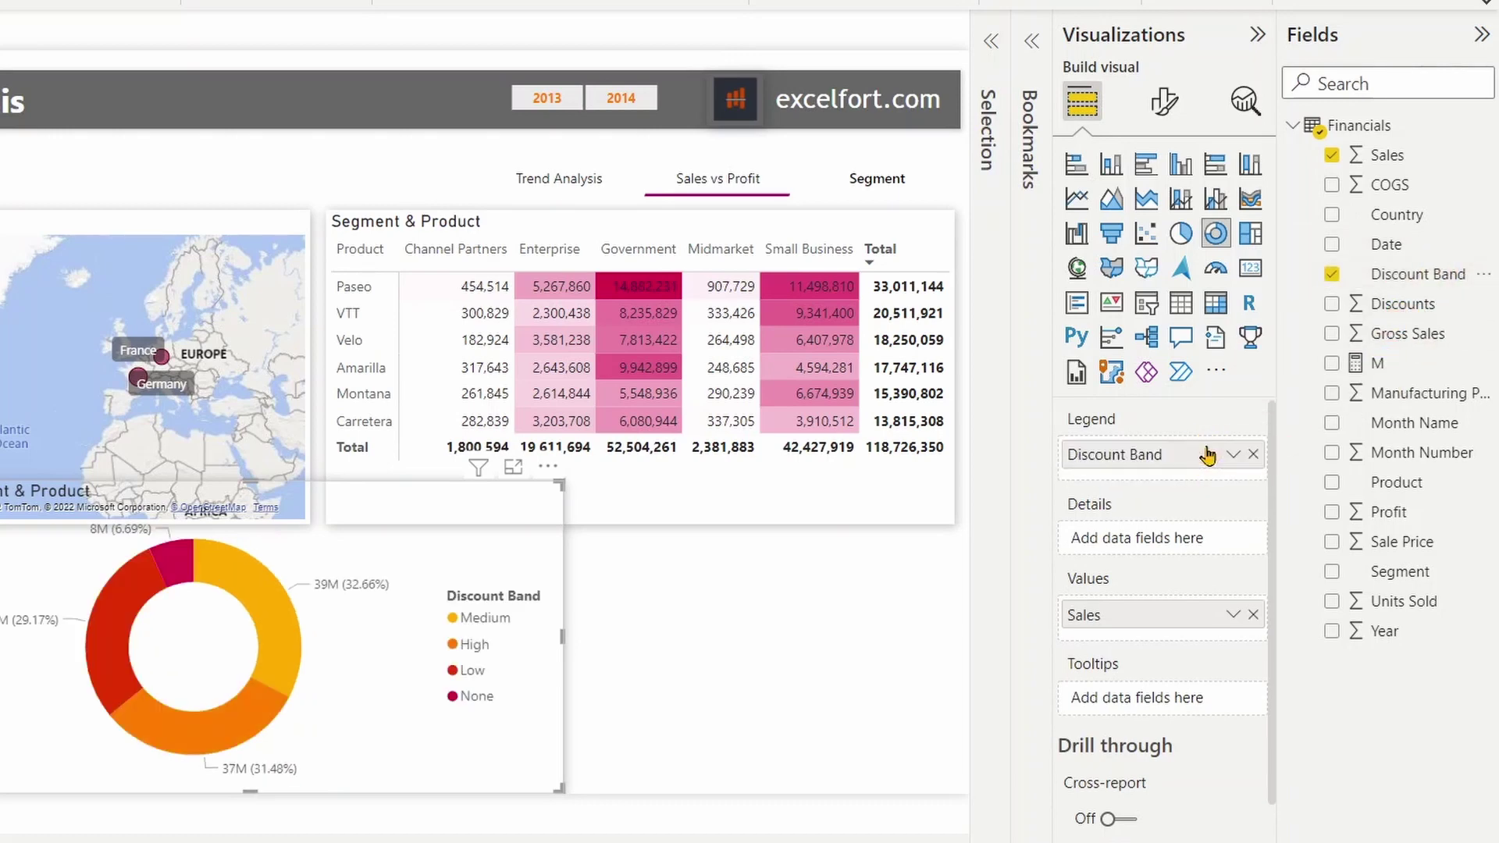
{"action": "left_click", "coordinate": [1257, 34]}
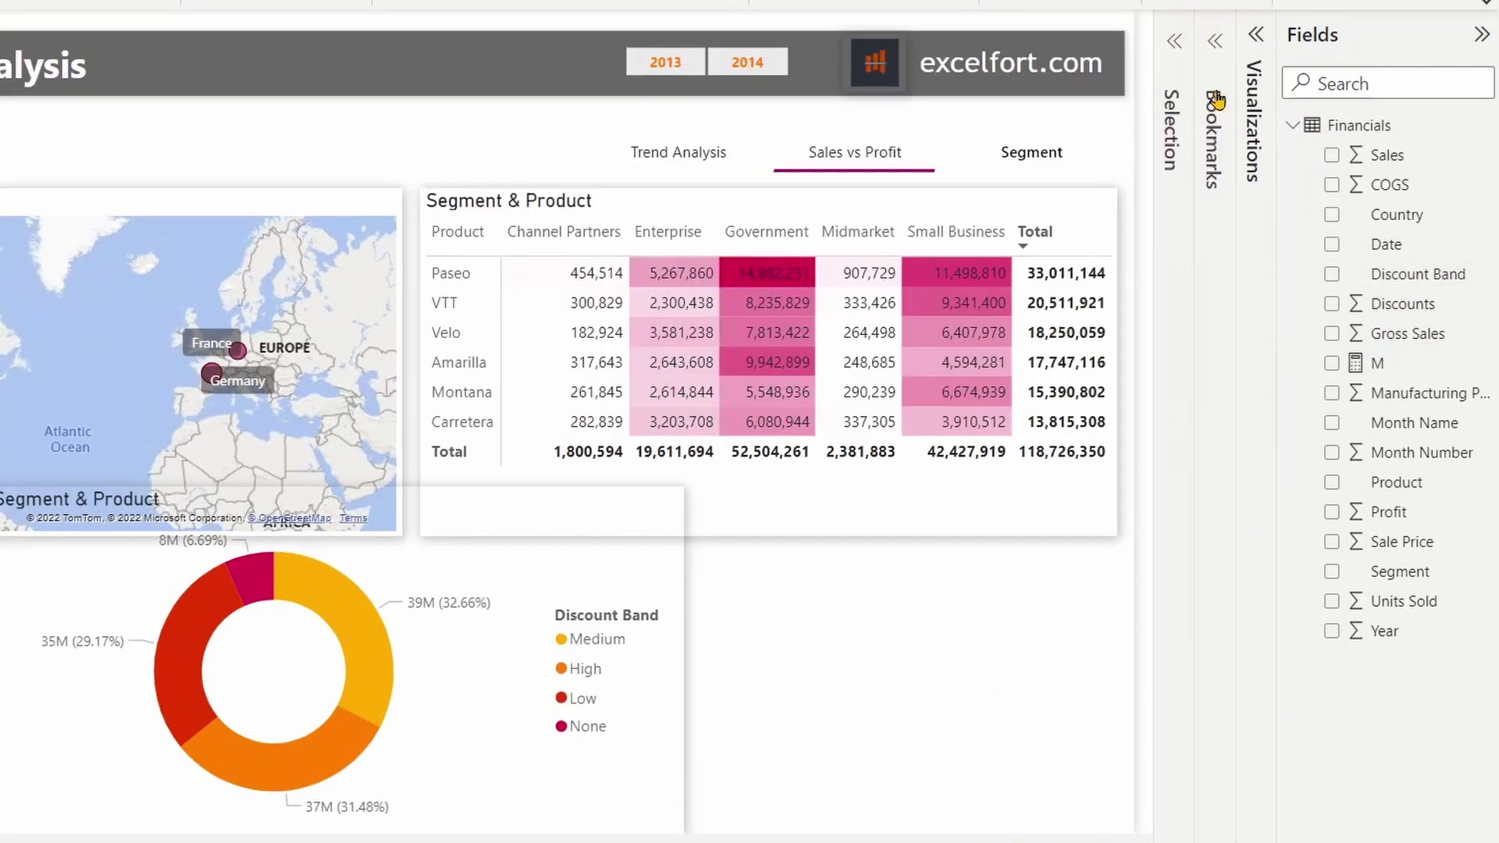
- Expand the Info and Tab Visuals groups and move the donut chart's layer into Tab Visuals between Segment & Product and BM Nav
{"action": "left_click", "coordinate": [1174, 41]}
{"action": "left_click", "coordinate": [911, 238]}
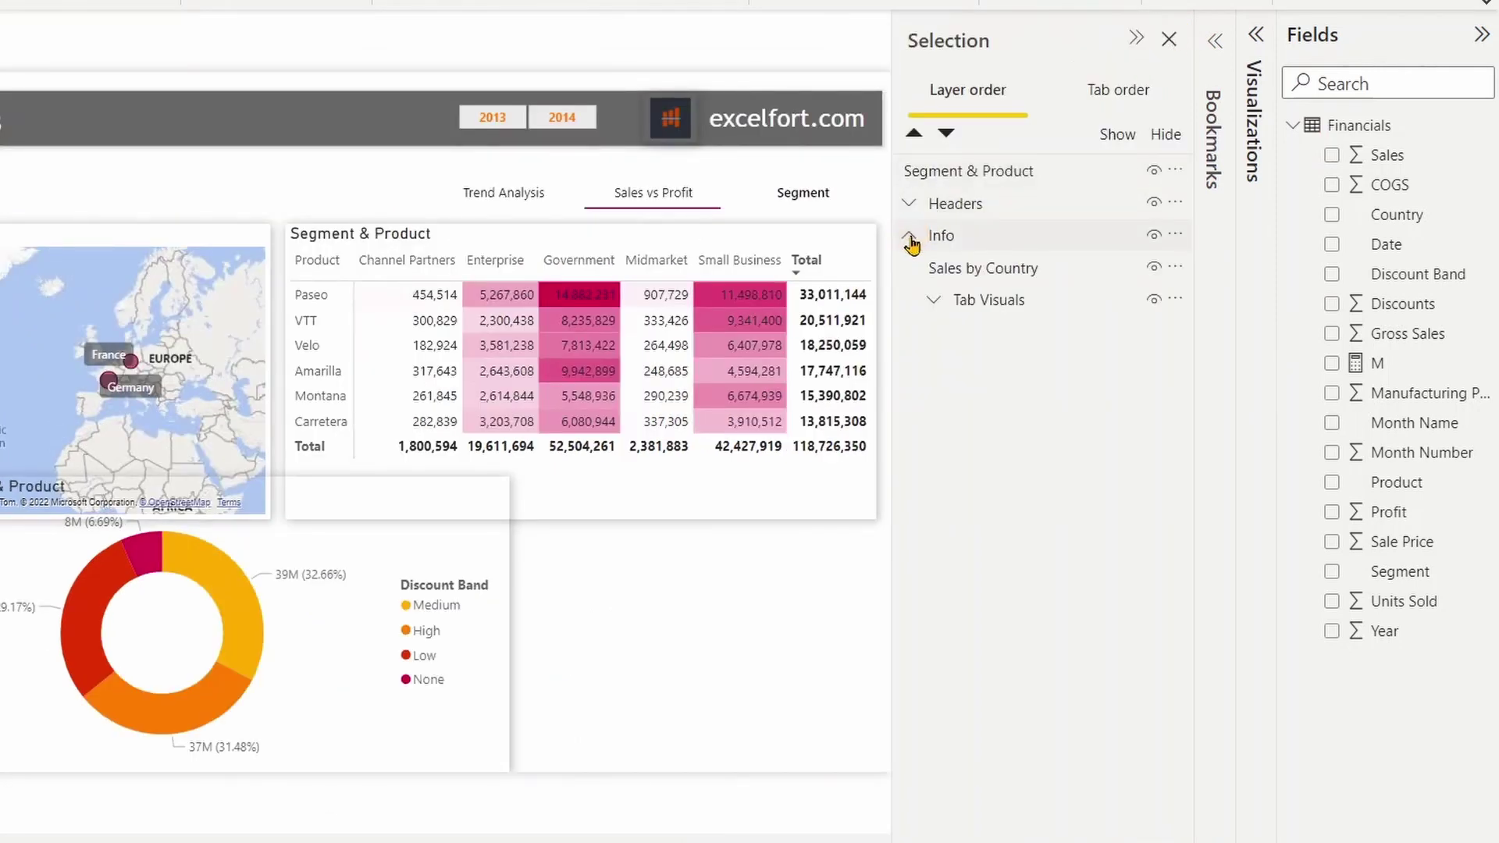
{"action": "left_click", "coordinate": [935, 301]}
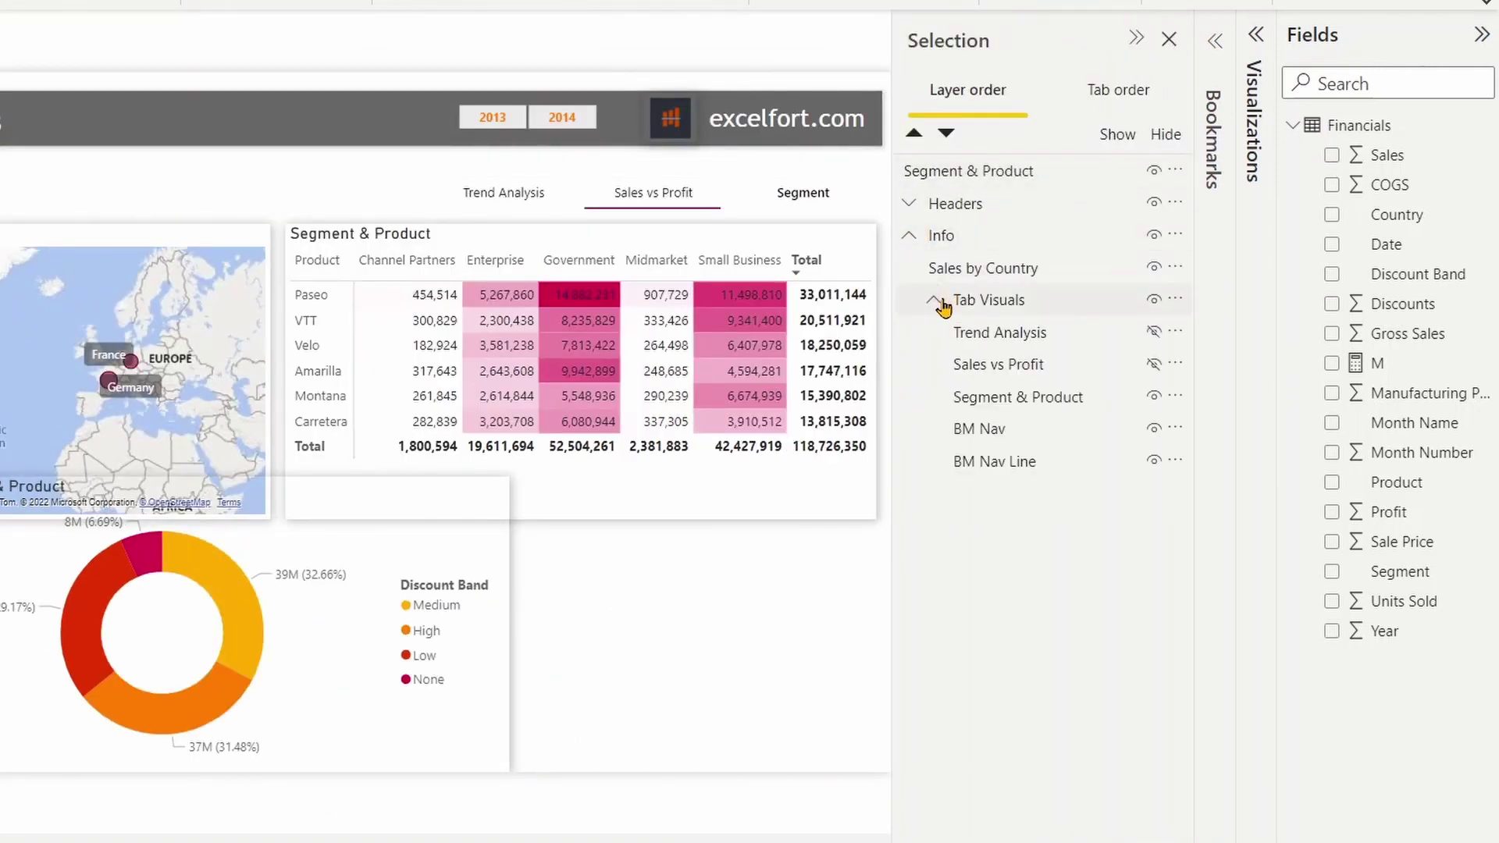
{"action": "left_click", "coordinate": [1012, 186]}
{"action": "left_click_drag", "start_coordinate": [1019, 209], "coordinate": [1067, 406]}
- Rename the donut chart's layer to Discount and place the chart exactly over the Segment & Product matrix
{"action": "double_click", "coordinate": [1053, 394]}
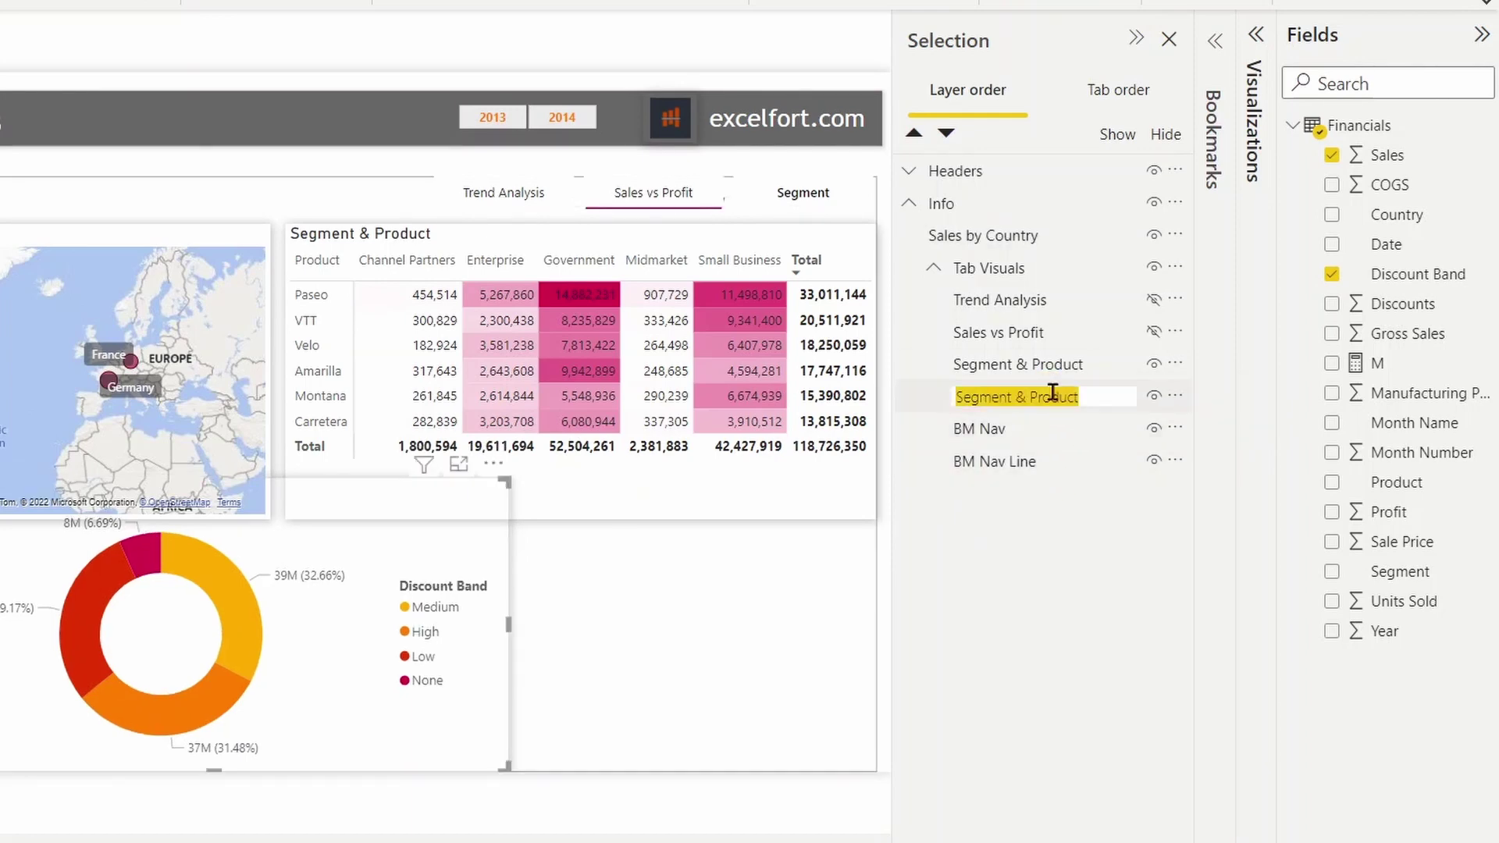
{"action": "type", "text": "D"}
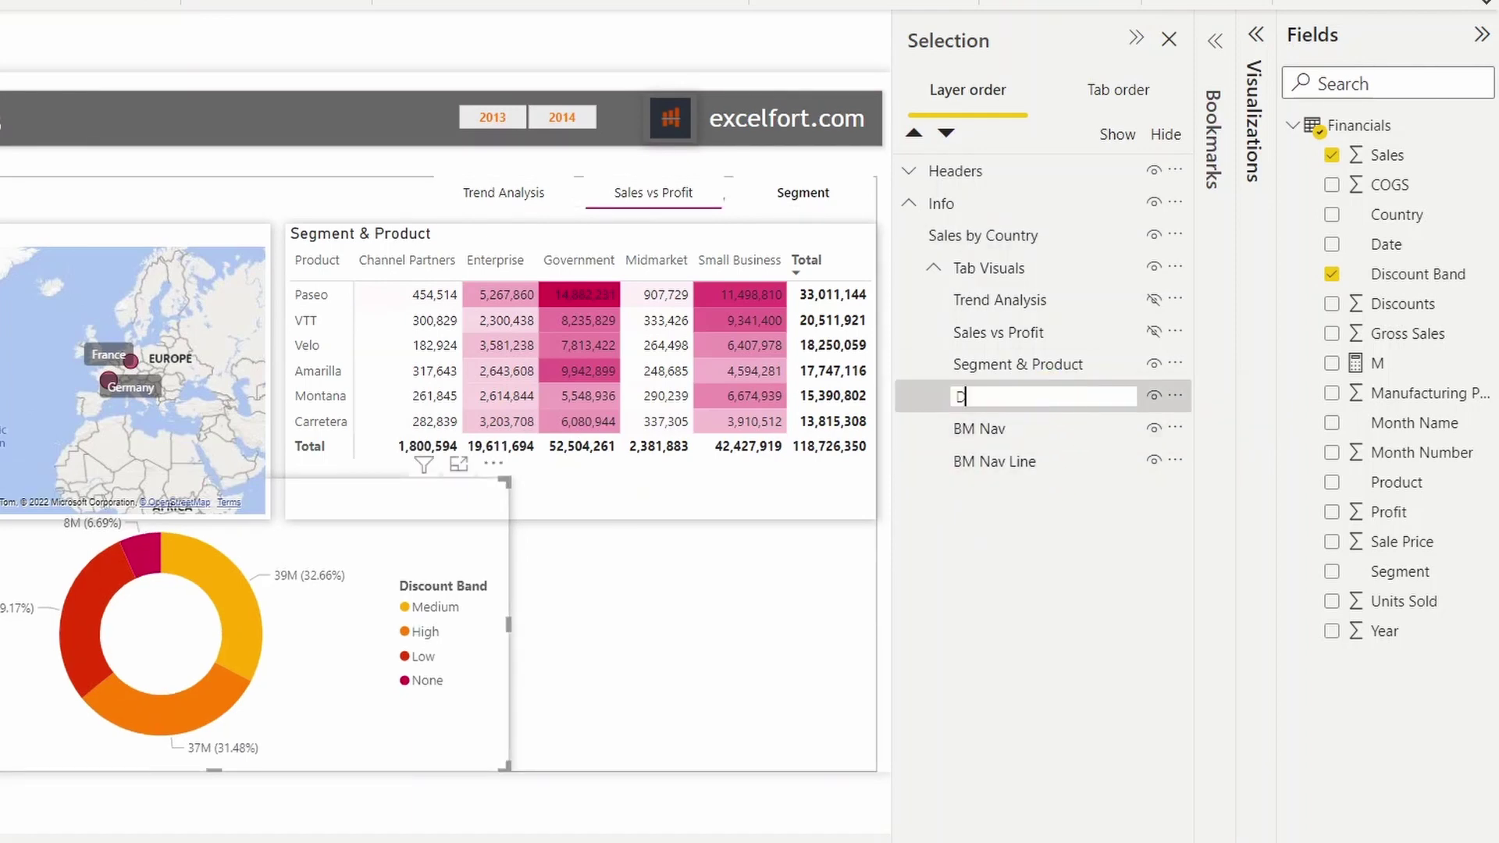
{"action": "type", "text": "iscount"}
{"action": "key", "text": "Return"}
{"action": "left_click_drag", "start_coordinate": [307, 640], "coordinate": [673, 384]}
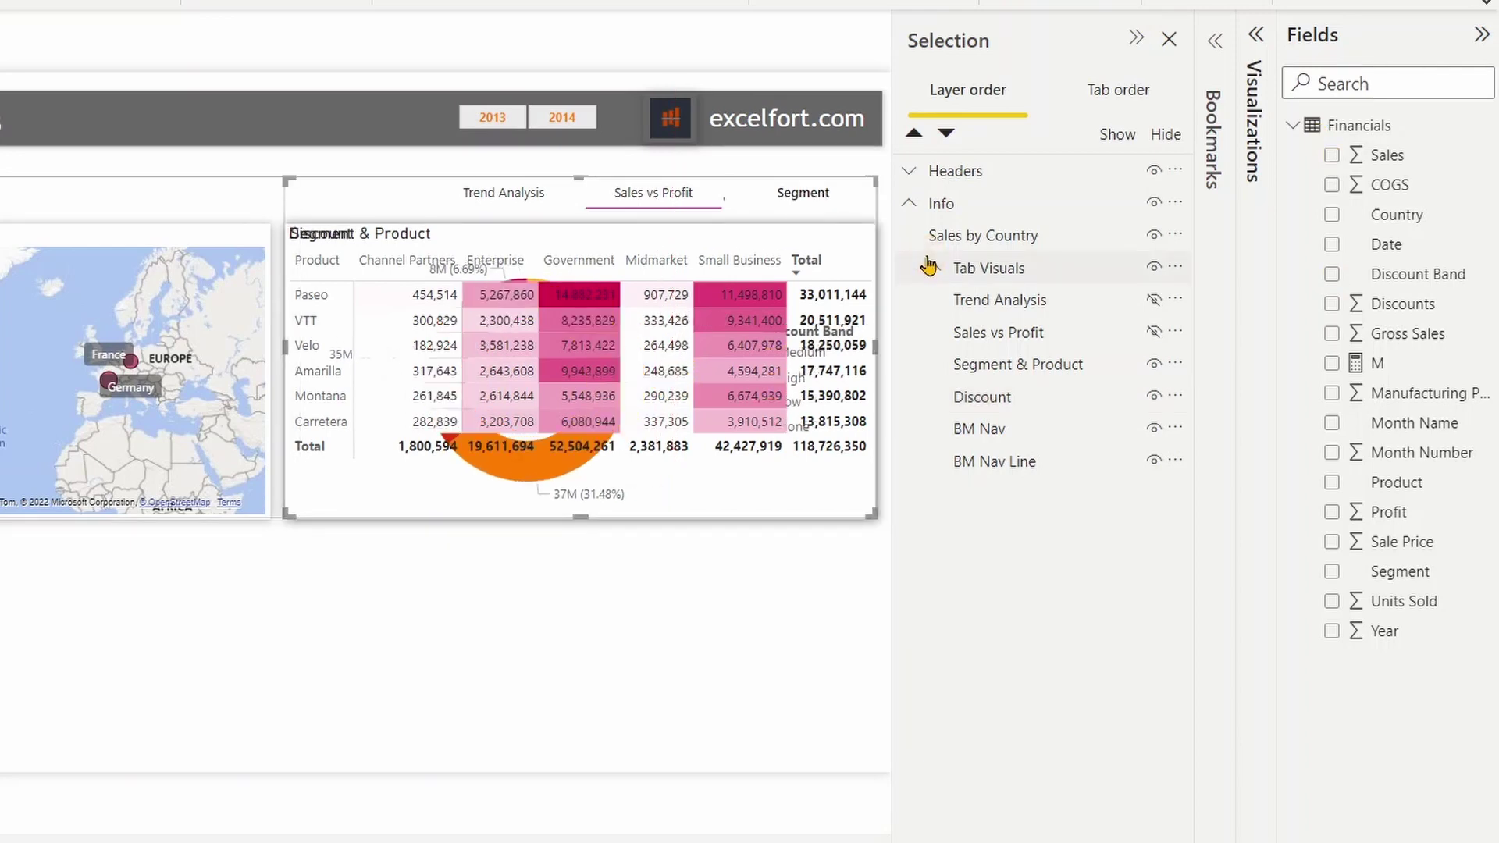
- With the Tab Visuals group selected, add a bookmark named Discount as the last item in the Tab Visual bookmark group
{"action": "left_click", "coordinate": [1212, 140]}
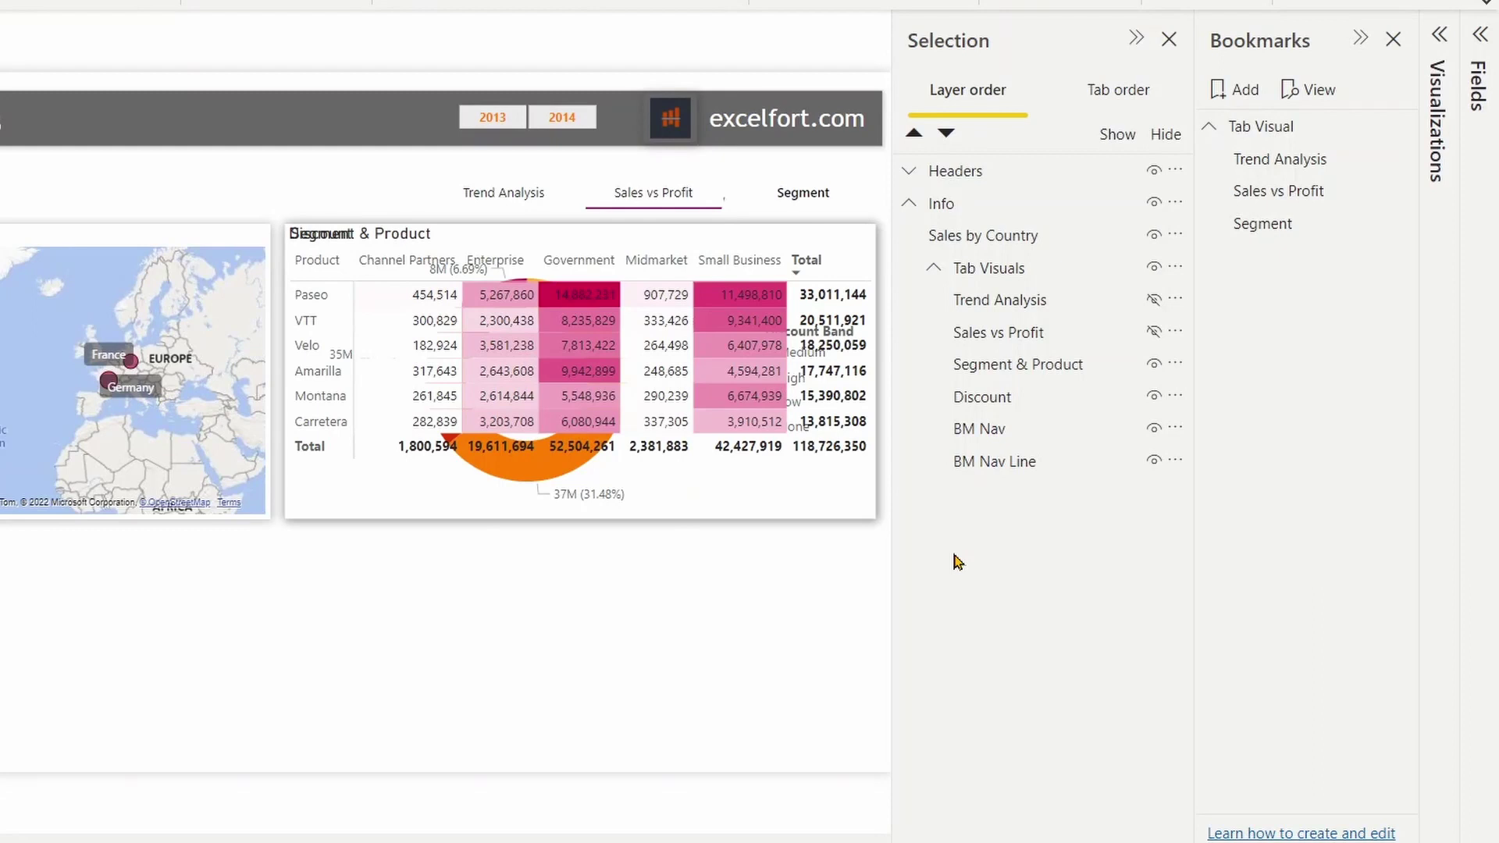
{"action": "left_click", "coordinate": [1012, 271]}
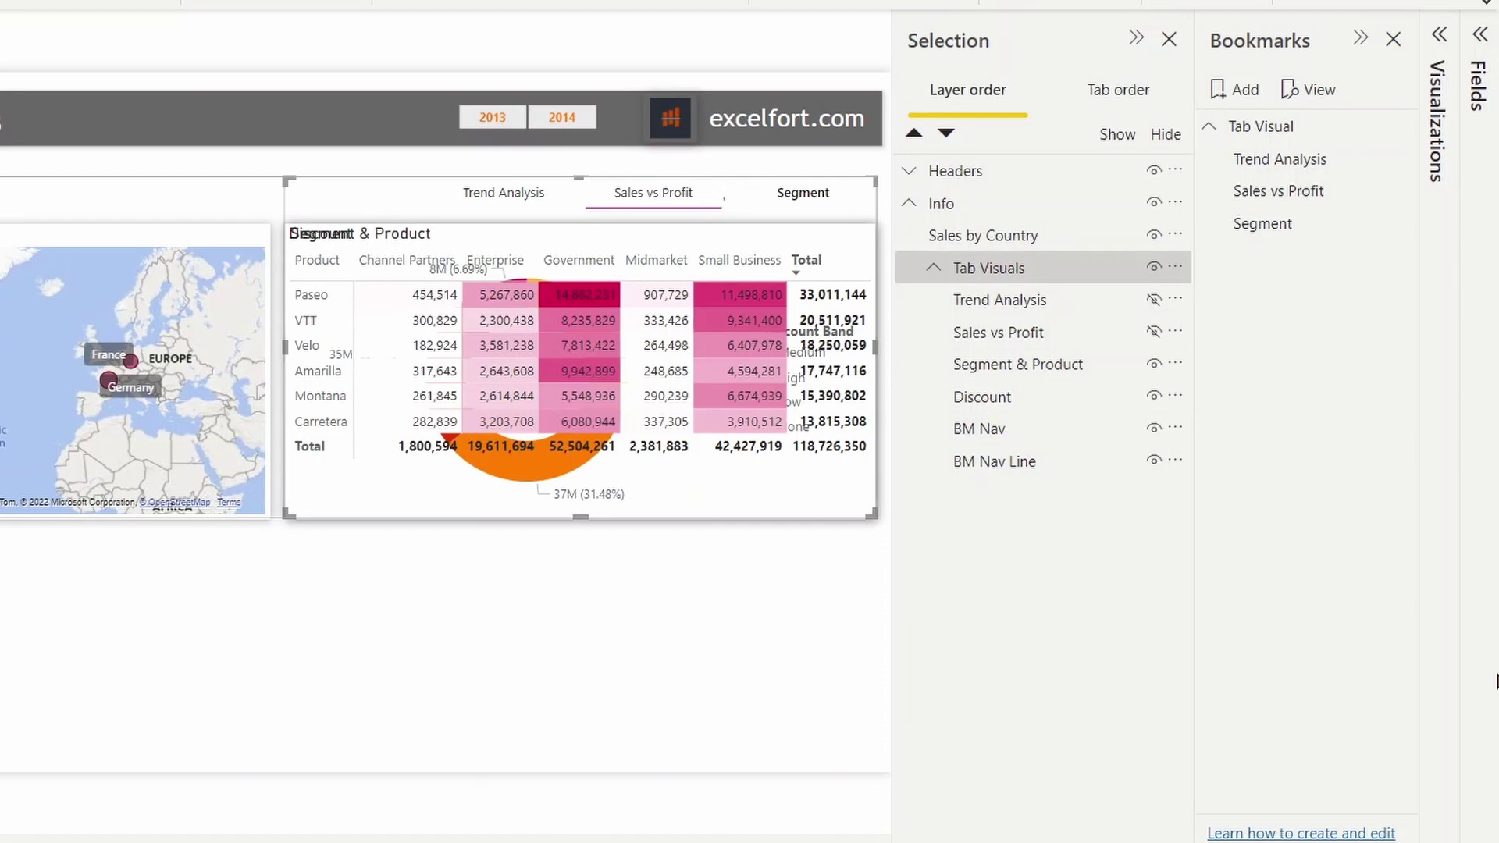
{"action": "left_click", "coordinate": [1245, 91]}
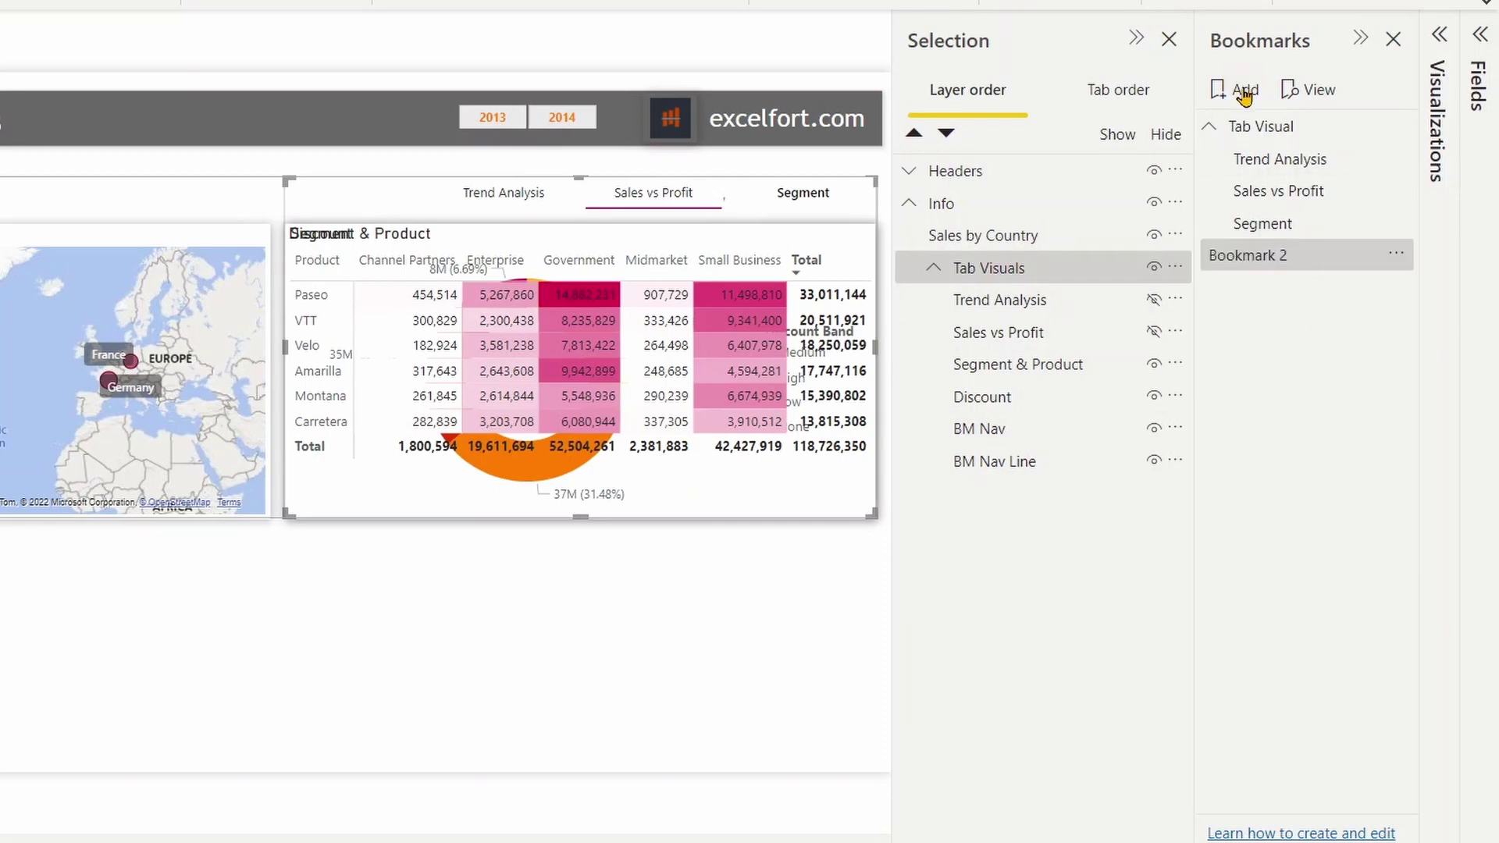
{"action": "left_click_drag", "start_coordinate": [1243, 256], "coordinate": [1349, 241]}
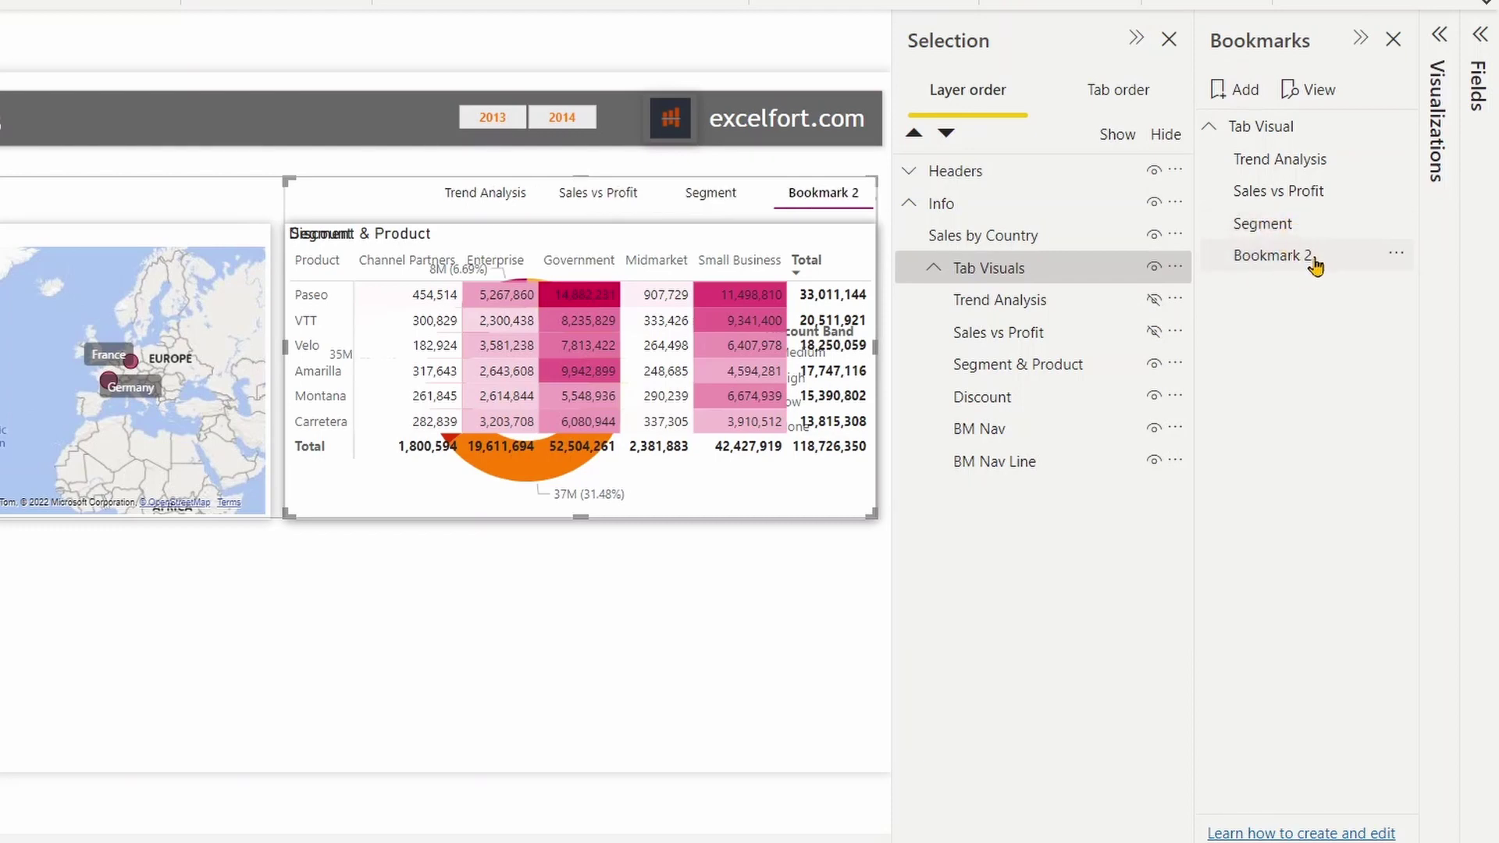
{"action": "double_click", "coordinate": [1314, 256]}
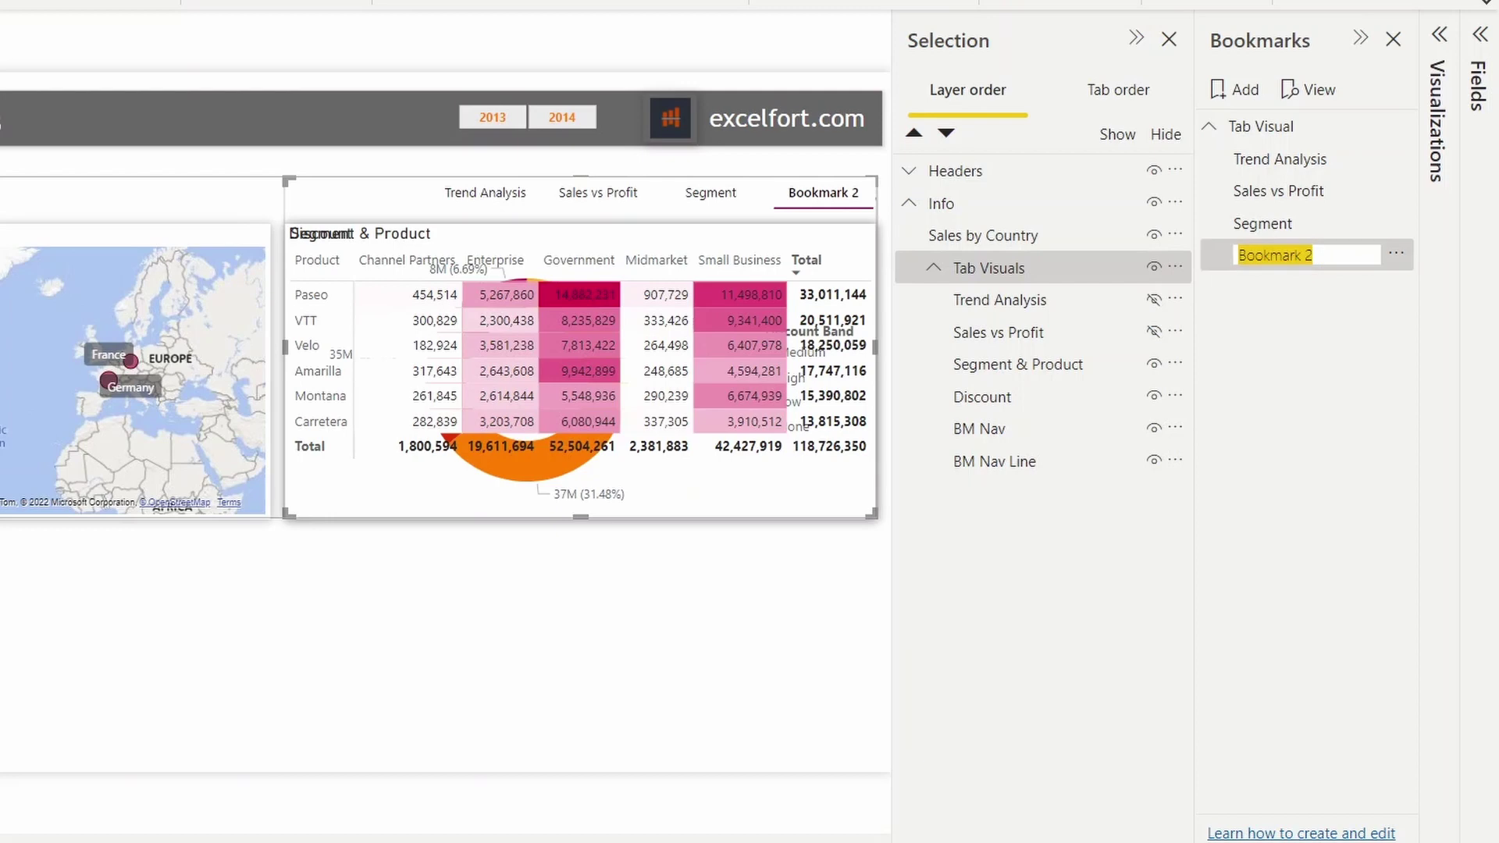
{"action": "type", "text": "Discount"}
{"action": "key", "text": "Escape"}
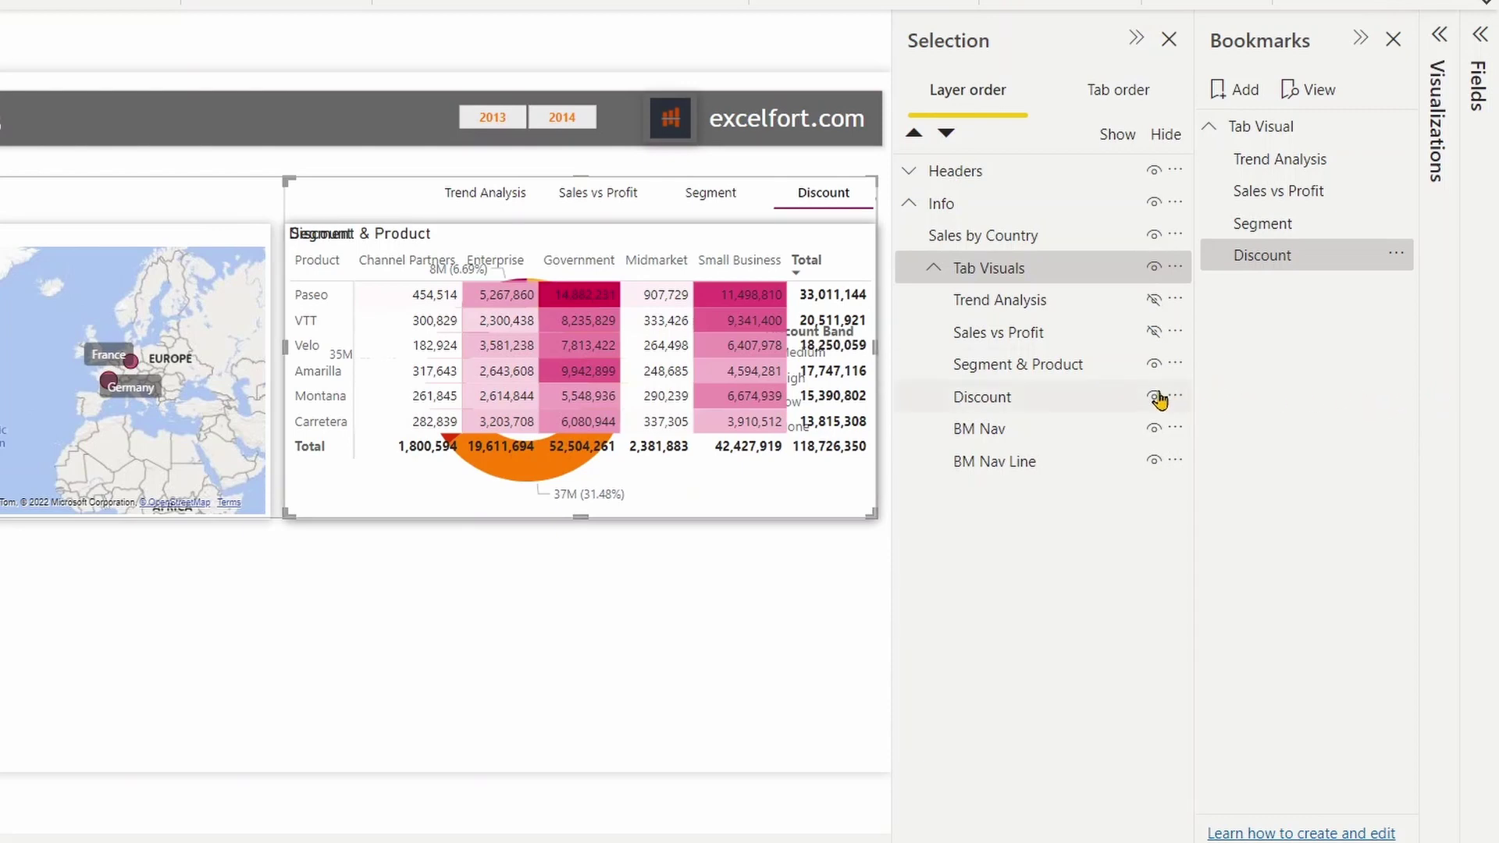
- Update the Discount bookmark with the Segment & Product visual hidden, Data excluded and the scope set to Selected visuals
{"action": "left_click", "coordinate": [1155, 363]}
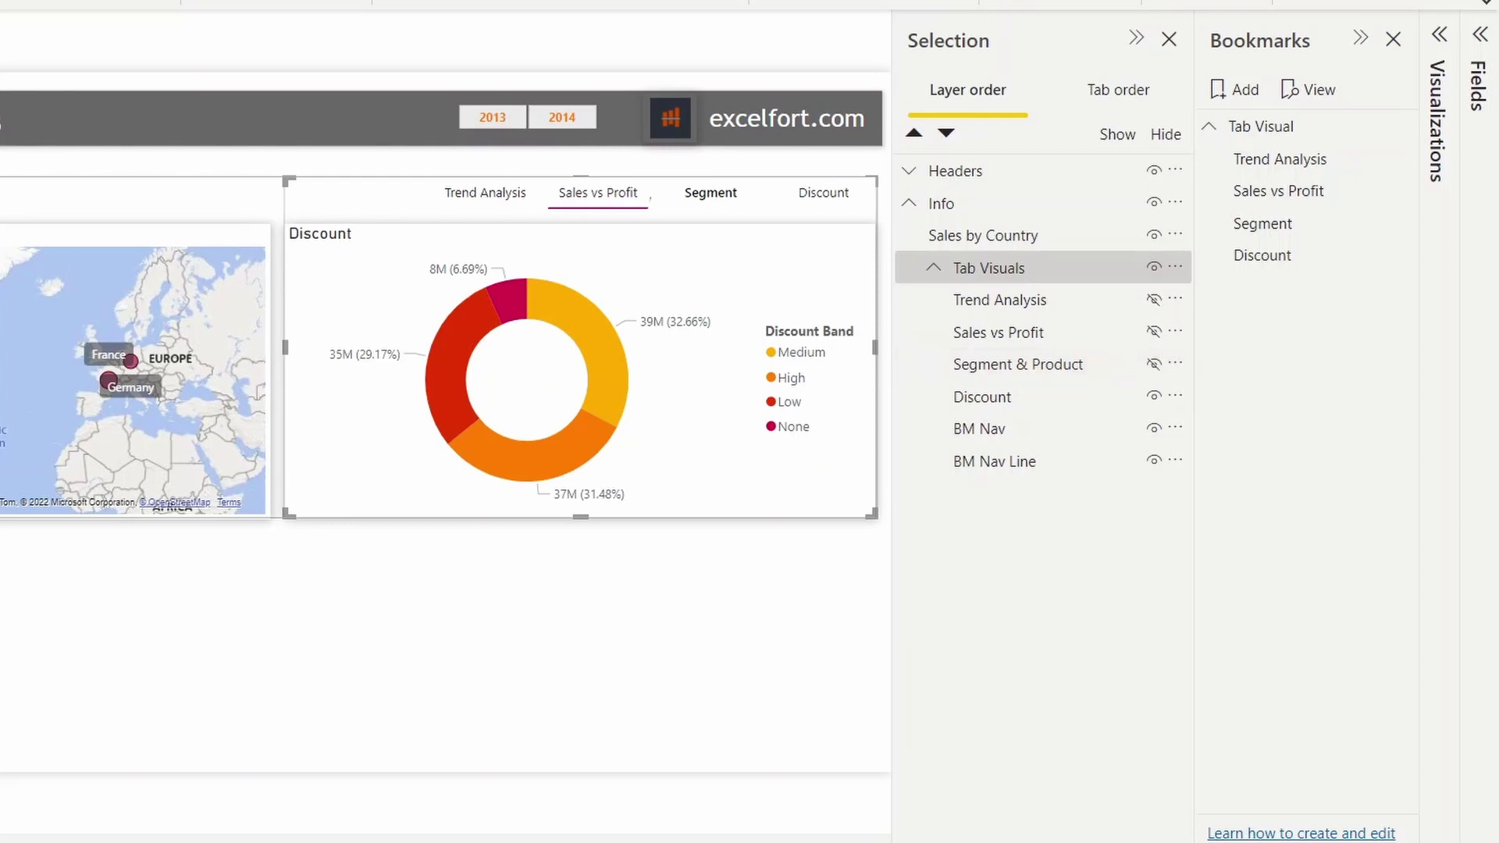
{"action": "right_click", "coordinate": [1286, 259]}
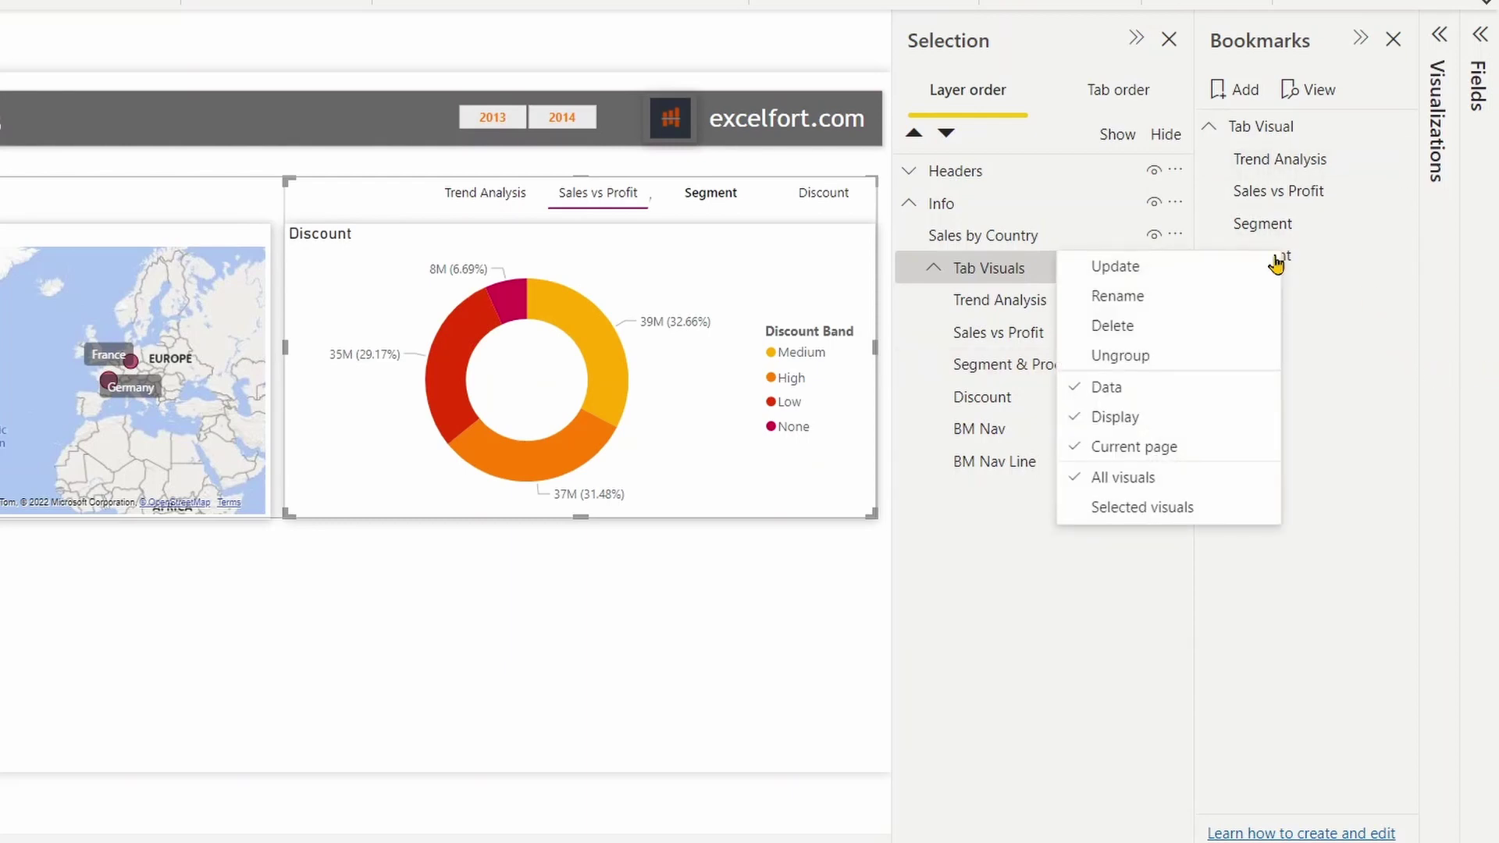
{"action": "left_click", "coordinate": [1093, 387]}
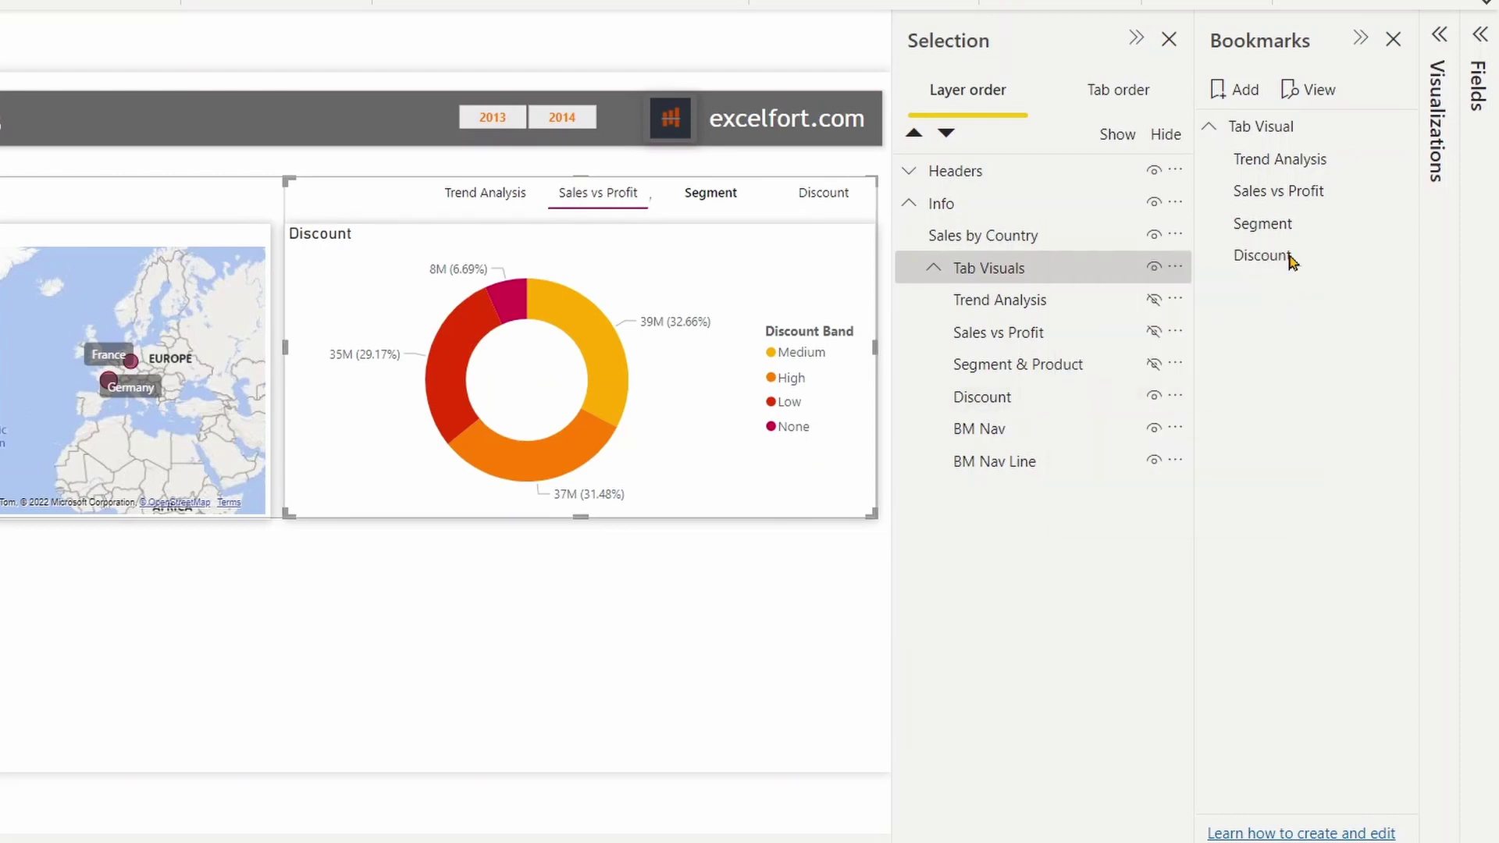
{"action": "right_click", "coordinate": [1290, 260]}
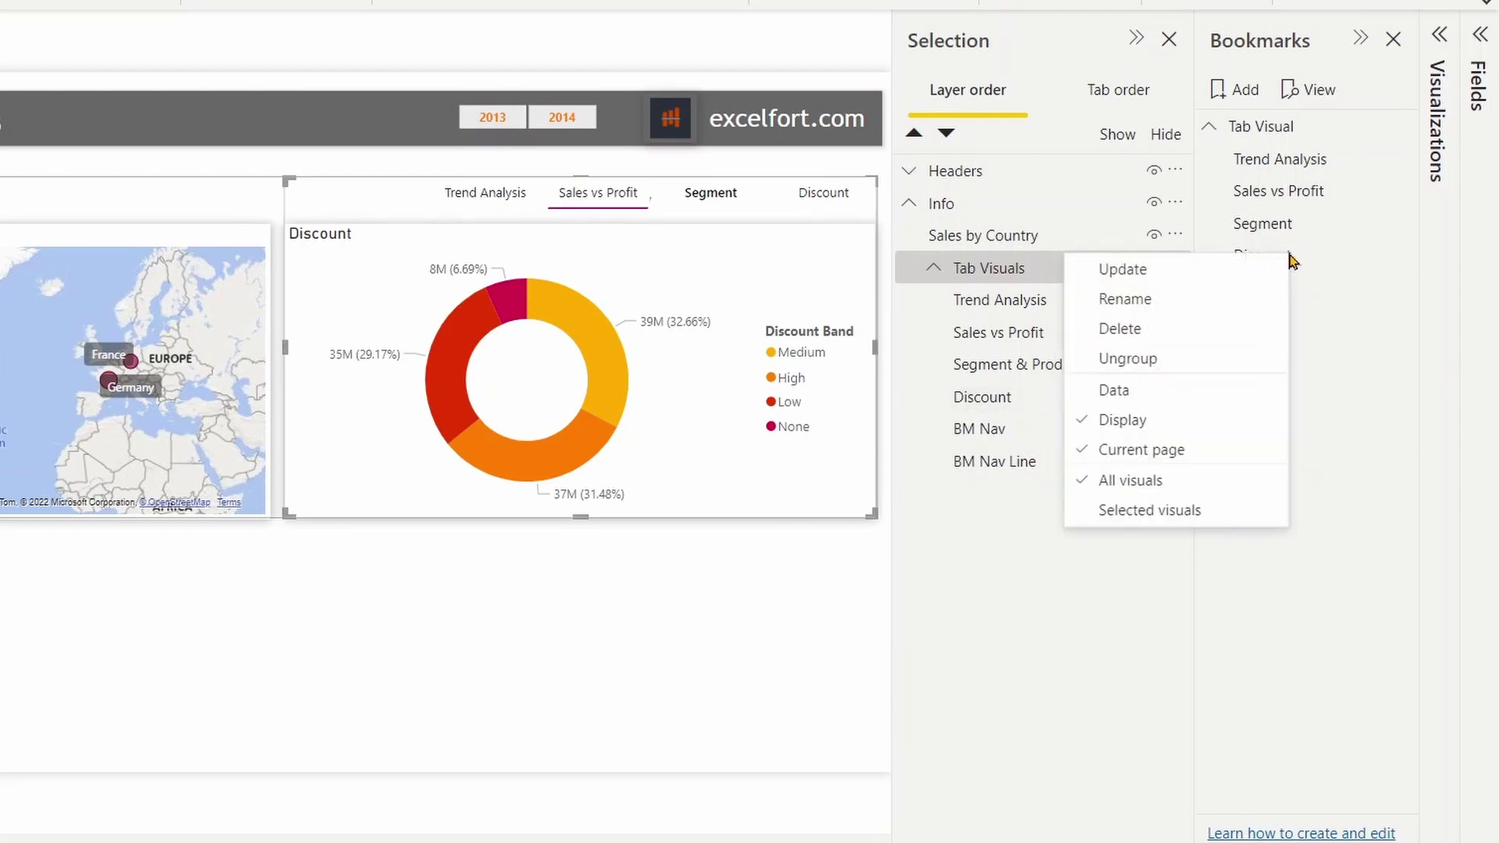
{"action": "left_click", "coordinate": [1150, 512]}
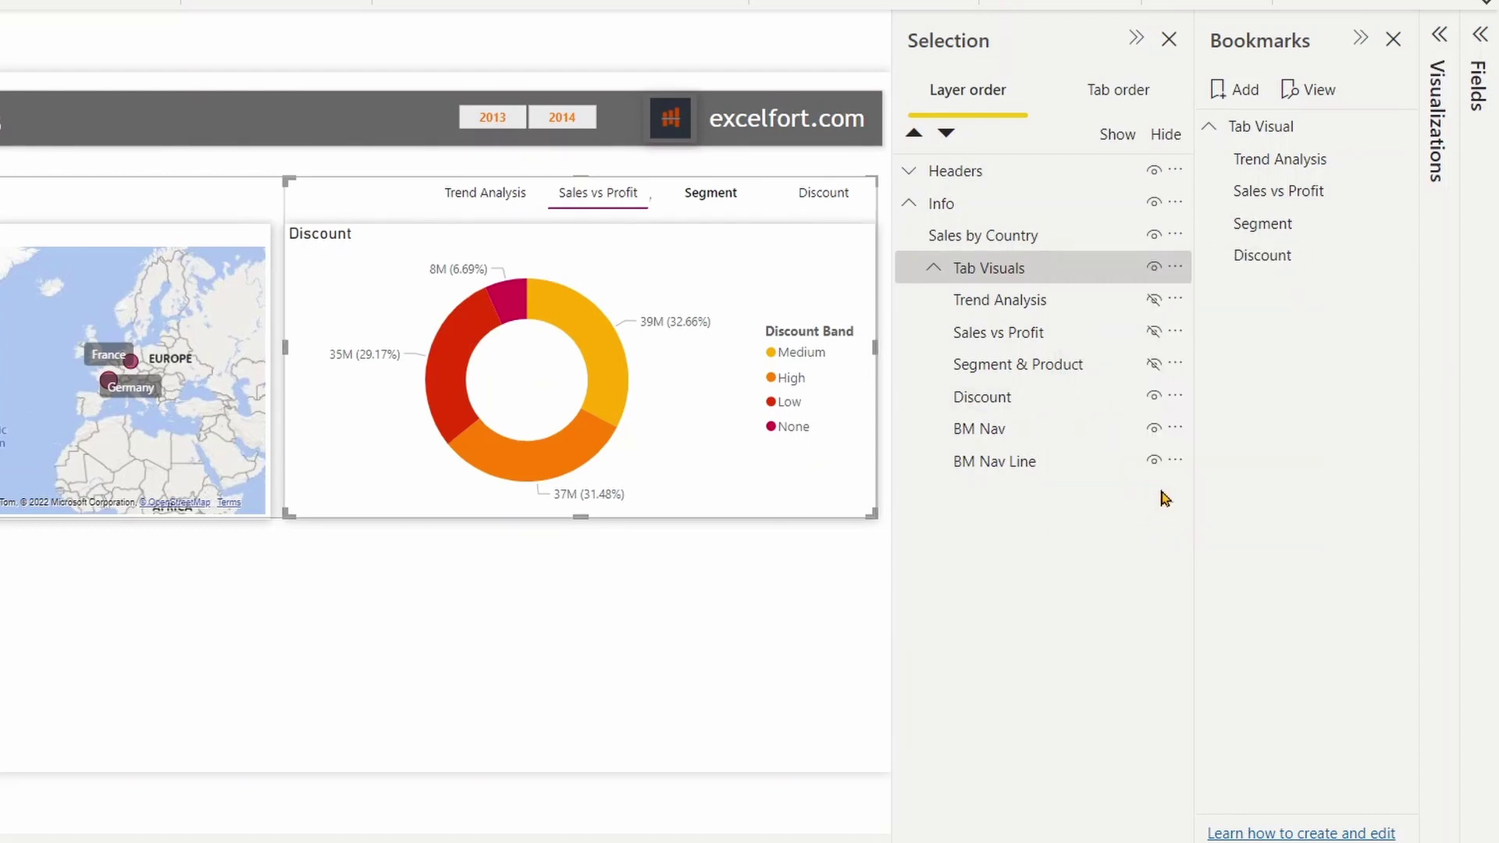
{"action": "right_click", "coordinate": [1275, 267]}
{"action": "left_click", "coordinate": [1205, 273]}
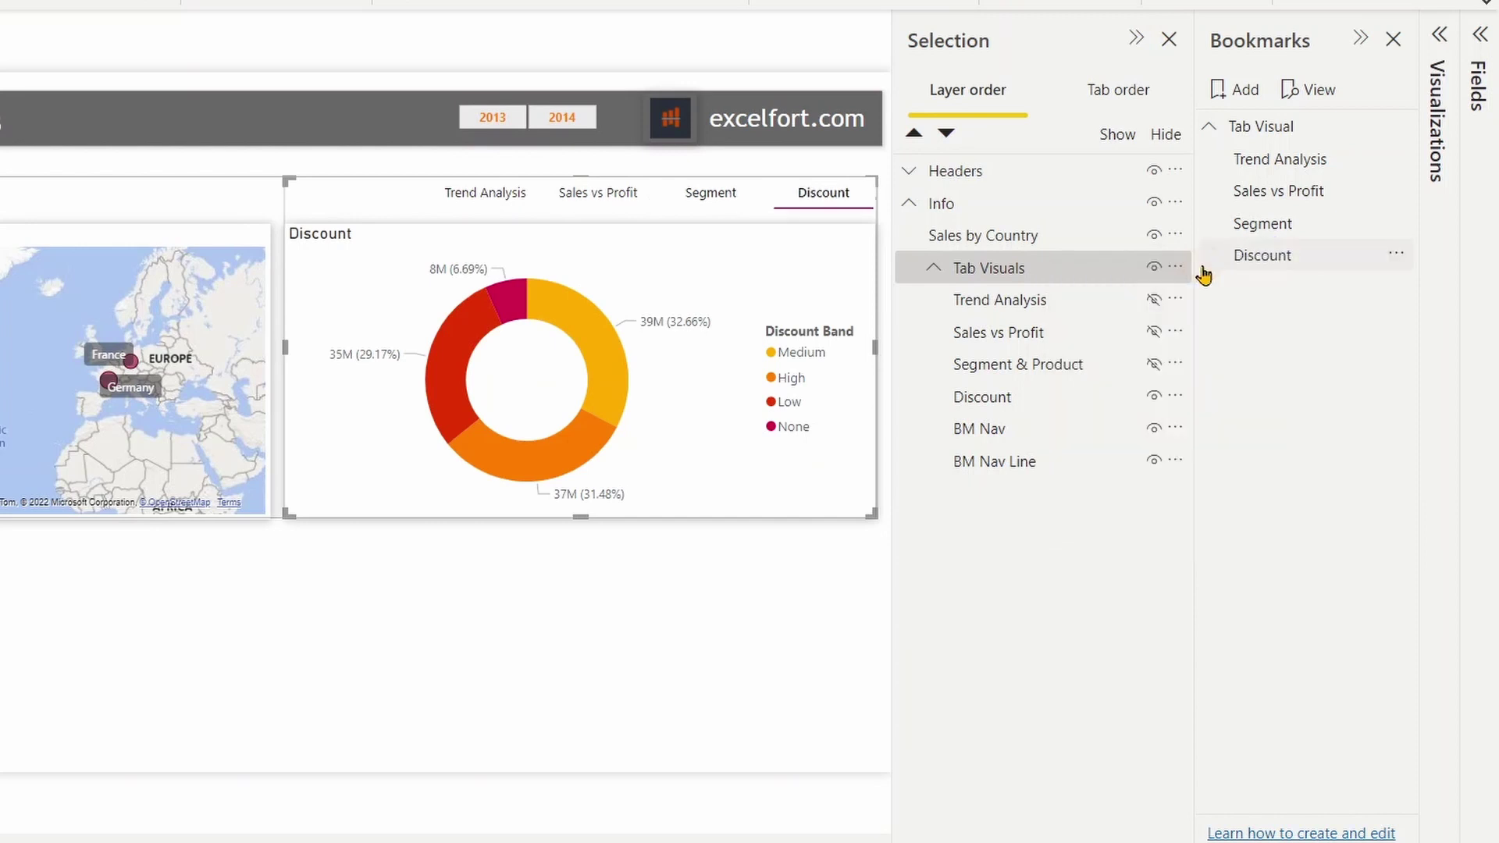
- Test the Discount, Trend Analysis, Sales vs Profit and Segment bookmarks, return to Discount, and collapse the bookmark and selection lists
{"action": "left_click", "coordinate": [1285, 263]}
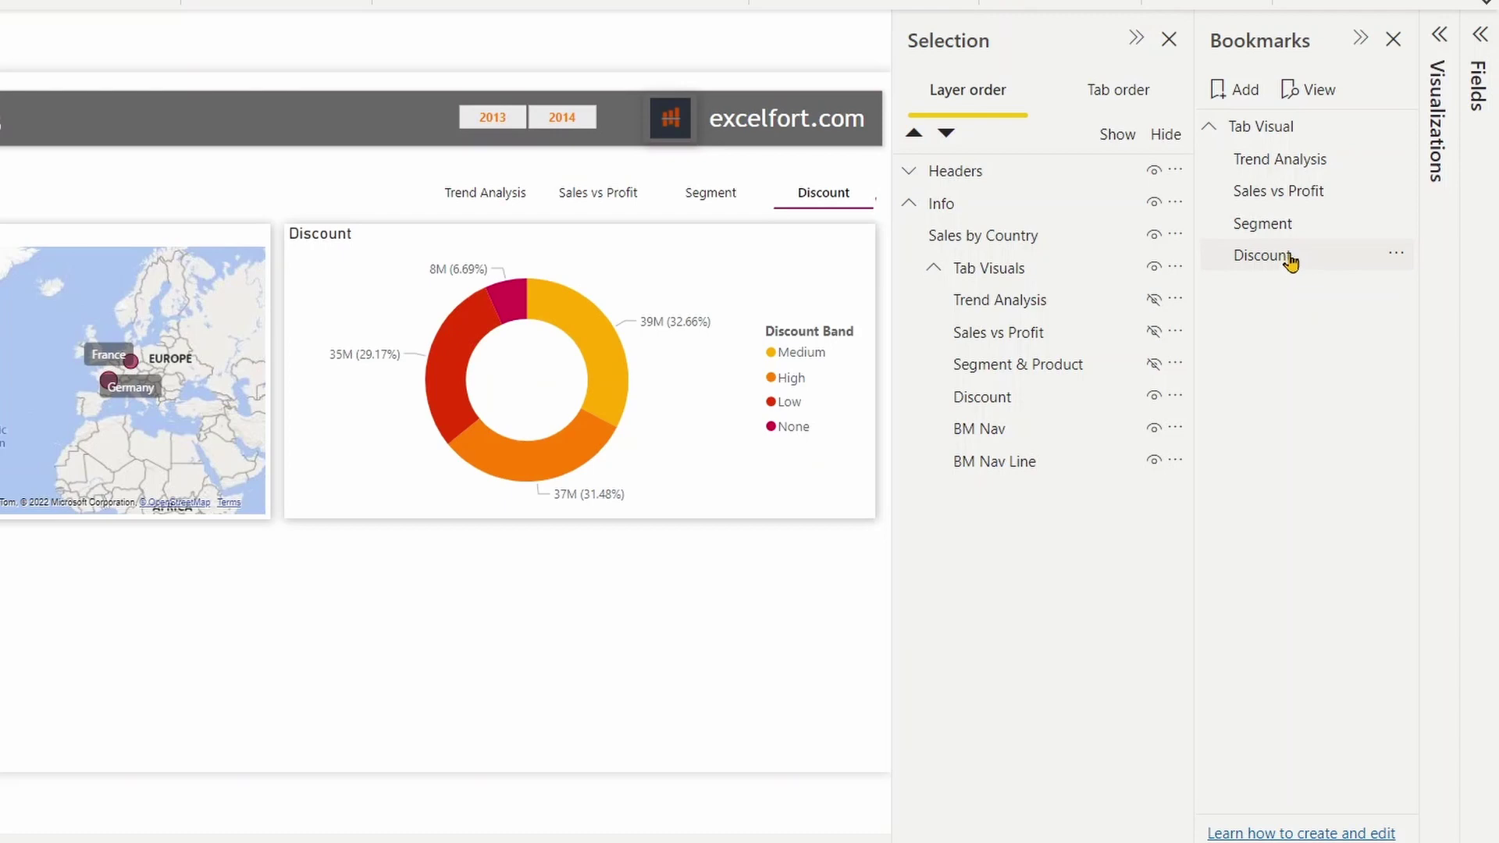
{"action": "left_click", "coordinate": [1305, 160]}
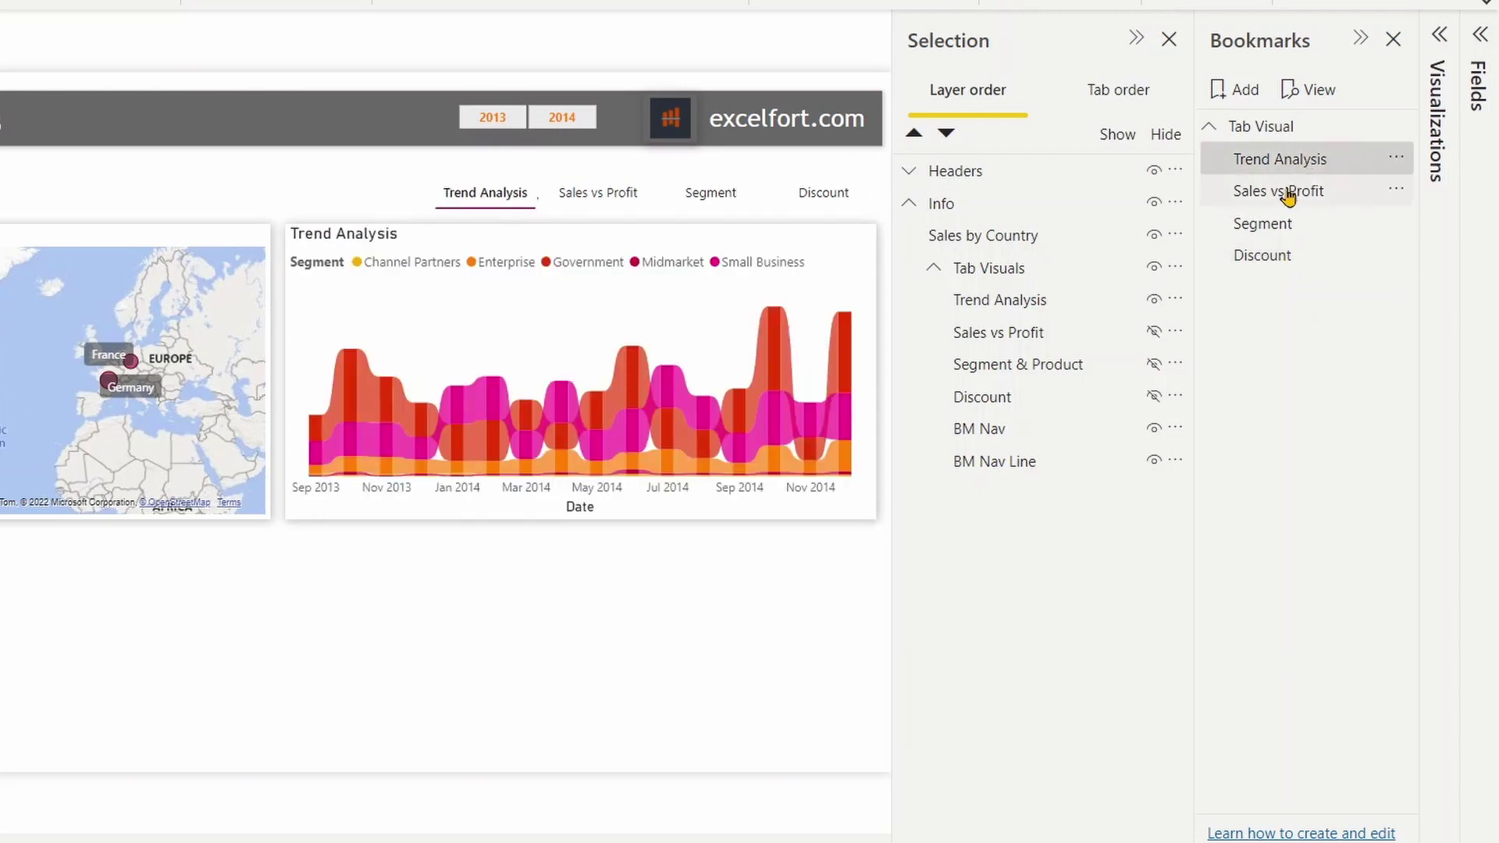
{"action": "left_click", "coordinate": [1288, 193]}
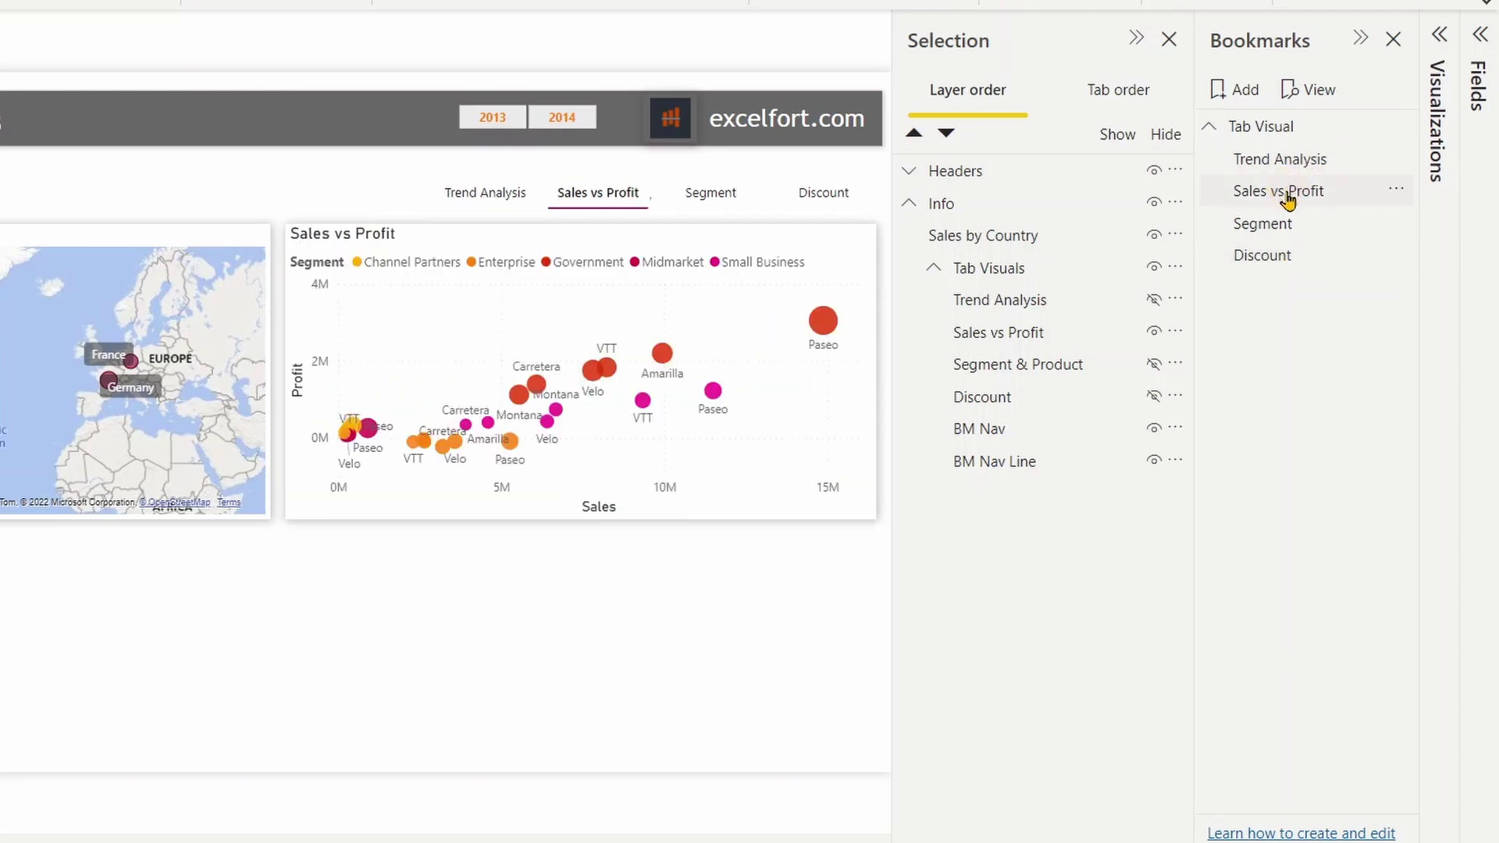
{"action": "left_click", "coordinate": [1290, 224]}
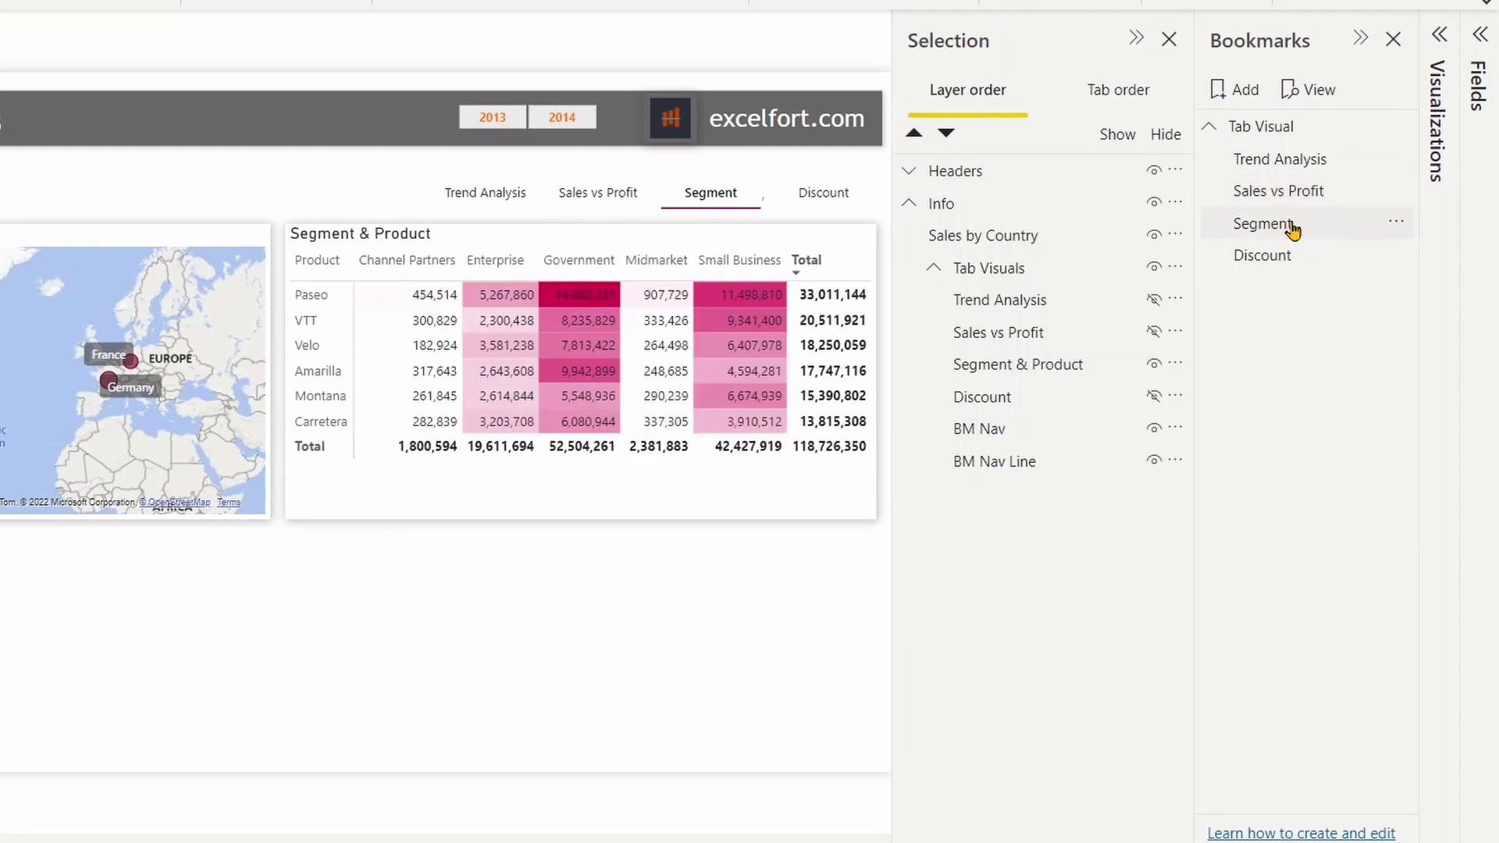
{"action": "left_click", "coordinate": [1286, 260]}
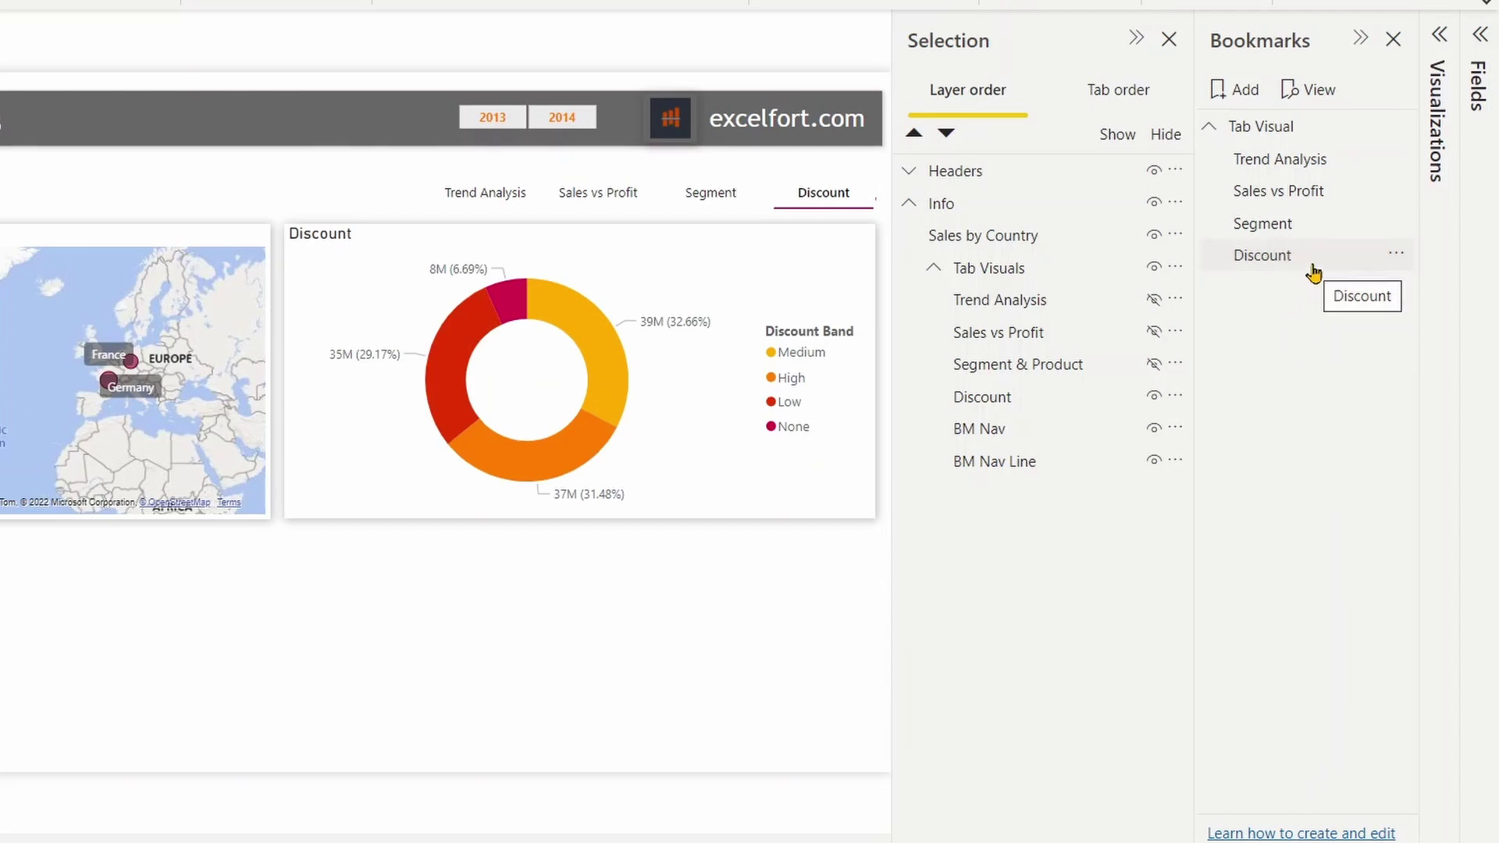
{"action": "left_click", "coordinate": [1275, 34]}
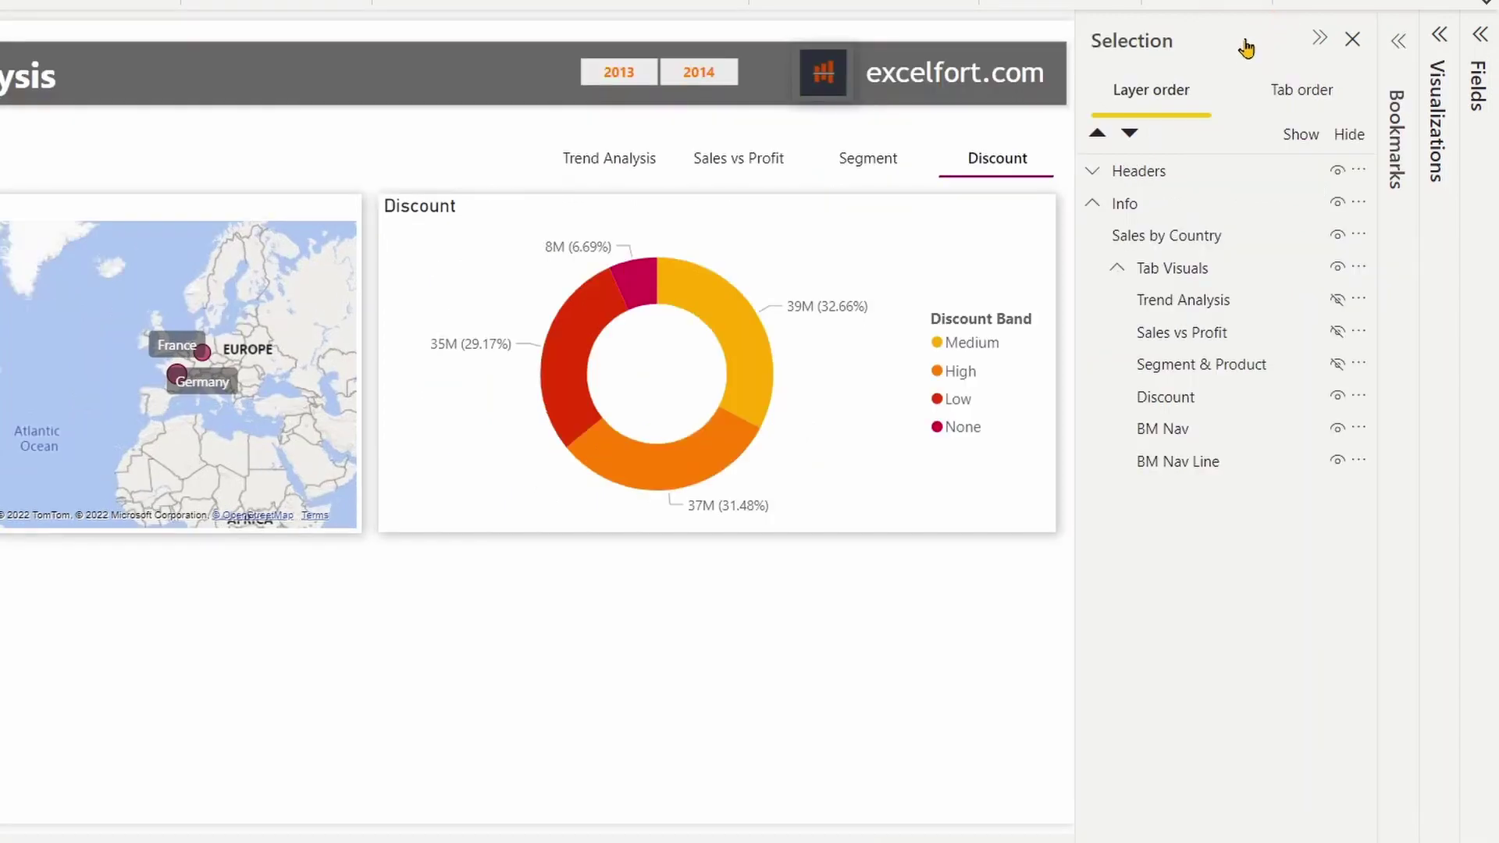
{"action": "left_click", "coordinate": [1244, 44]}
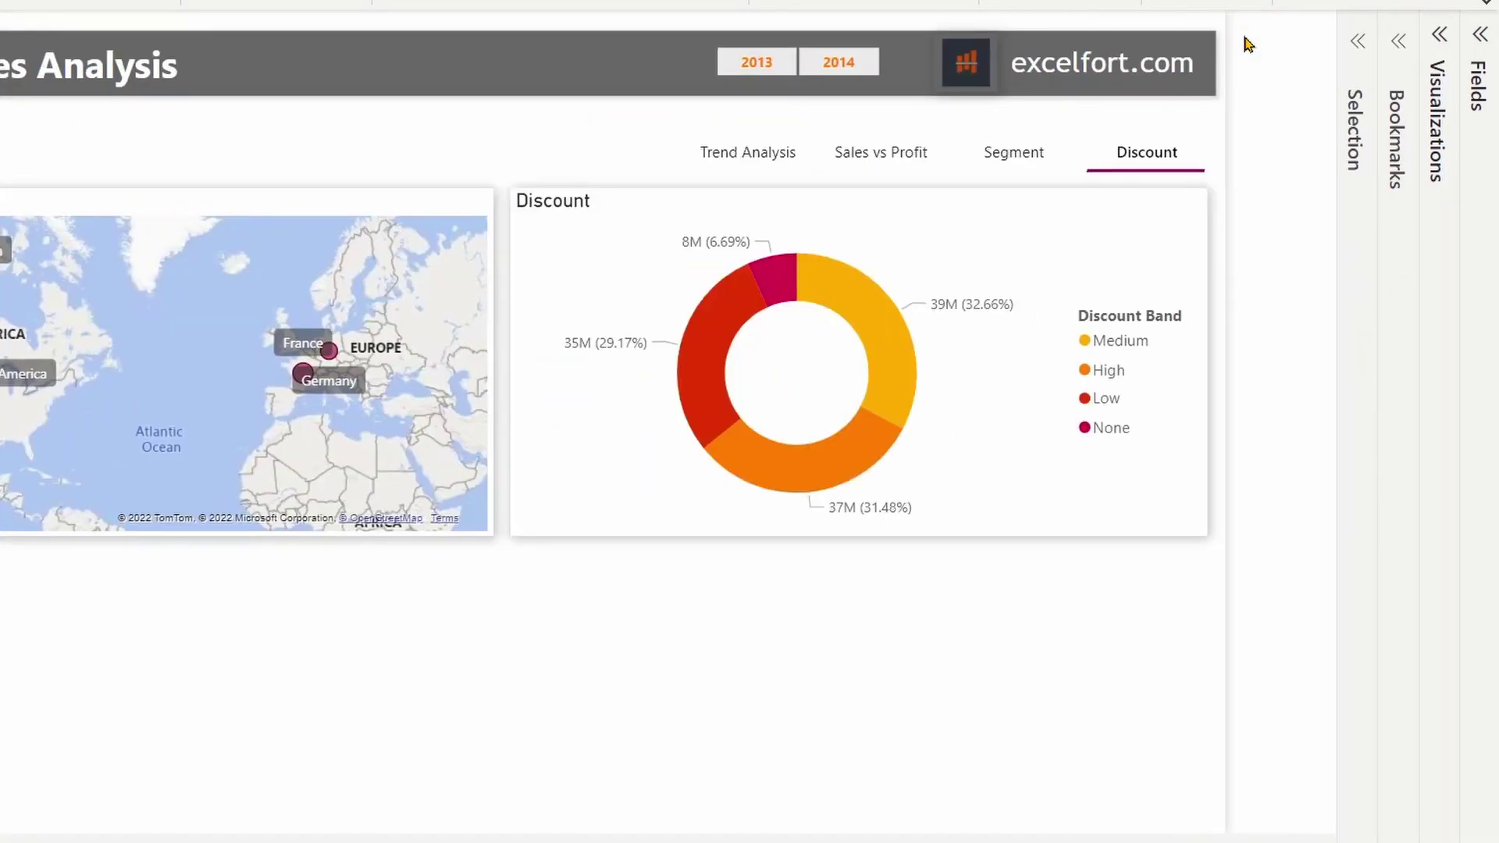